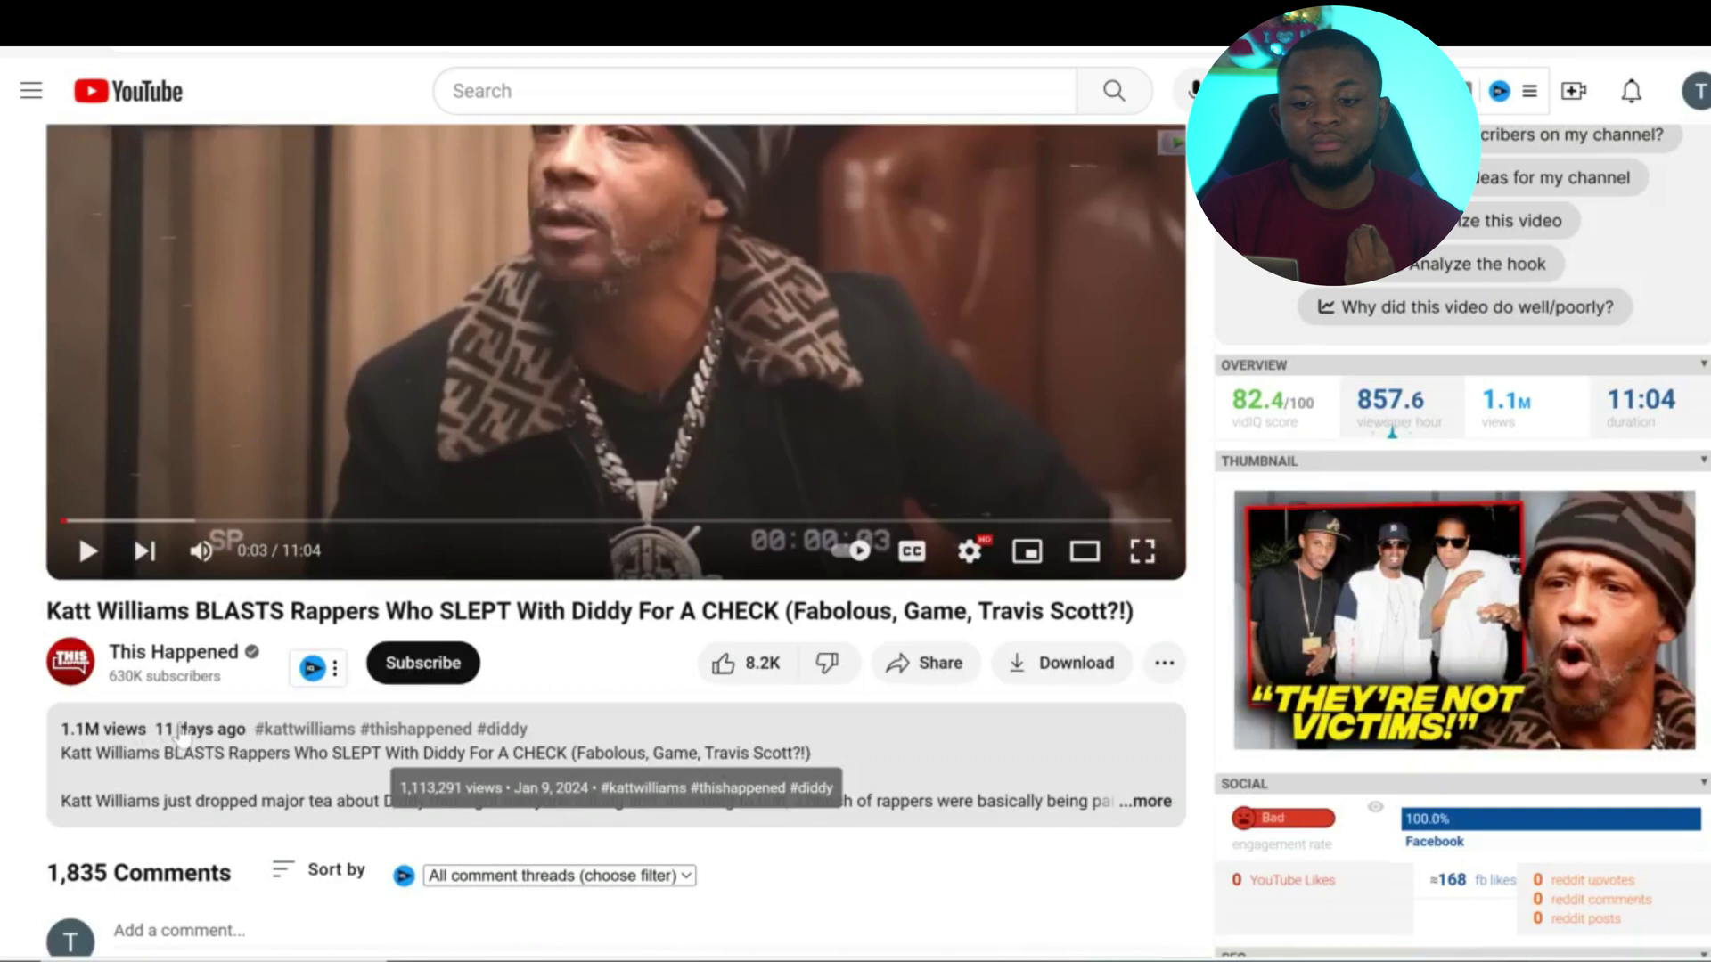
# Review the video's comments and its view growth in the first 28 days, then highlight its full title.
pyautogui.moveTo(1620, 570)
pyautogui.scroll(-8, 1620, 570)
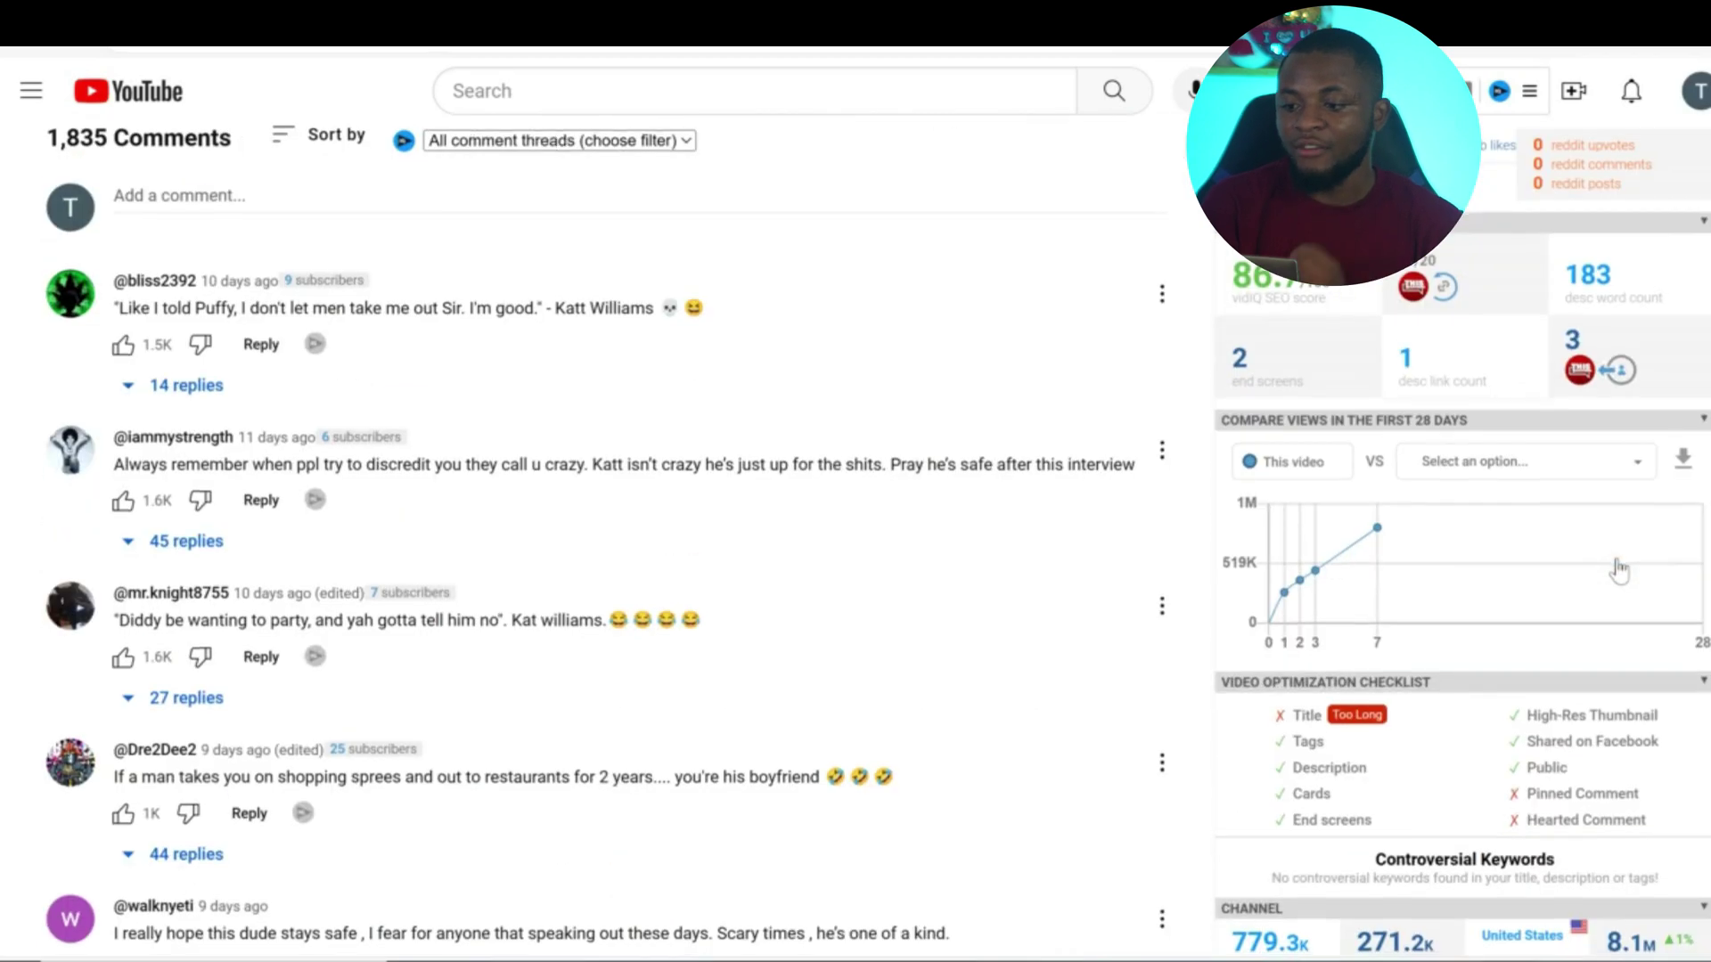
pyautogui.moveTo(1348, 561)
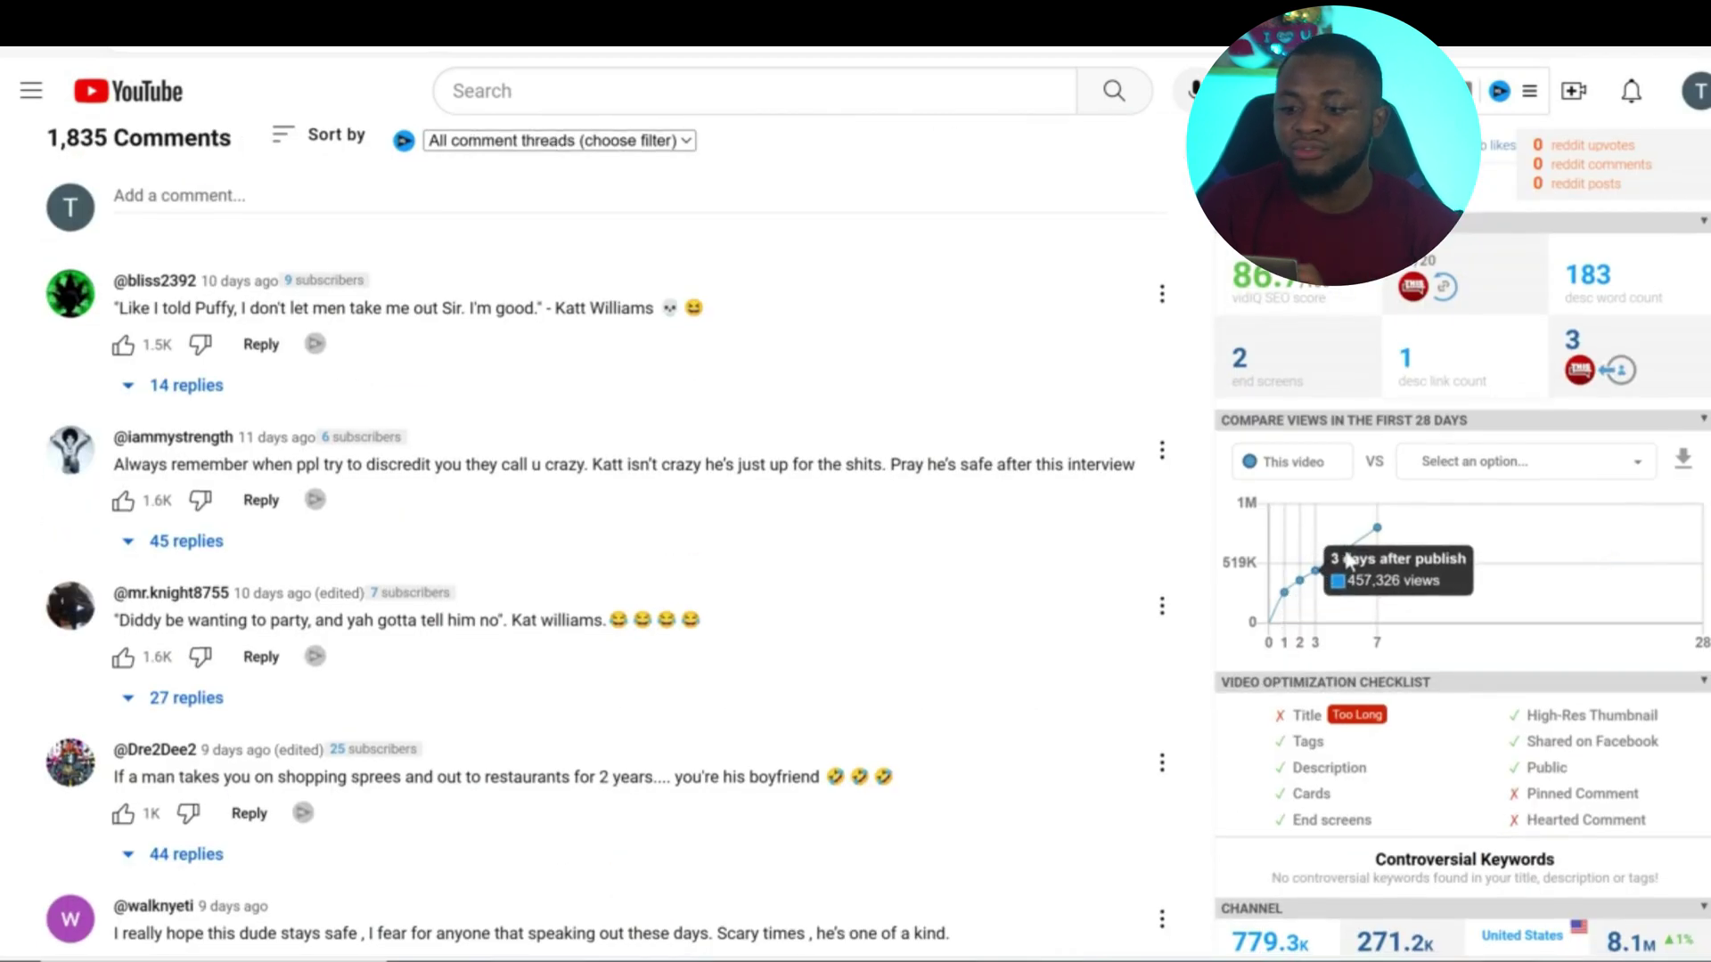
pyautogui.moveTo(1395, 486)
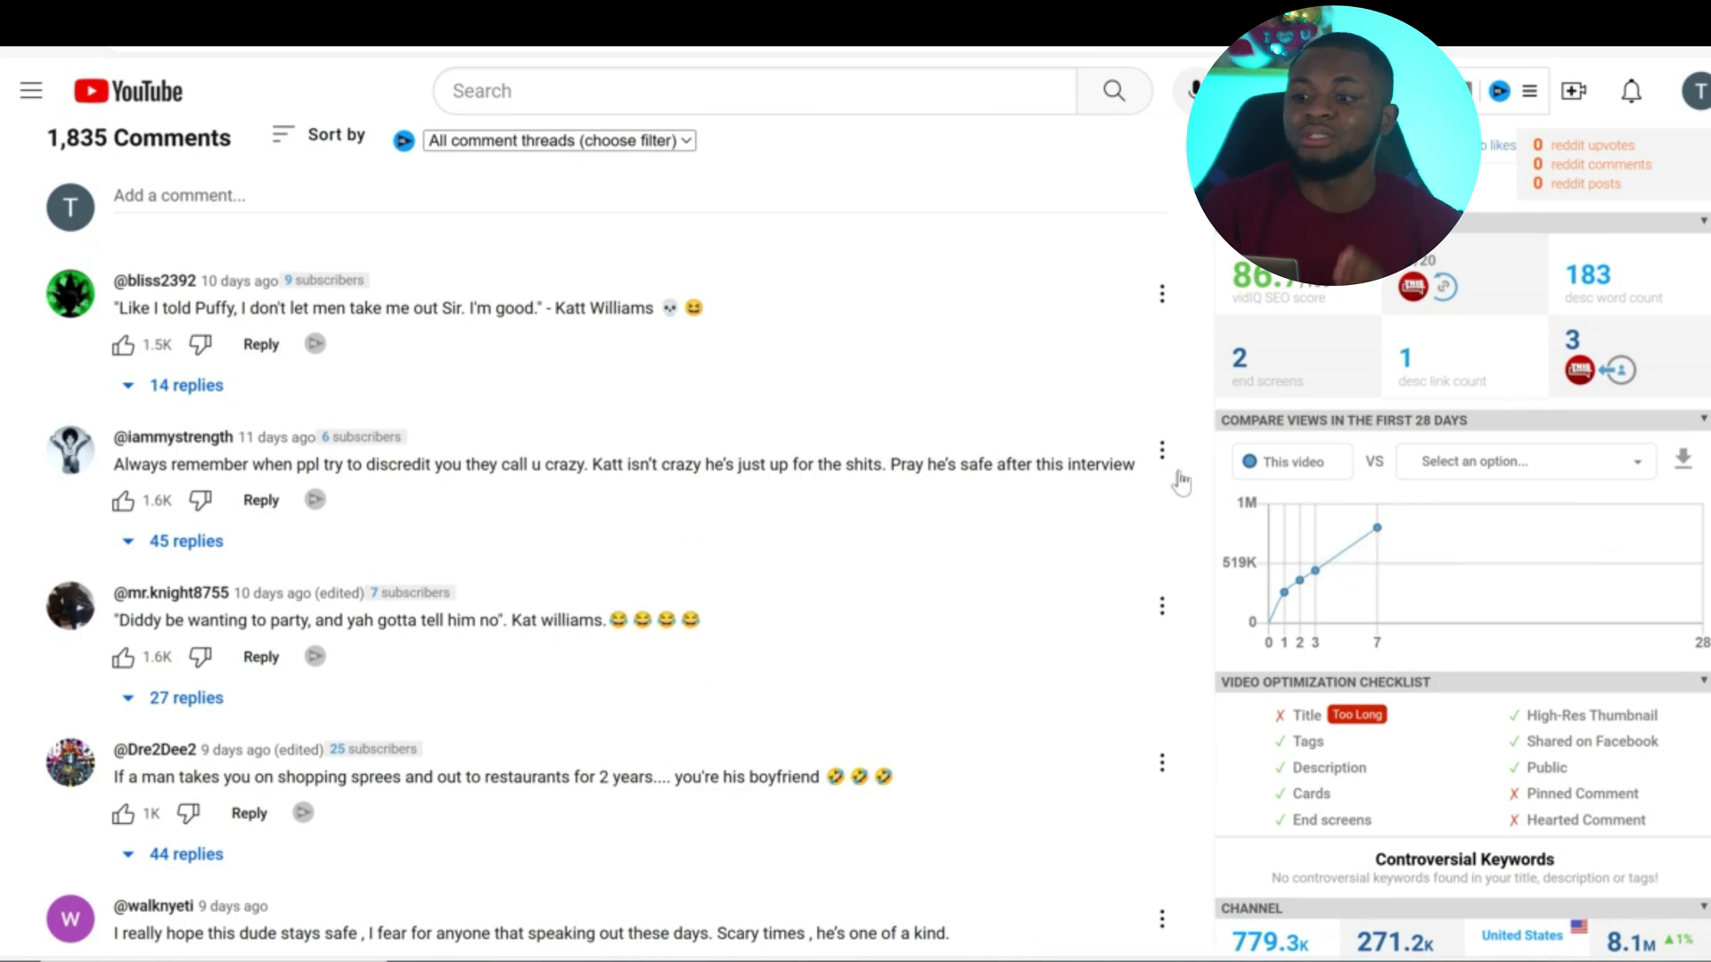
pyautogui.scroll(8, 1180, 482)
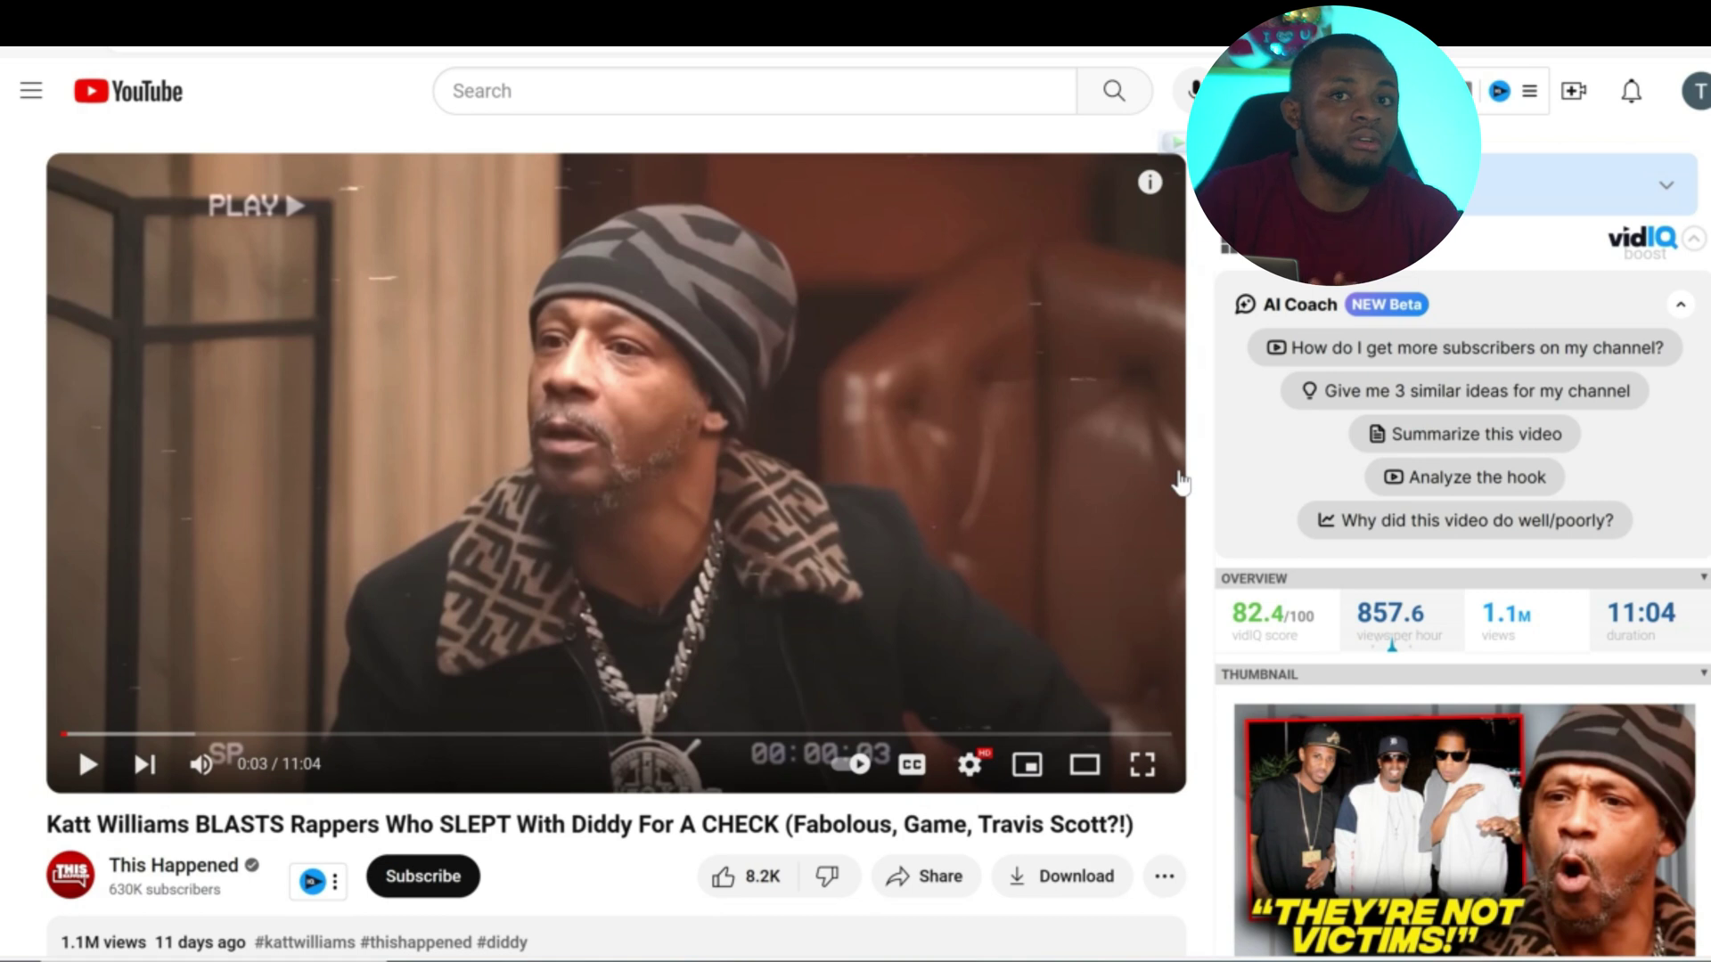
pyautogui.scroll(-3, 1301, 556)
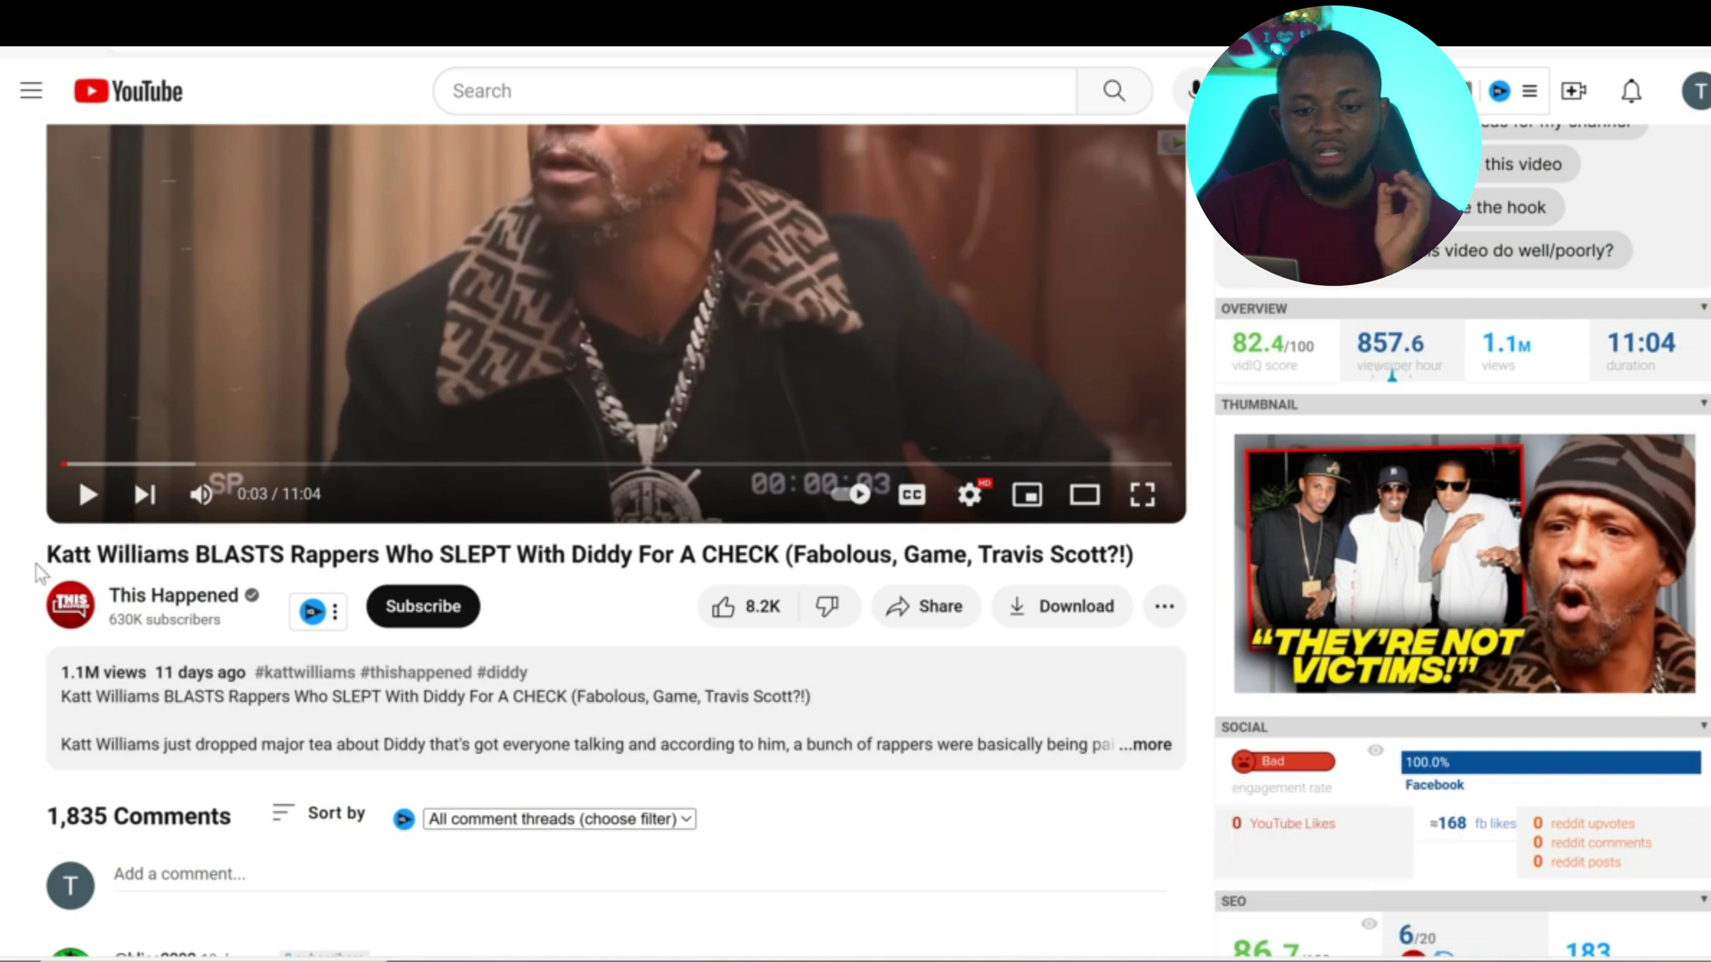
pyautogui.moveTo(30, 558); pyautogui.dragTo(827, 560)
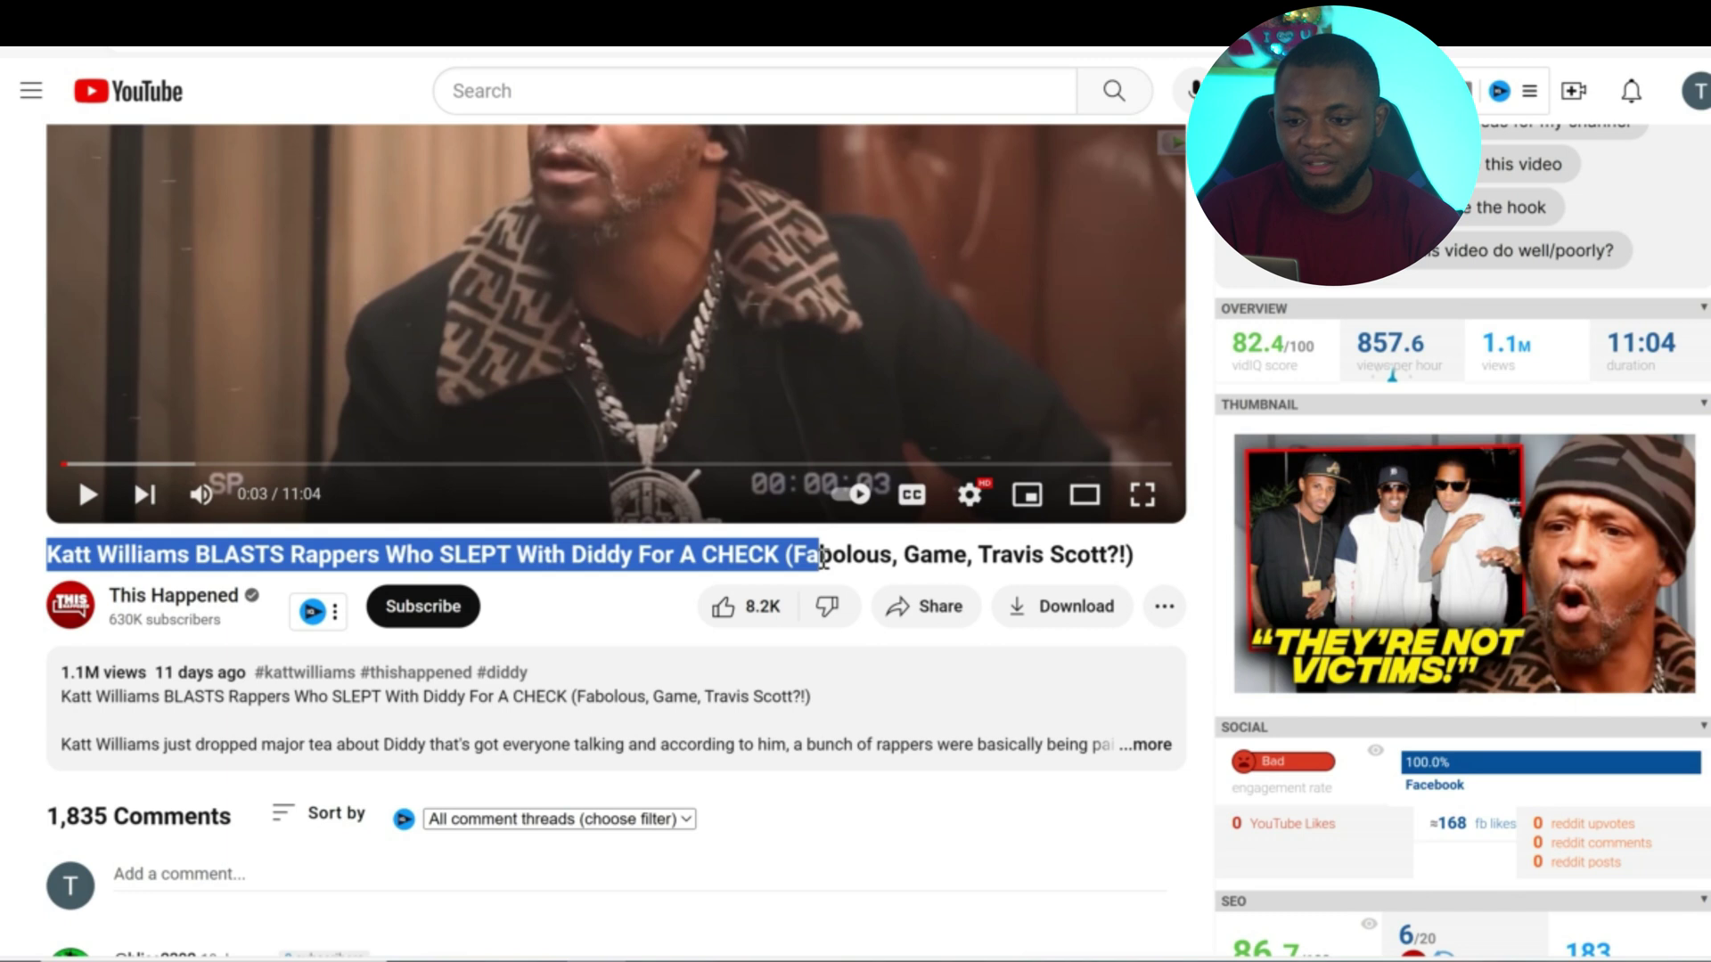
pyautogui.moveTo(824, 561); pyautogui.dragTo(1188, 553)
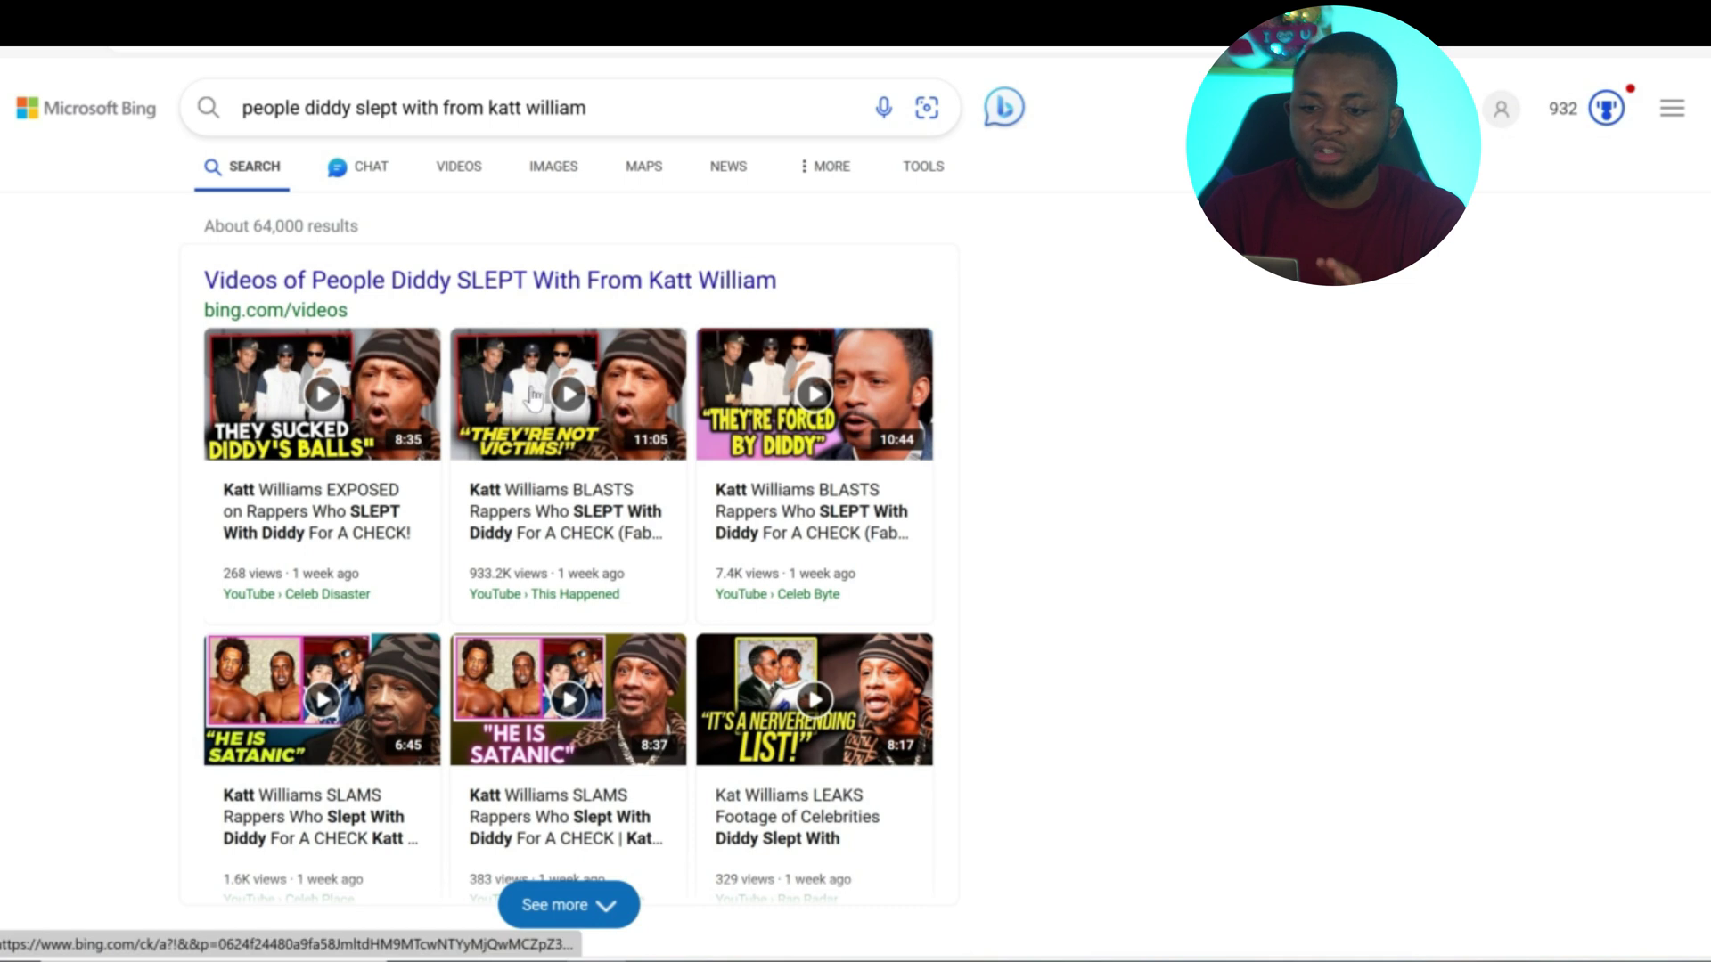
# Look over the Bing results for "people diddy slept with from katt william" and the "brown sitting room" image, and return to the YouTube video.
pyautogui.moveTo(660, 439)
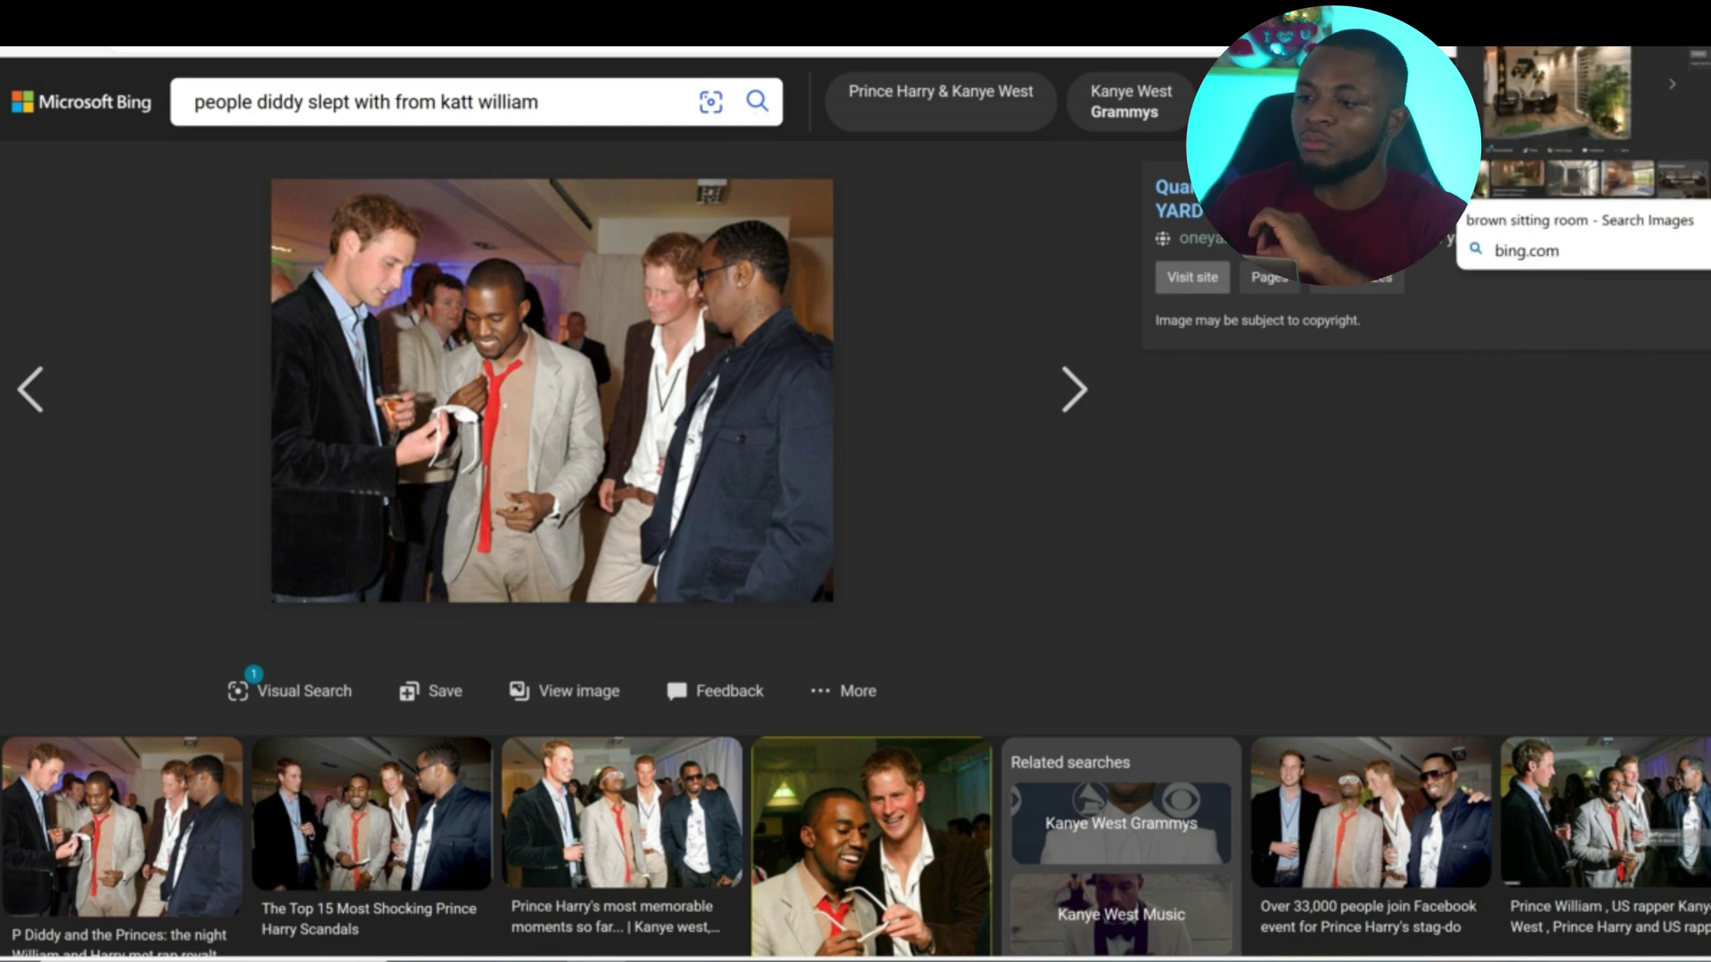
pyautogui.hotkey('alt', 'Left')
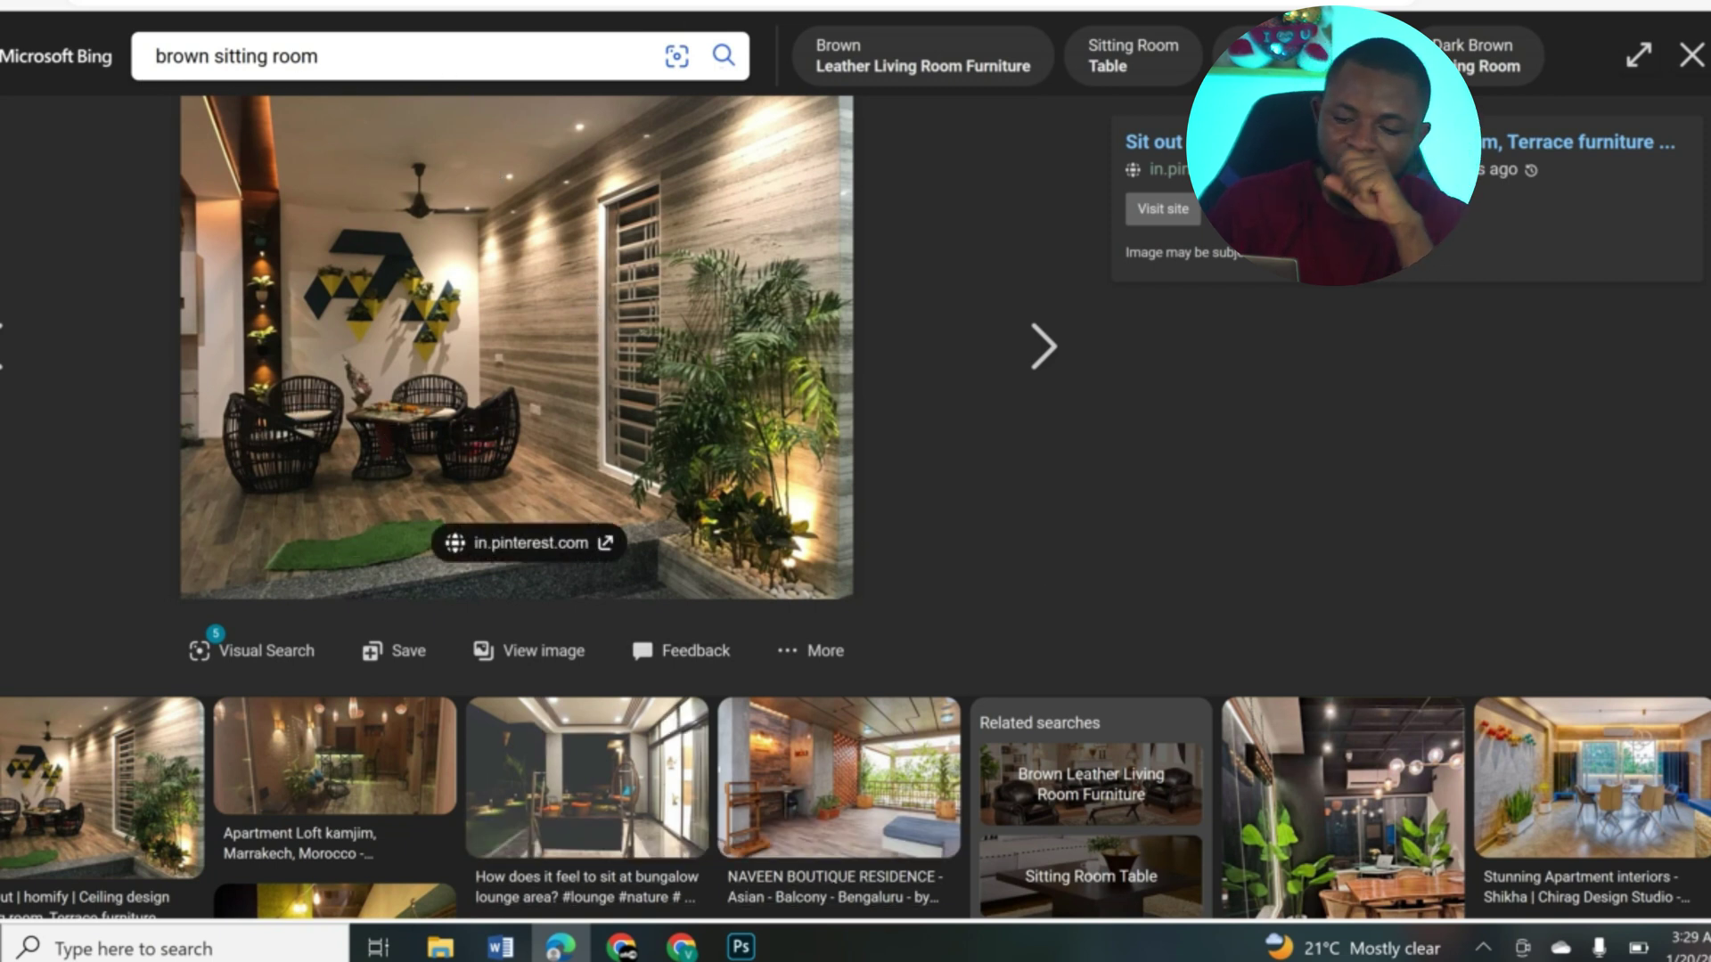
pyautogui.moveTo(659, 356)
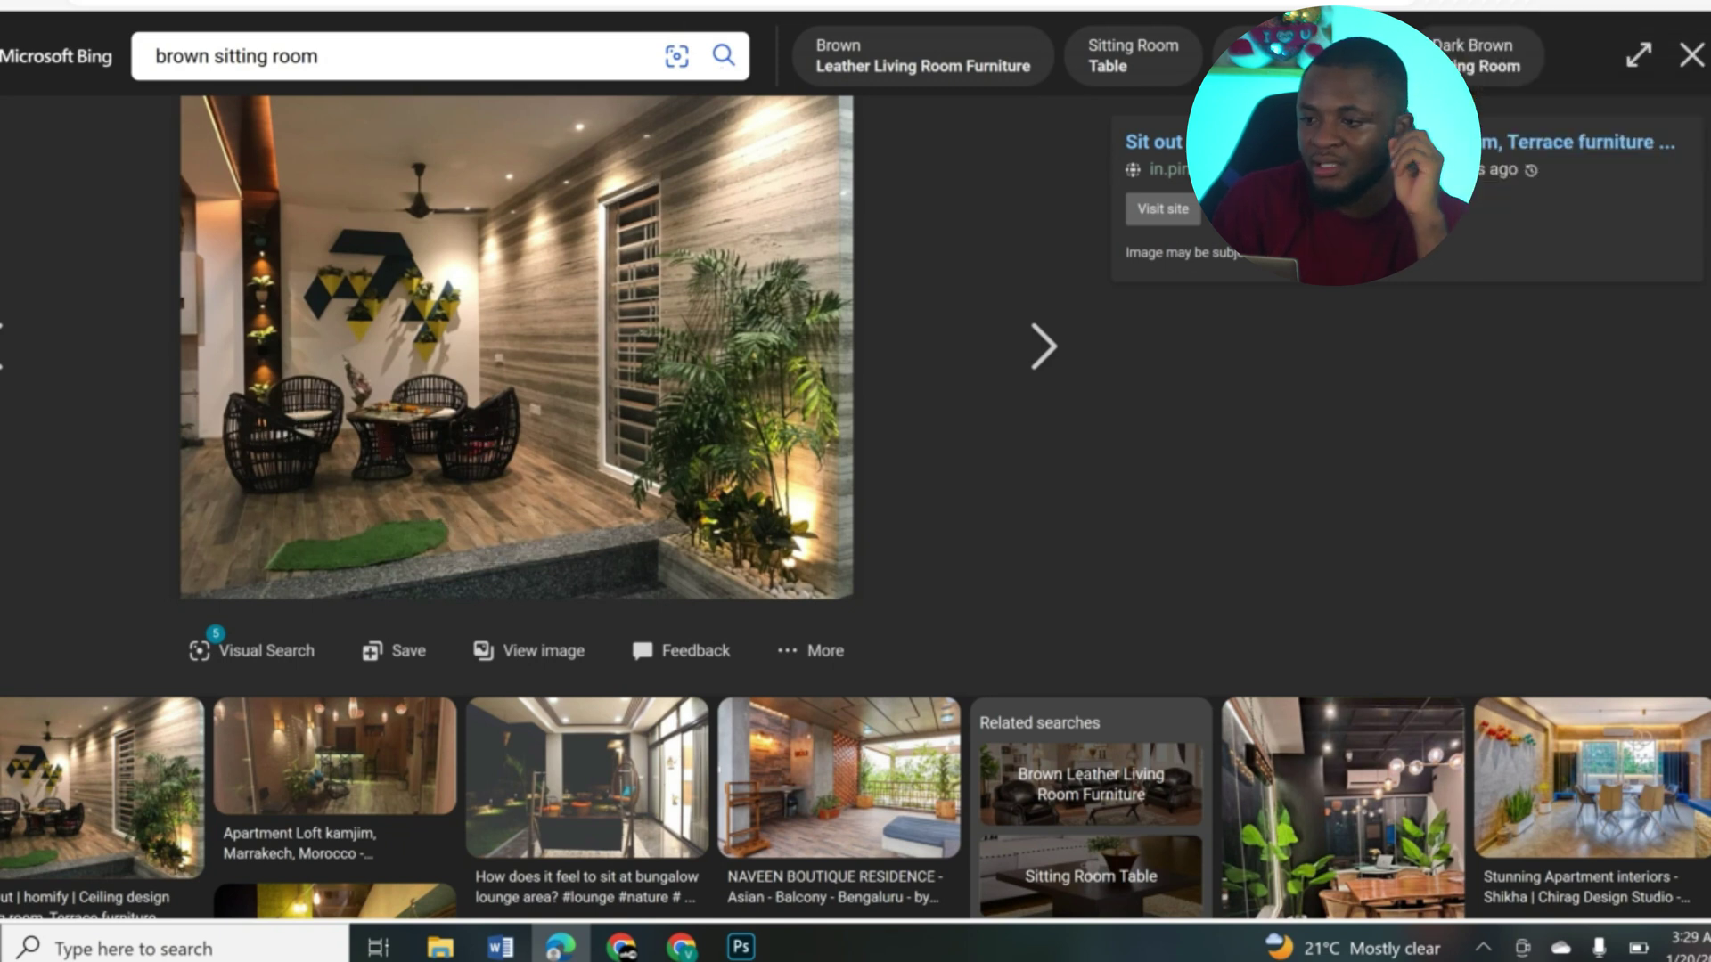
pyautogui.hotkey('ctrl', 'Tab')
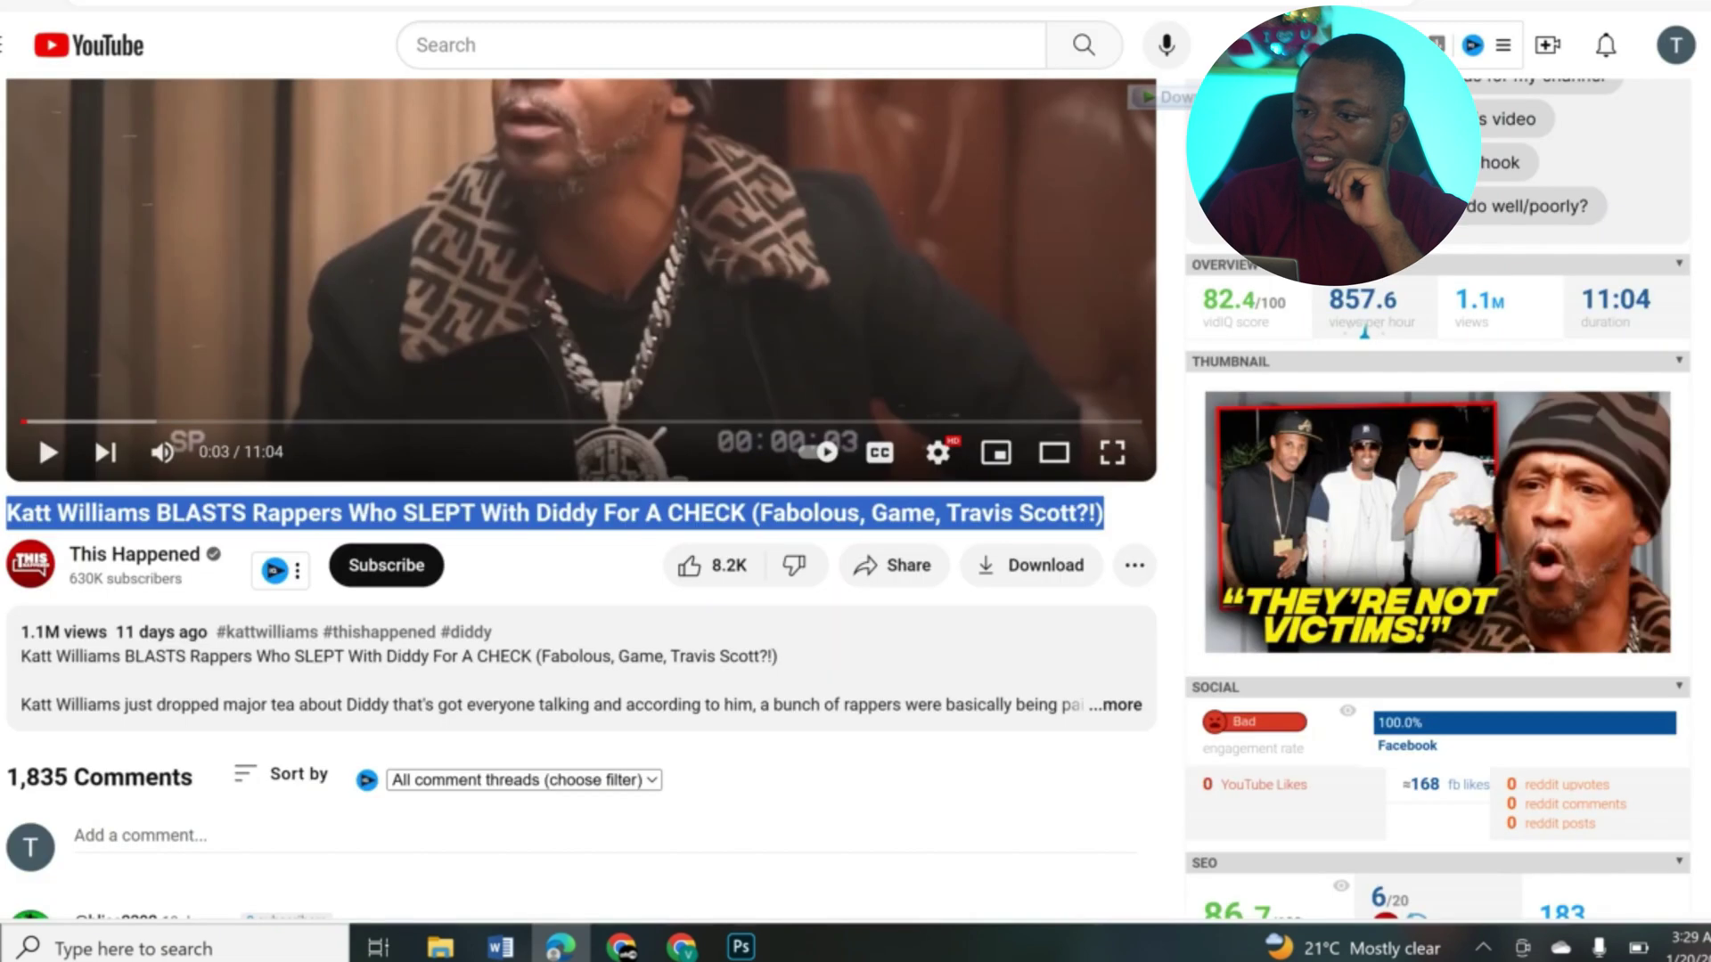
# Examine the "They're not victims!" thumbnail of the Katt Williams video and return to the player.
pyautogui.moveTo(1582, 525)
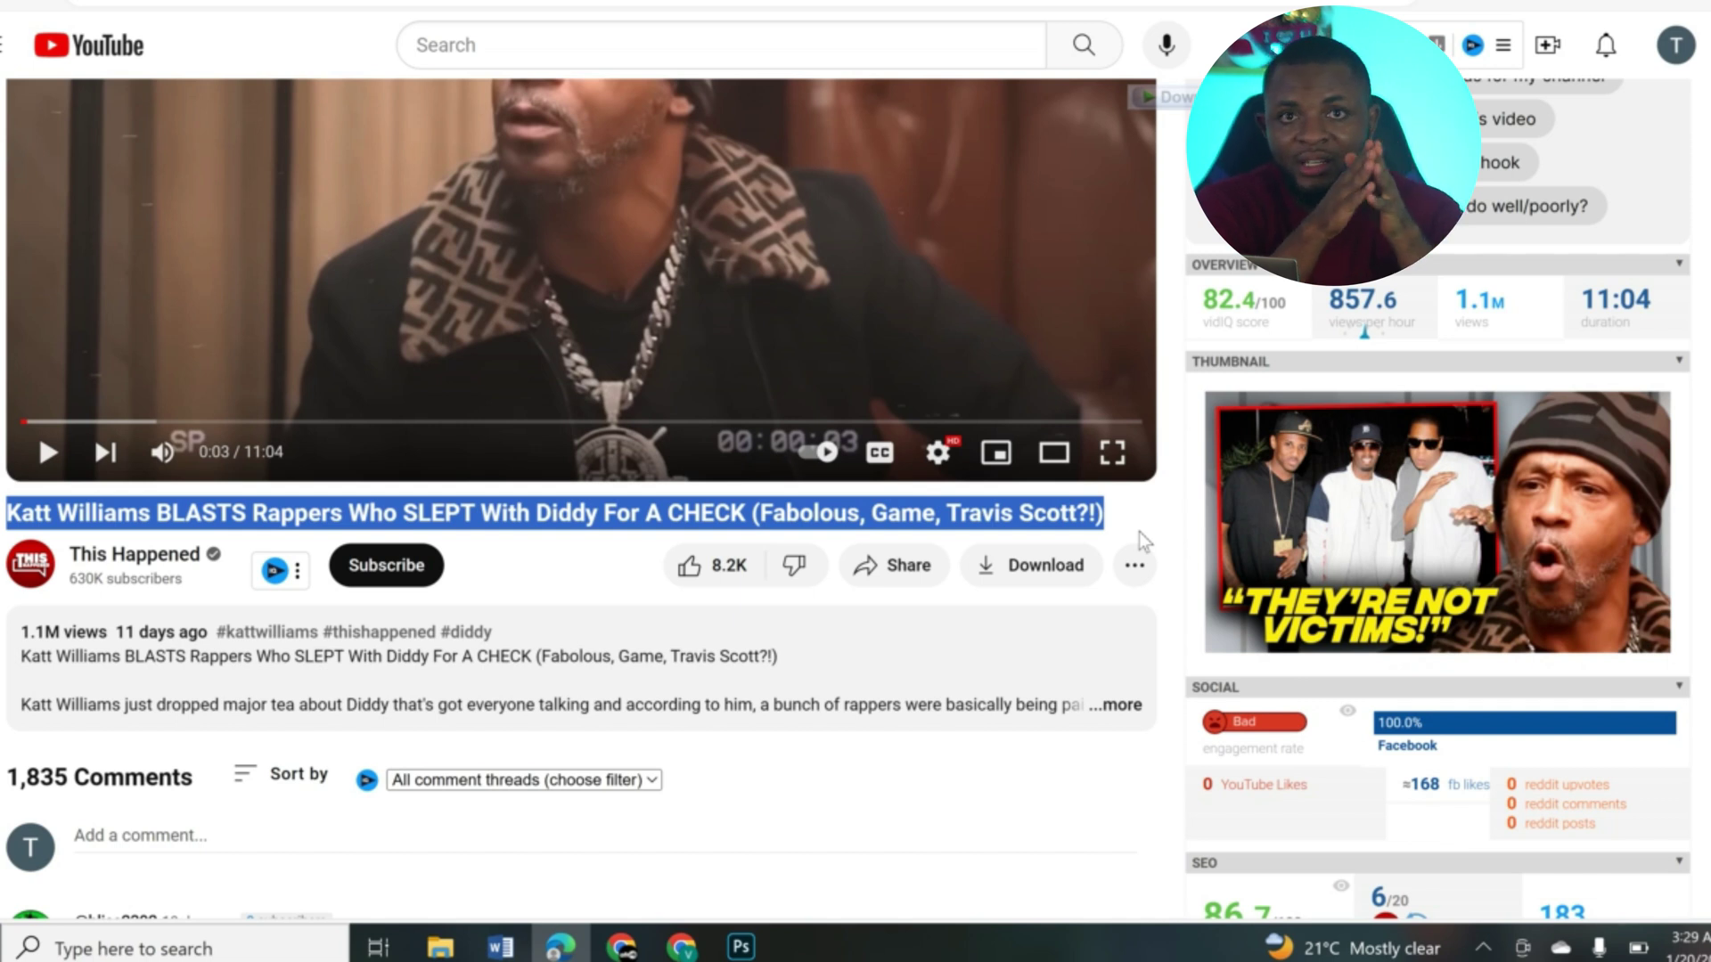
pyautogui.moveTo(1487, 435)
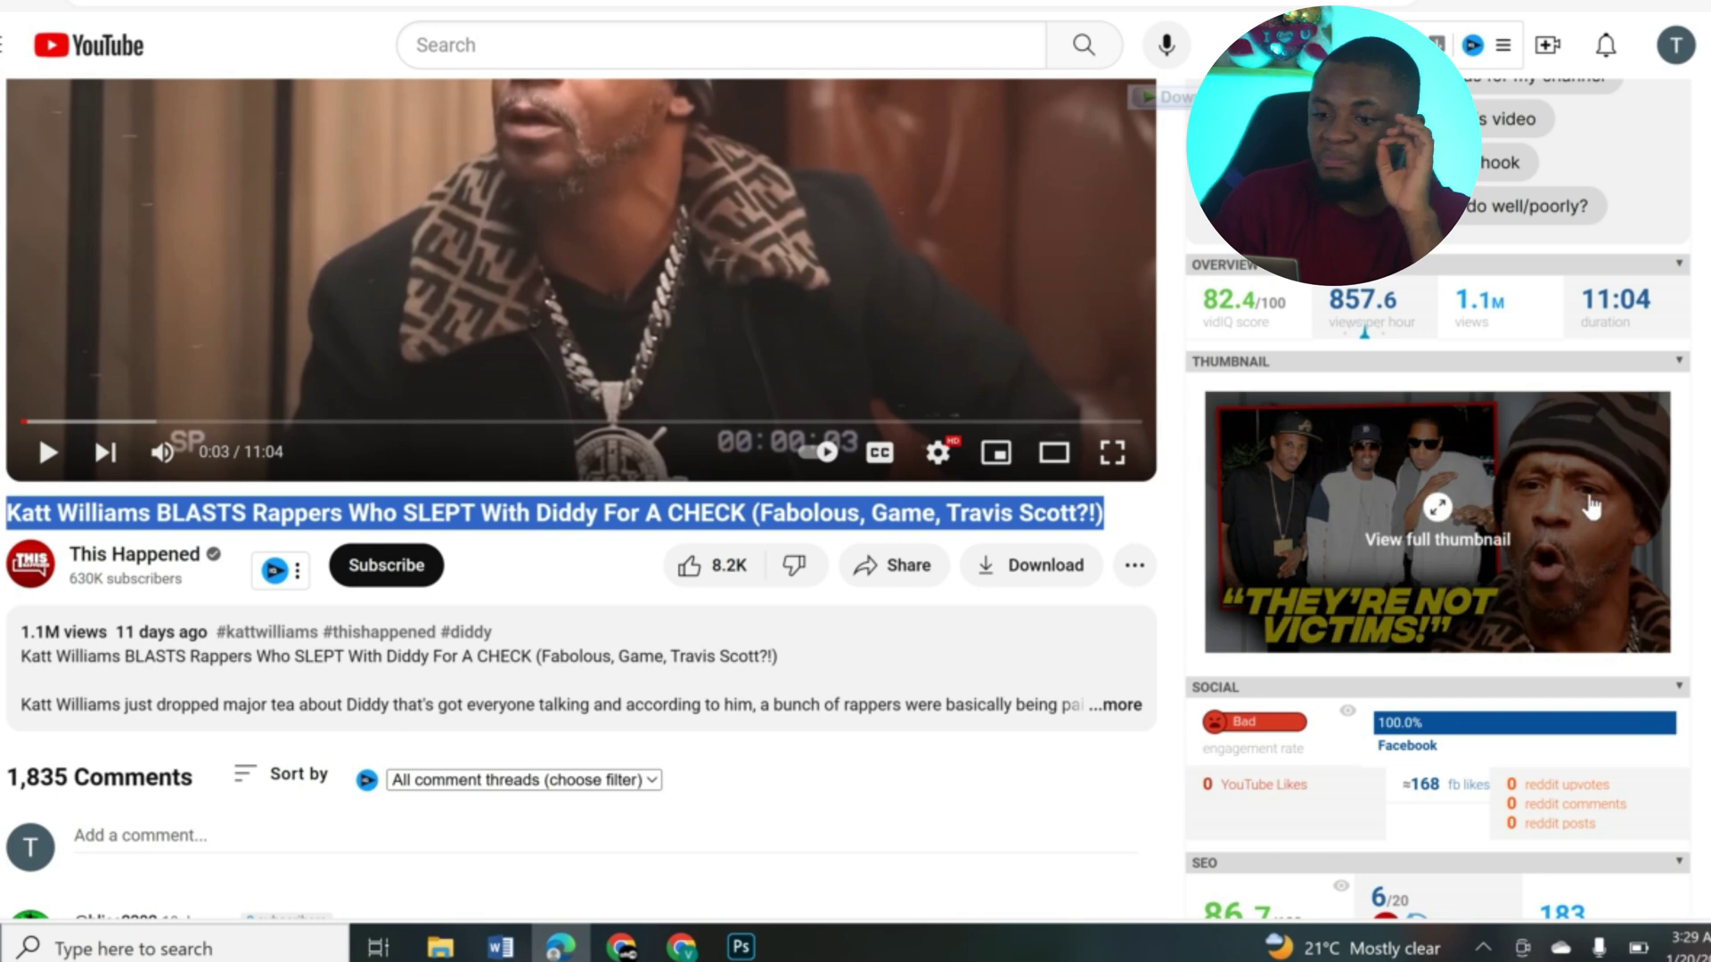
pyautogui.scroll(3, 553, 298)
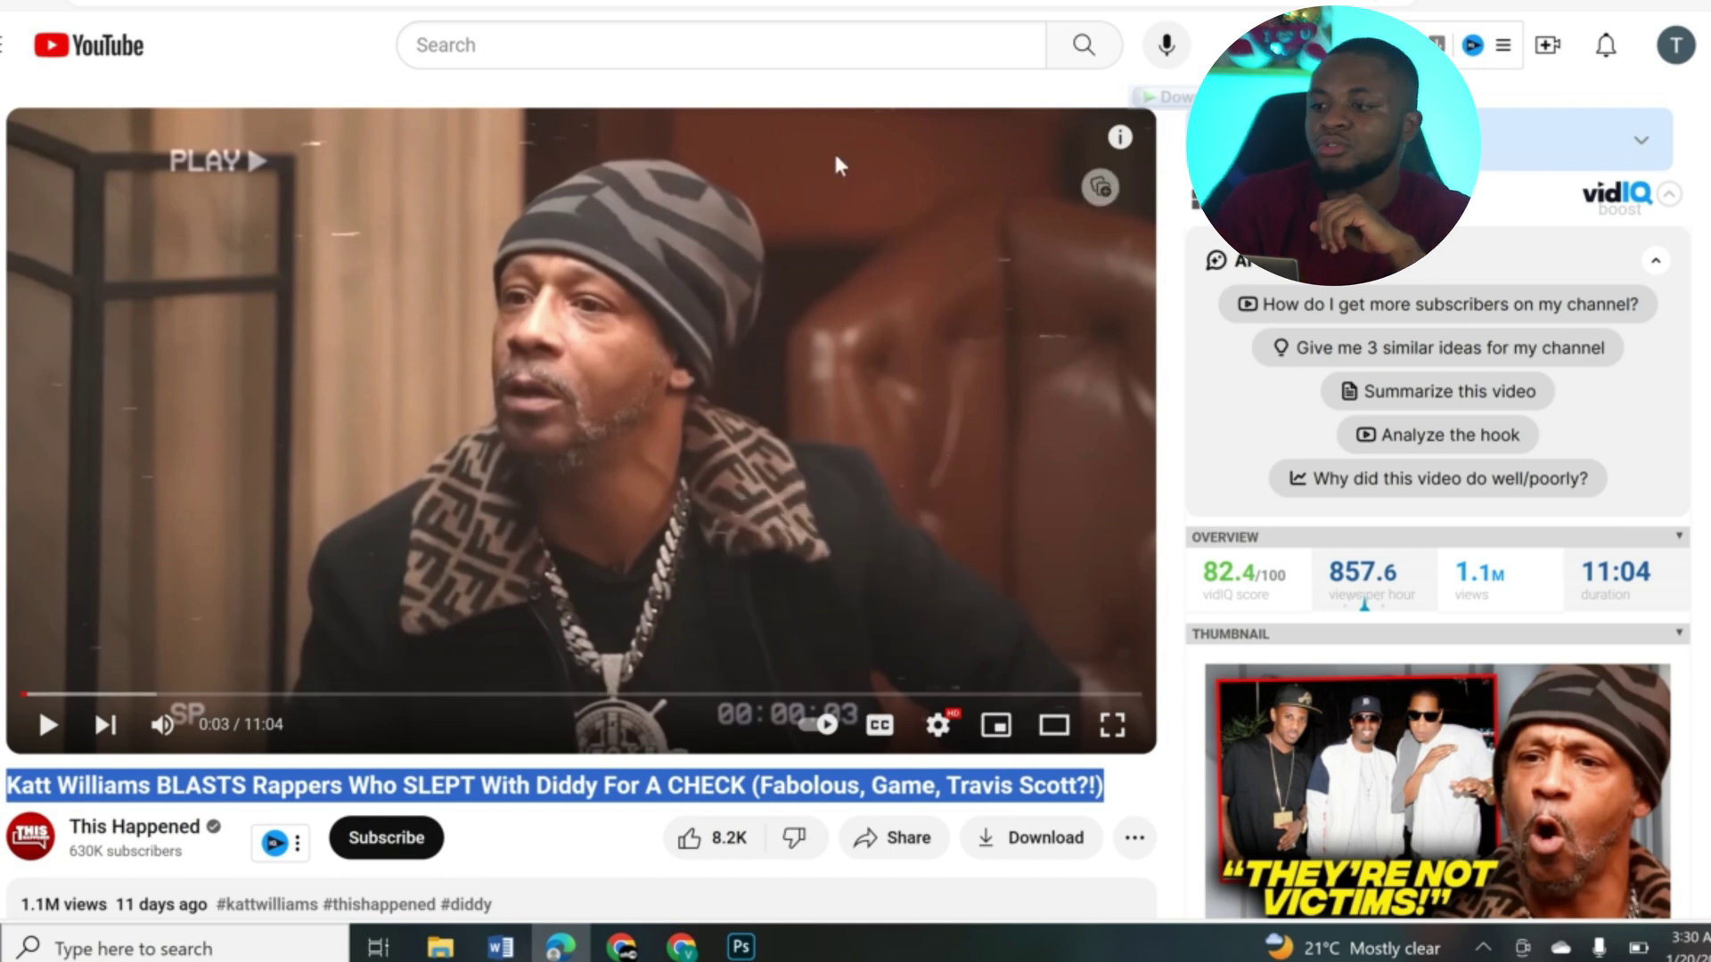
# Show the video's share link and switch to the Softr page for downloading YouTube thumbnails.
pyautogui.click(922, 843)
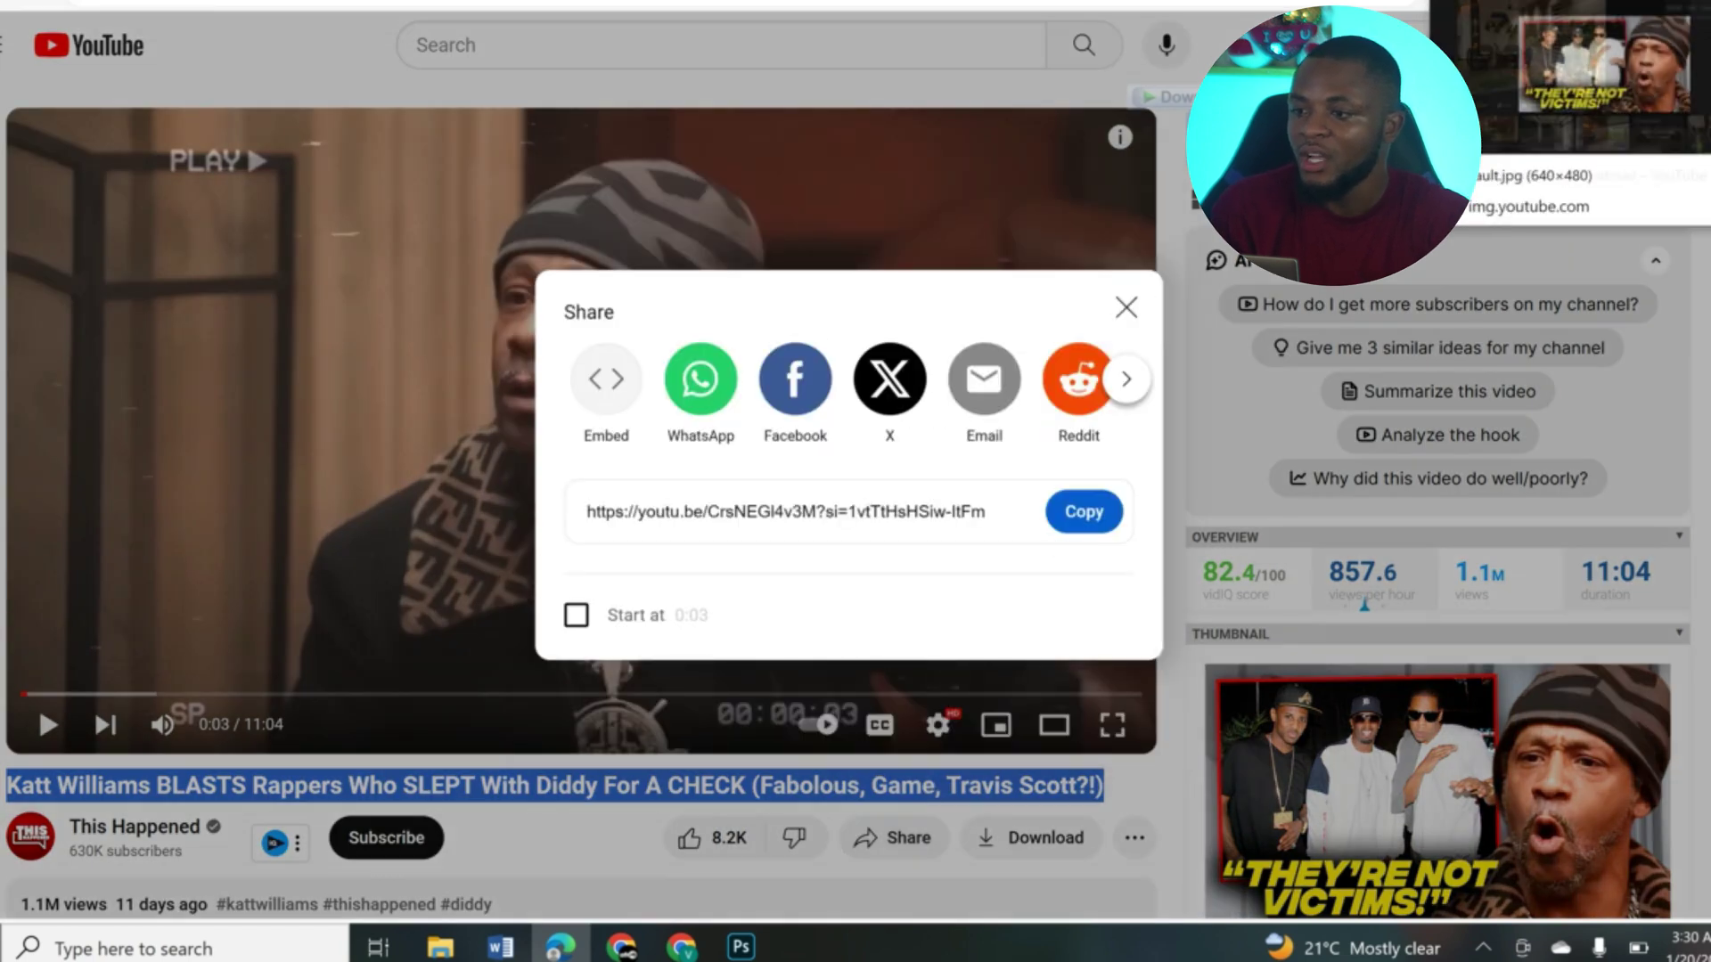
pyautogui.click(1523, 2)
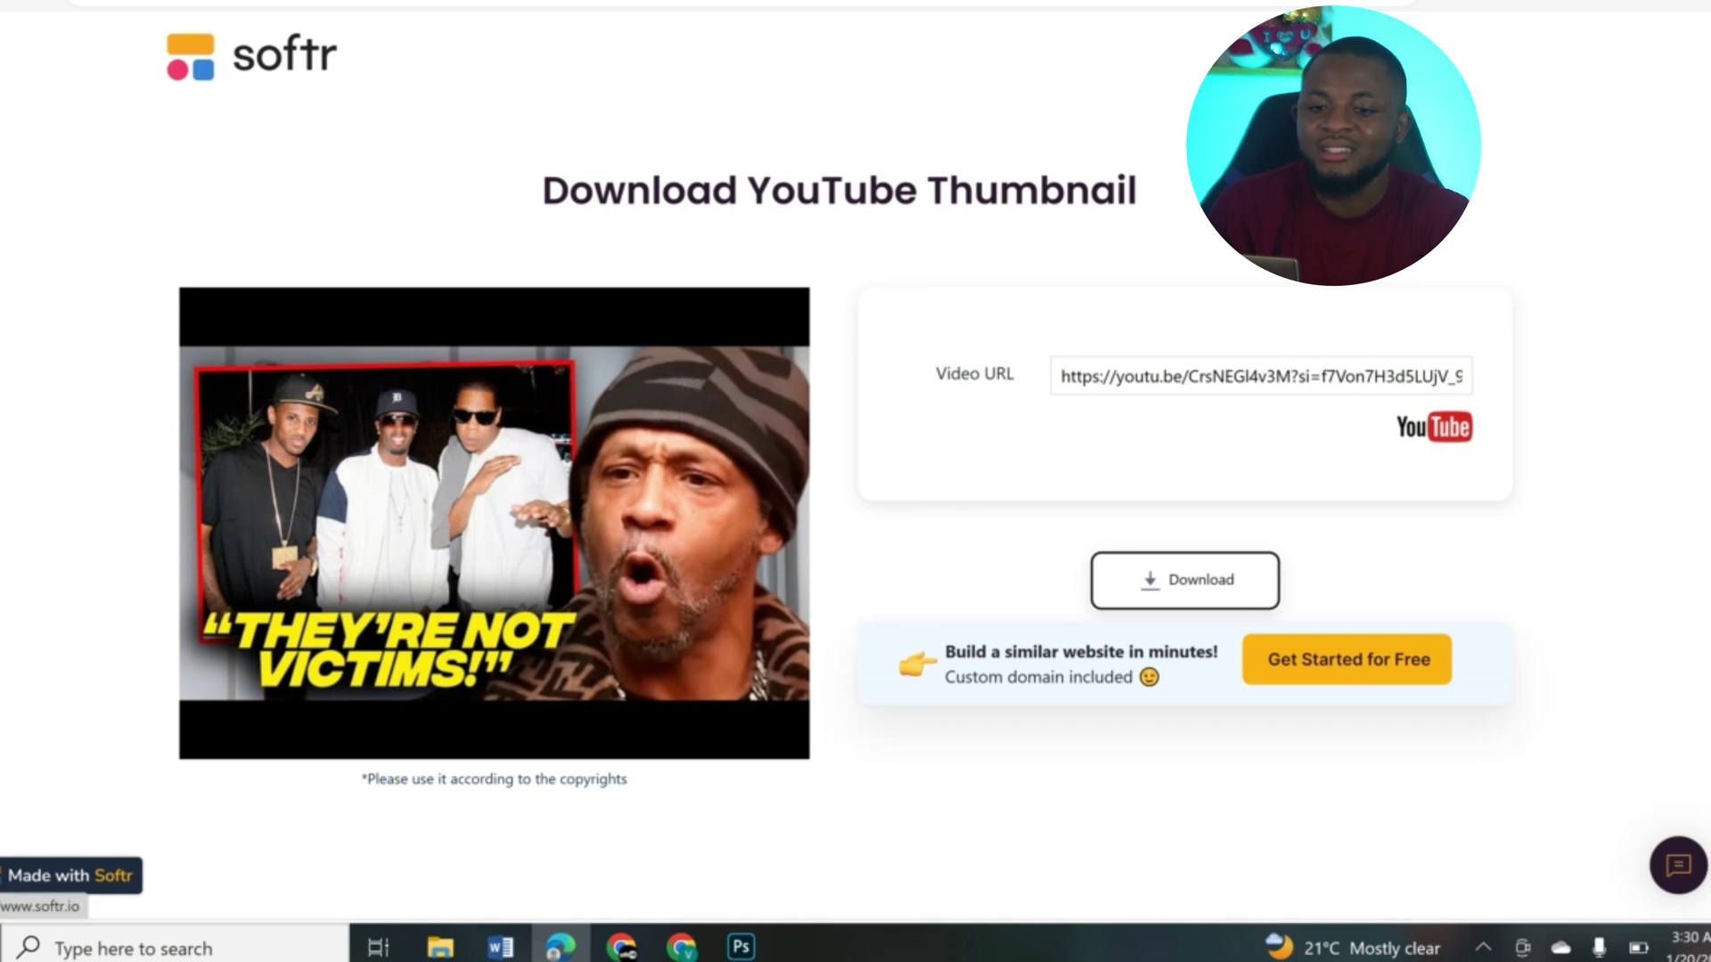
pyautogui.click(336, 1)
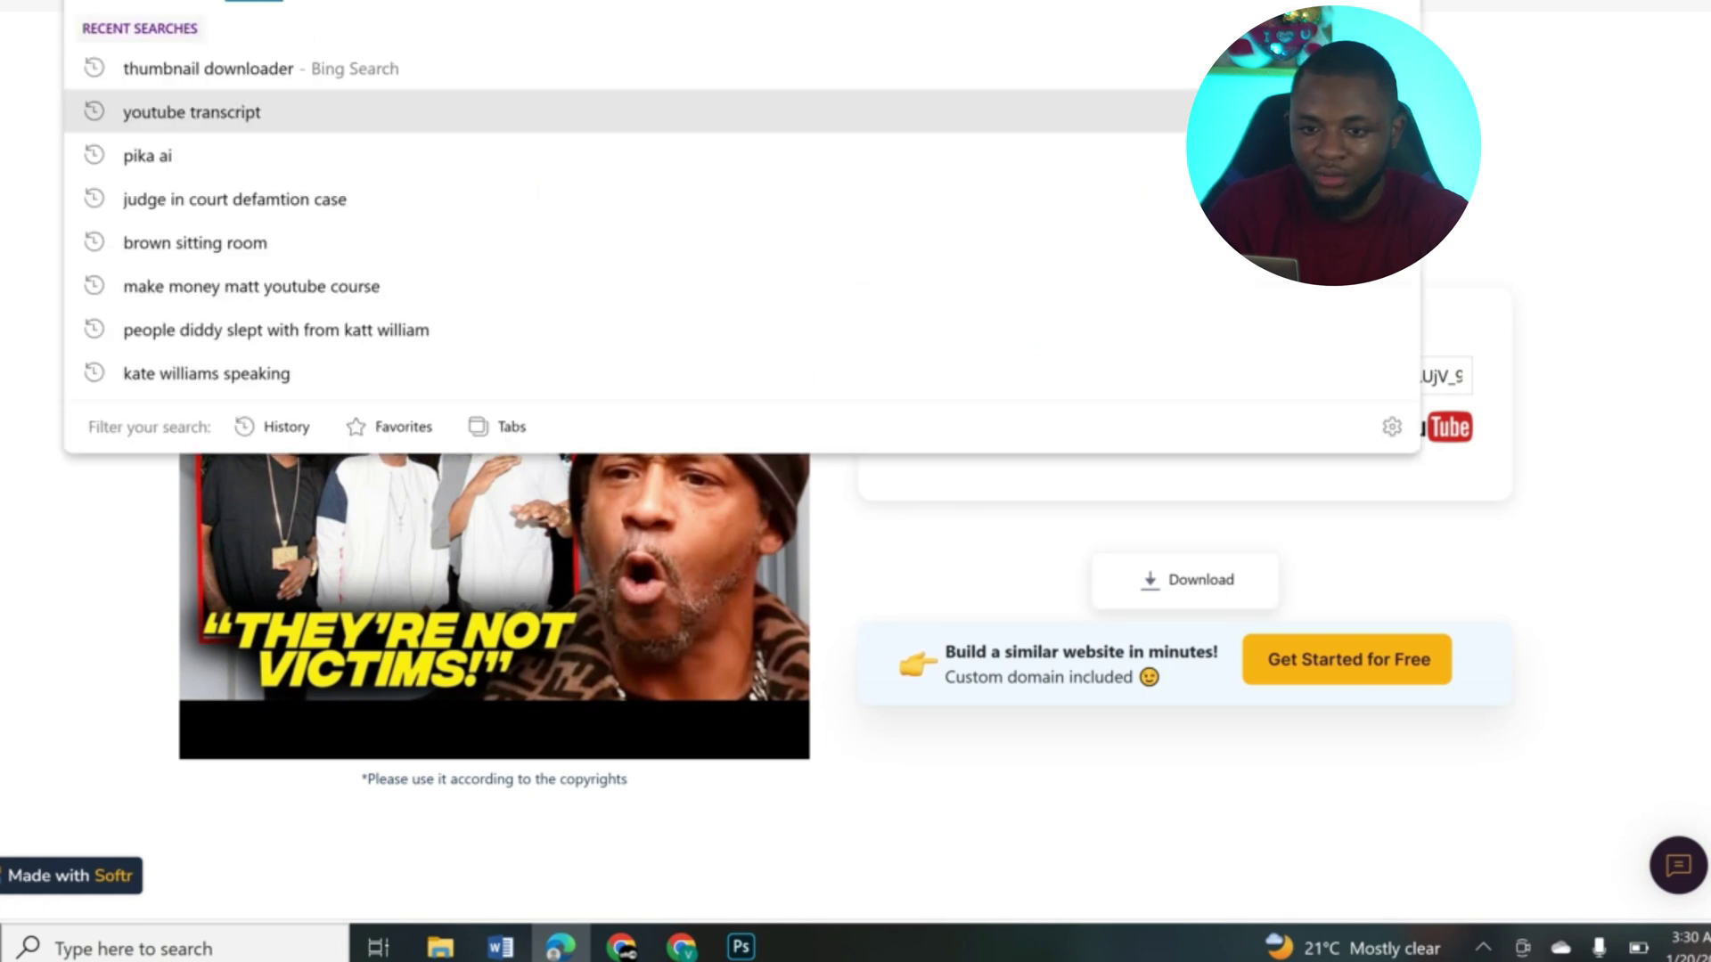
pyautogui.click(8, 81)
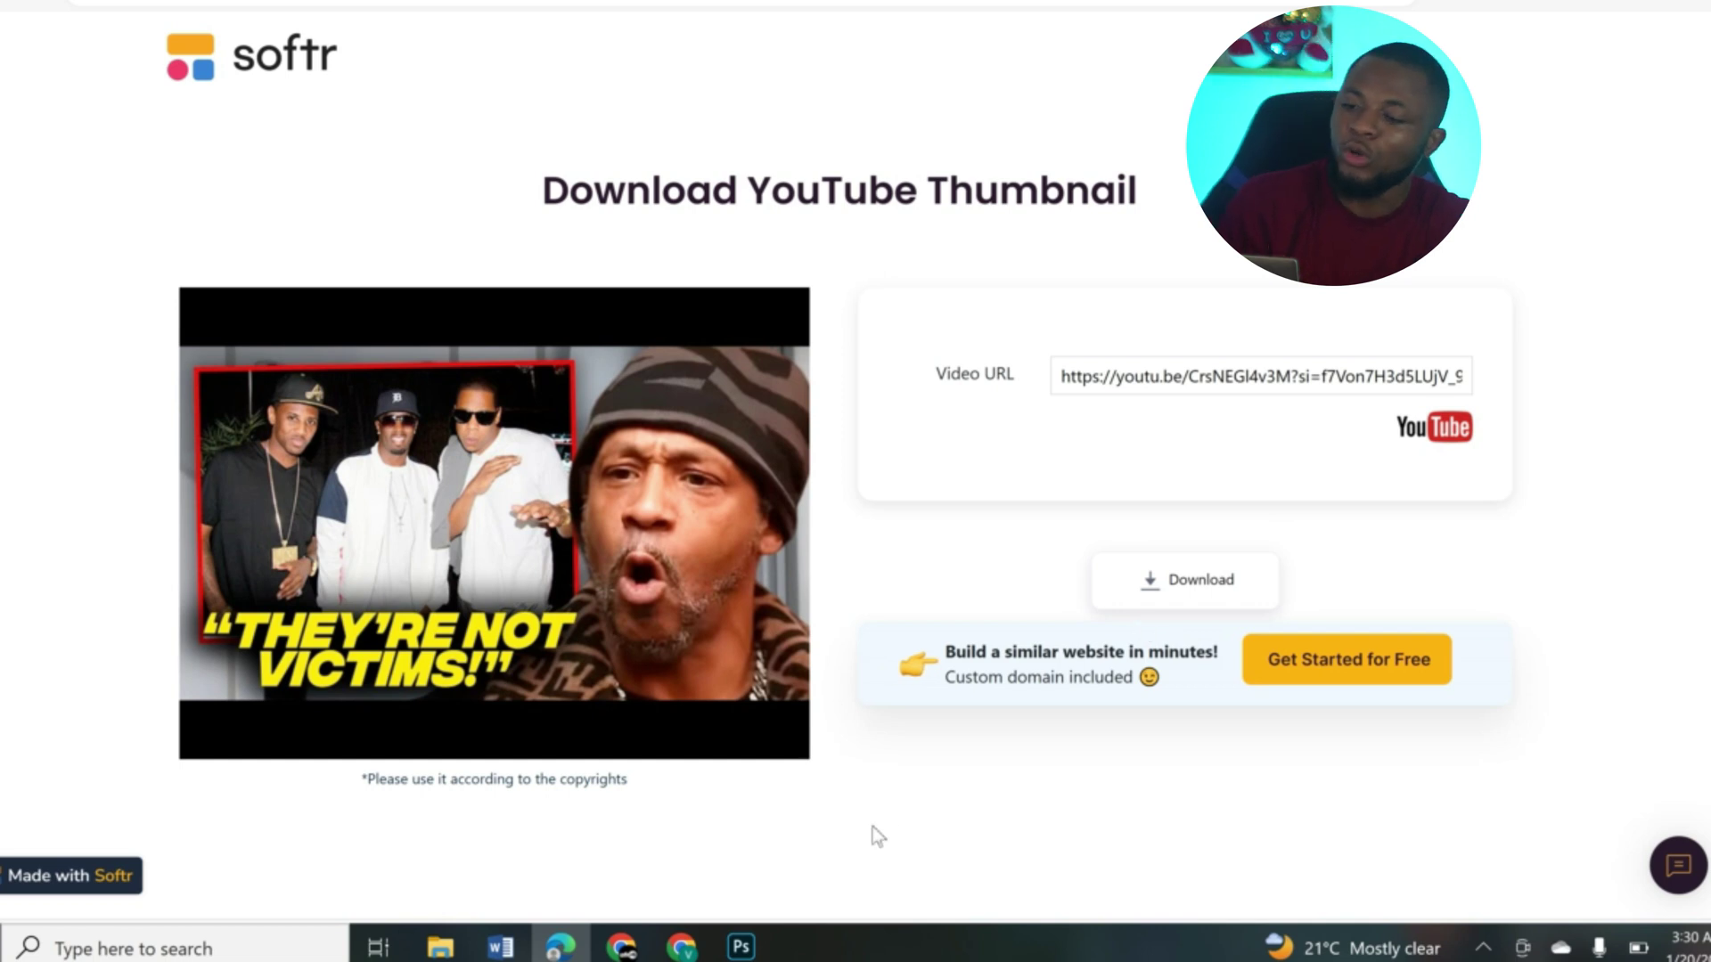
# Switch to Photoshop, undo the last changes to the sddefault cutout of the man in the beanie, and delete its layer.
pyautogui.click(740, 946)
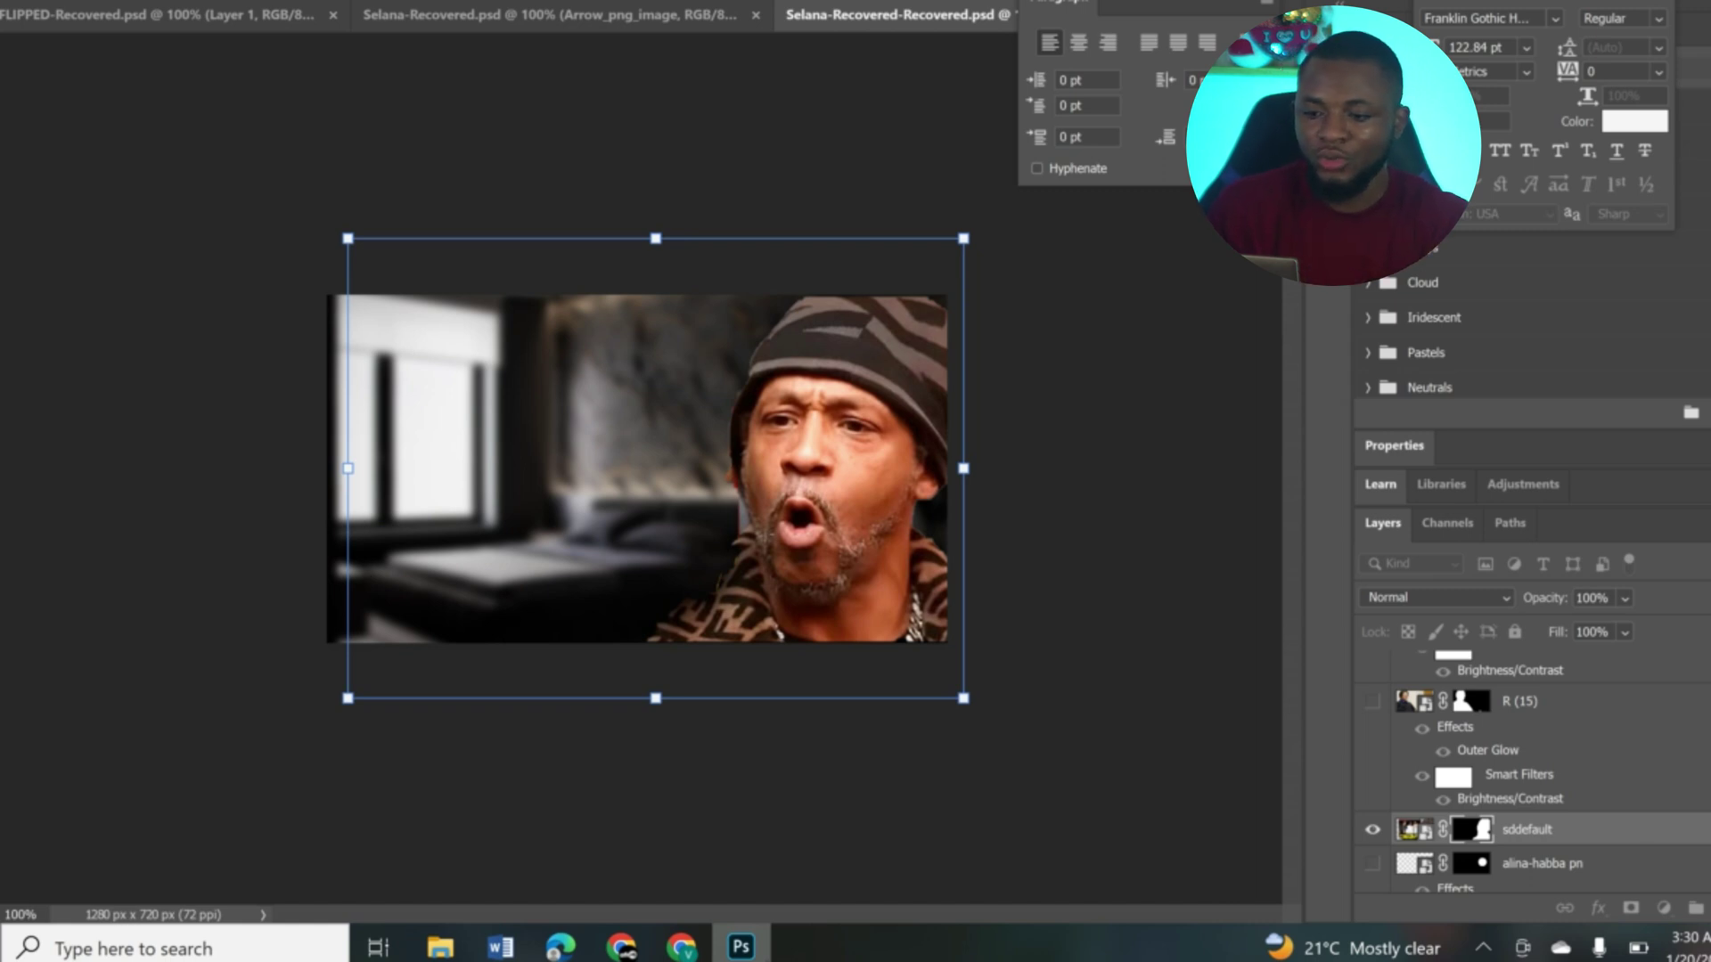
pyautogui.hotkey('ctrl', 'z')
pyautogui.hotkey('ctrl', 'z')
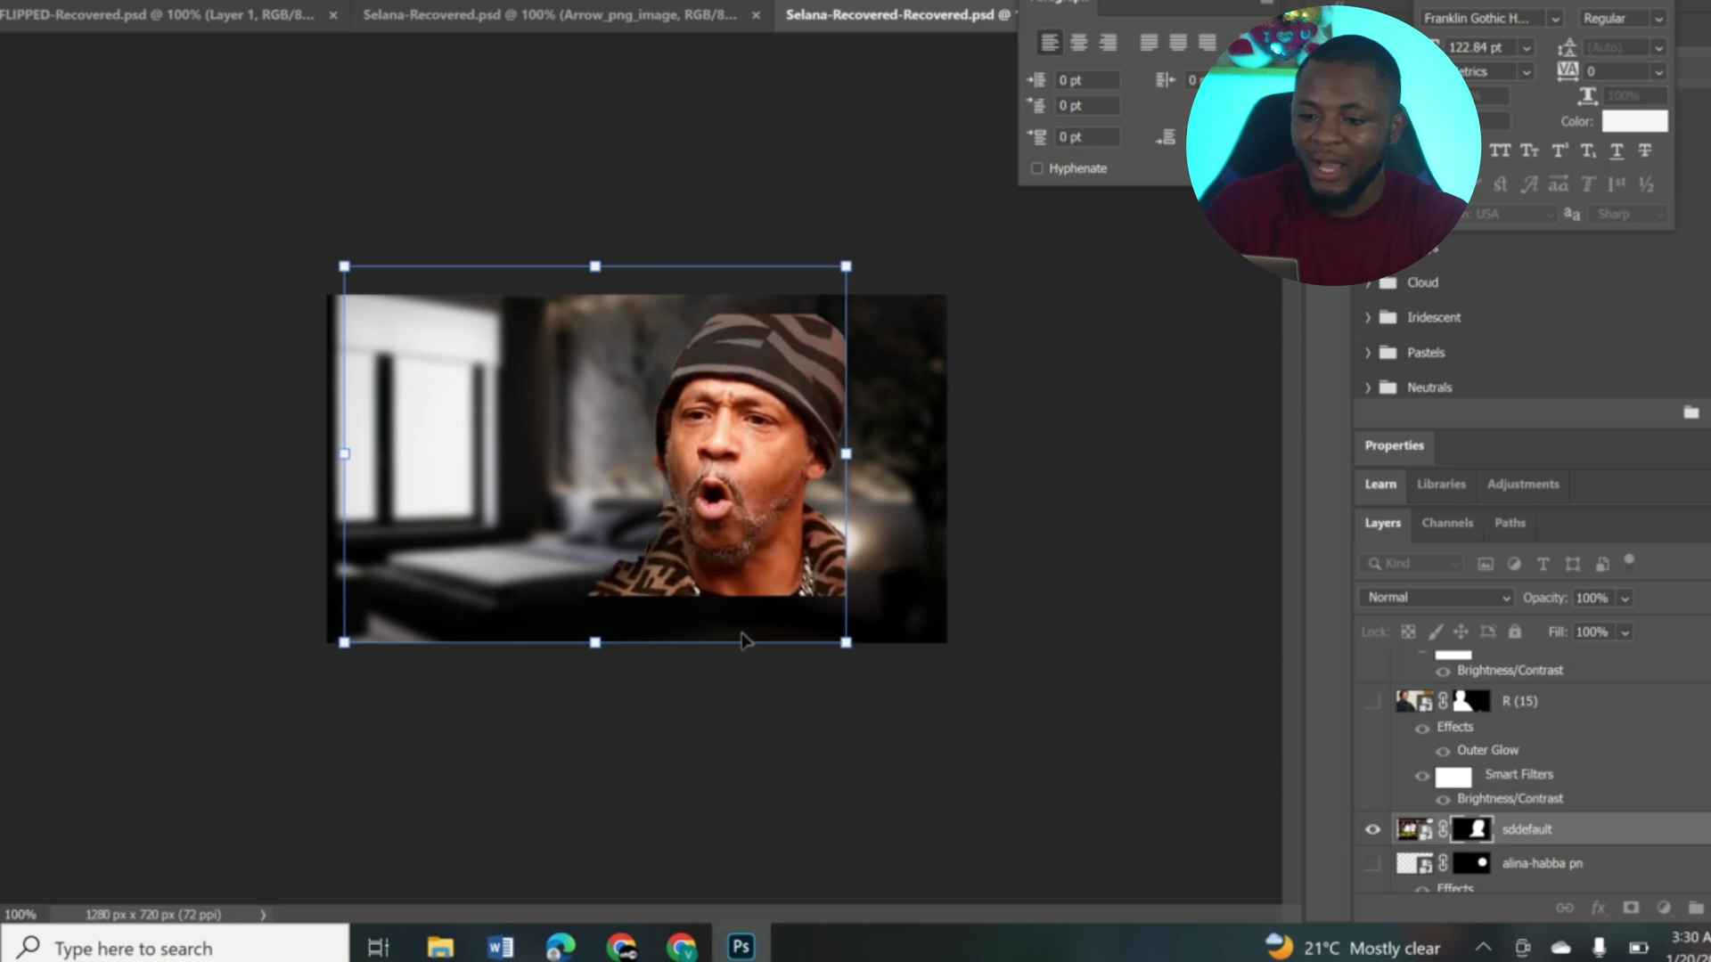
pyautogui.moveTo(715, 423); pyautogui.dragTo(692, 482)
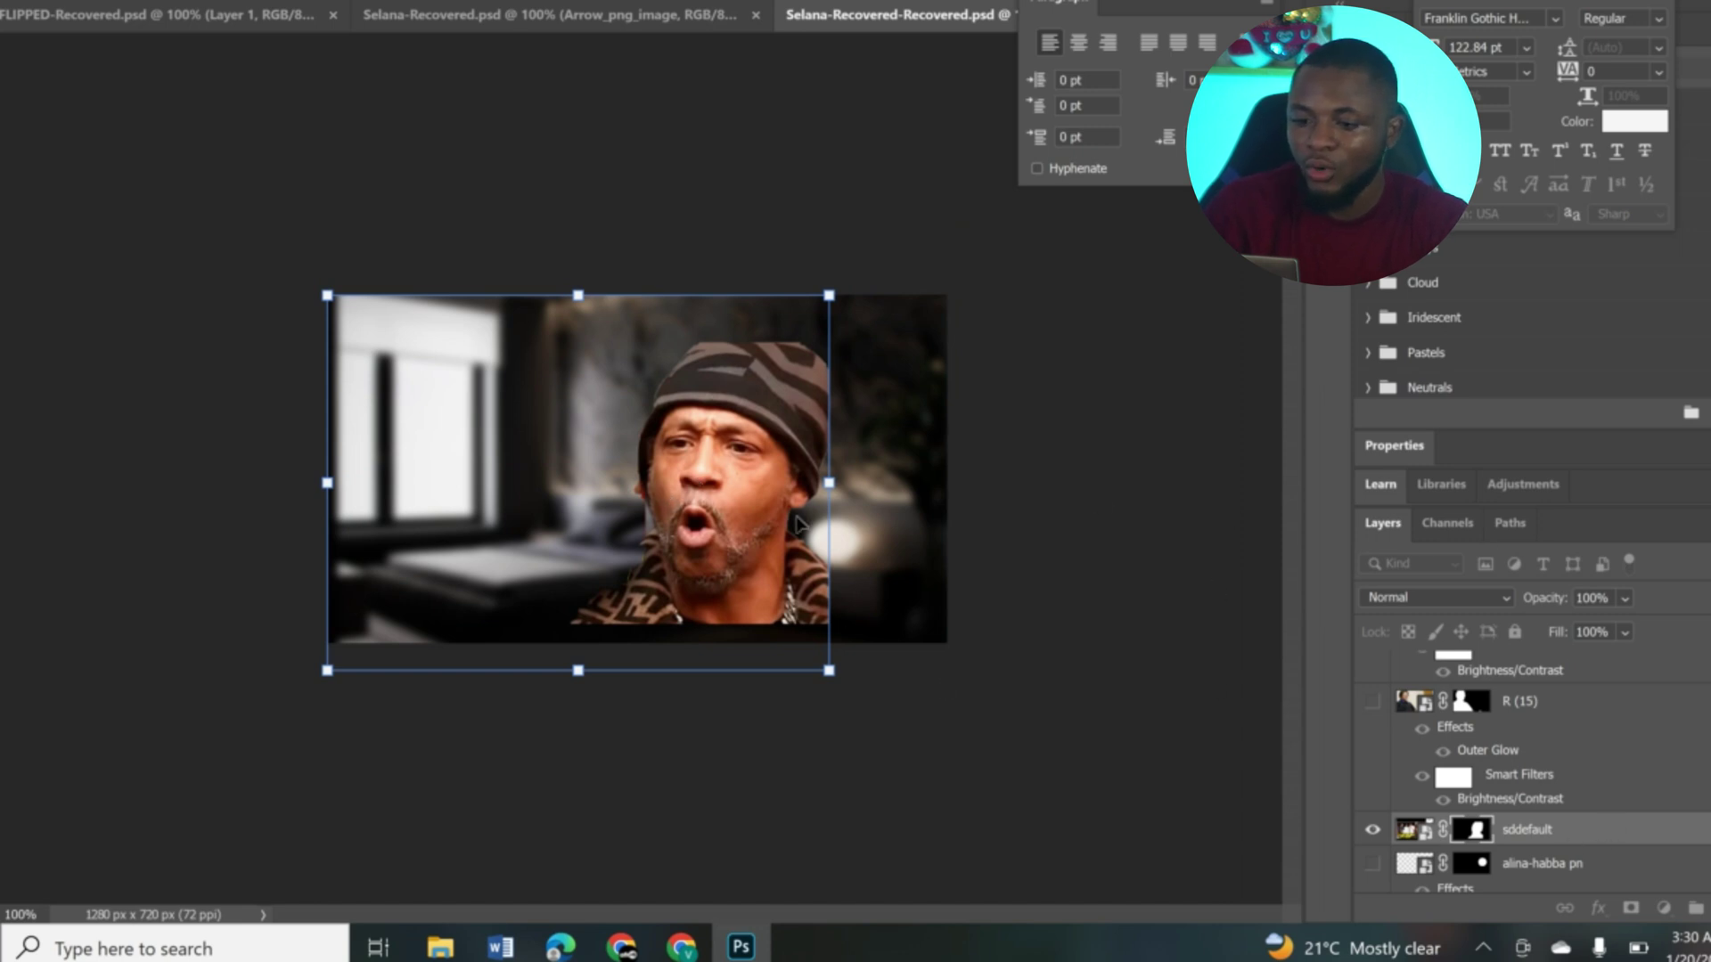
pyautogui.moveTo(795, 524)
pyautogui.mouseDown()
pyautogui.moveTo(784, 465)
pyautogui.moveTo(778, 508)
pyautogui.mouseUp()
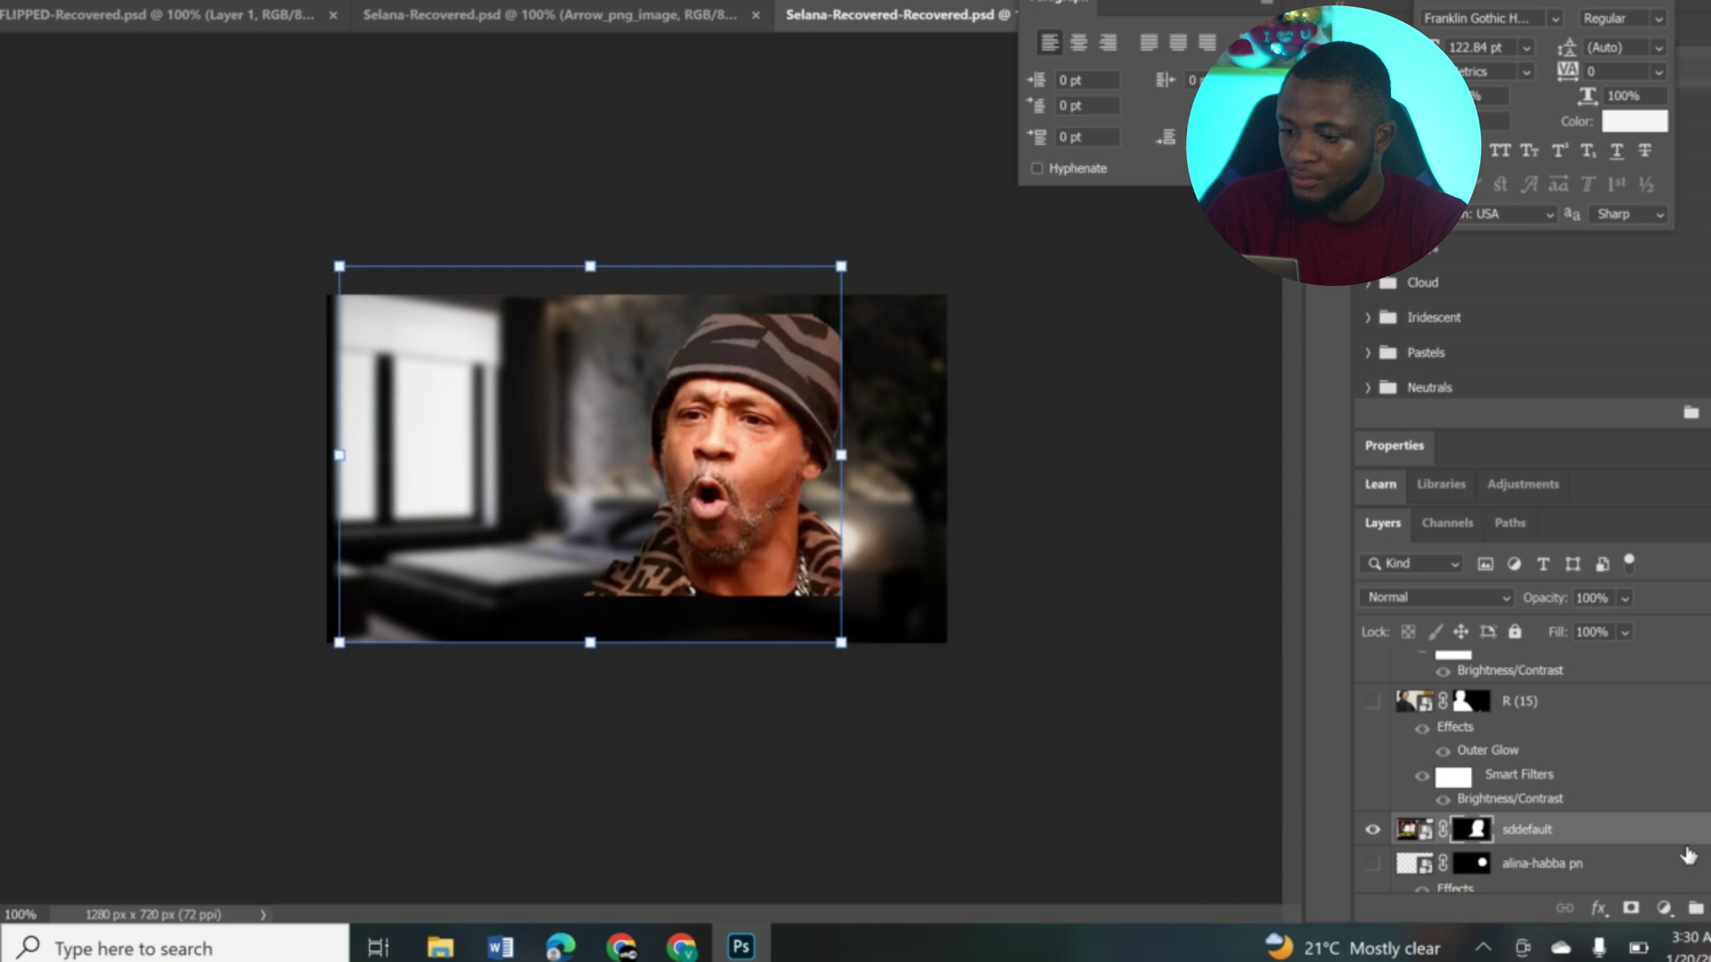
pyautogui.press('Delete')
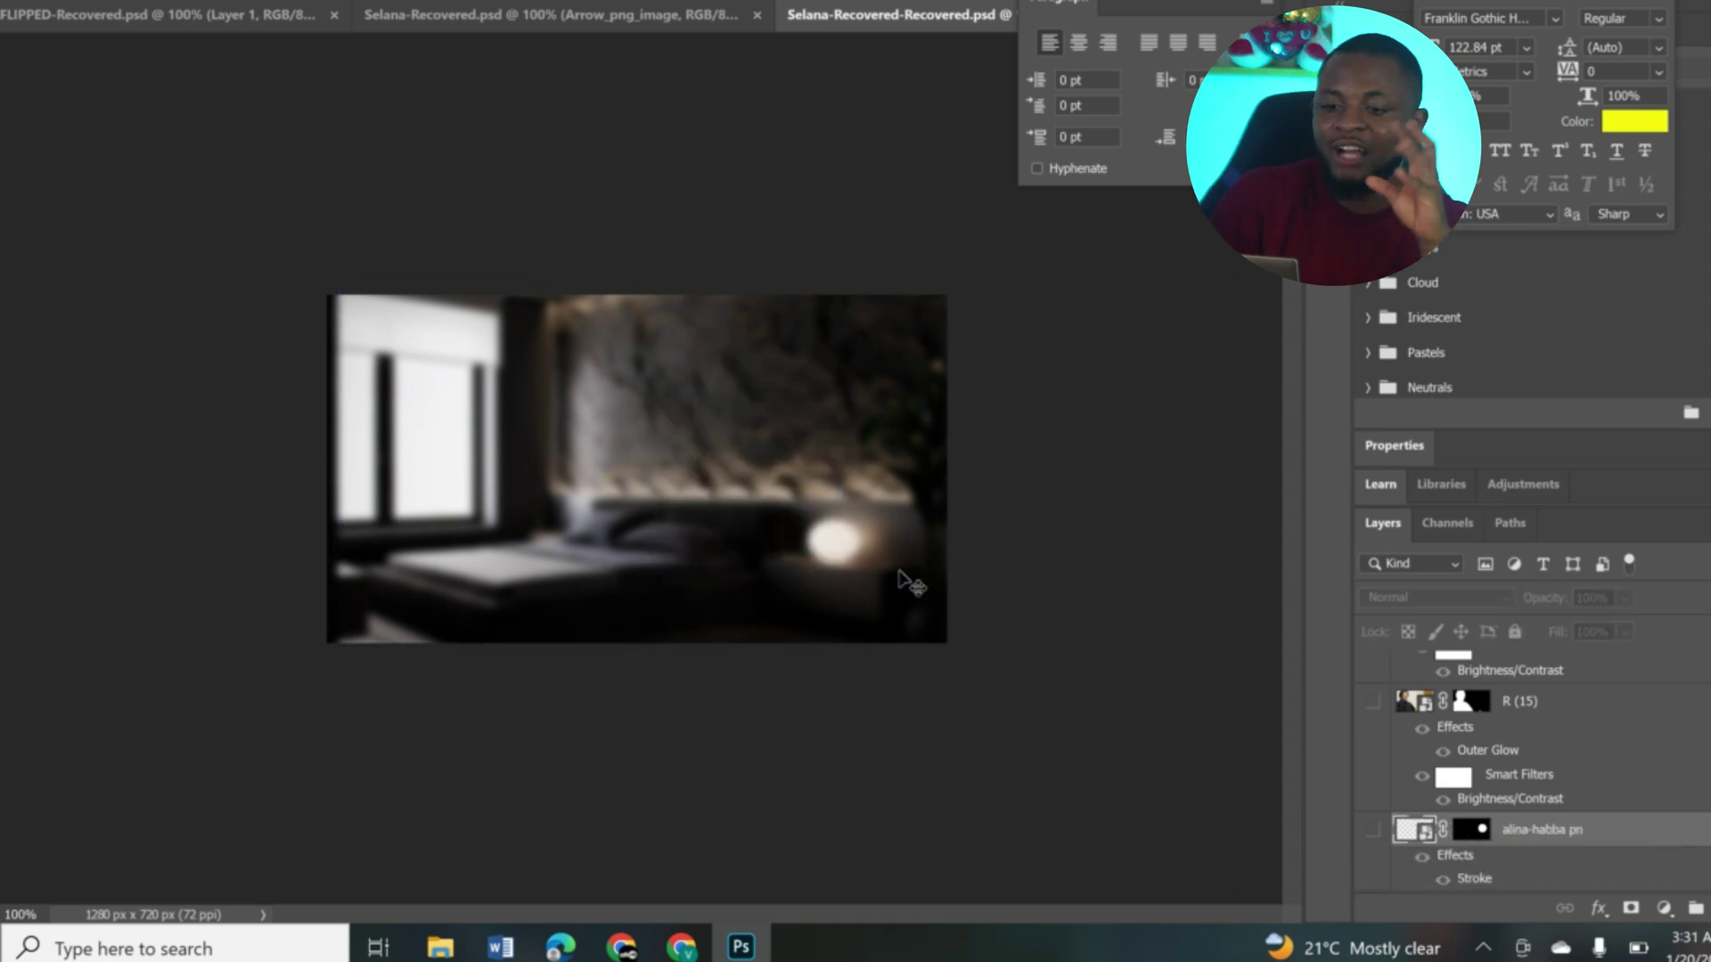
# Apply a Gaussian Blur with a 12-pixel radius to the bedroom background layer R (11).
pyautogui.click(740, 456)
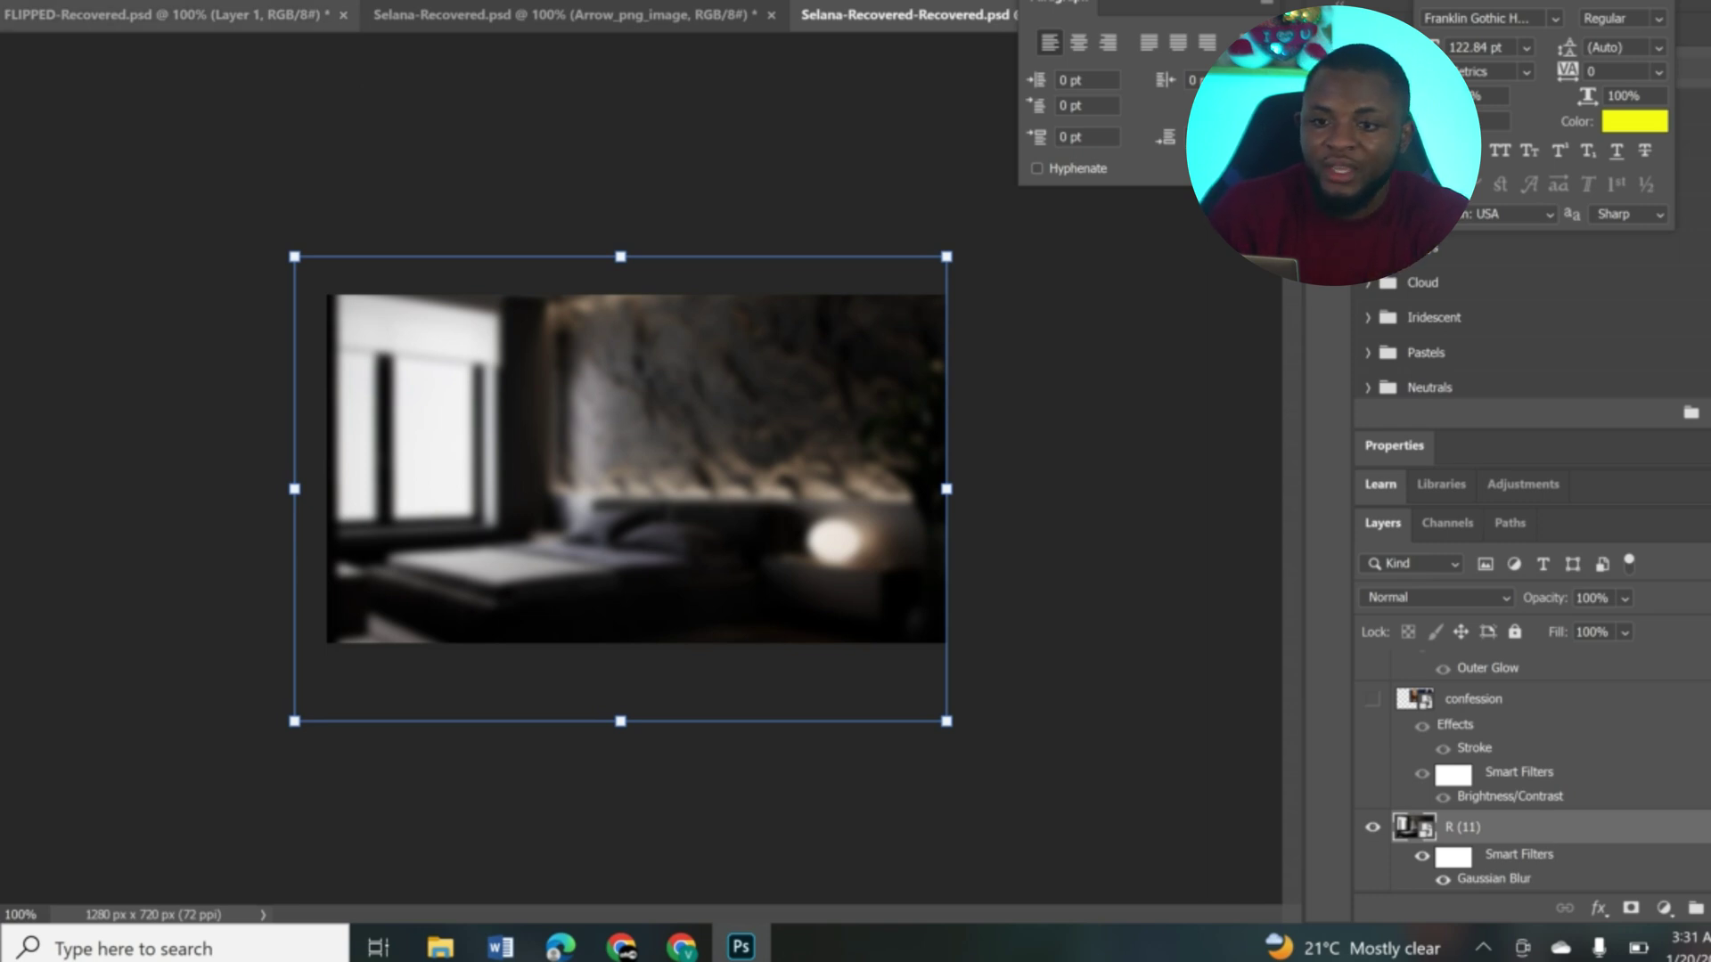
pyautogui.click(276, 1)
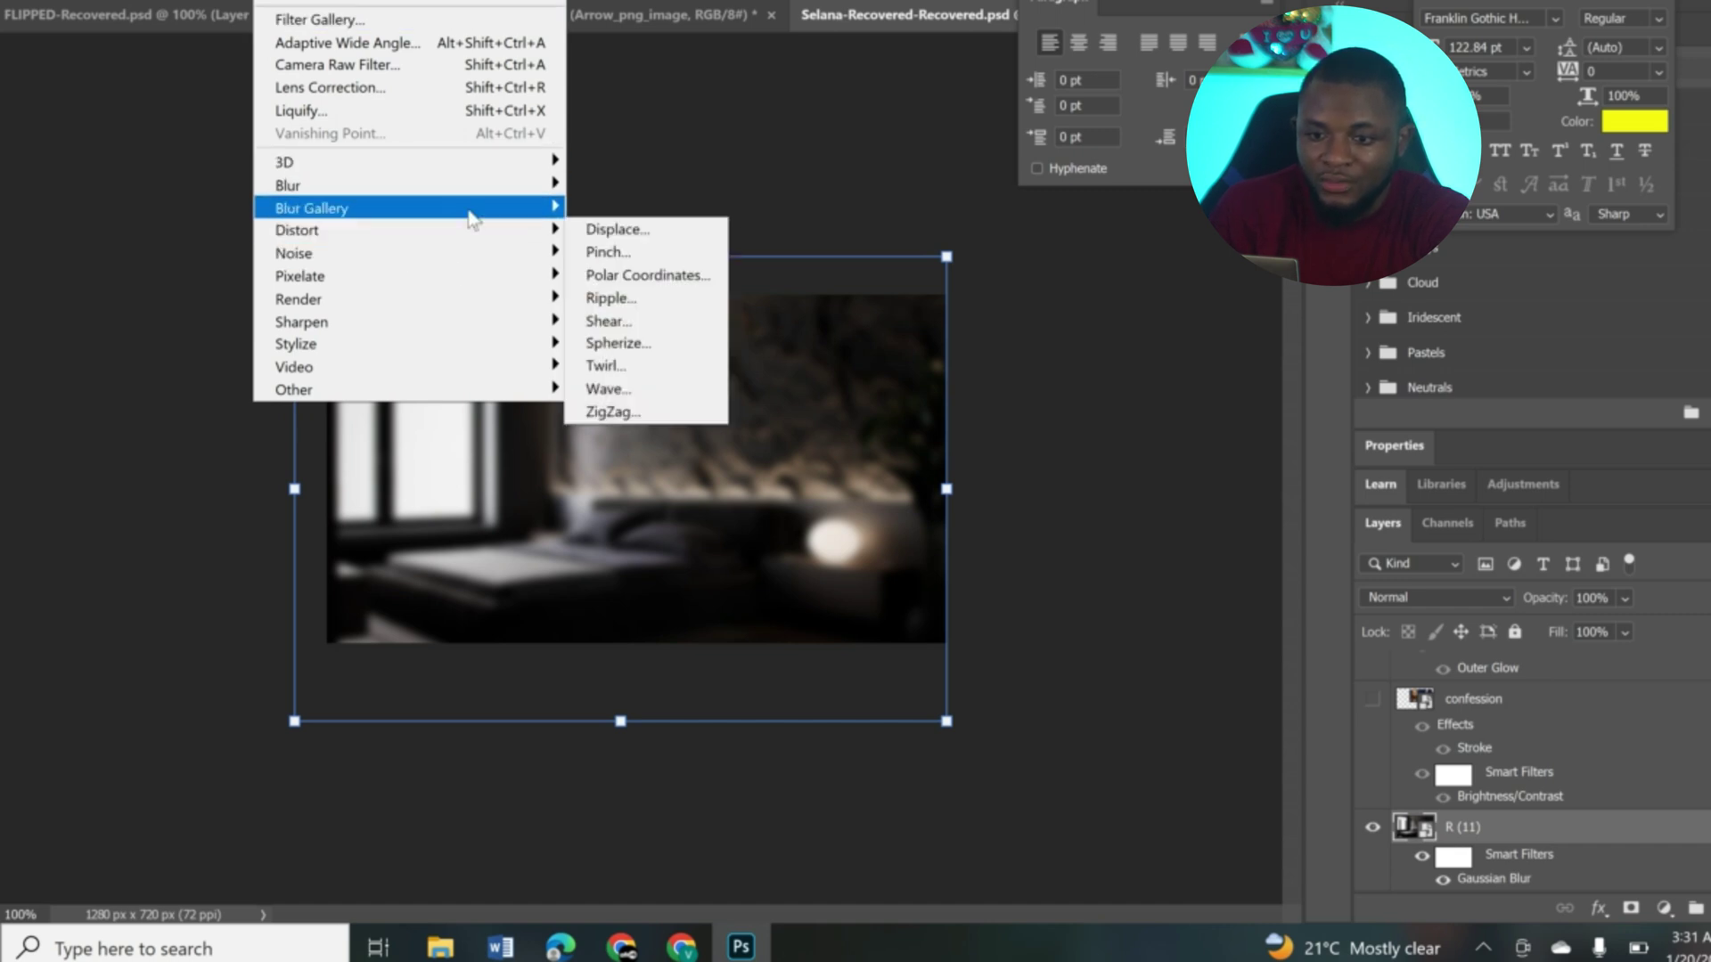
pyautogui.moveTo(524, 191)
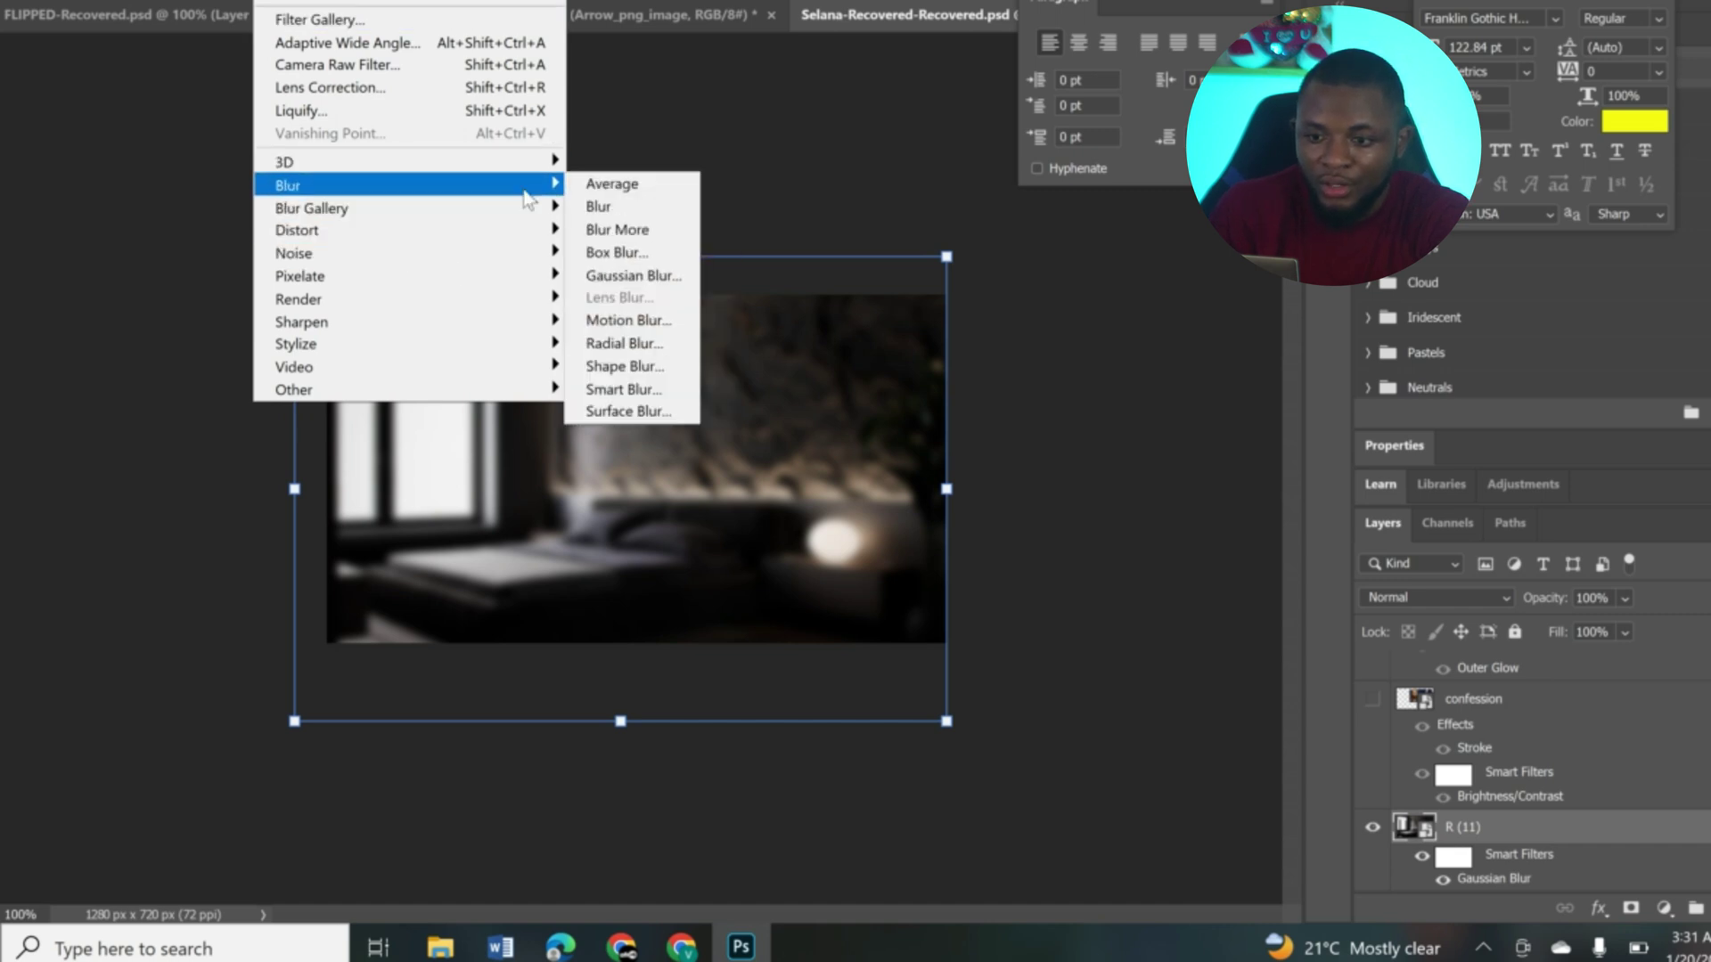
pyautogui.click(677, 277)
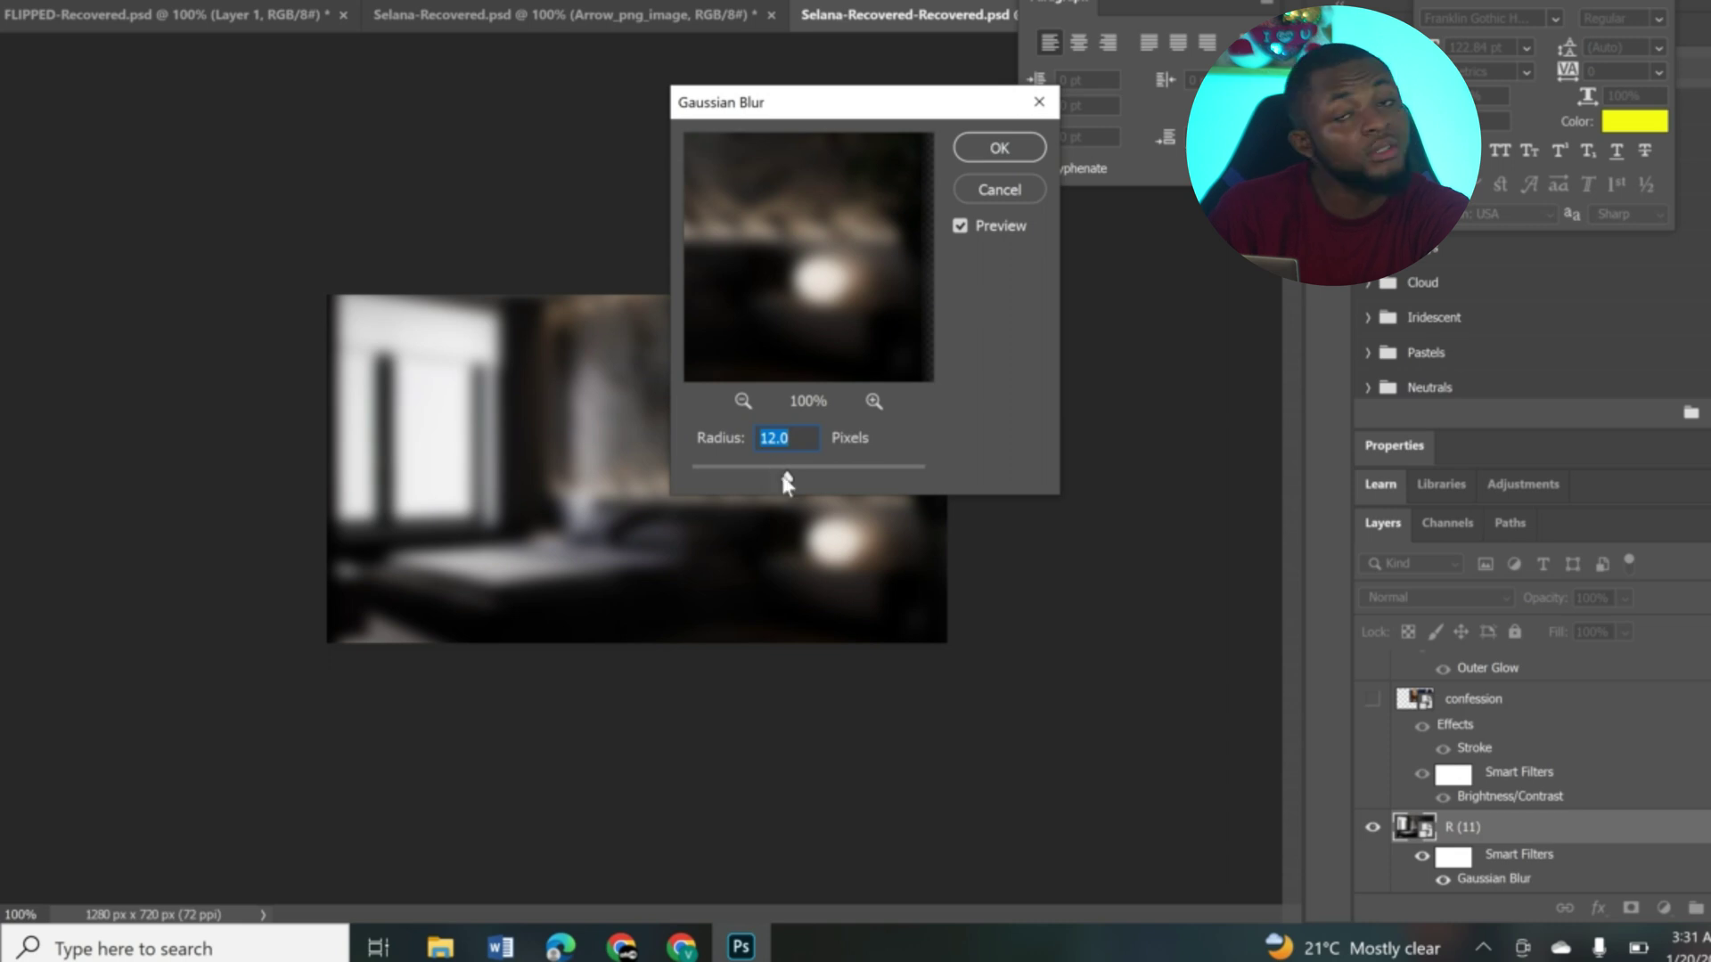
pyautogui.moveTo(739, 450); pyautogui.dragTo(687, 456)
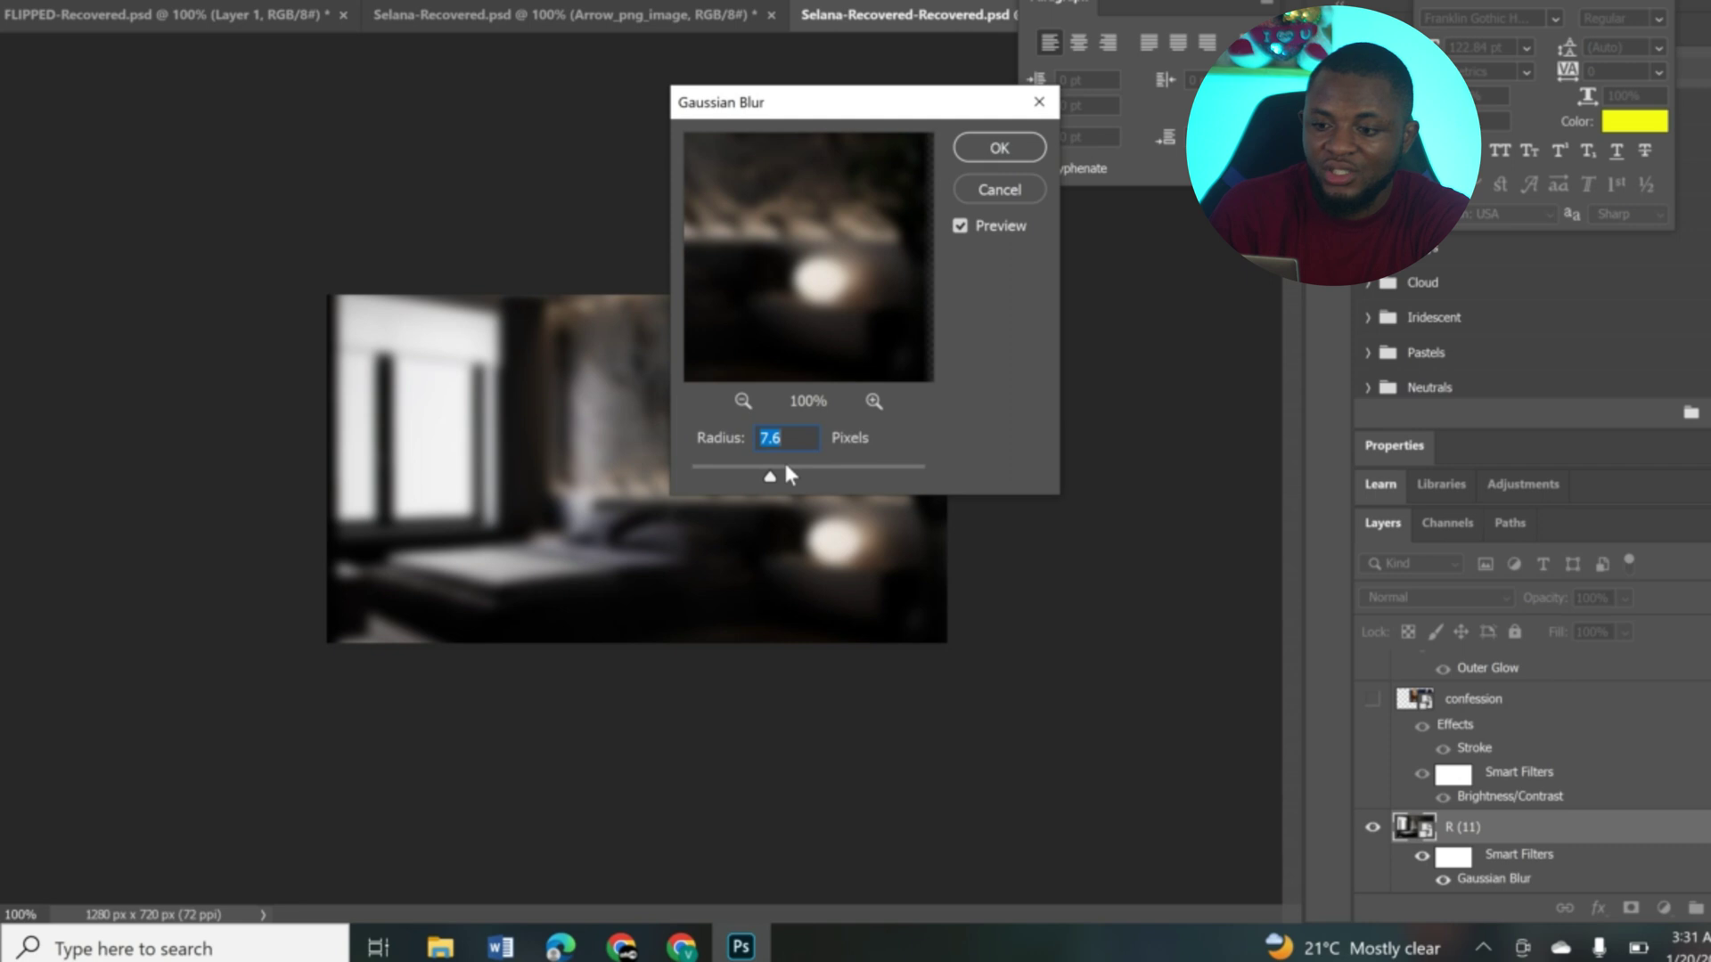
pyautogui.write('12')
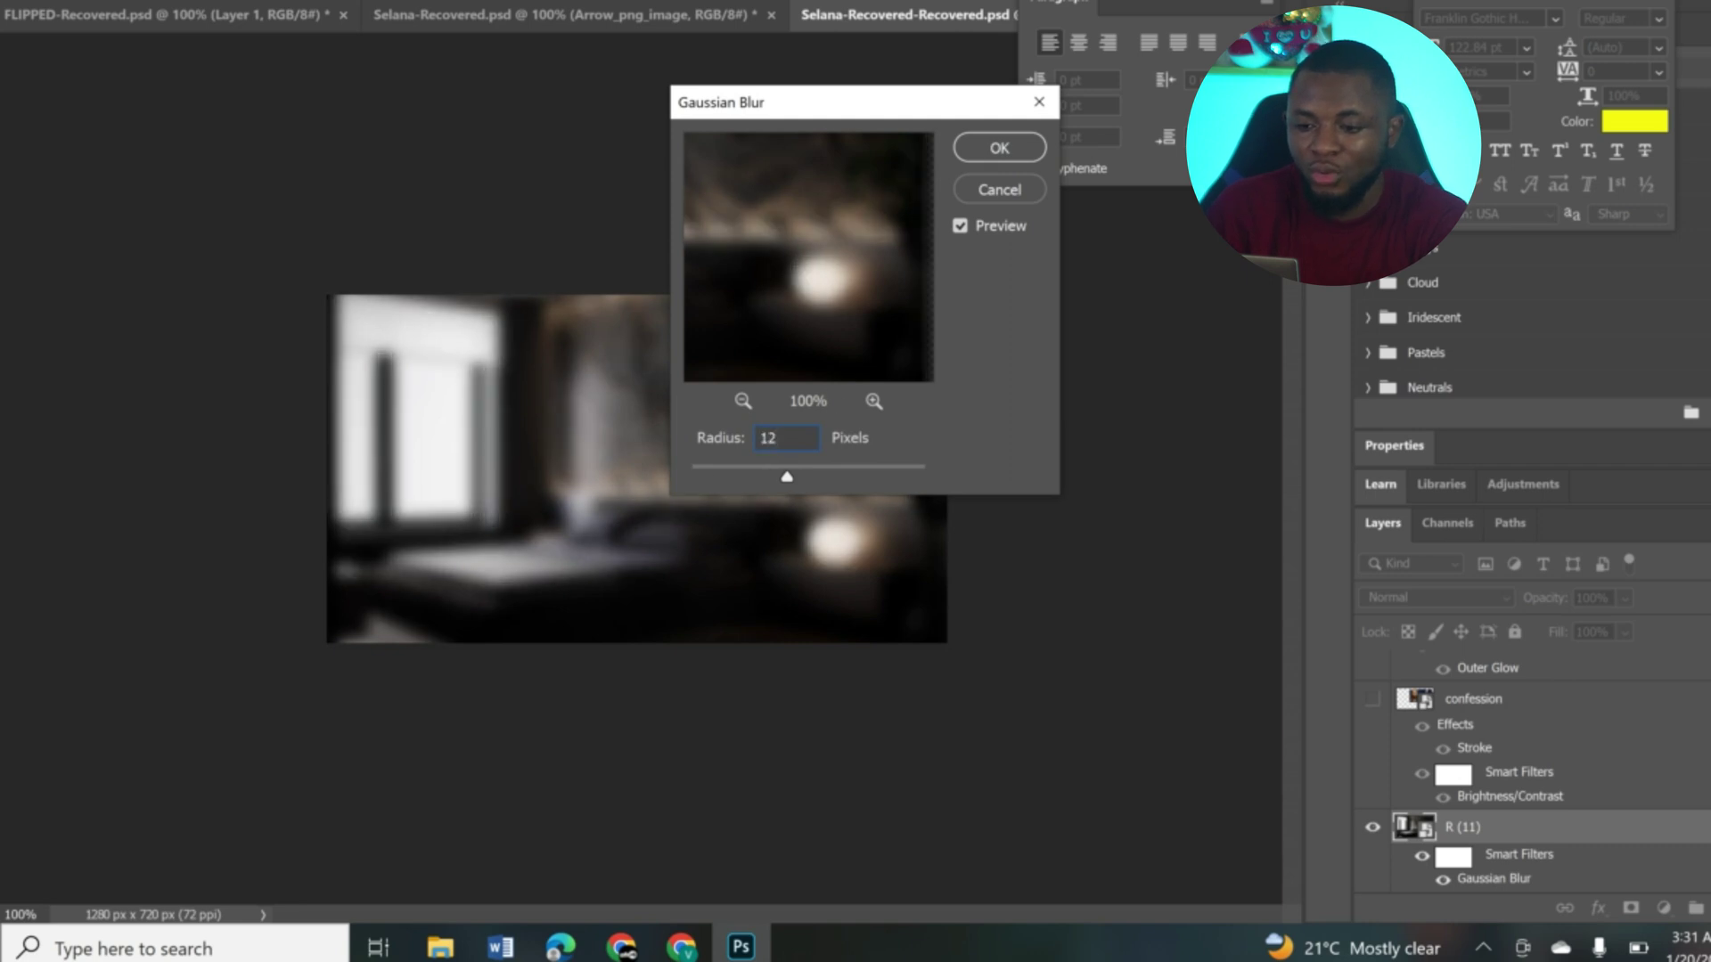
pyautogui.click(1011, 150)
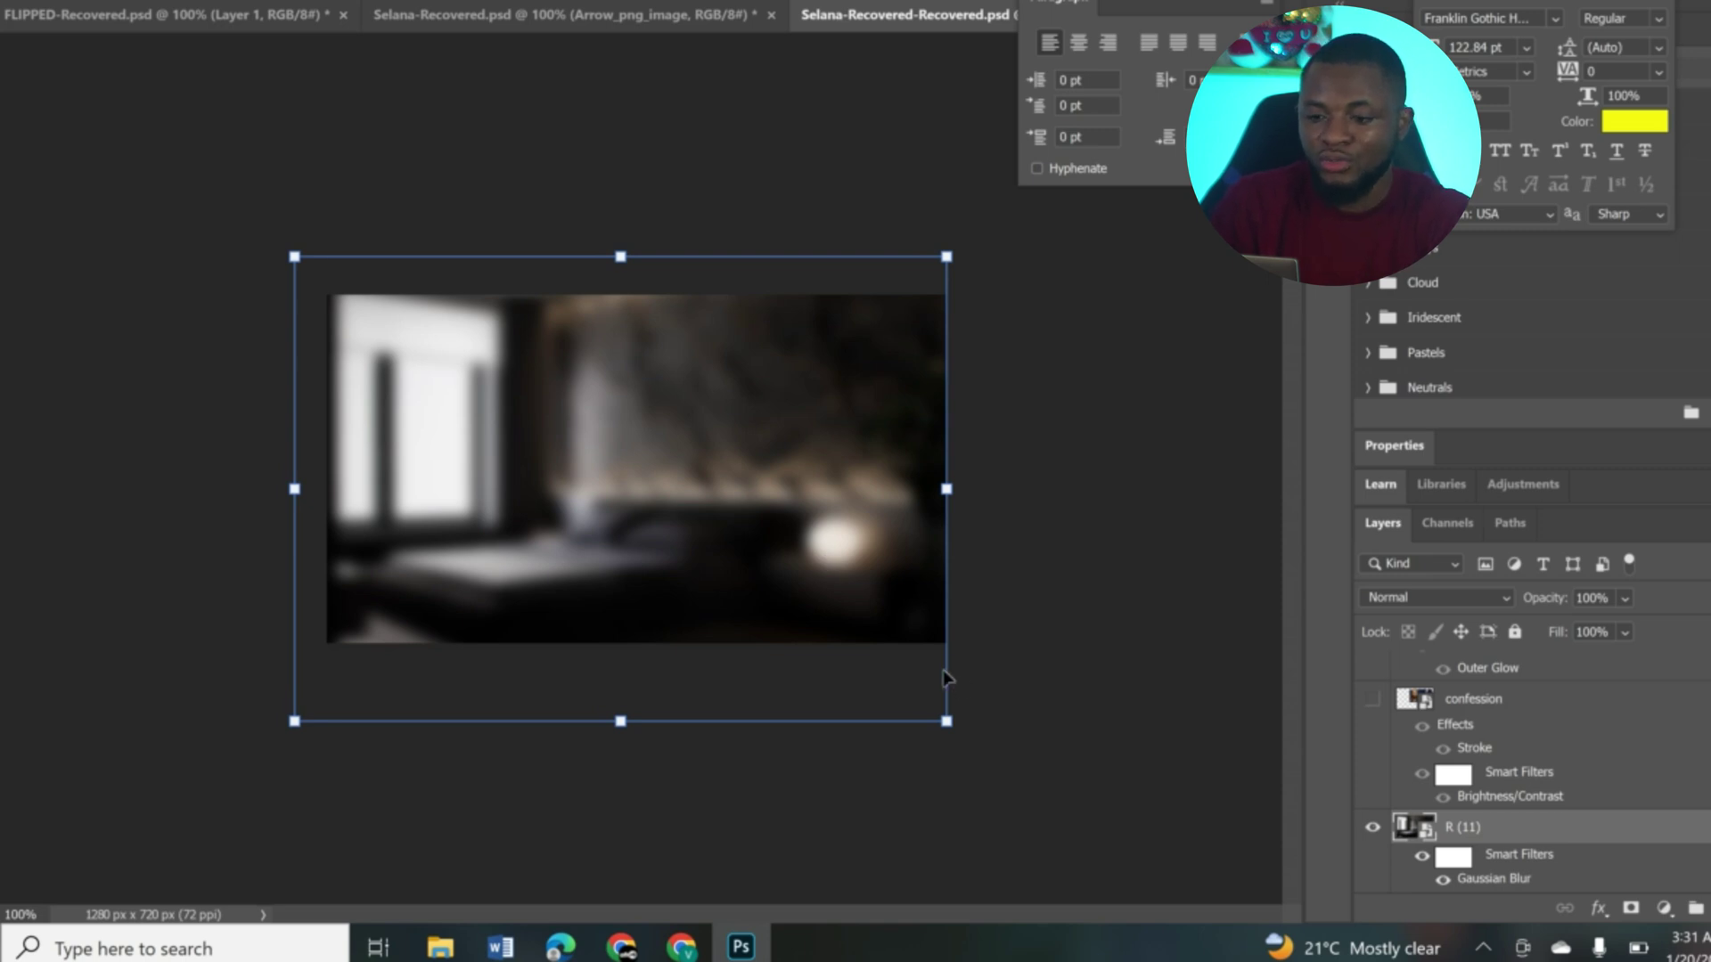
pyautogui.hotkey('ctrl', '+')
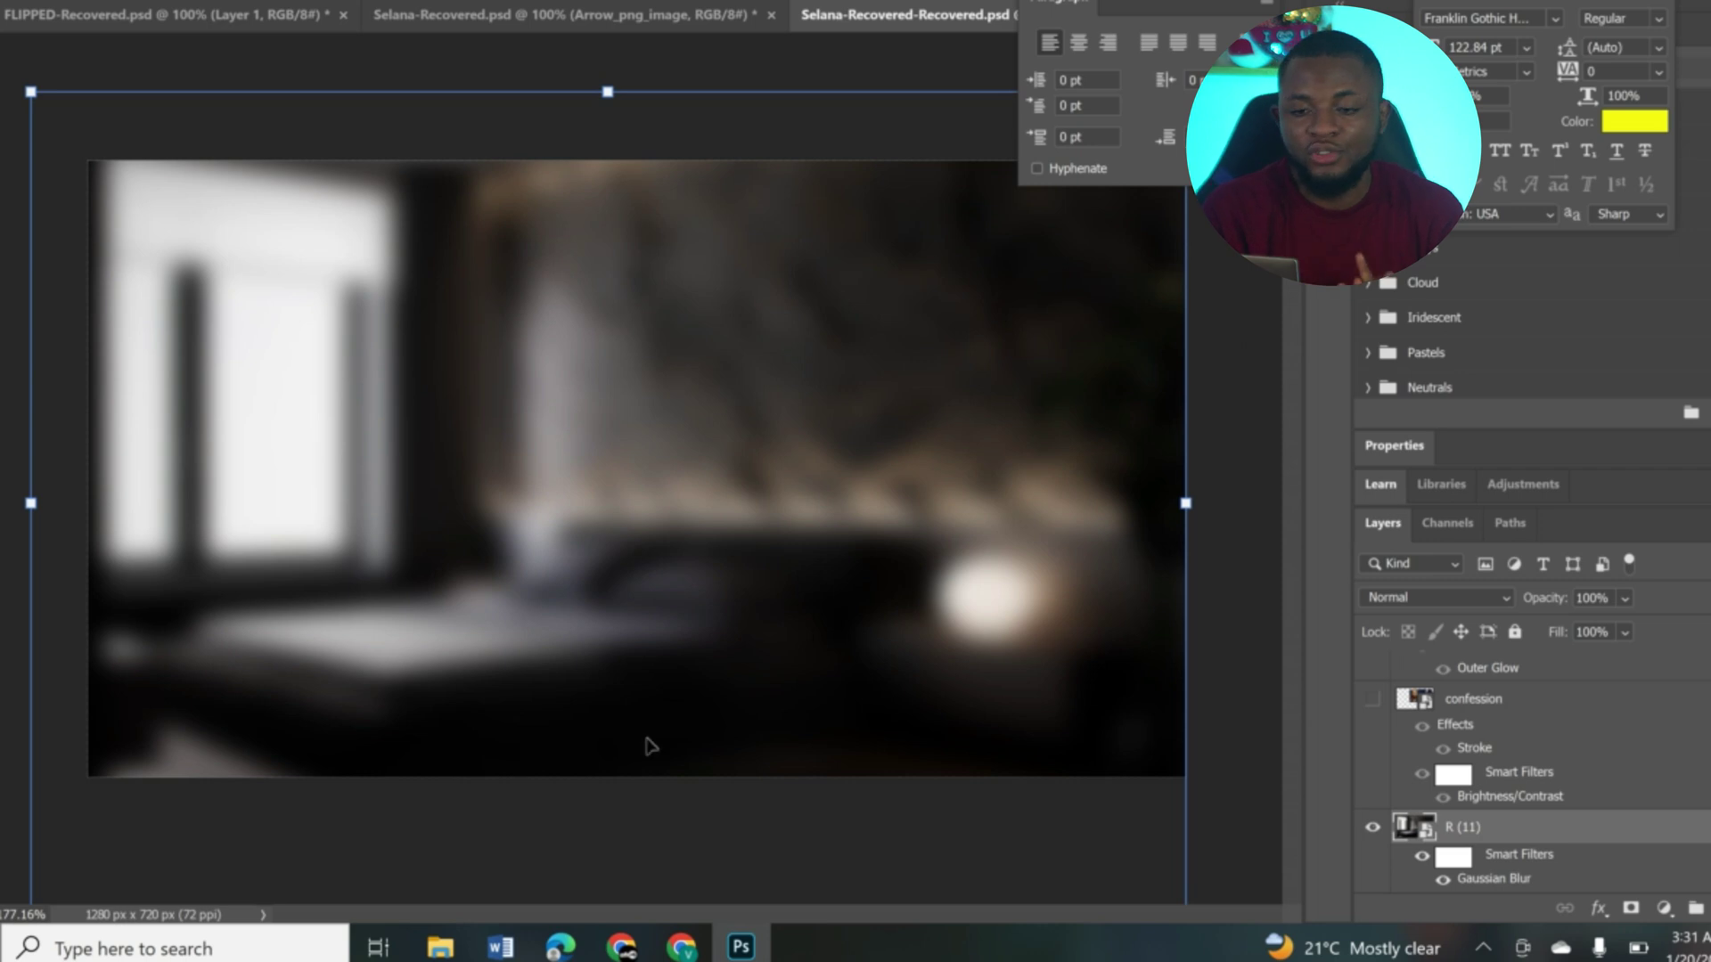
# Place the downloaded sddefault thumbnail above the blurred room background, enlarge it and center it horizontally on the canvas.
pyautogui.click(440, 946)
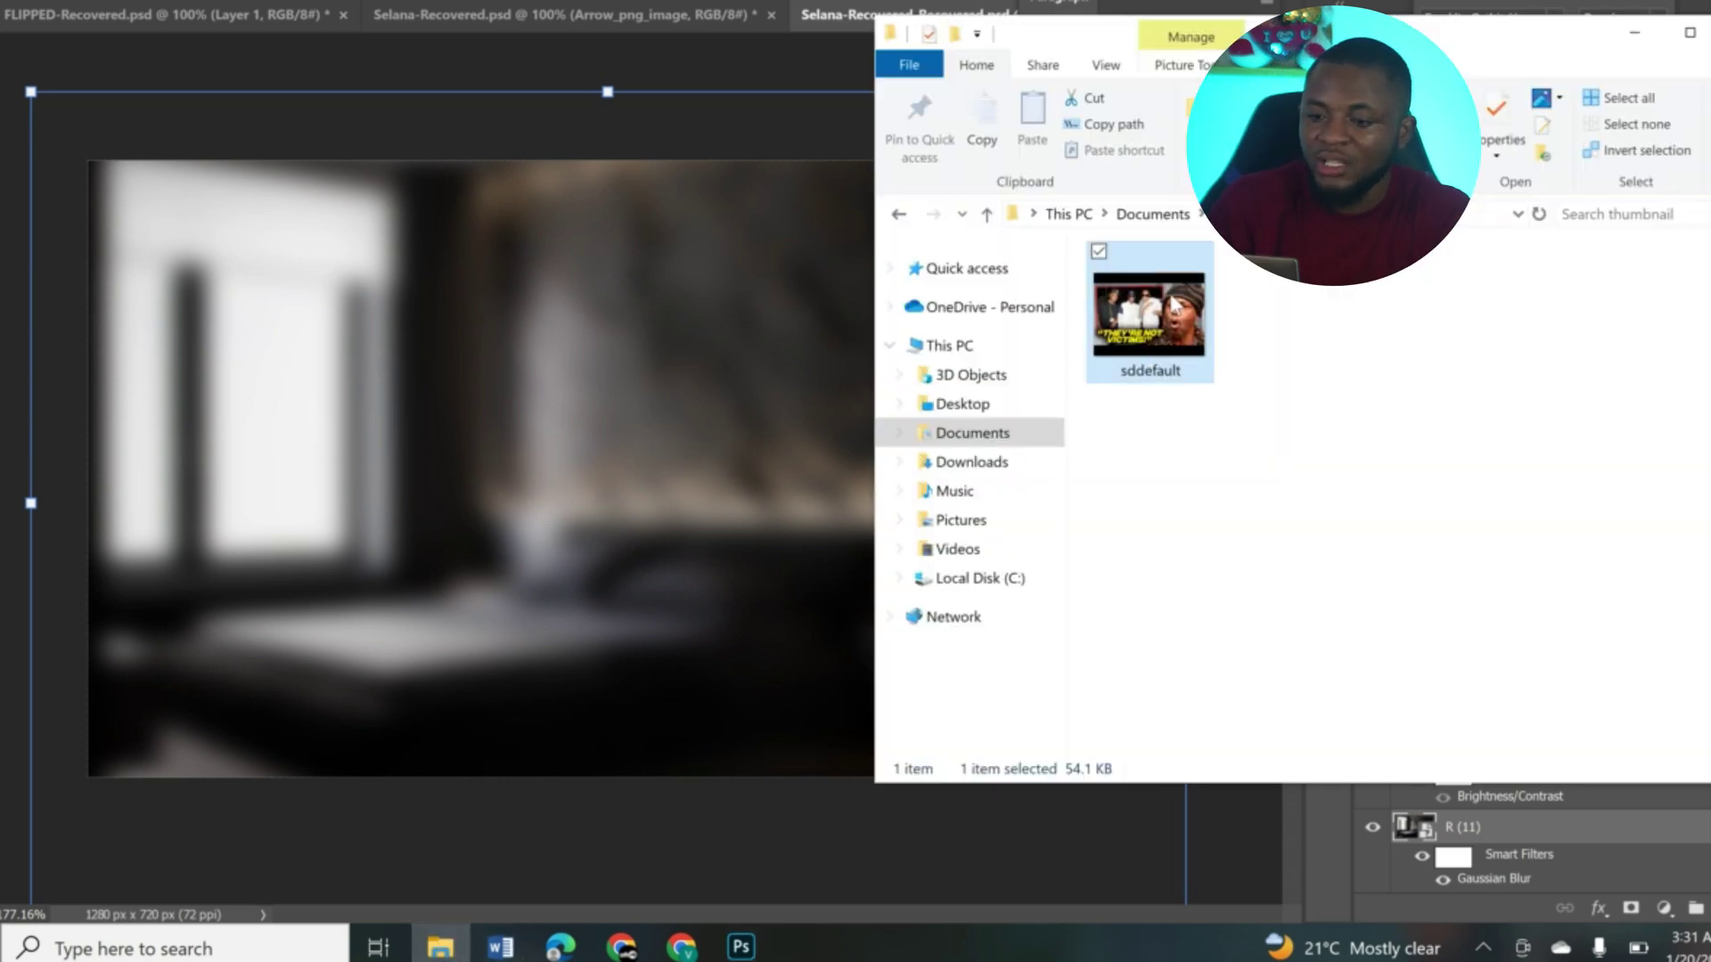
pyautogui.click(428, 433)
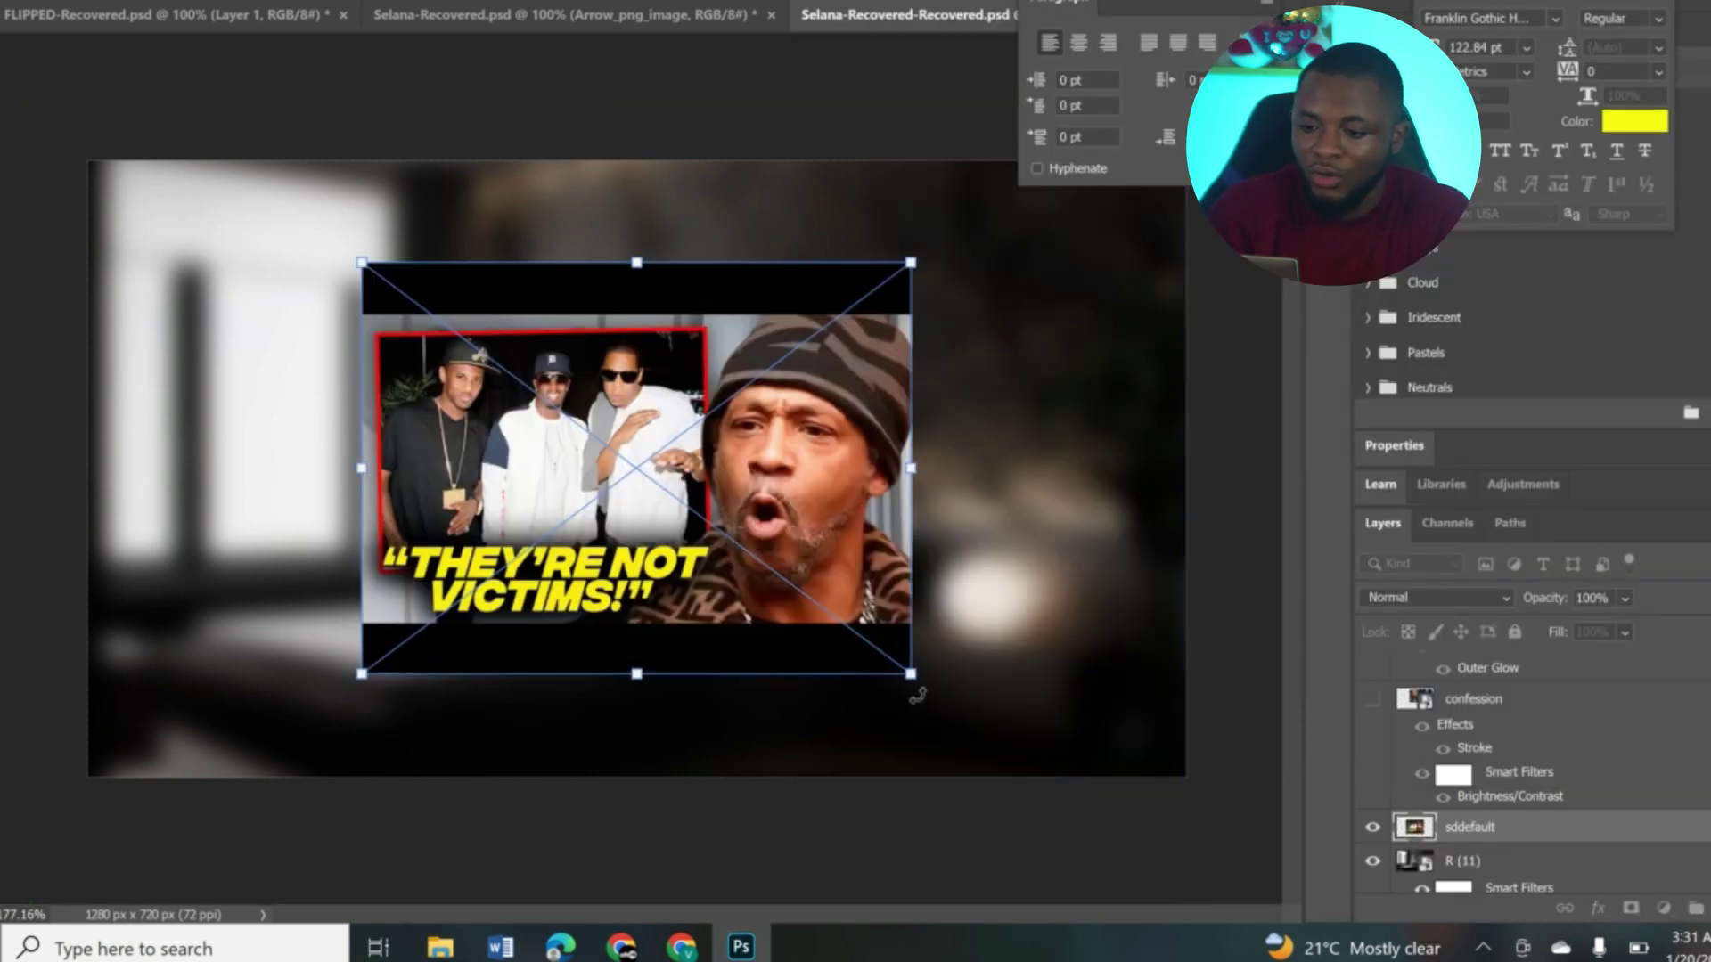
pyautogui.moveTo(915, 691); pyautogui.dragTo(1157, 860)
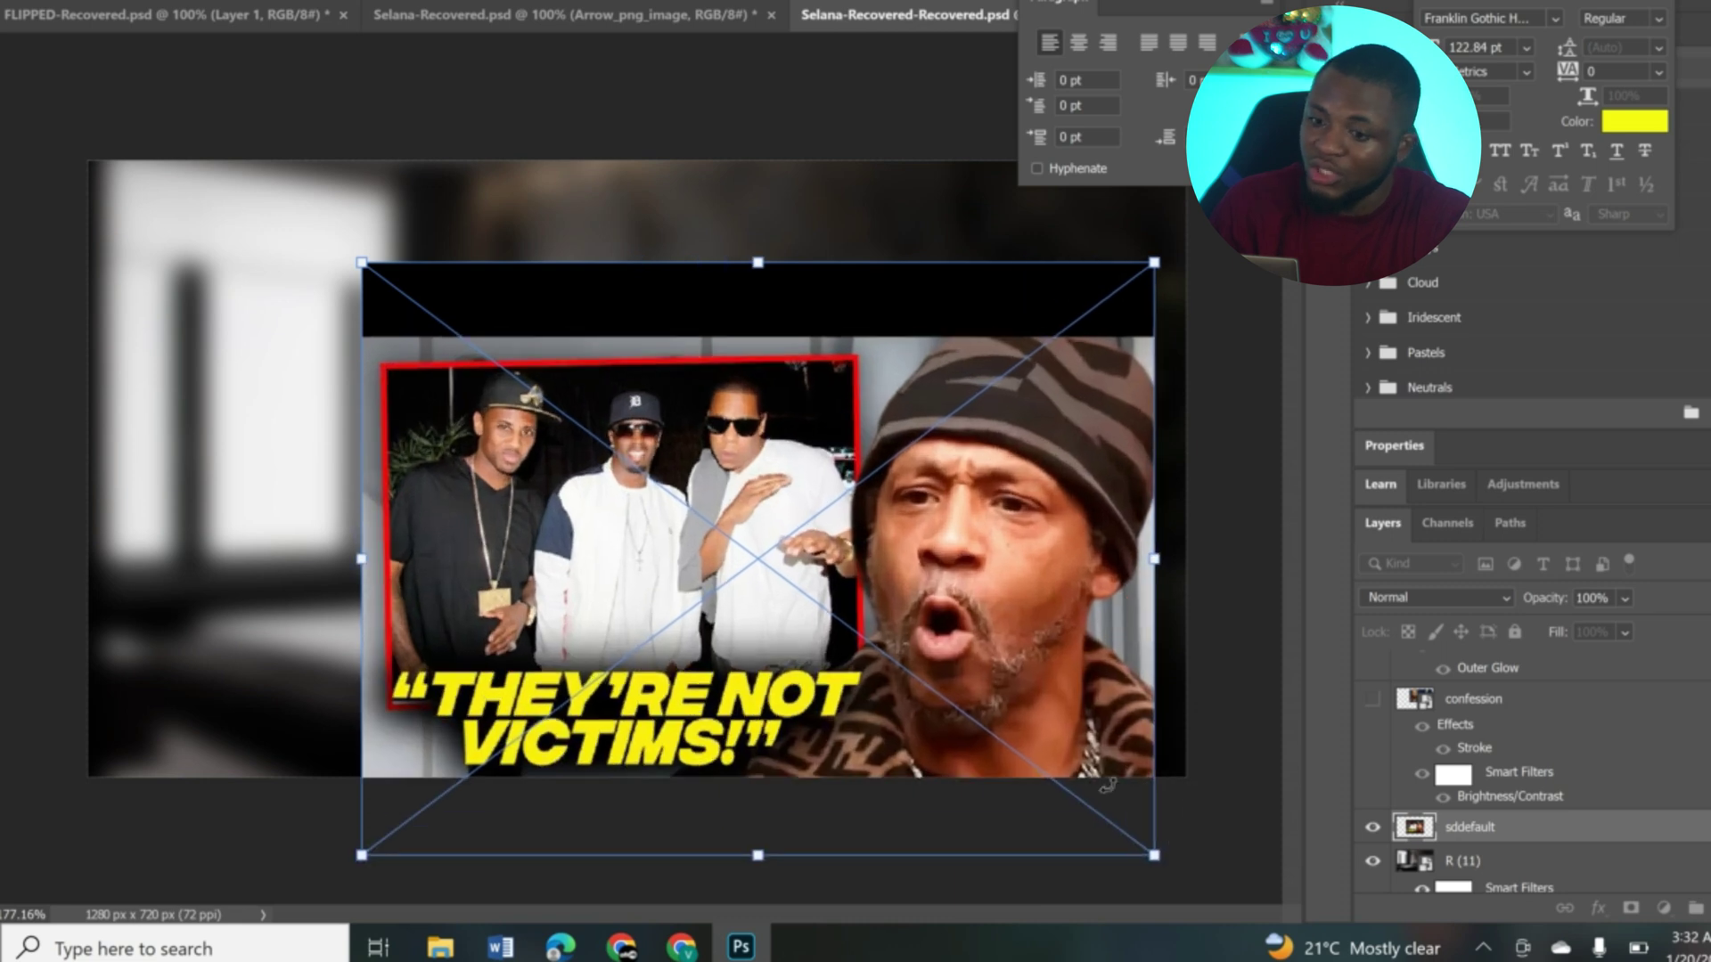
pyautogui.moveTo(986, 670); pyautogui.dragTo(838, 567)
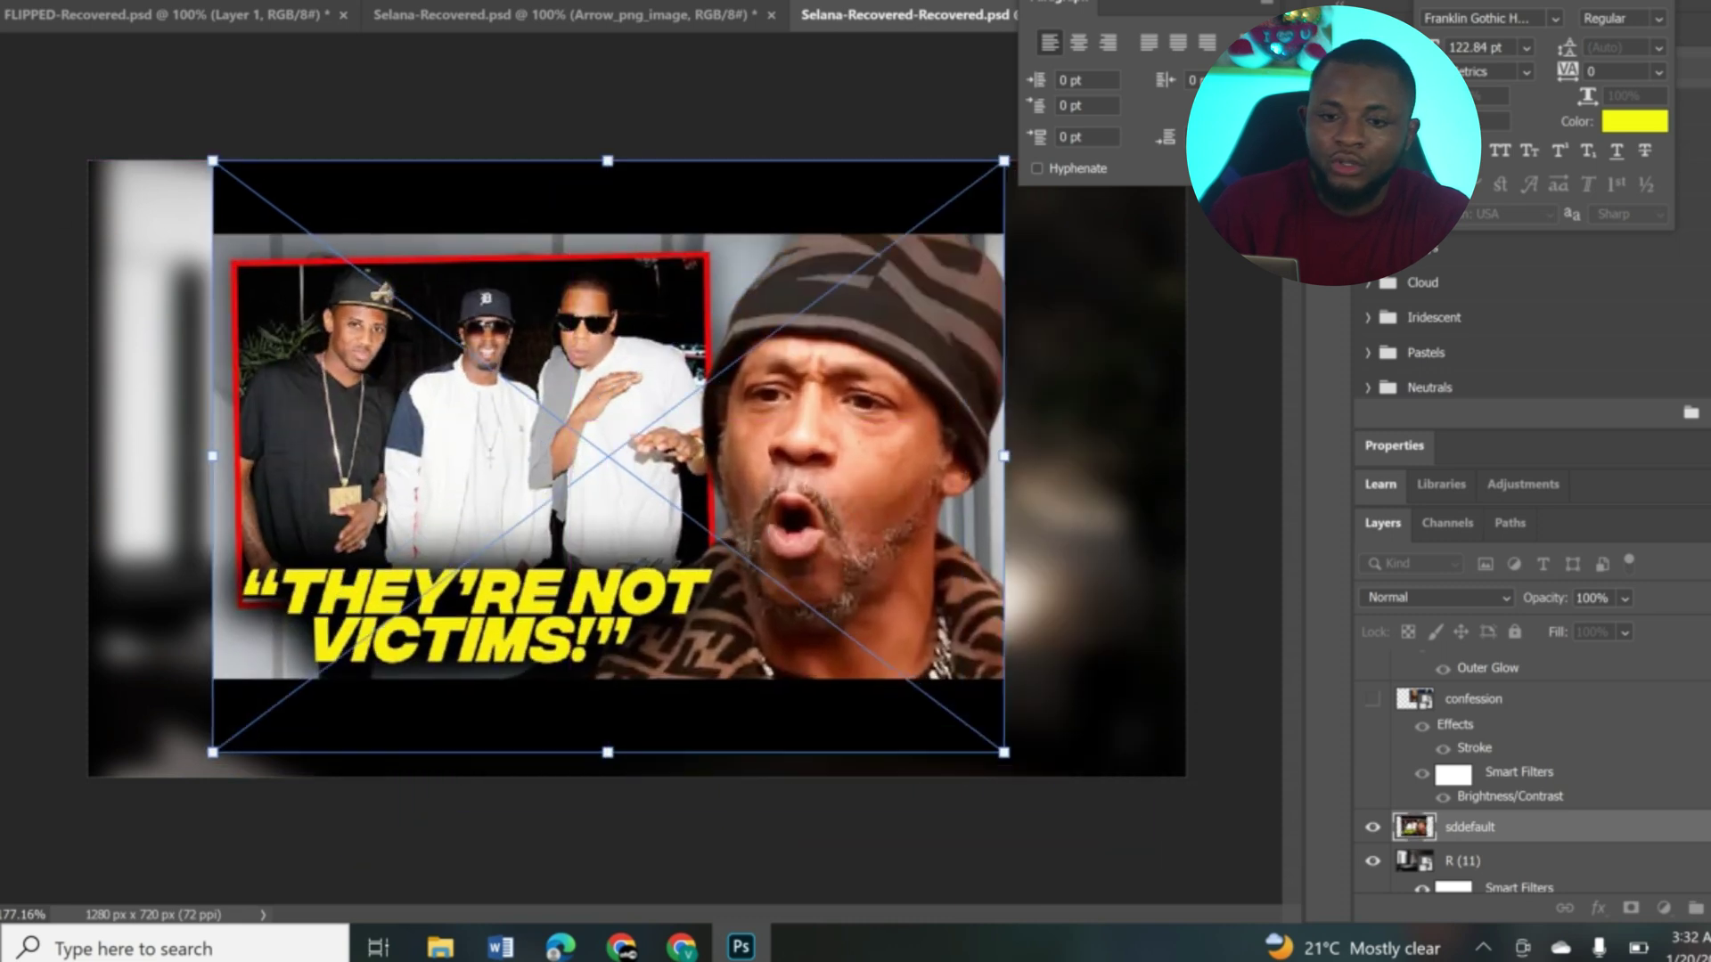
pyautogui.press('Return')
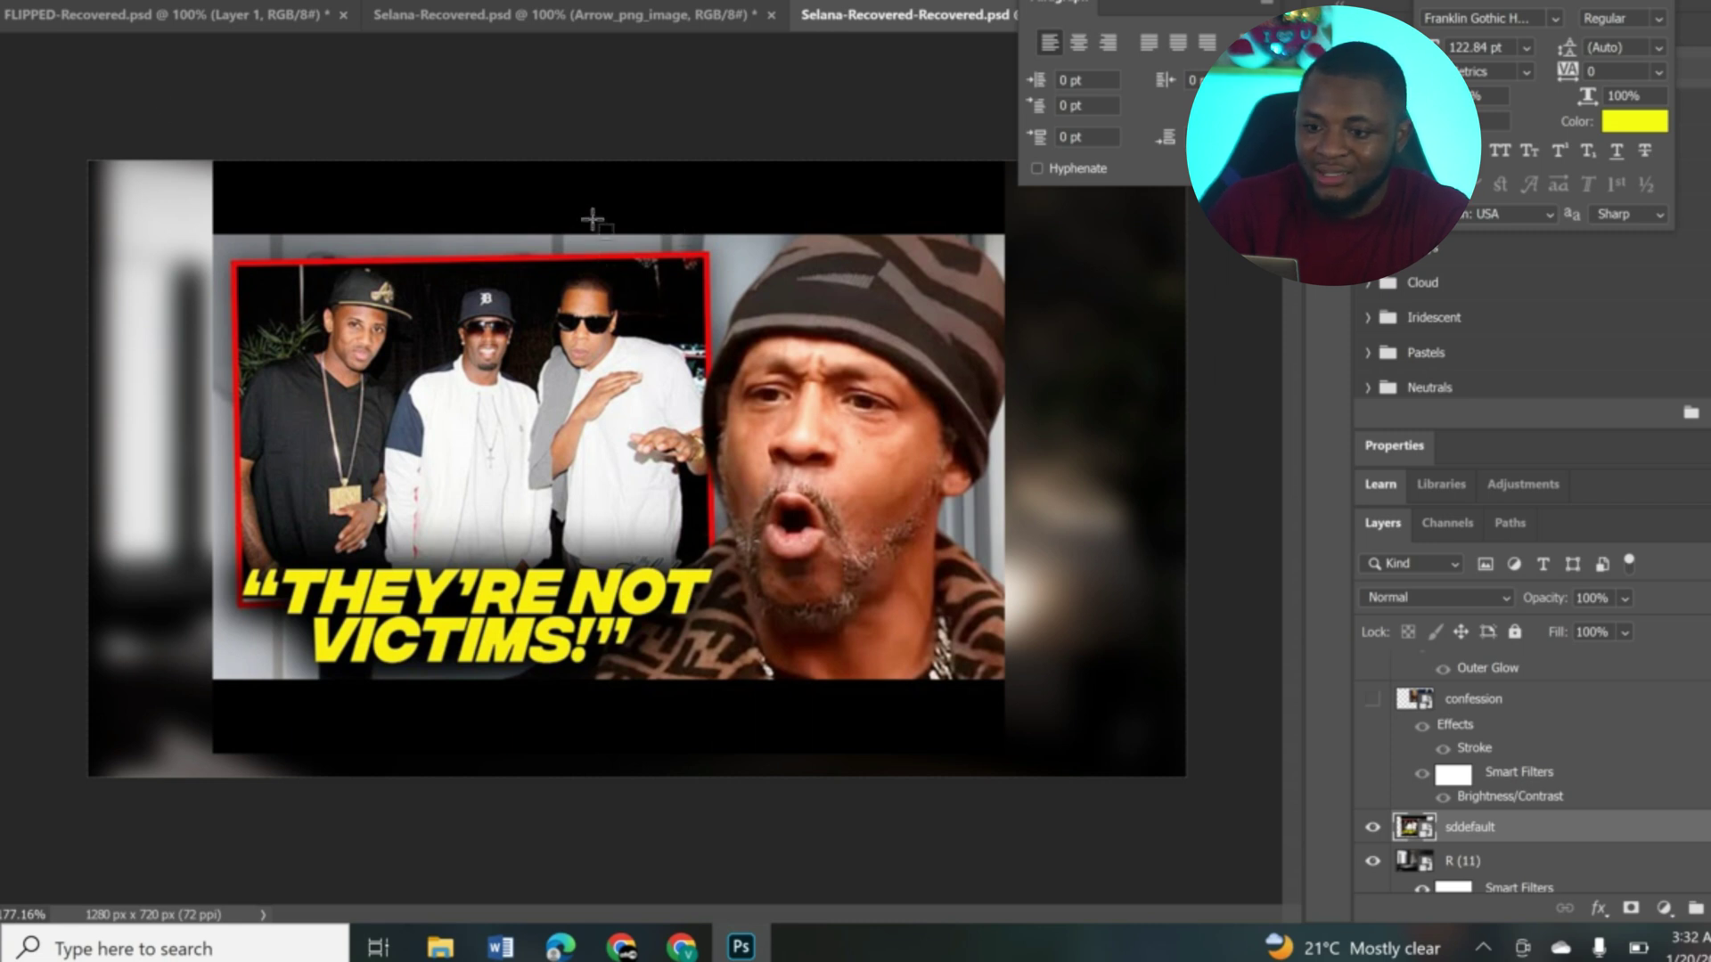
# Select the man in the beanie on the sddefault layer and mask out the rest of the thumbnail.
pyautogui.moveTo(592, 219)
pyautogui.mouseDown()
pyautogui.moveTo(1011, 472)
pyautogui.moveTo(1064, 635)
pyautogui.moveTo(1047, 723)
pyautogui.moveTo(1038, 706)
pyautogui.mouseUp()
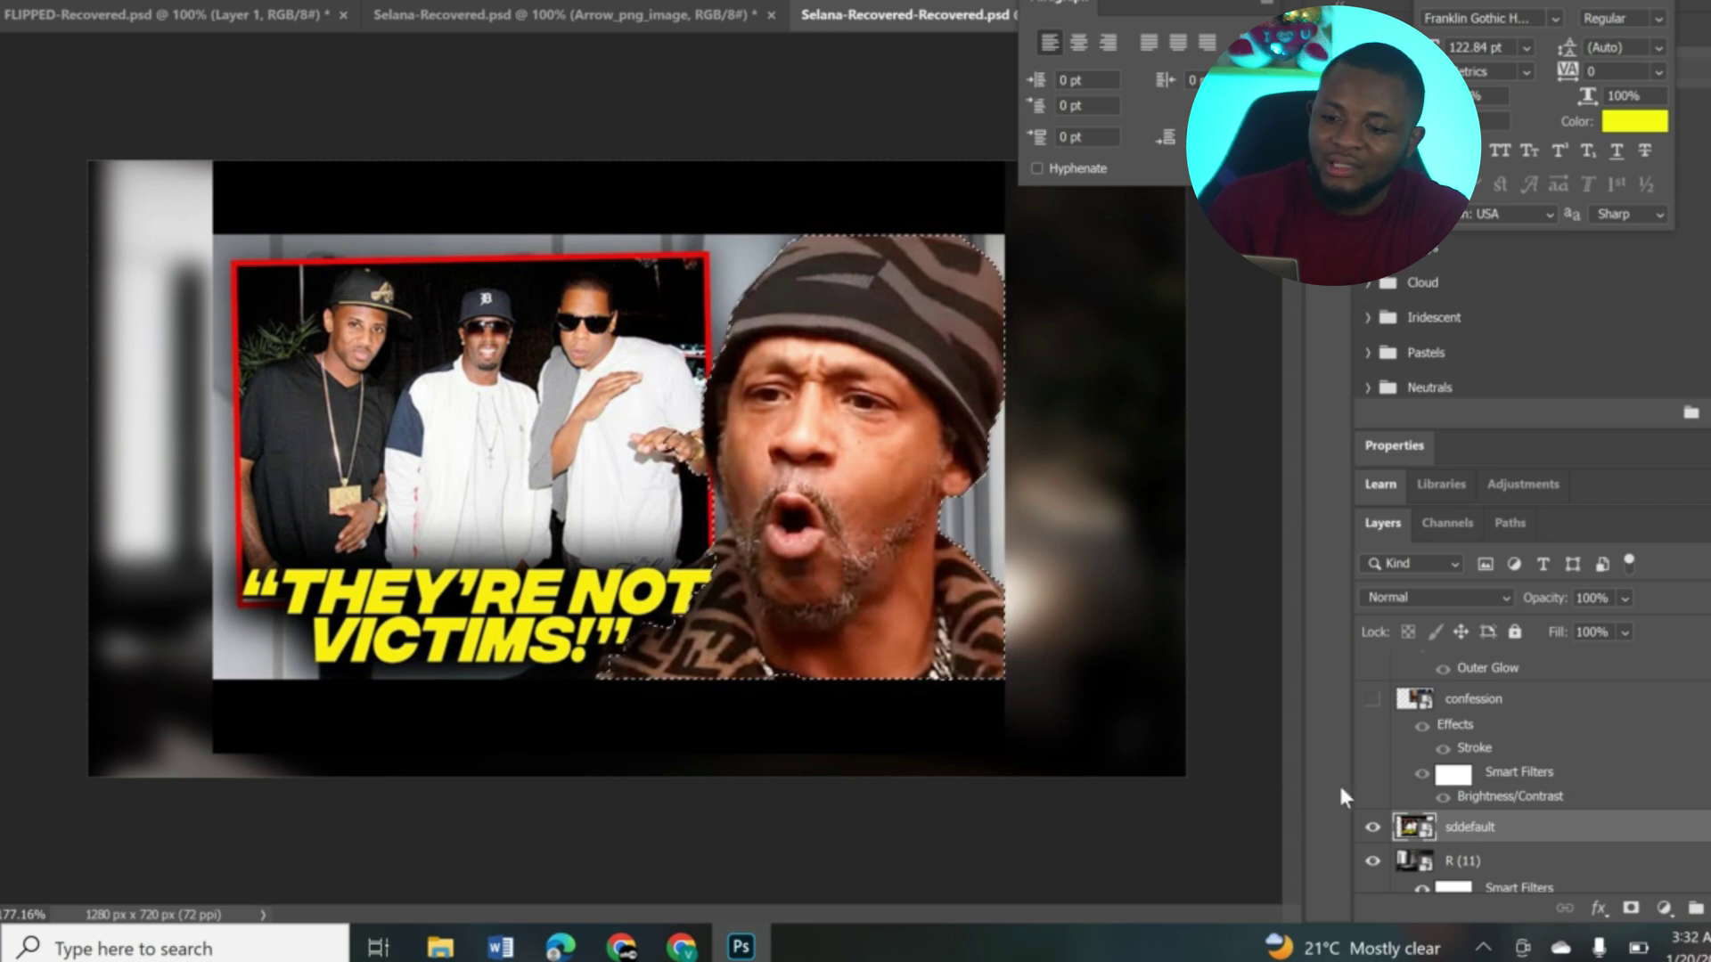
pyautogui.click(1638, 916)
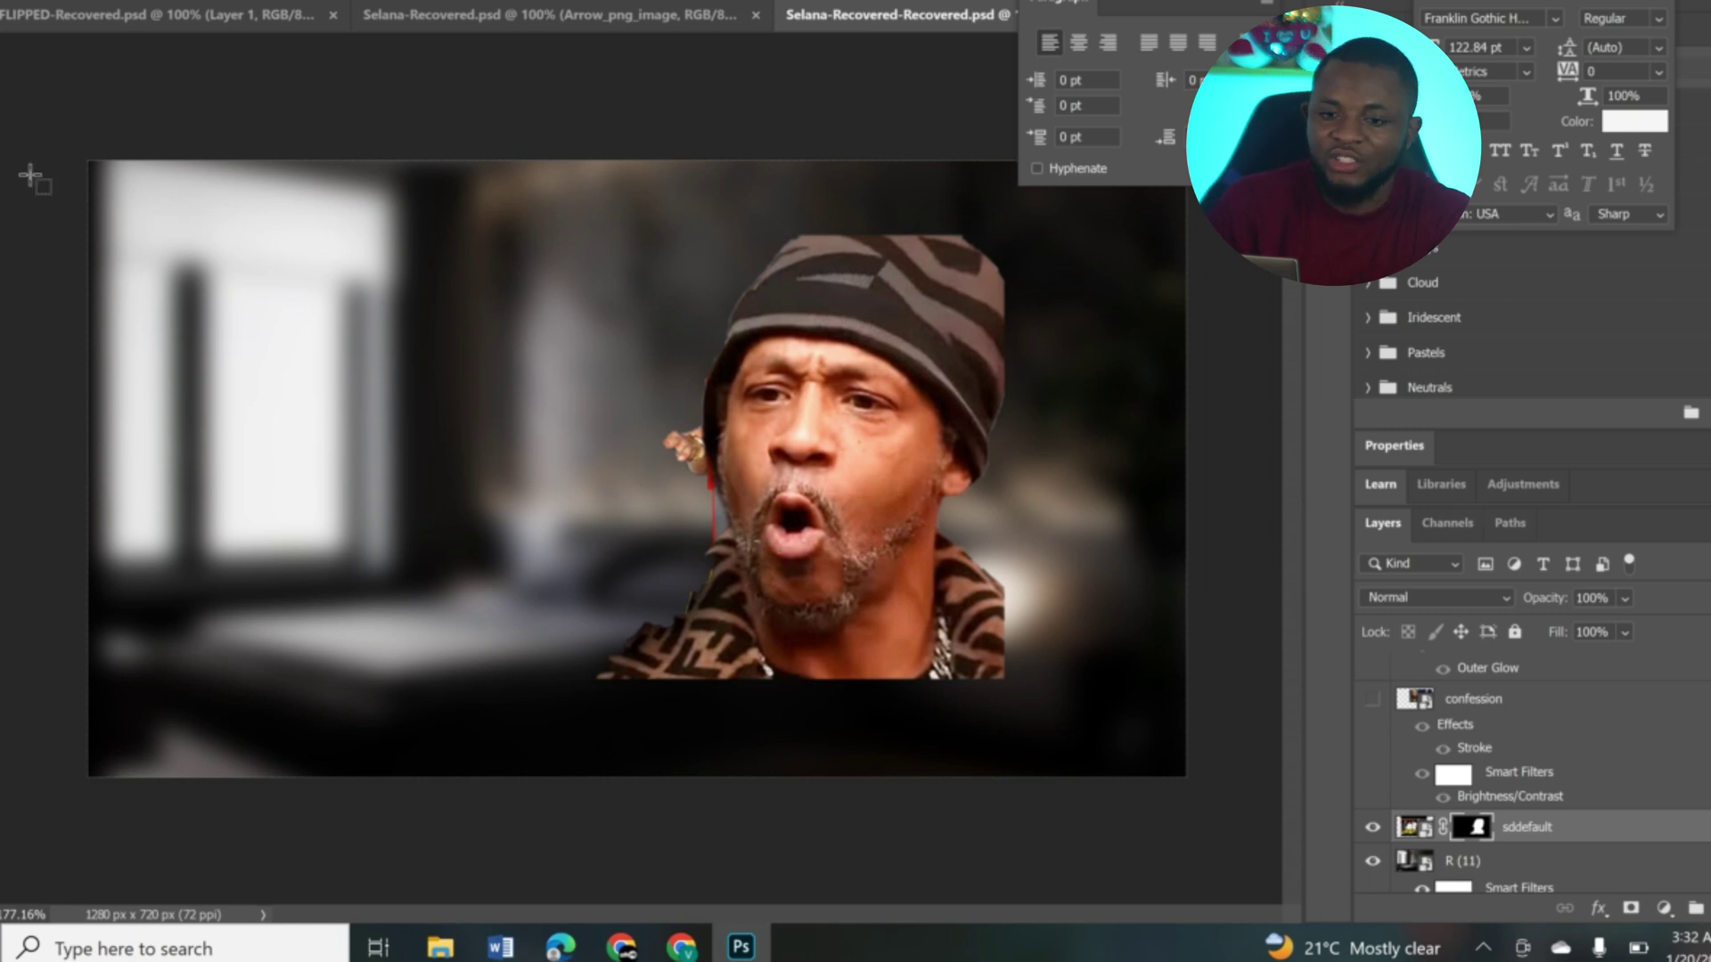
pyautogui.press('v')
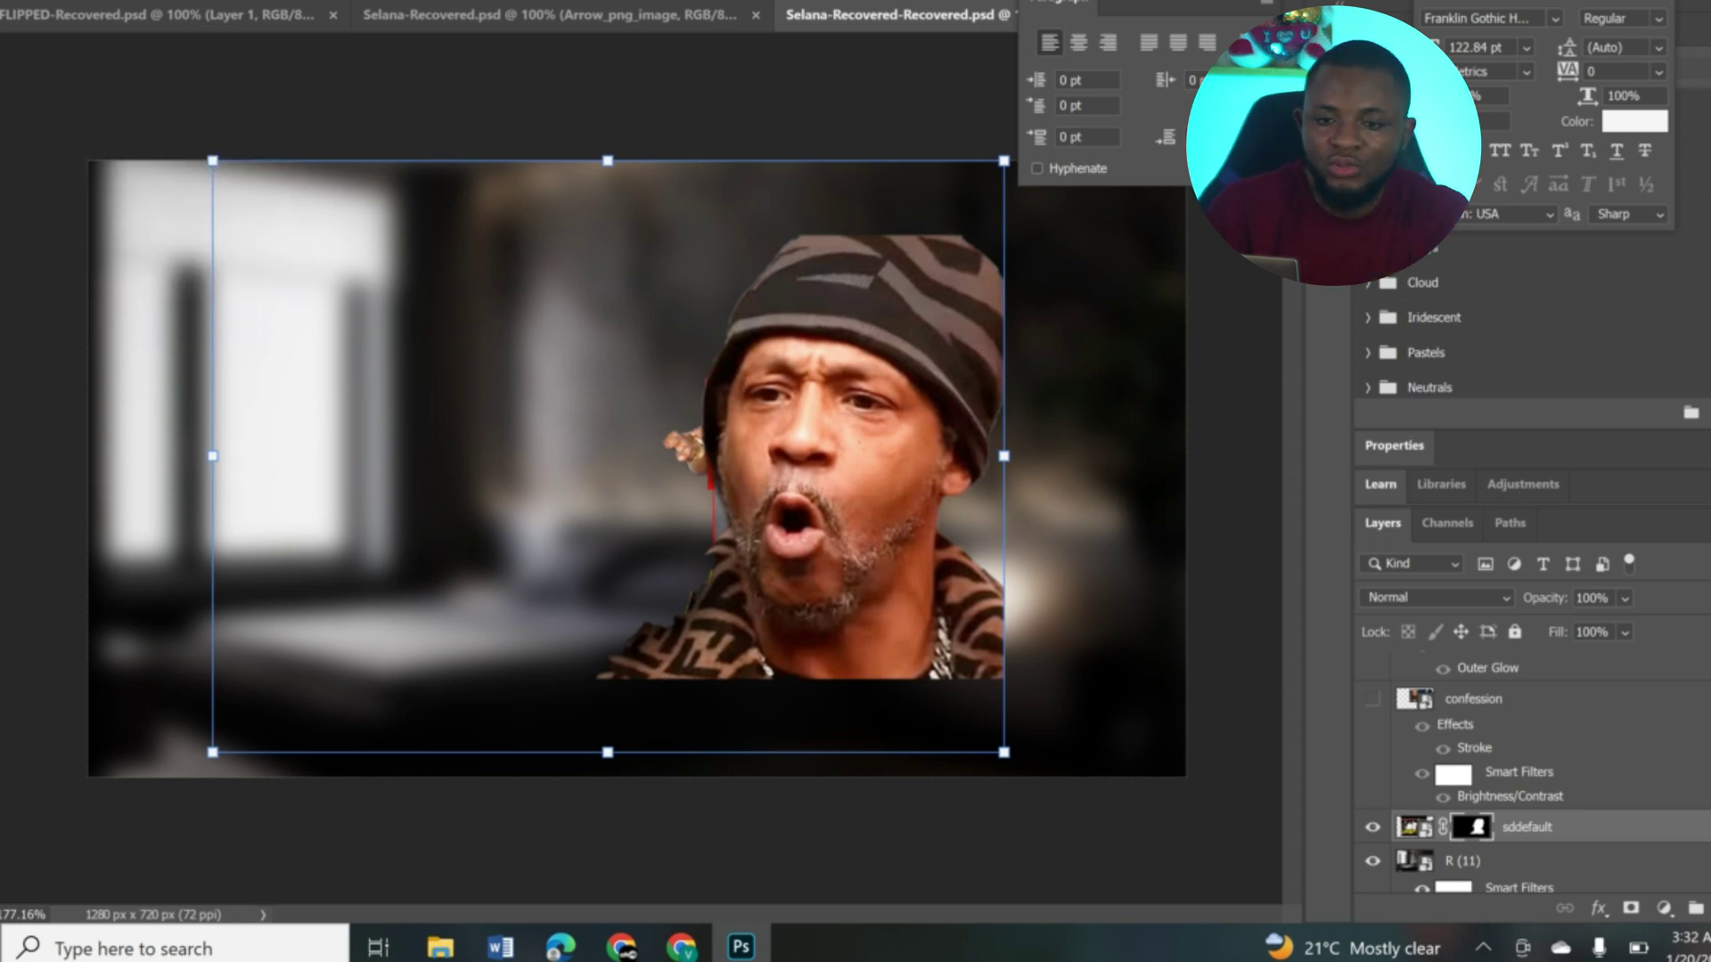
pyautogui.moveTo(1004, 749); pyautogui.dragTo(984, 736)
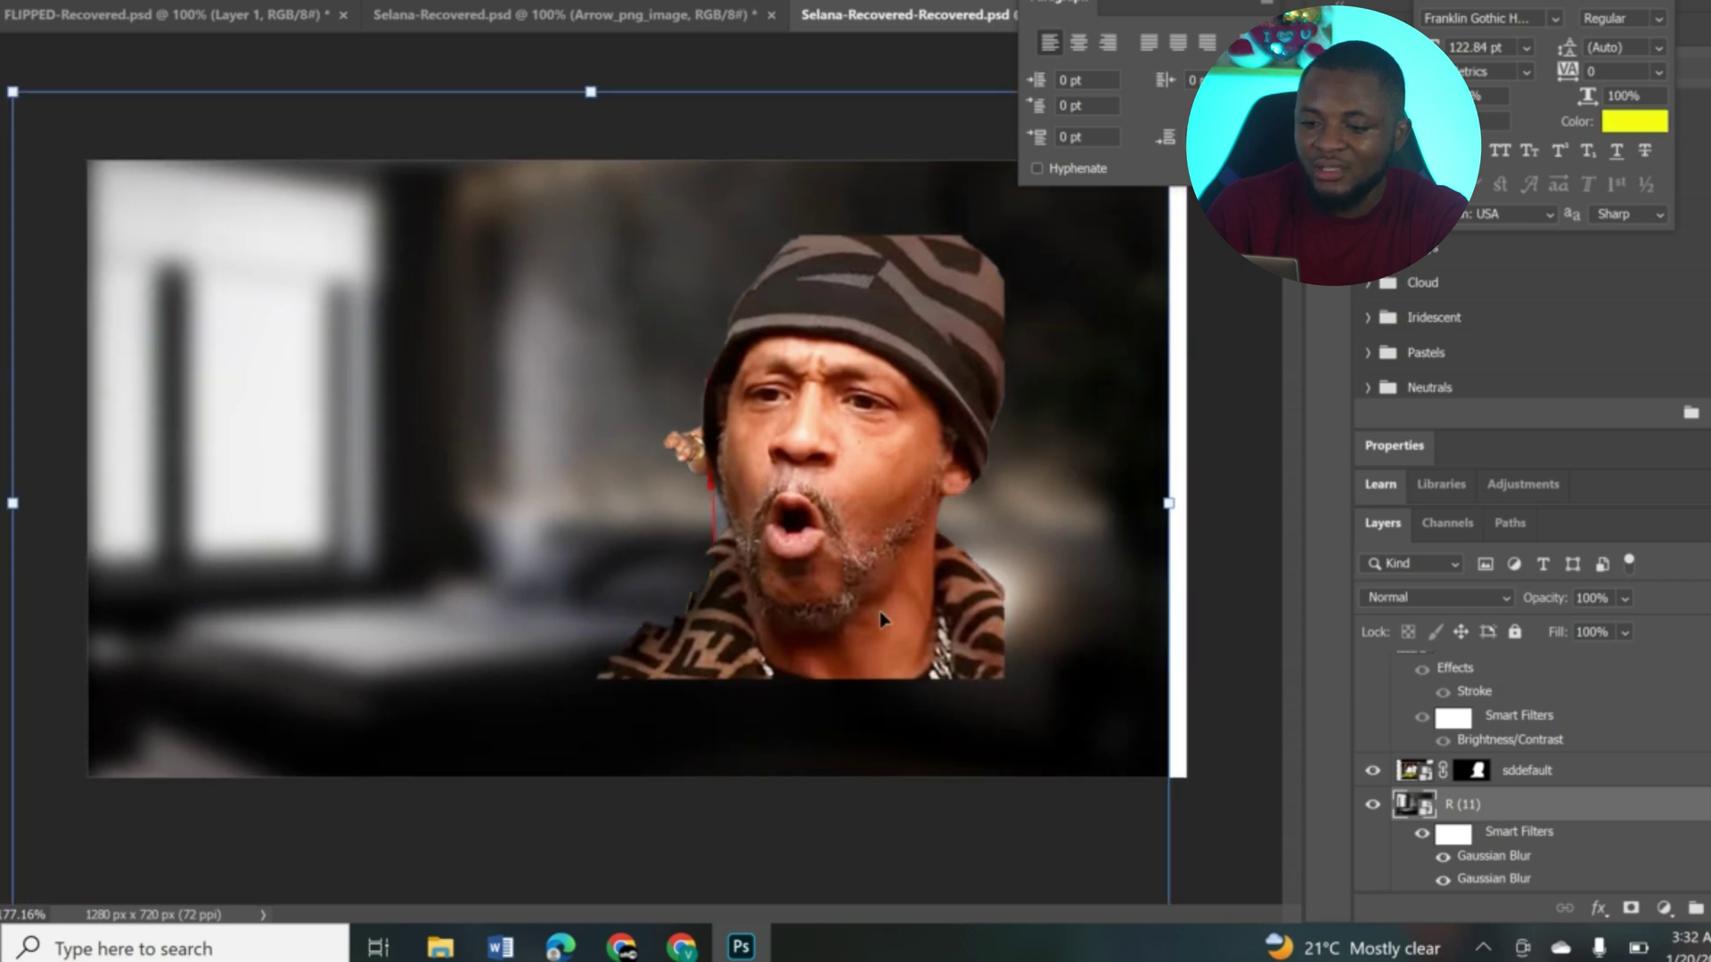
pyautogui.click(880, 618)
pyautogui.hotkey('ctrl', 'z')
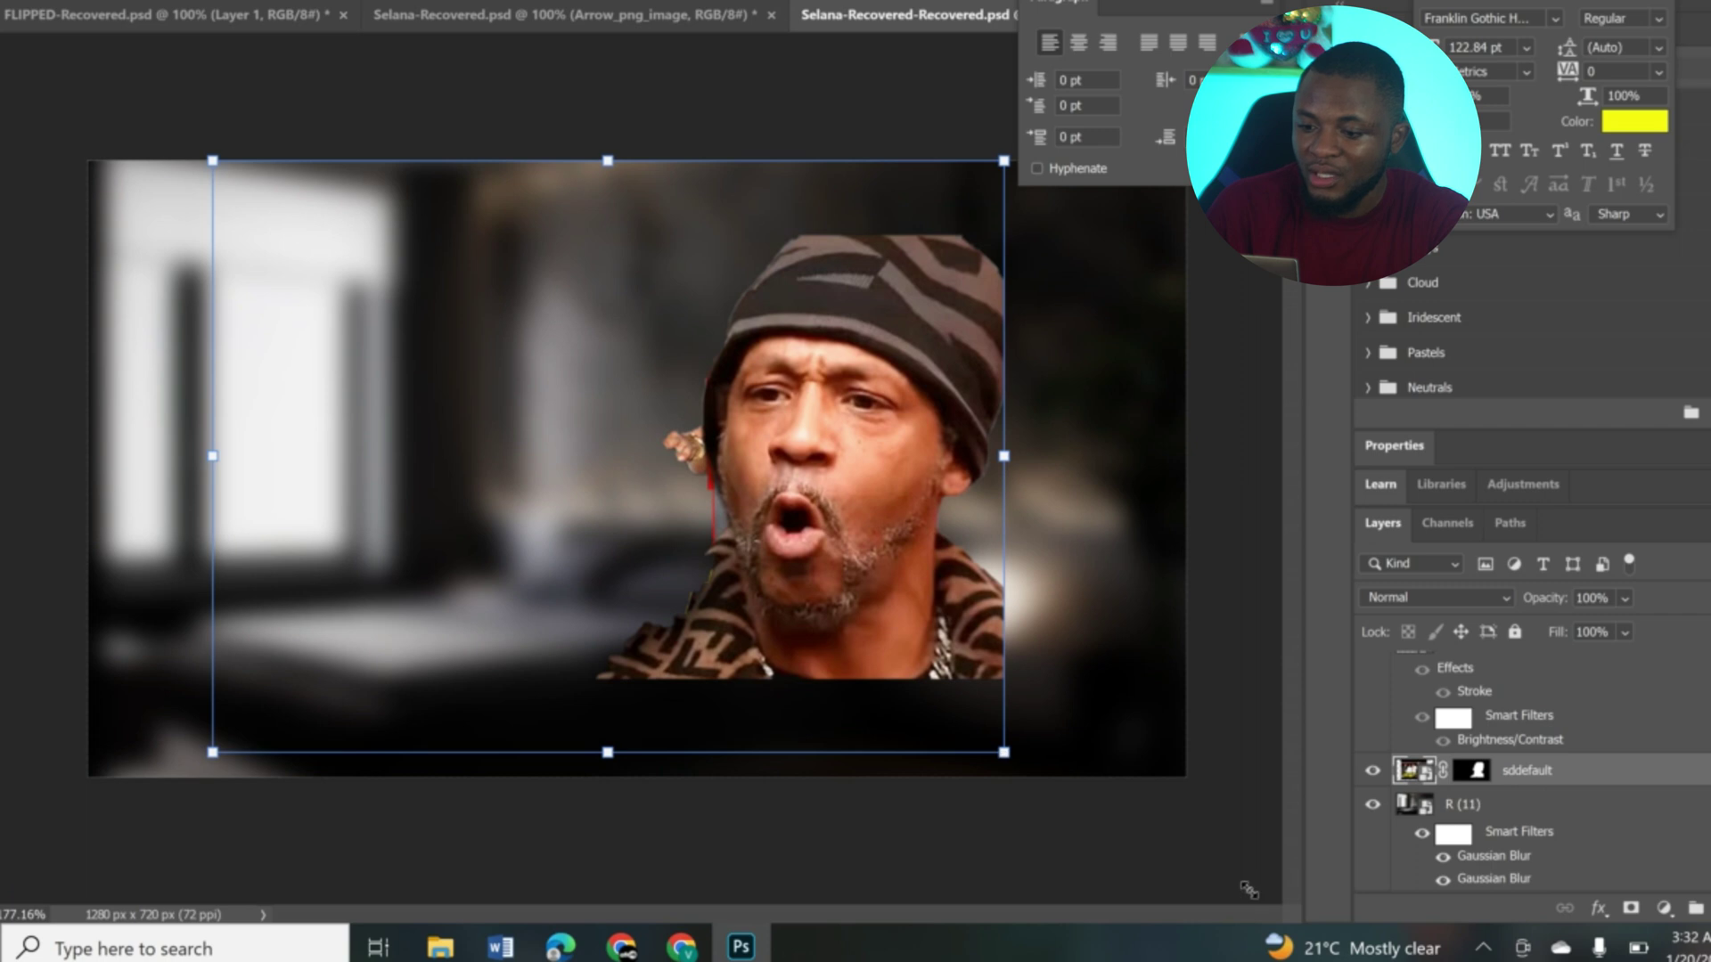
# Enlarge the masked cutout of the man in the beanie and position it against the canvas's right edge.
pyautogui.moveTo(1248, 890); pyautogui.dragTo(1279, 960)
pyautogui.moveTo(920, 553); pyautogui.dragTo(887, 533)
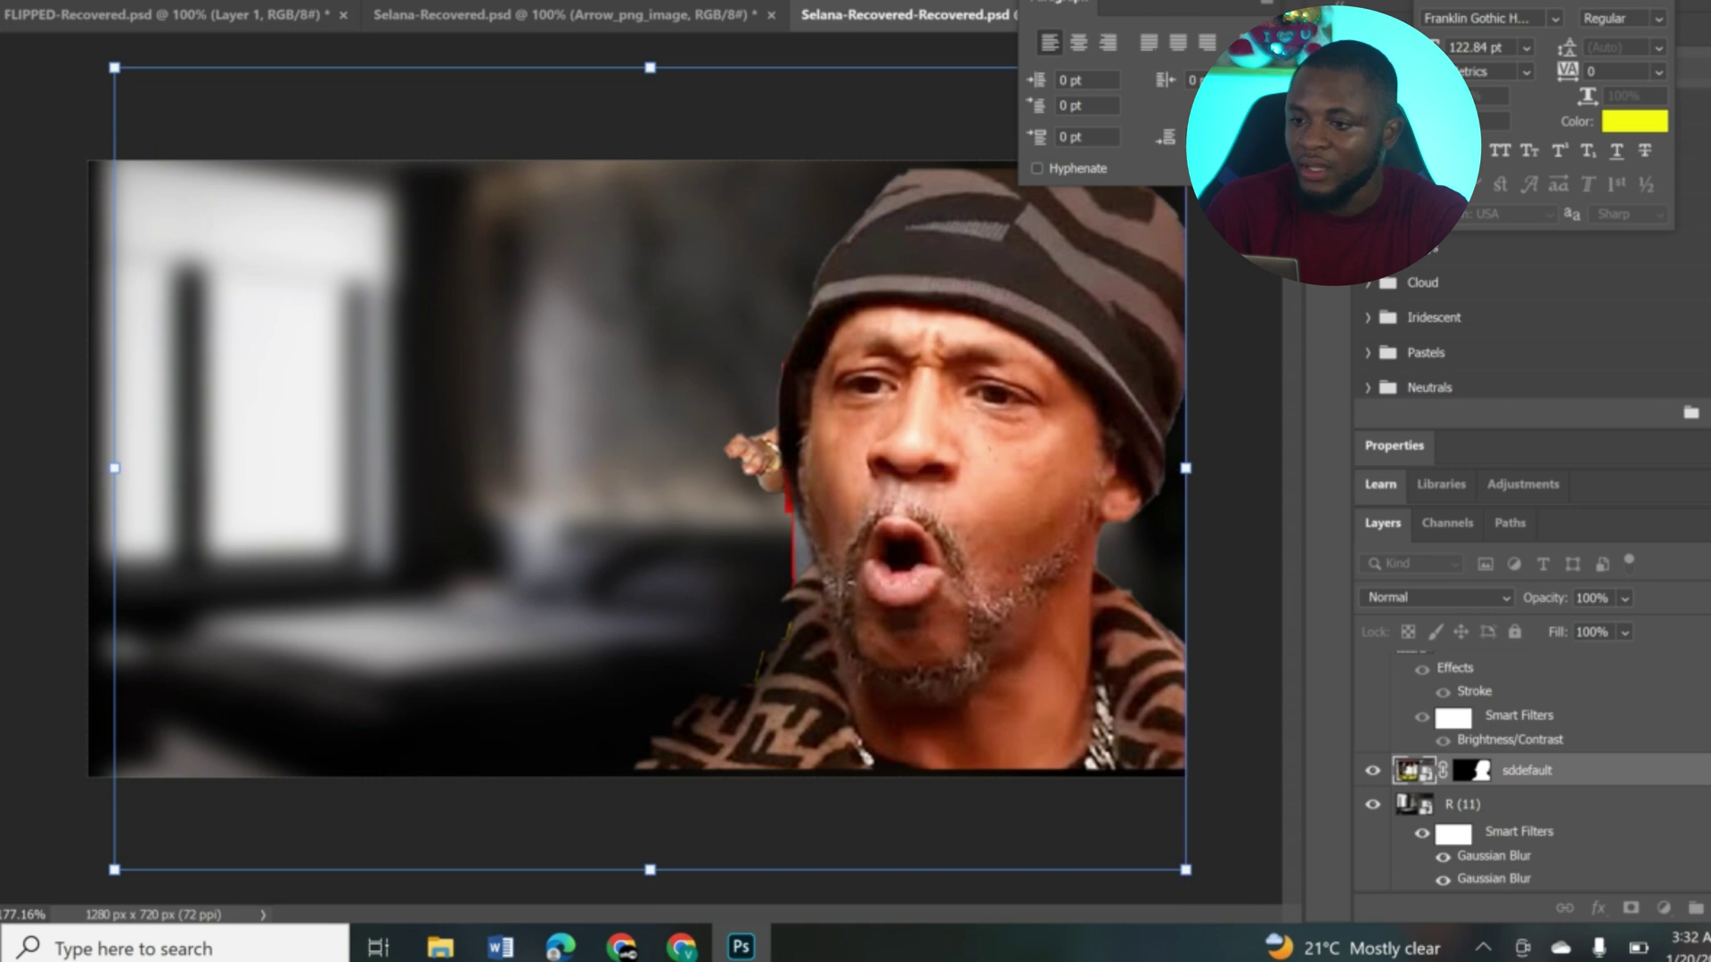
pyautogui.click(1163, 47)
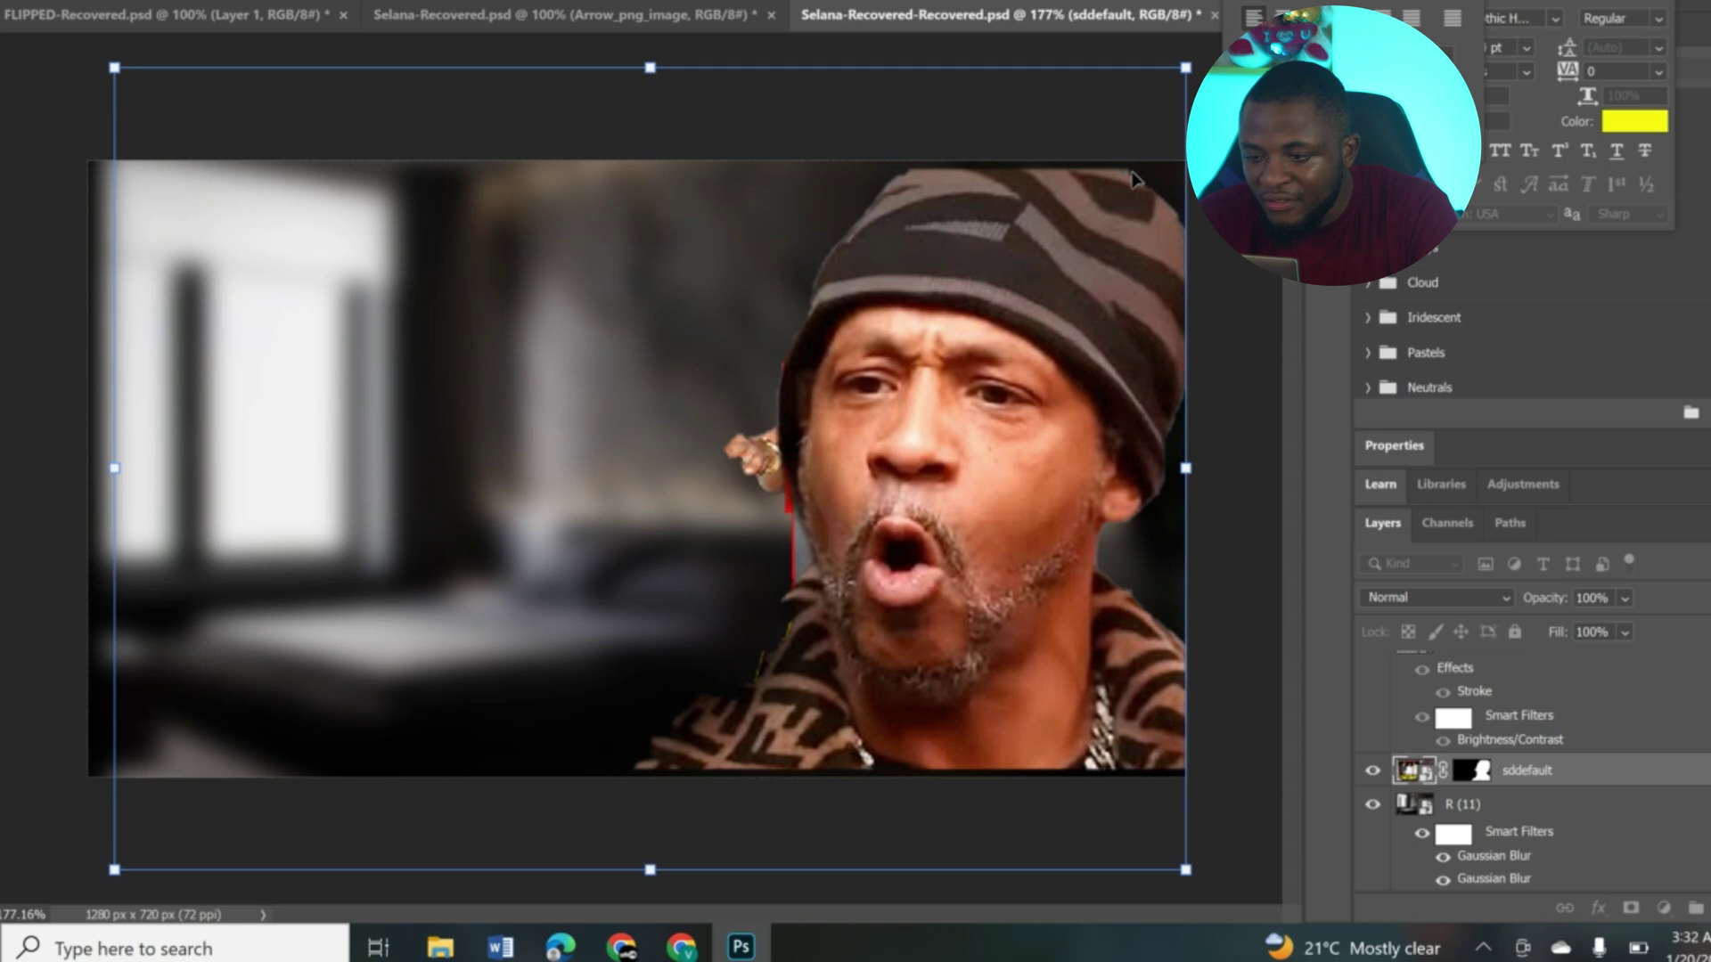
# Fine-tune the cutout's height and size so the beanie meets the canvas's top edge and slightly overruns its right edge.
pyautogui.press('Down')
pyautogui.press('Down')
pyautogui.press('Down')
pyautogui.press('Down')
pyautogui.press('Down')
pyautogui.press('Down')
pyautogui.press('Down')
pyautogui.press('Down')
pyautogui.press('Down')
pyautogui.press('Down')
pyautogui.press('Down')
pyautogui.press('Down')
pyautogui.press('Down')
pyautogui.press('Down')
pyautogui.press('Down')
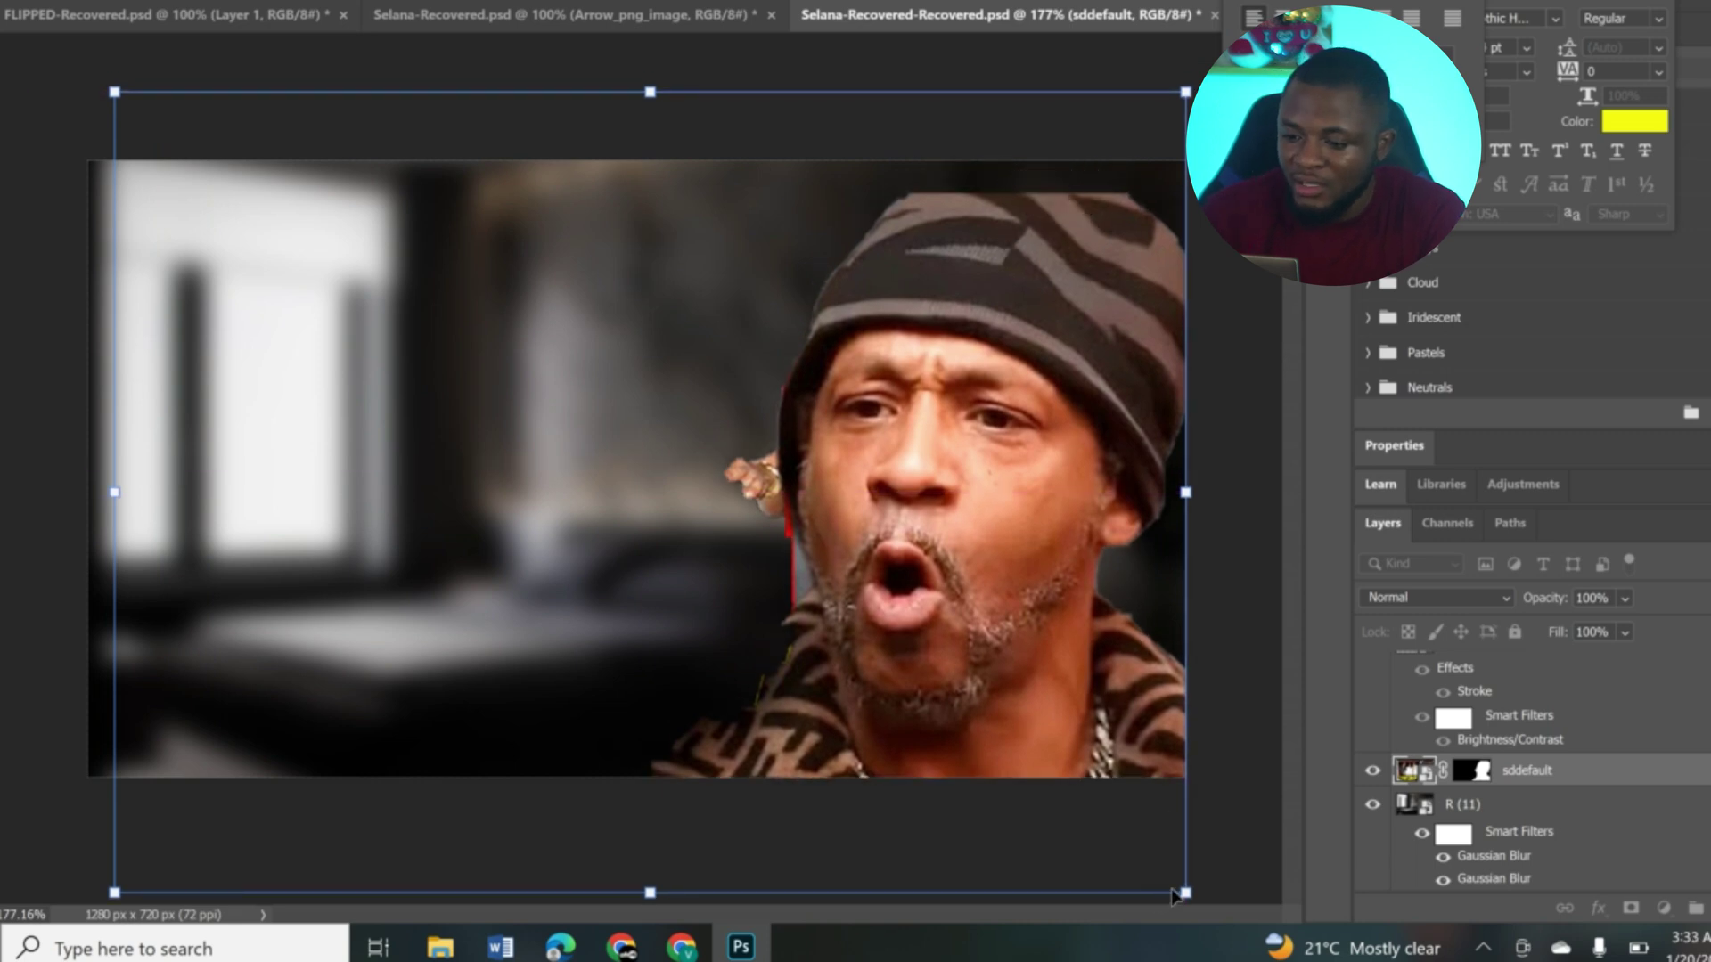
pyautogui.moveTo(1182, 891); pyautogui.dragTo(1214, 913)
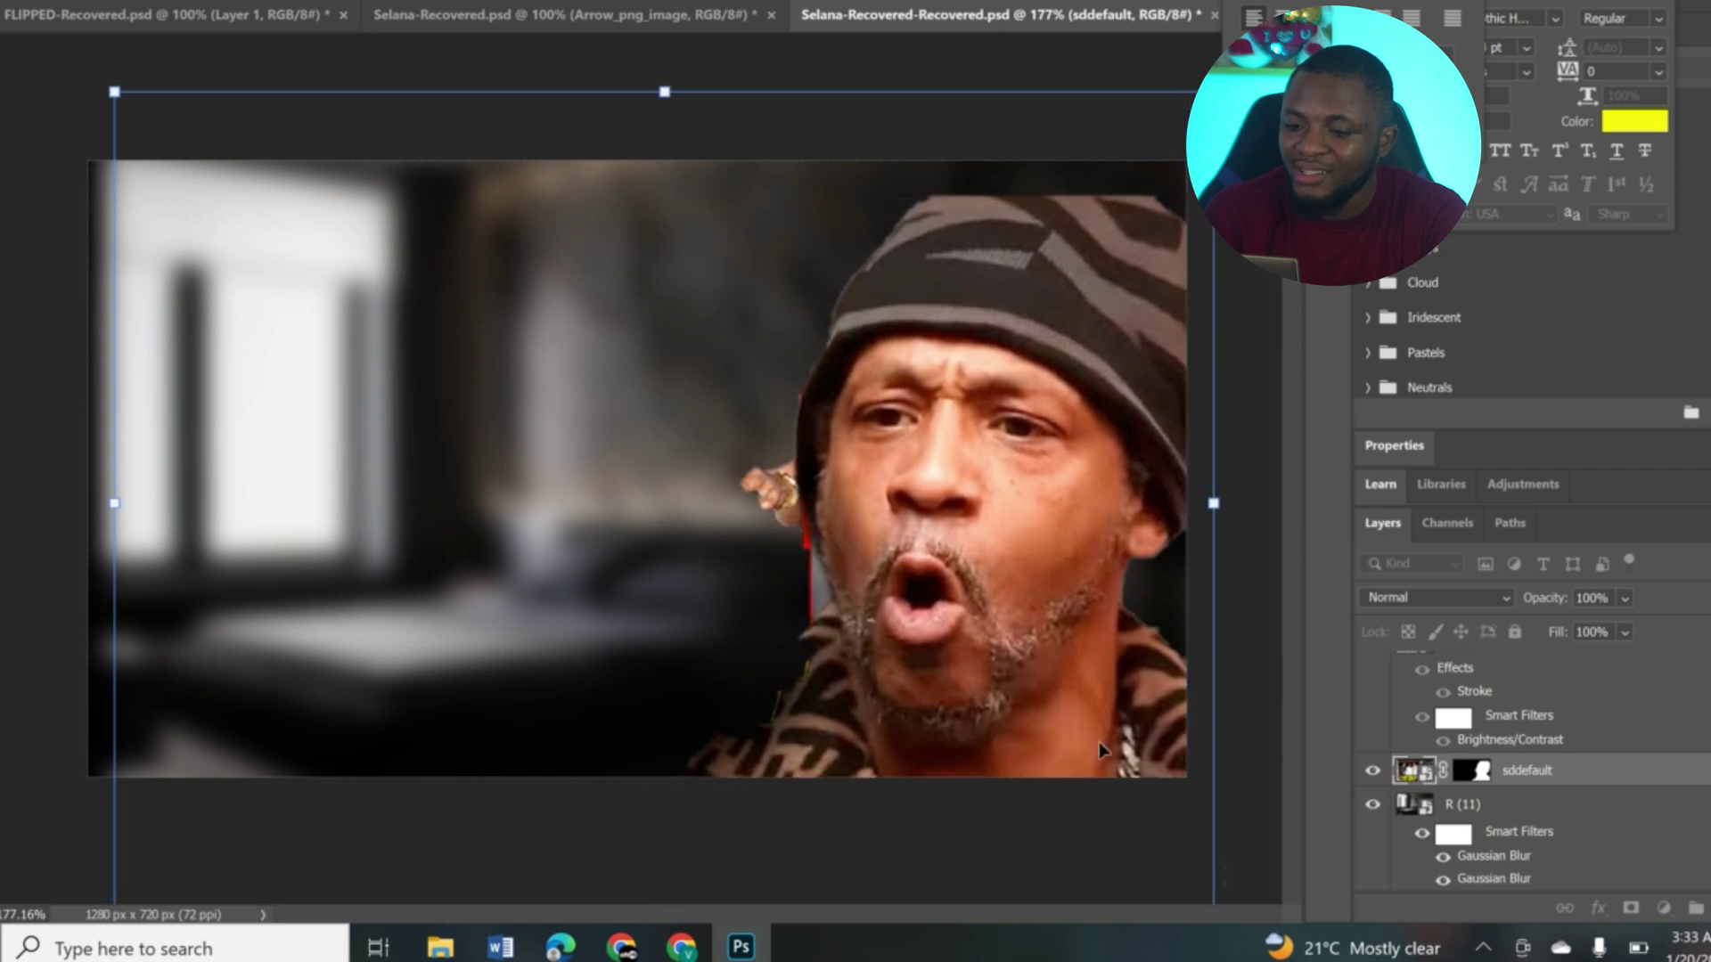
pyautogui.moveTo(1079, 697); pyautogui.dragTo(1082, 666)
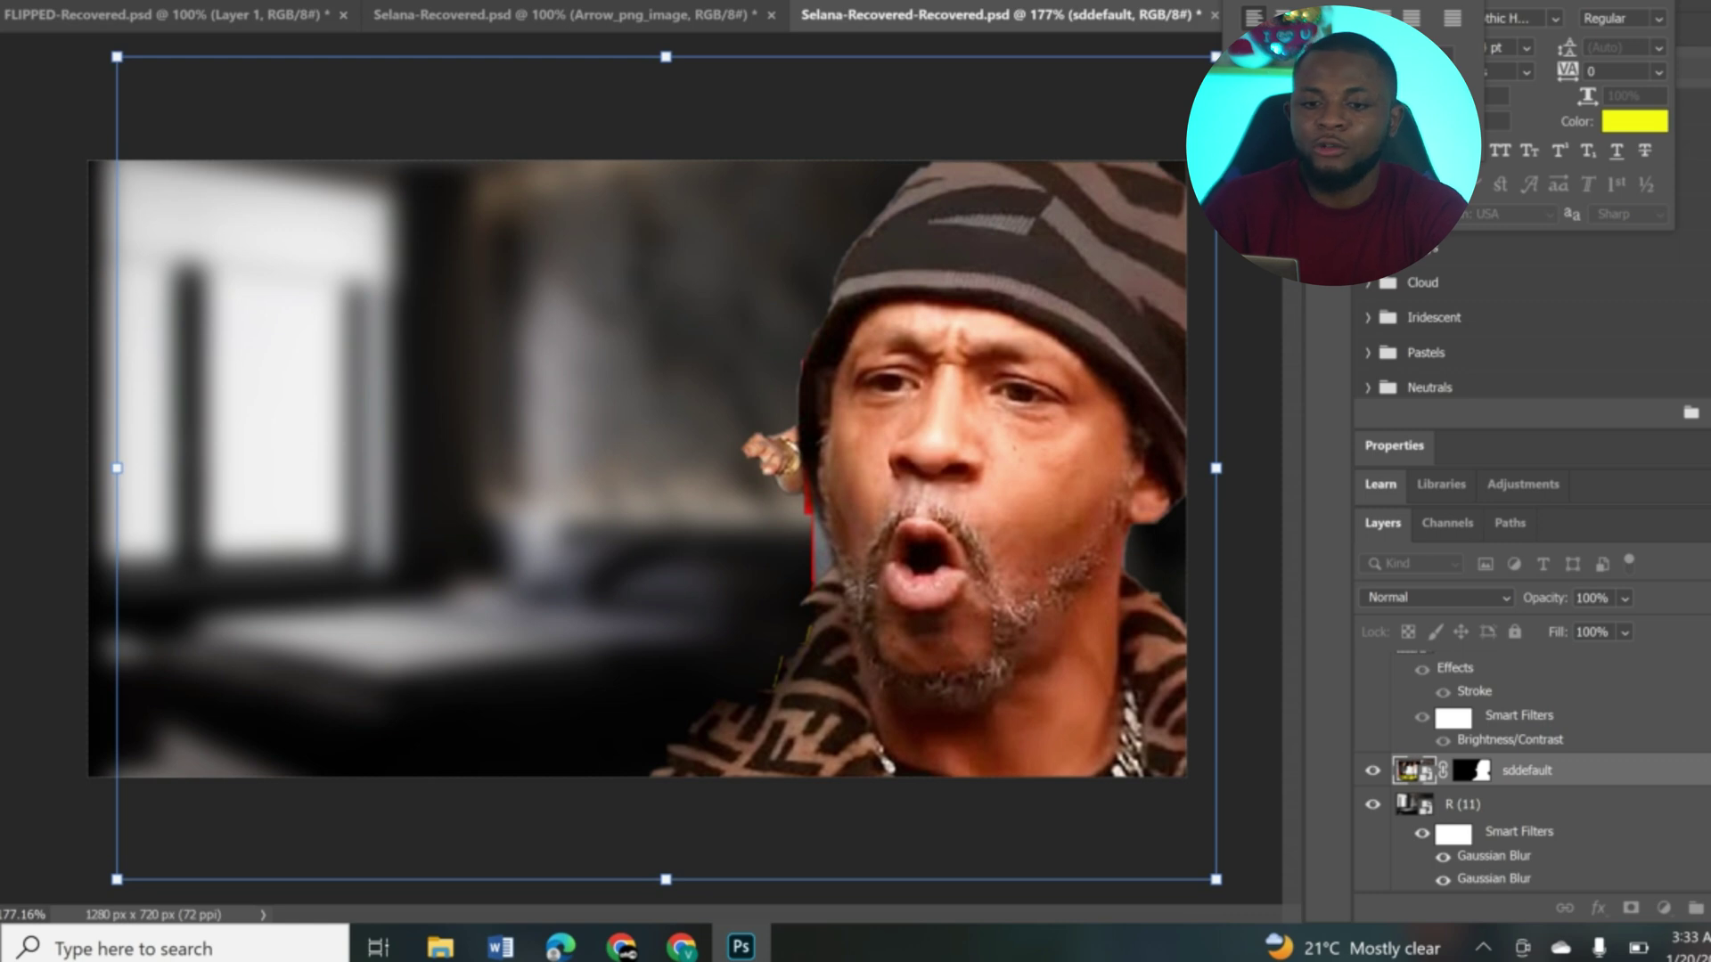
# Apply Brightness/Contrast to the sddefault cutout with brightness 78 and contrast 5.
pyautogui.hotkey('alt', 'i')
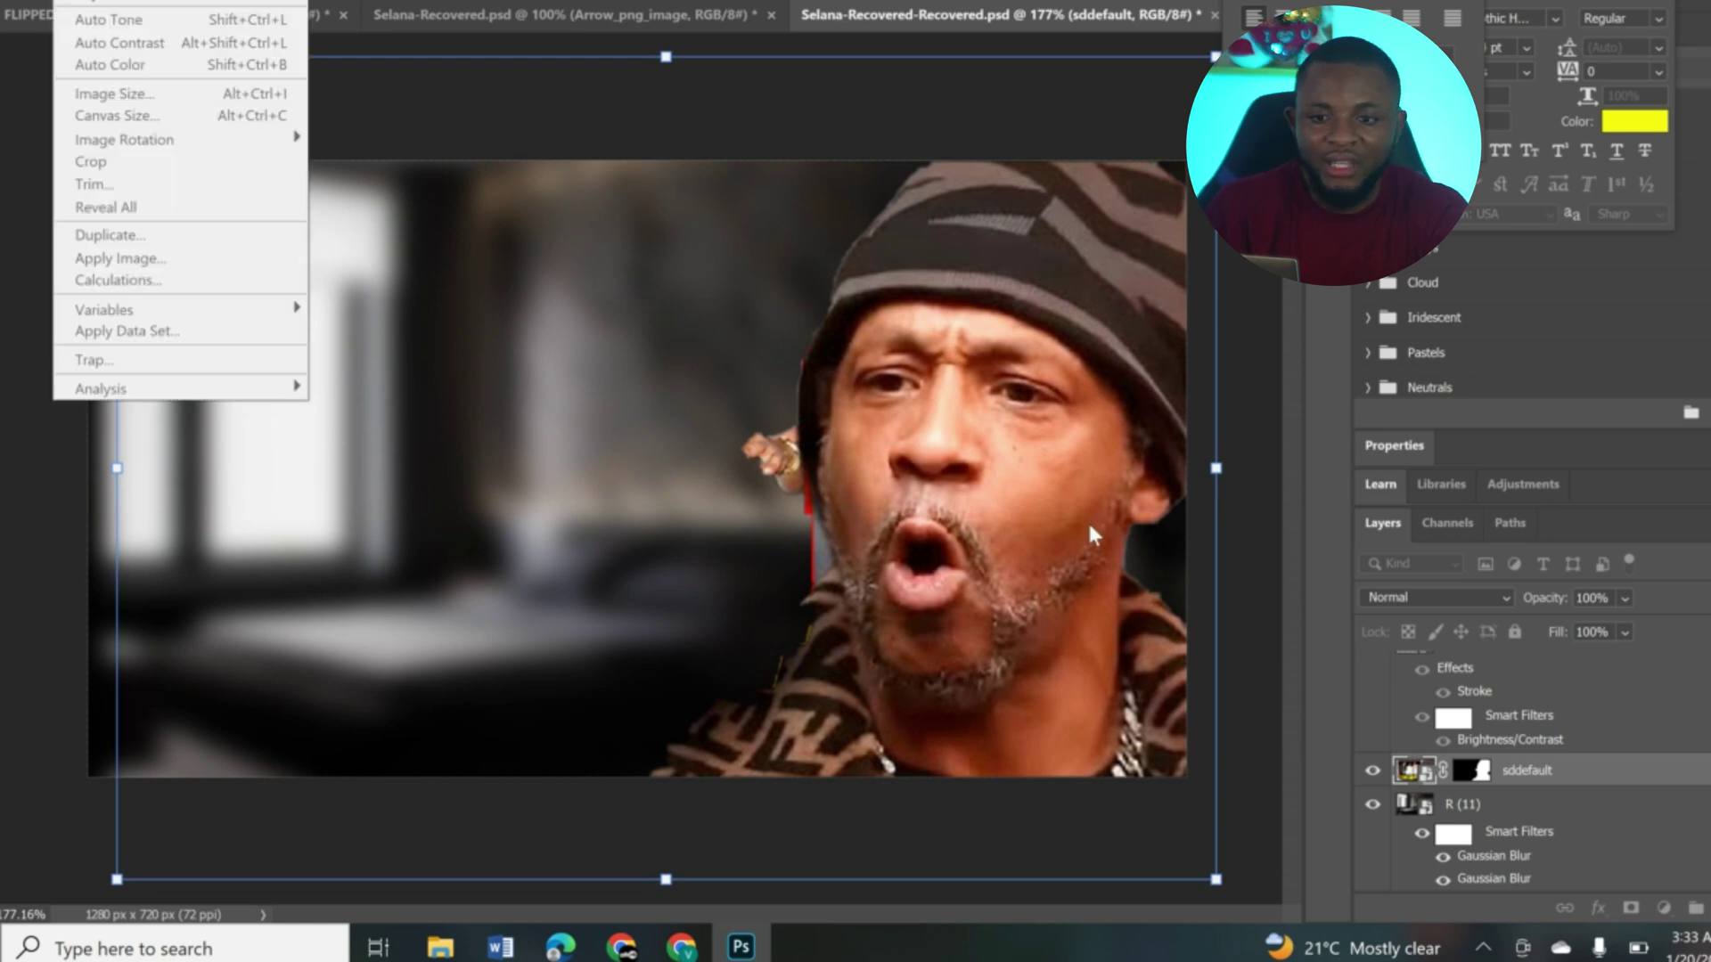
pyautogui.press('Escape')
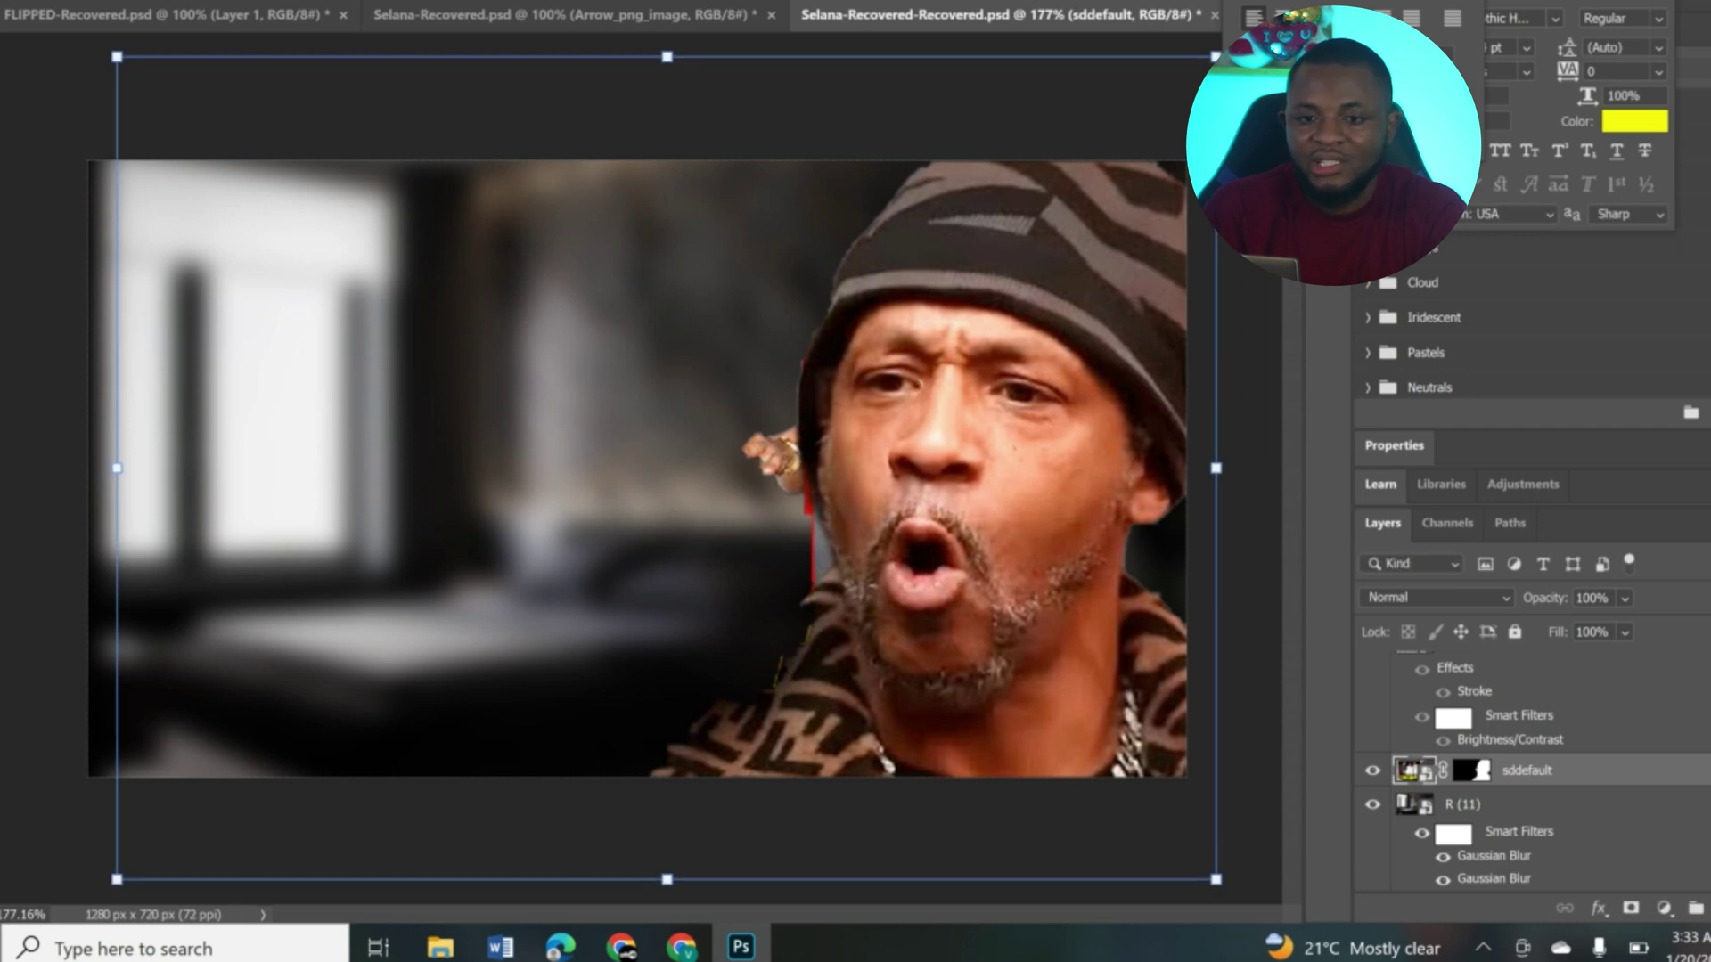
pyautogui.hotkey('alt', 'i')
pyautogui.press('j')
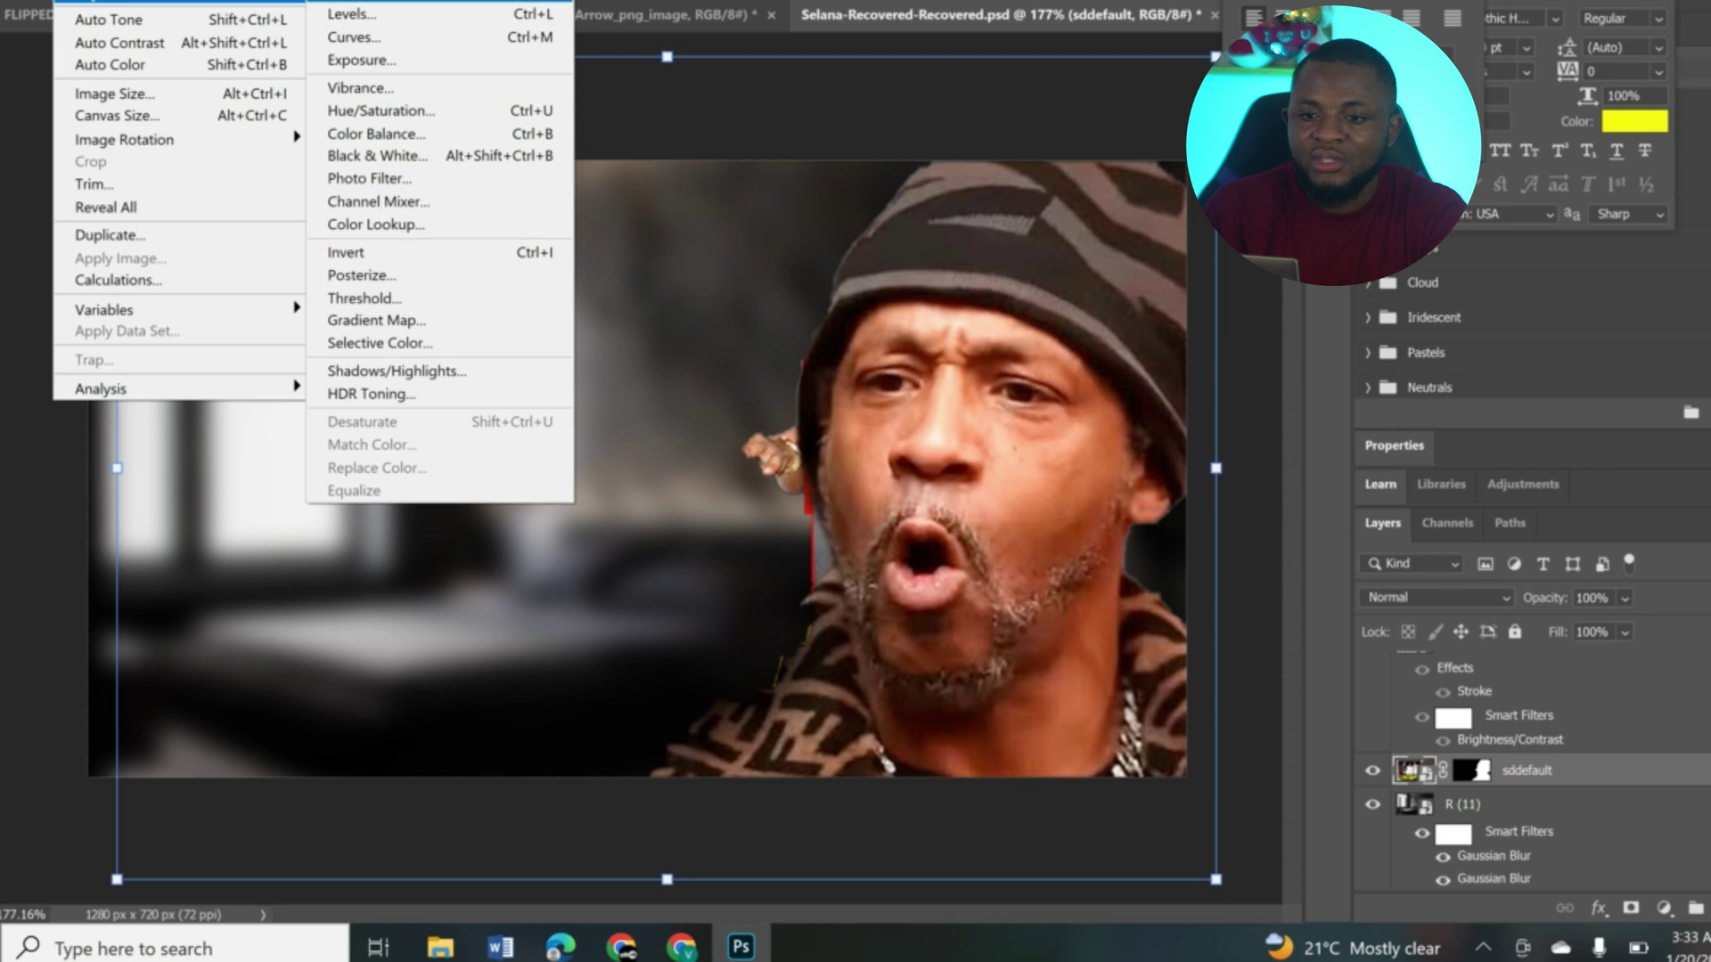
pyautogui.press('Return')
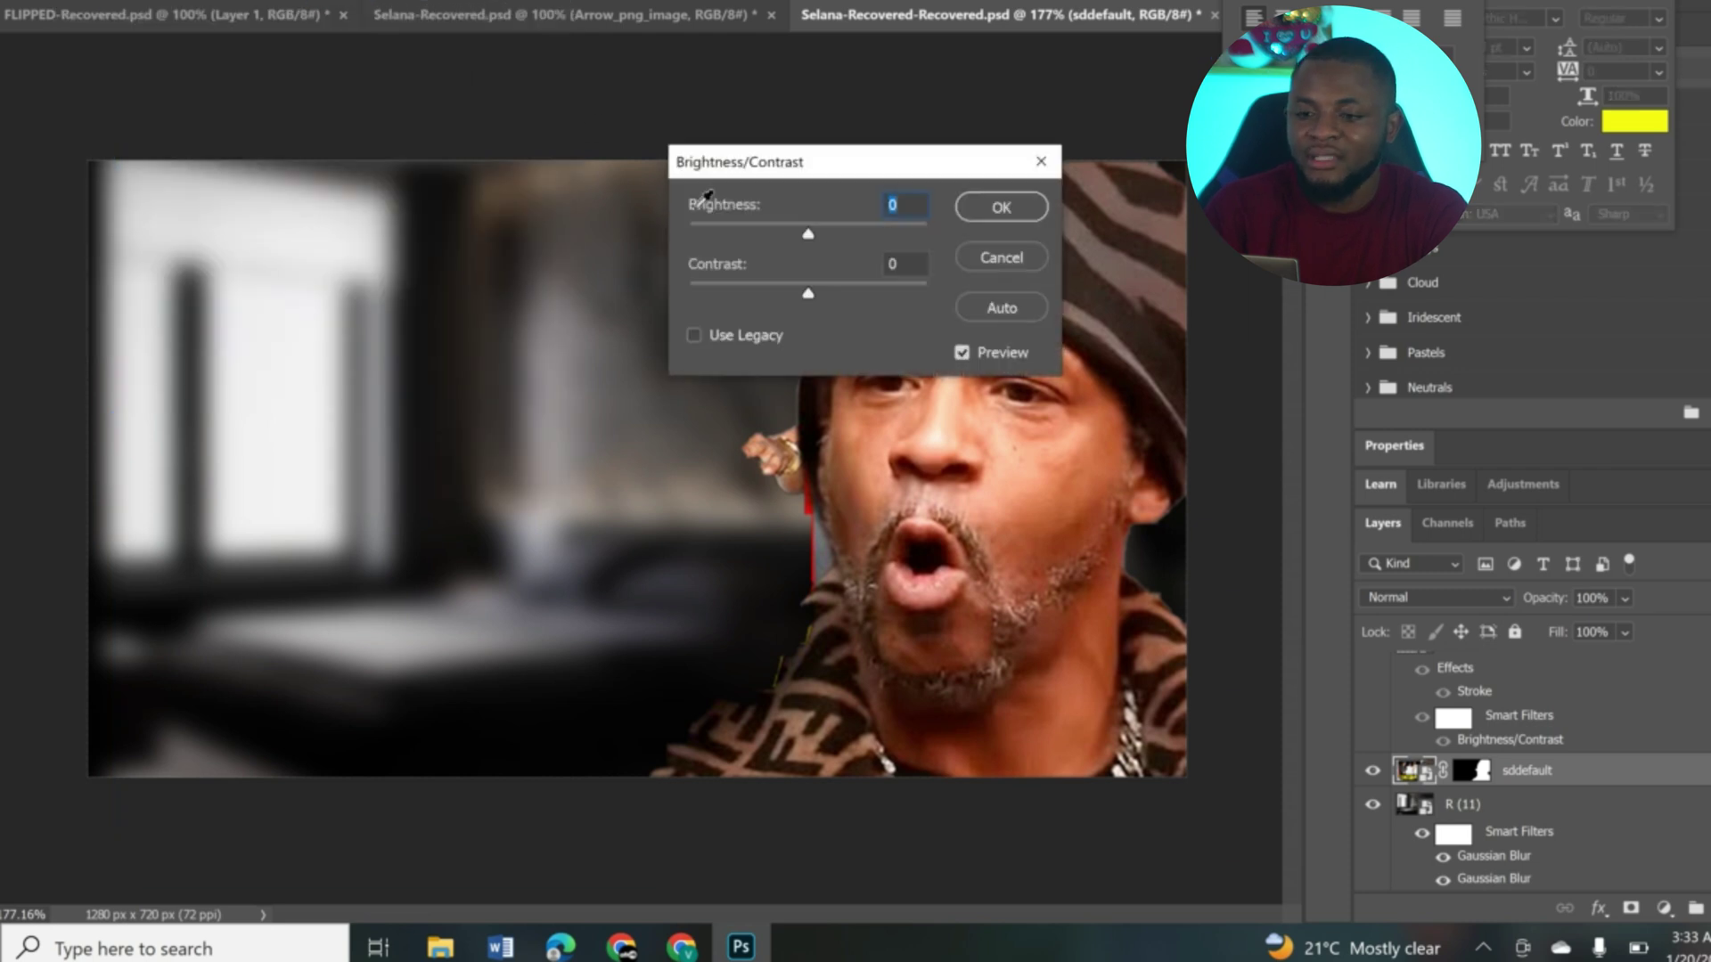
pyautogui.click(986, 304)
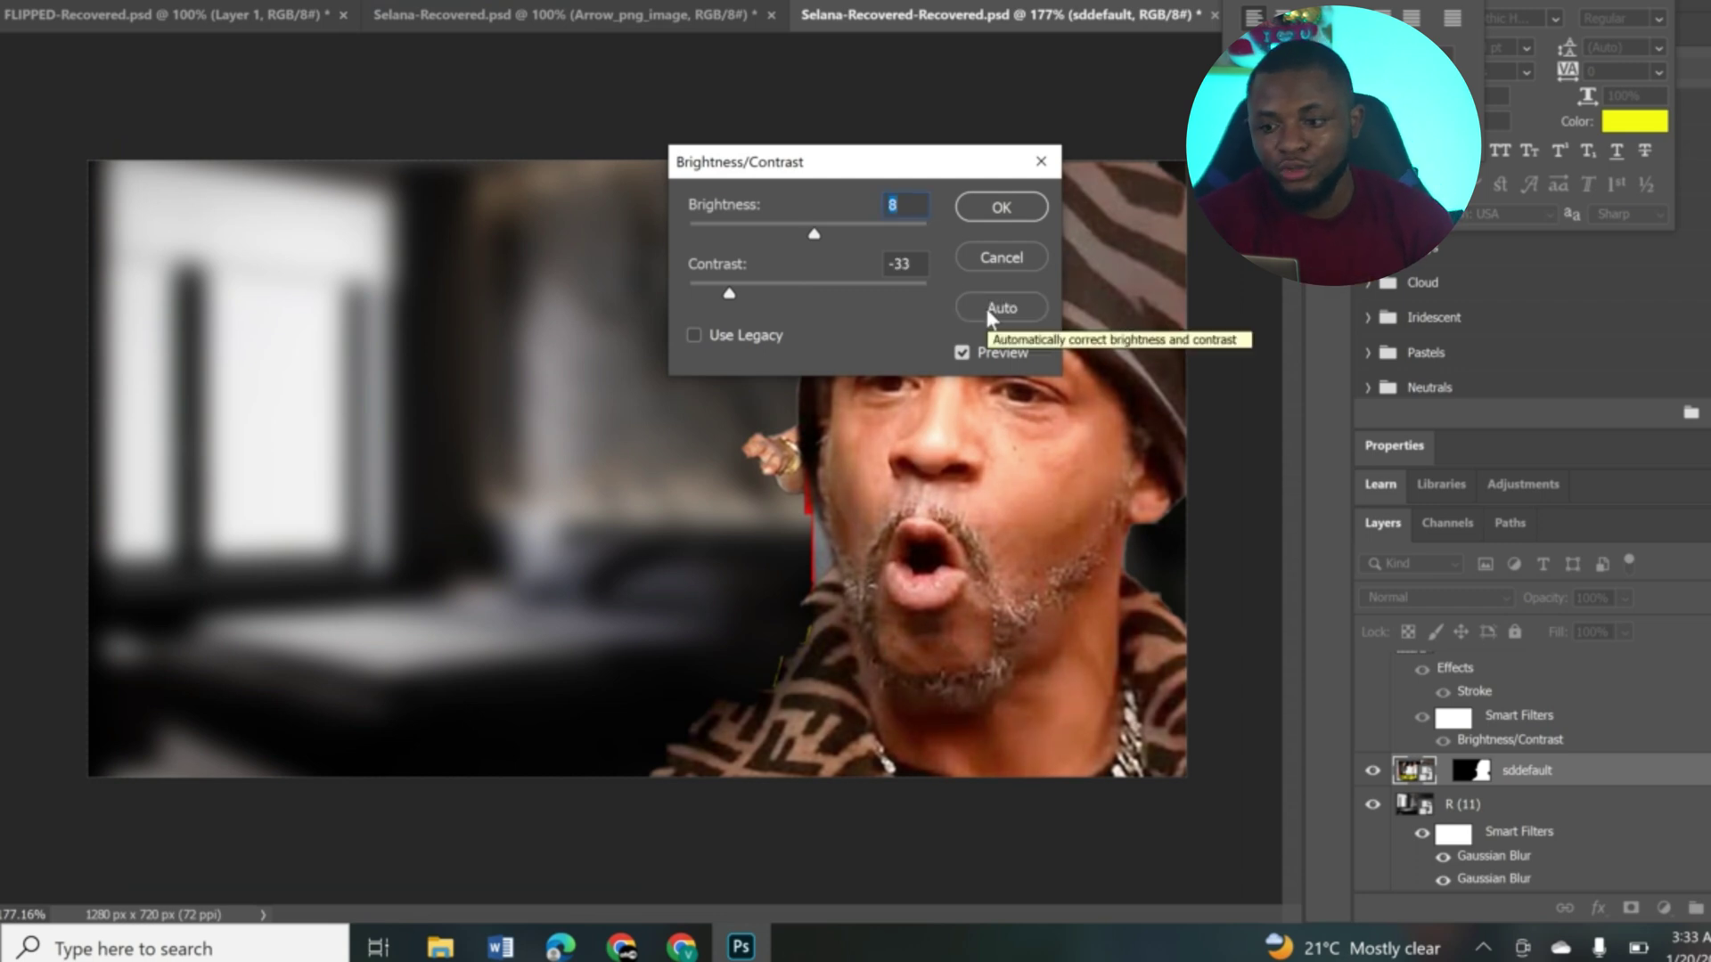
pyautogui.moveTo(718, 203); pyautogui.dragTo(798, 217)
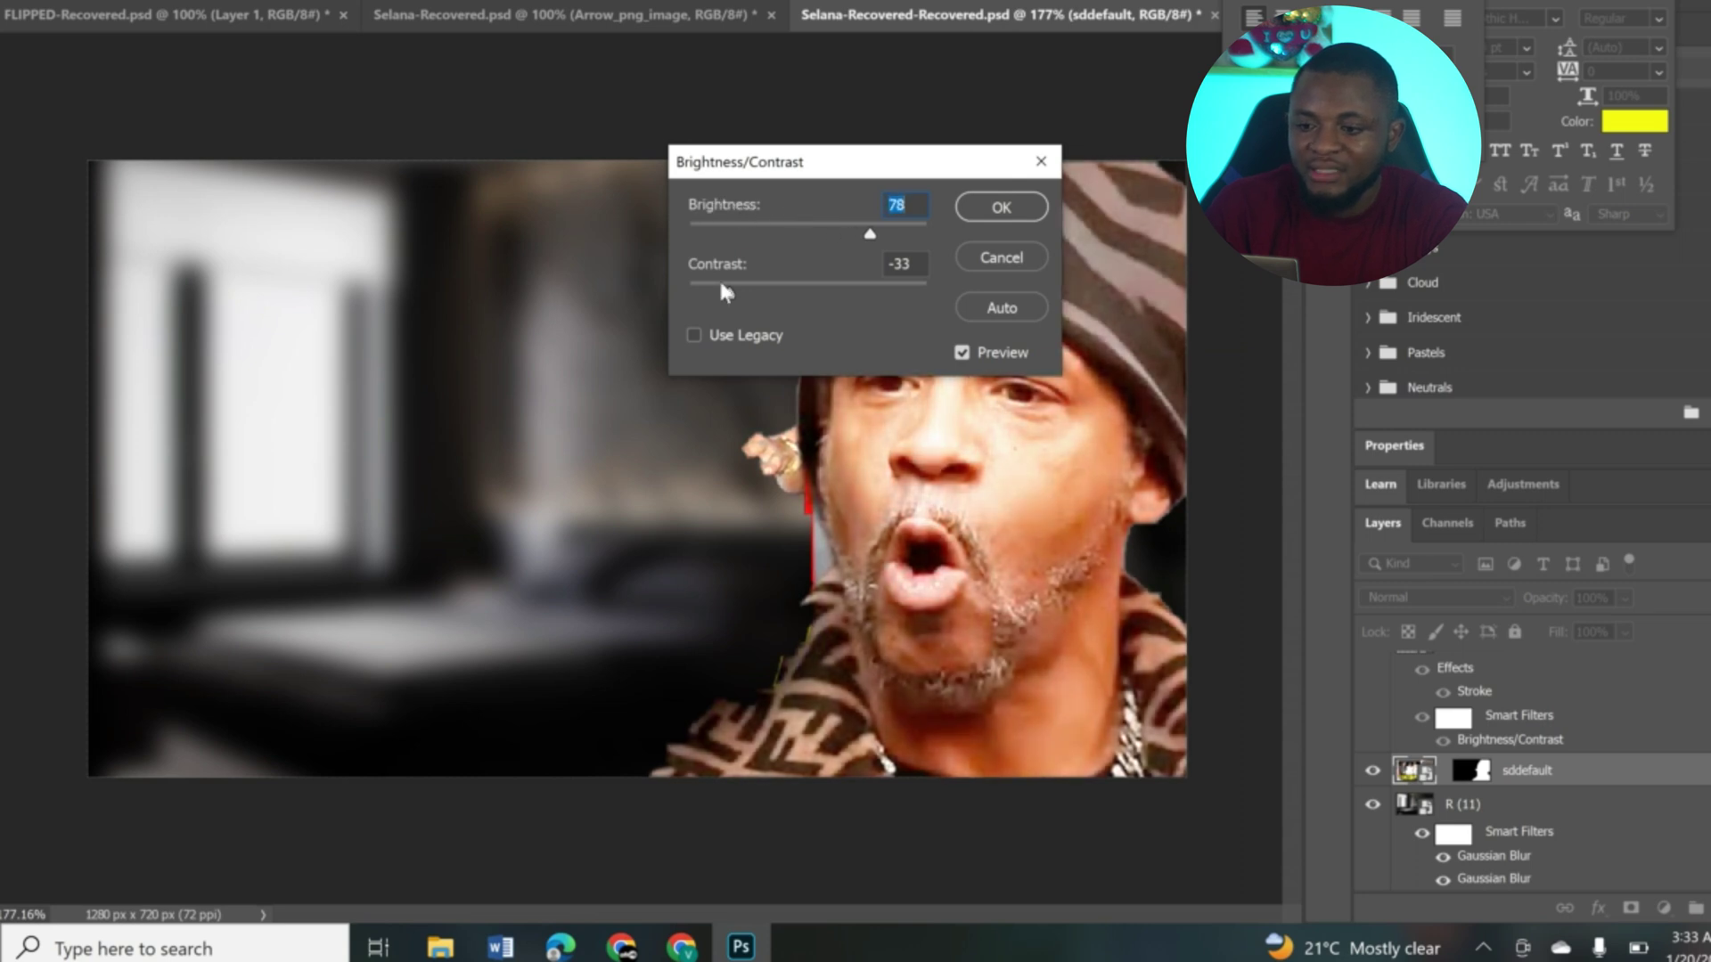
pyautogui.moveTo(716, 277); pyautogui.dragTo(762, 279)
pyautogui.hotkey('shift', 'Tab')
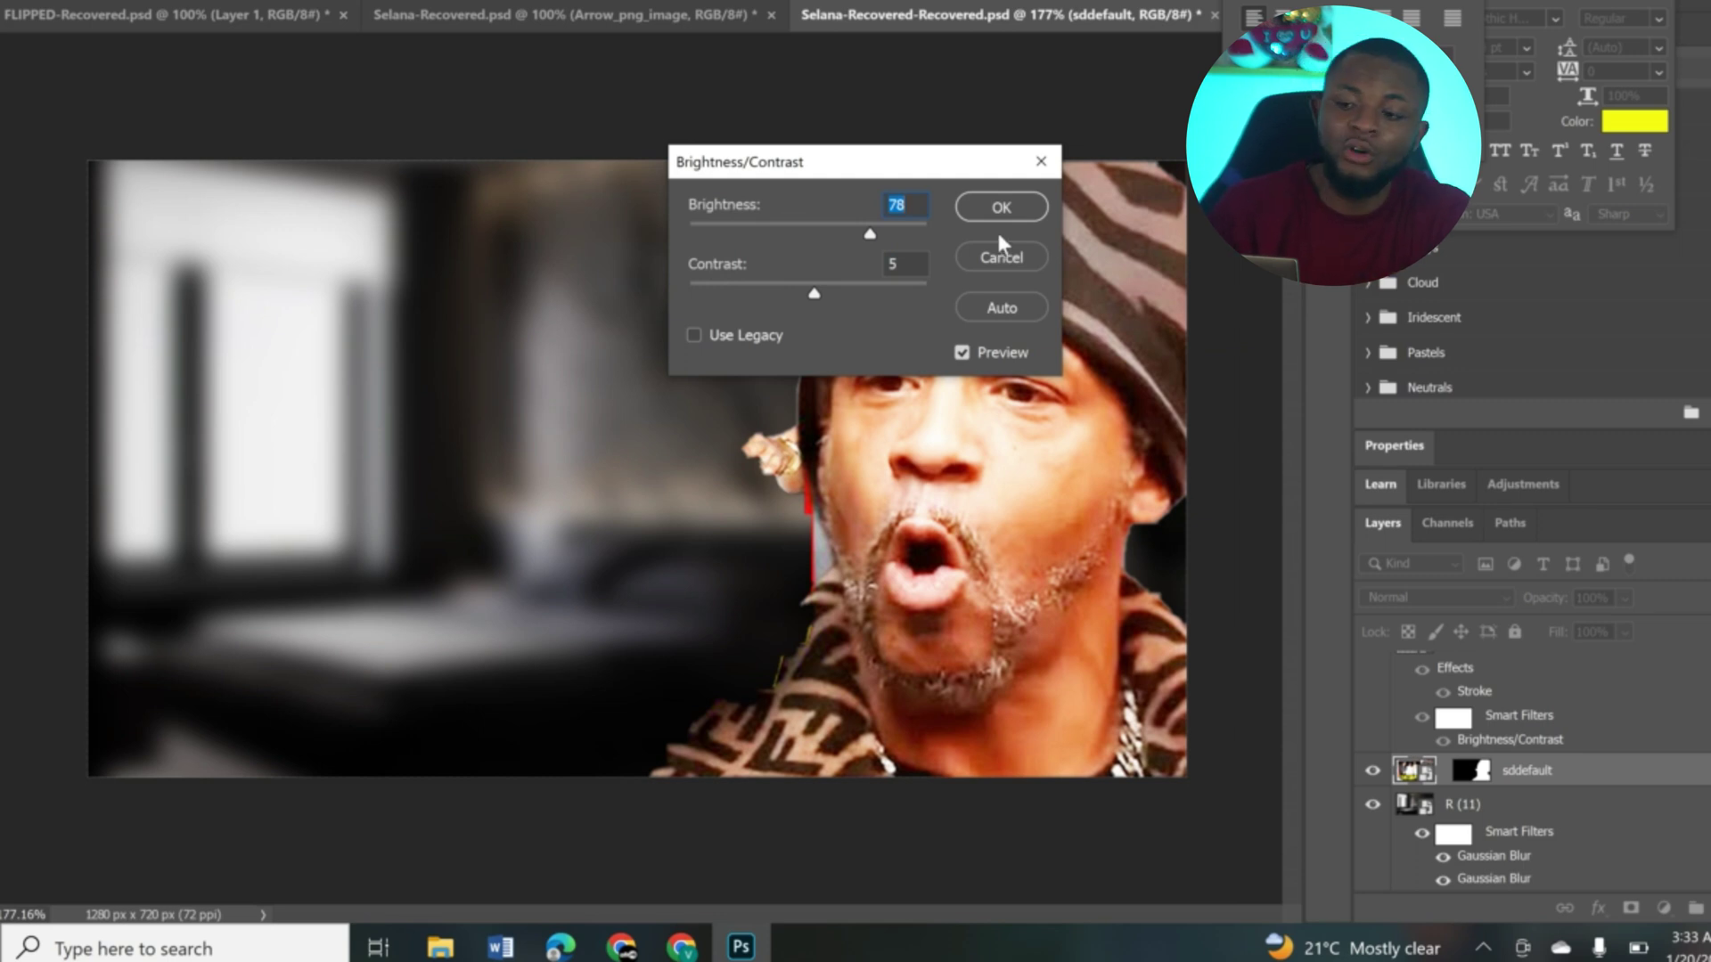
pyautogui.click(1012, 211)
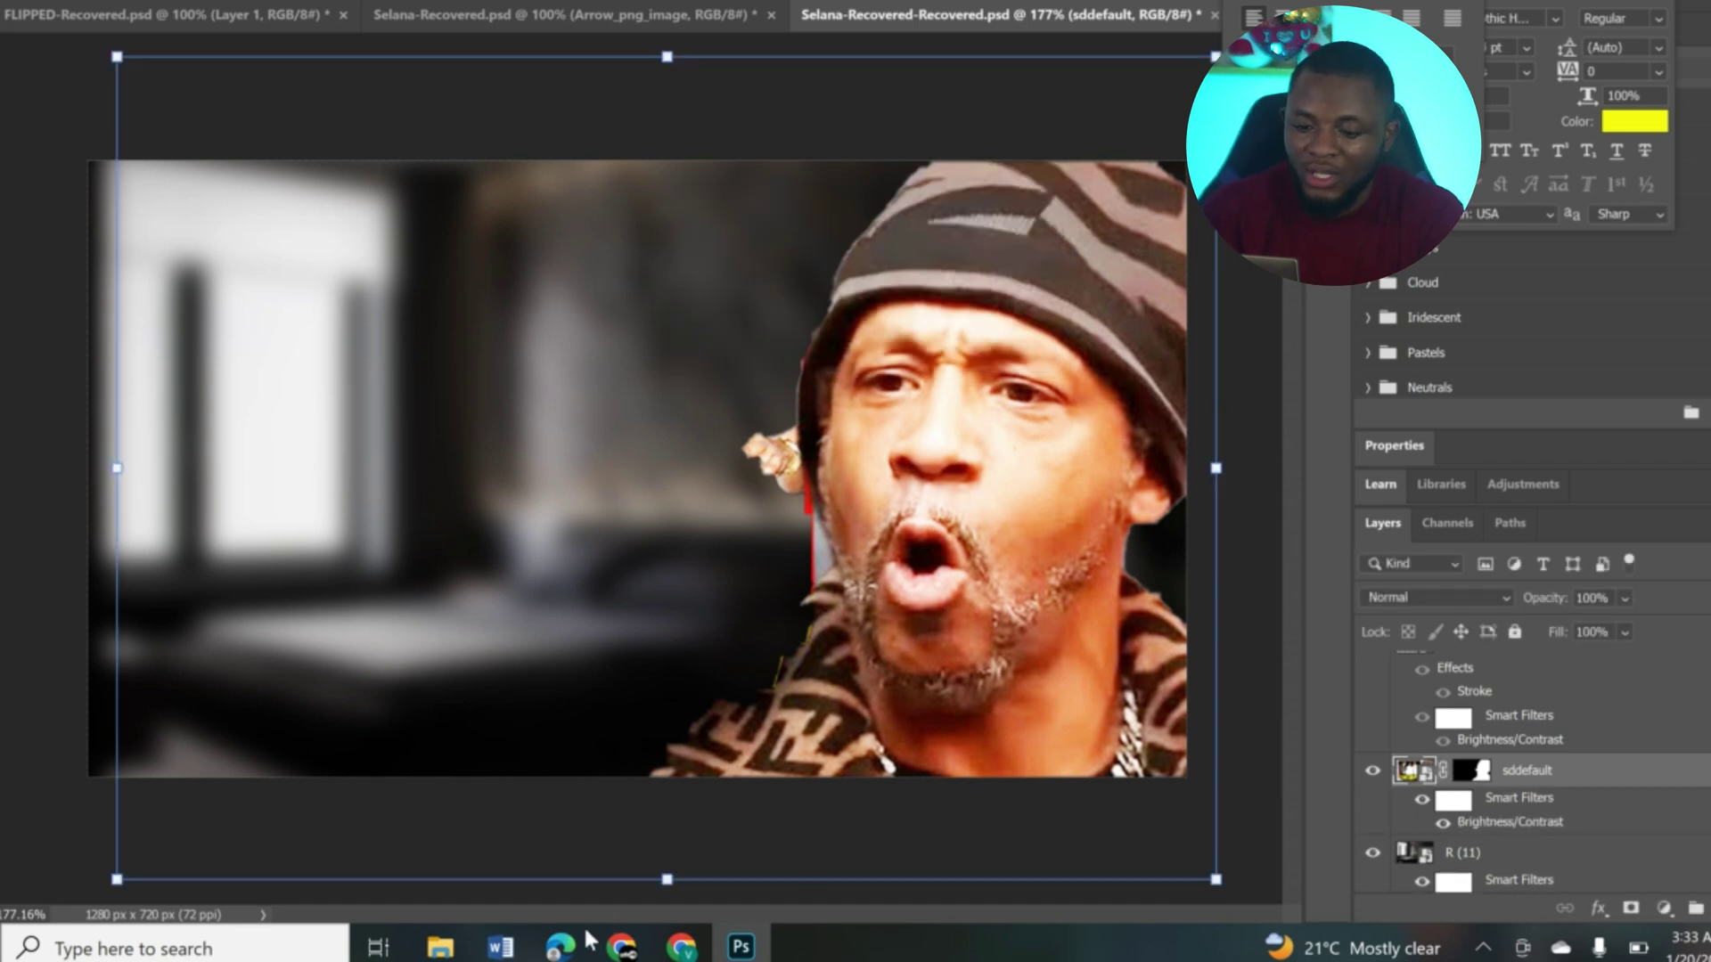
# Switch to the Bing image results in the browser and save the photo of the four men as R beside sddefault.
pyautogui.click(561, 944)
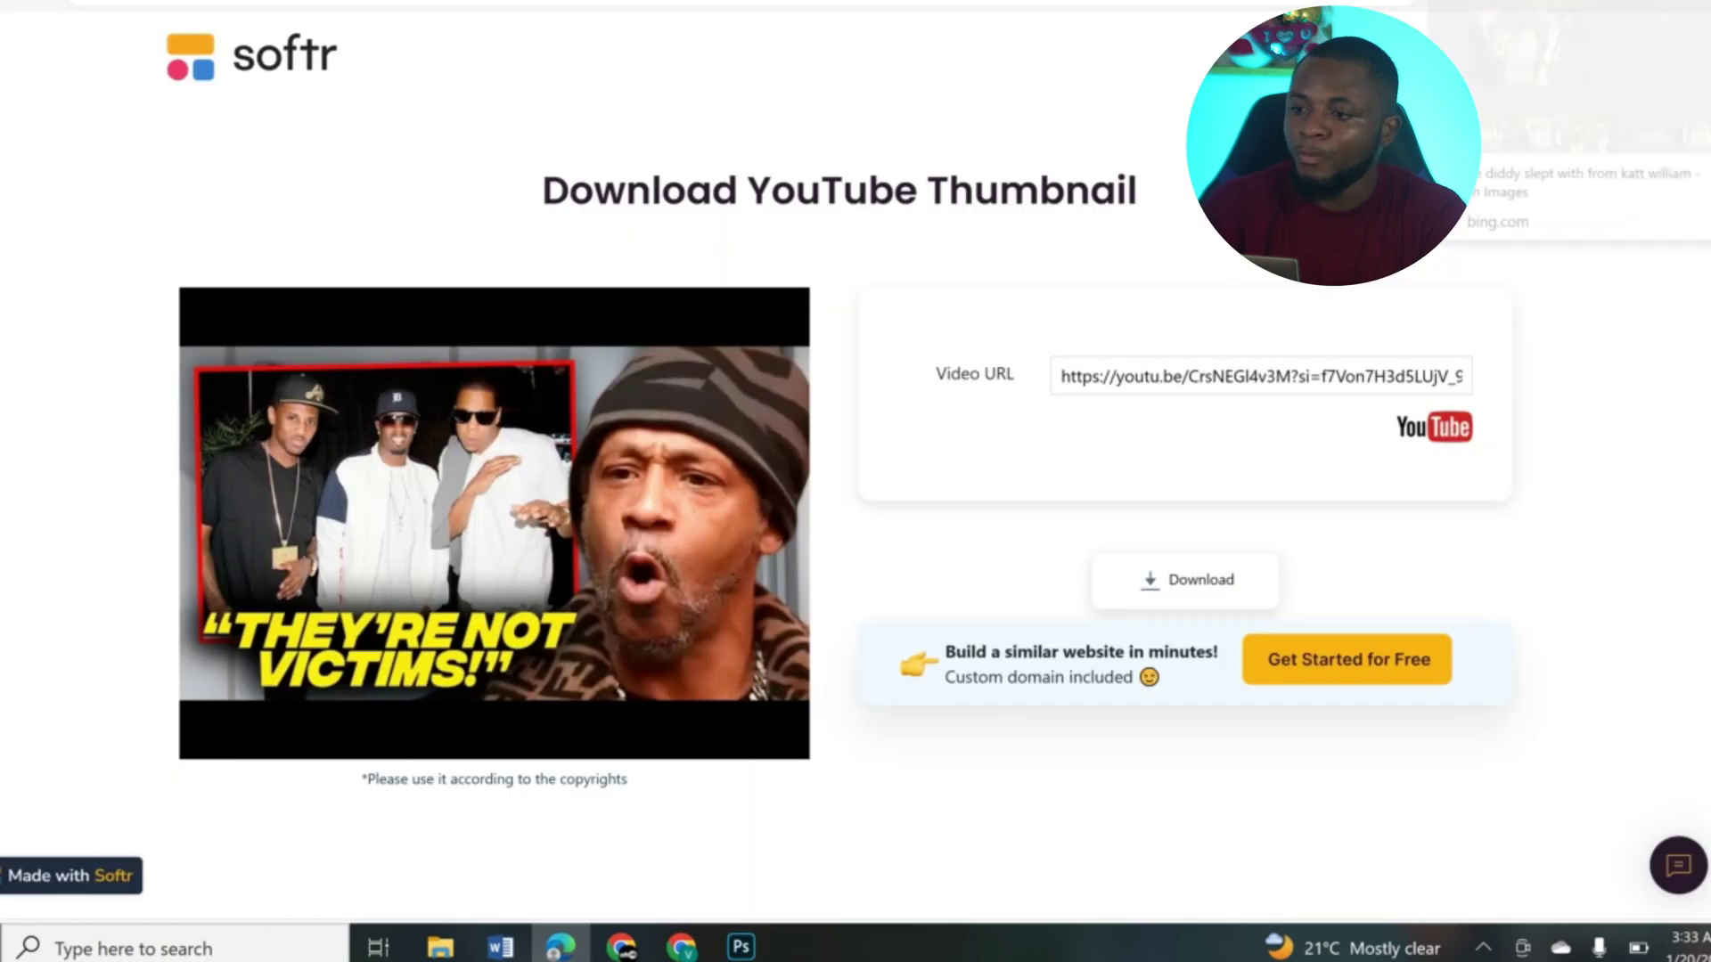
pyautogui.hotkey('ctrl', 'Tab')
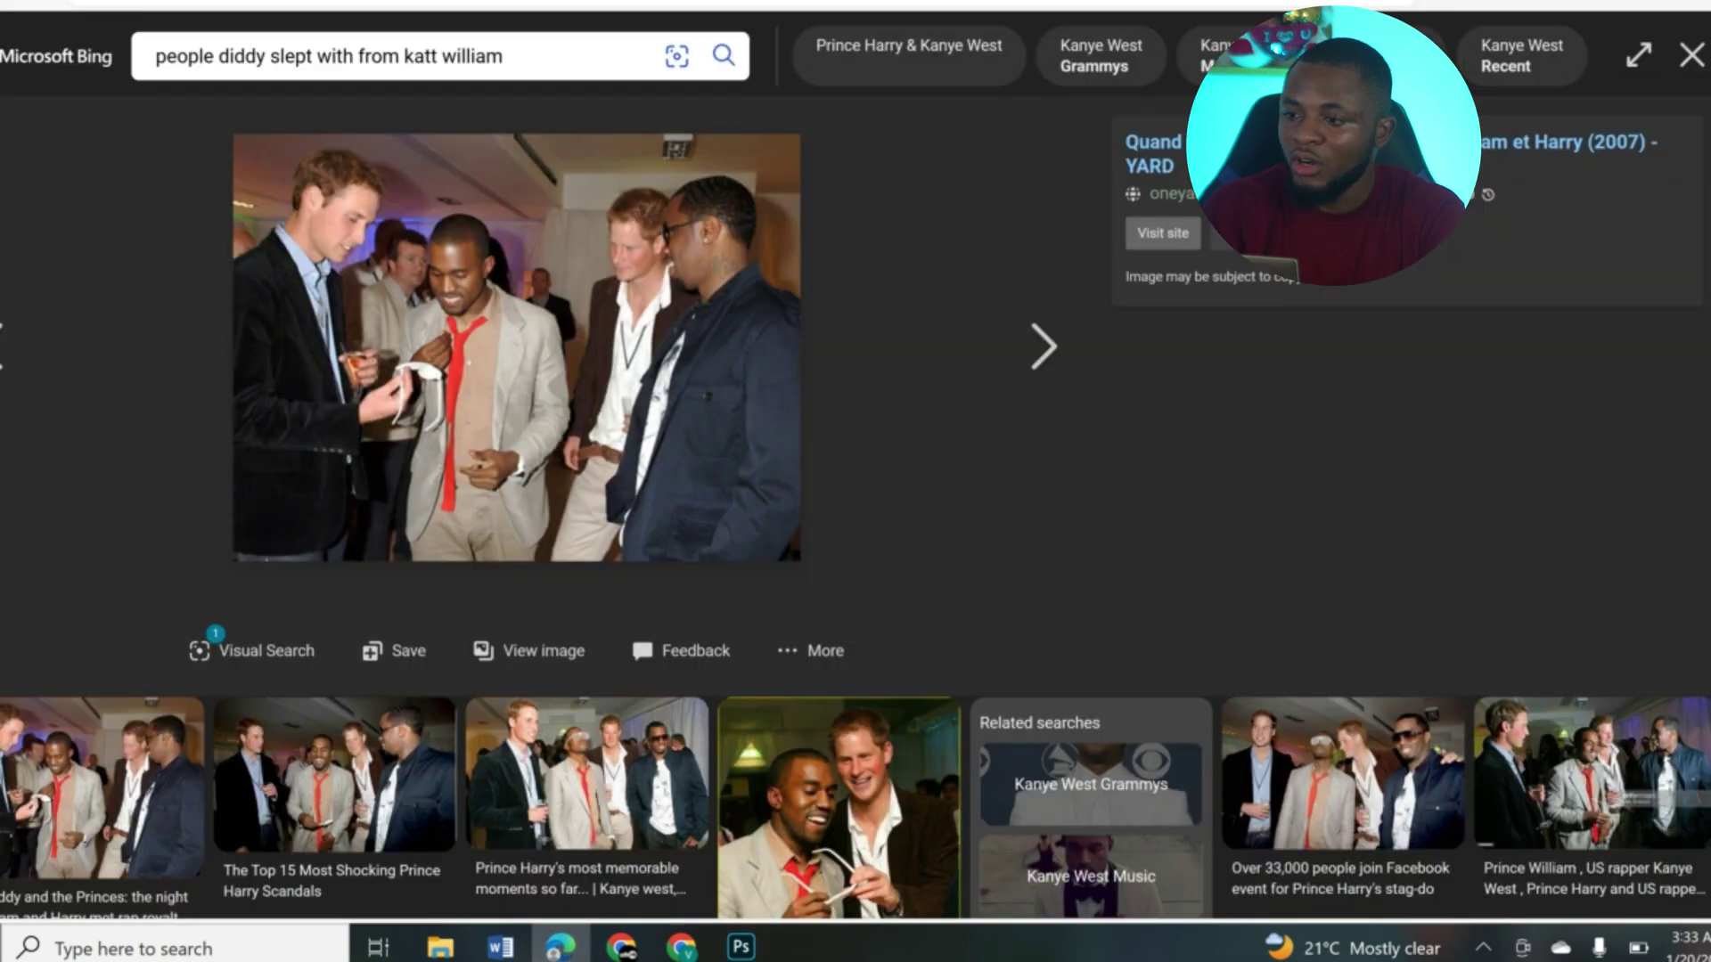
pyautogui.rightClick(592, 230)
pyautogui.click(674, 294)
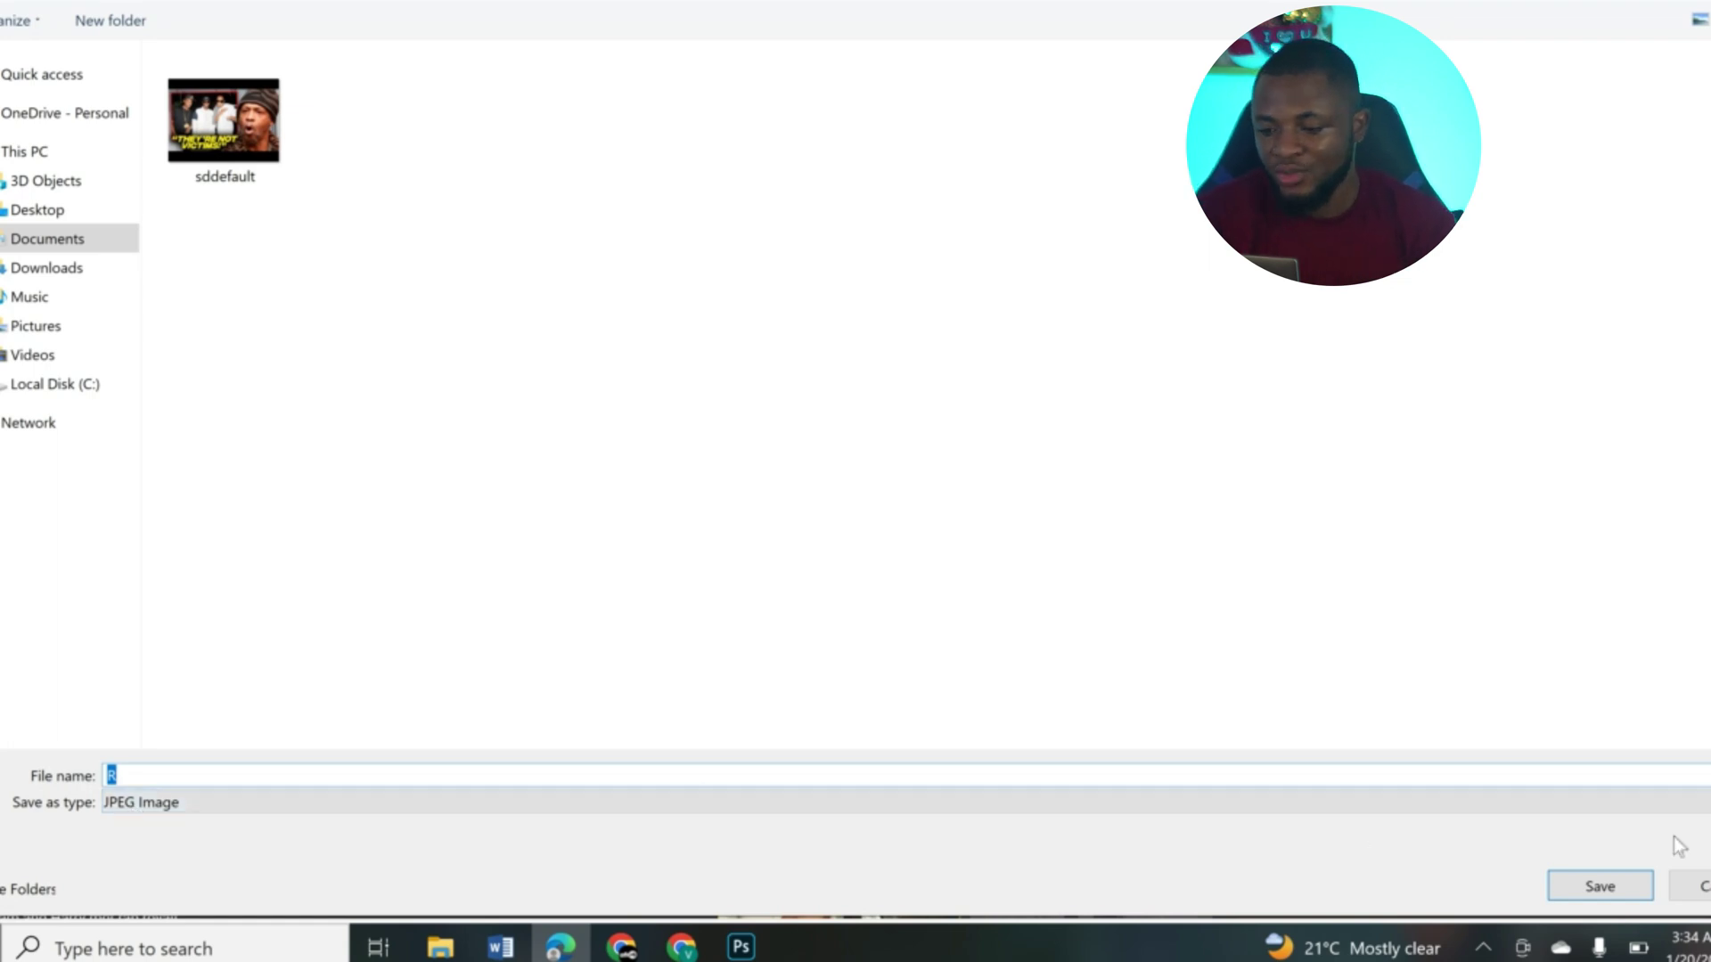
pyautogui.click(1625, 900)
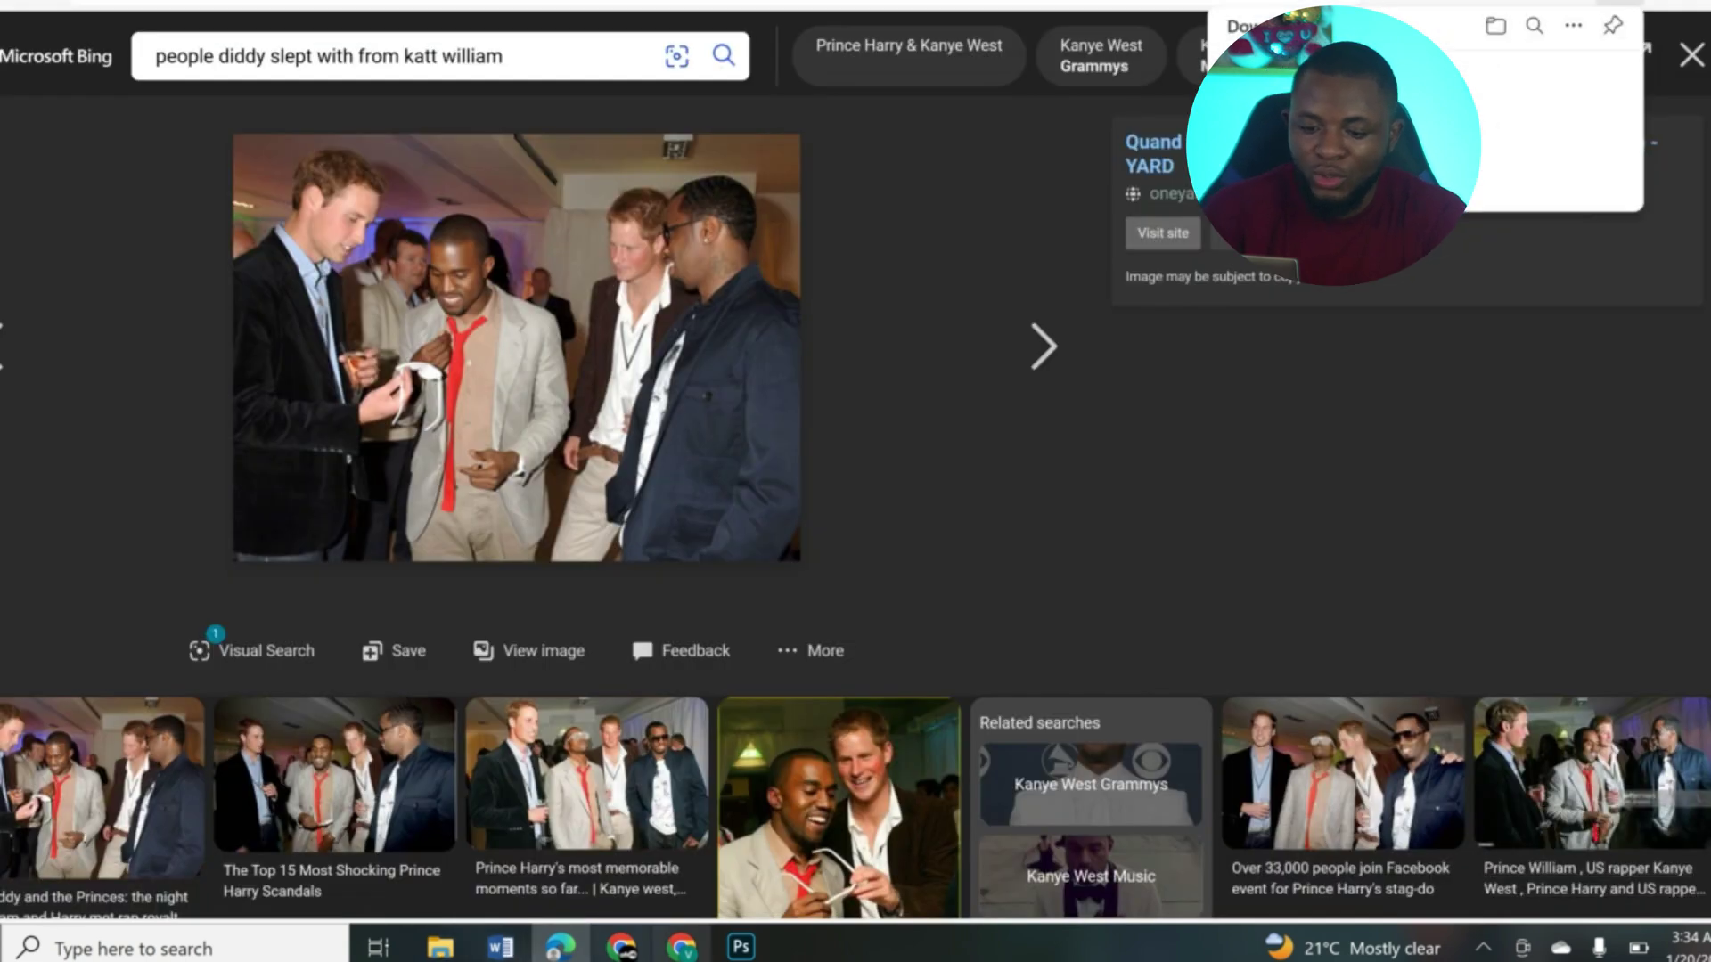
# Switch back to Photoshop, place the saved photo R in the design and move it to the canvas's upper-left area.
pyautogui.click(741, 946)
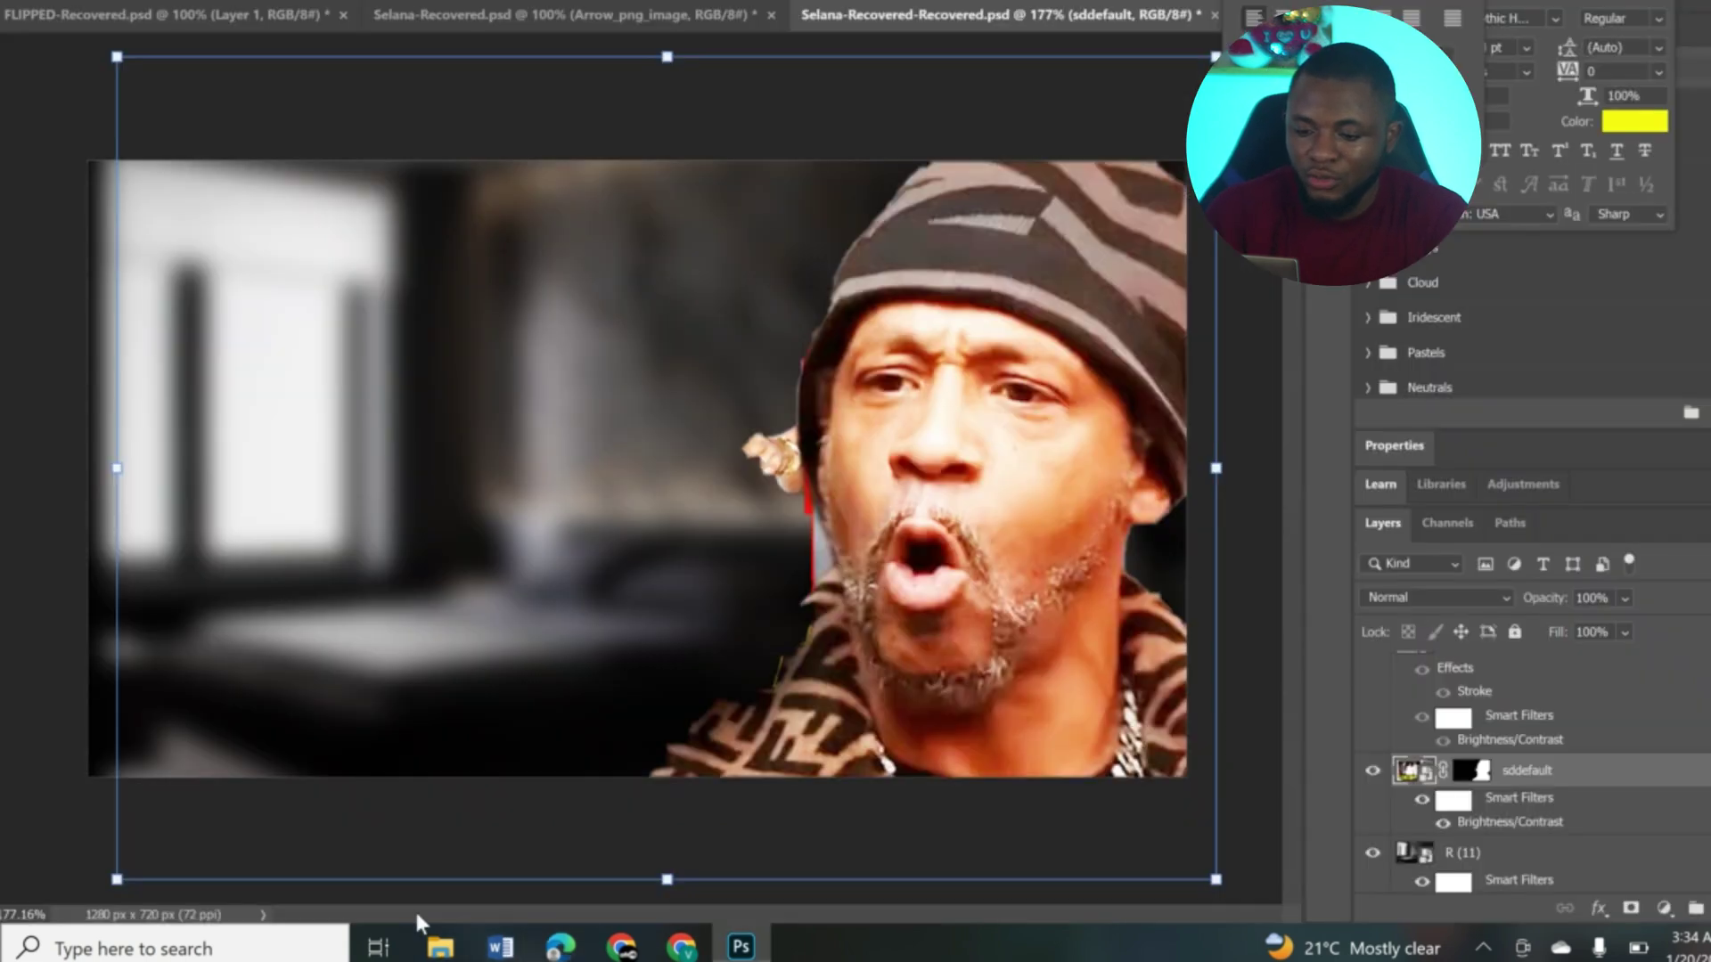
pyautogui.click(440, 946)
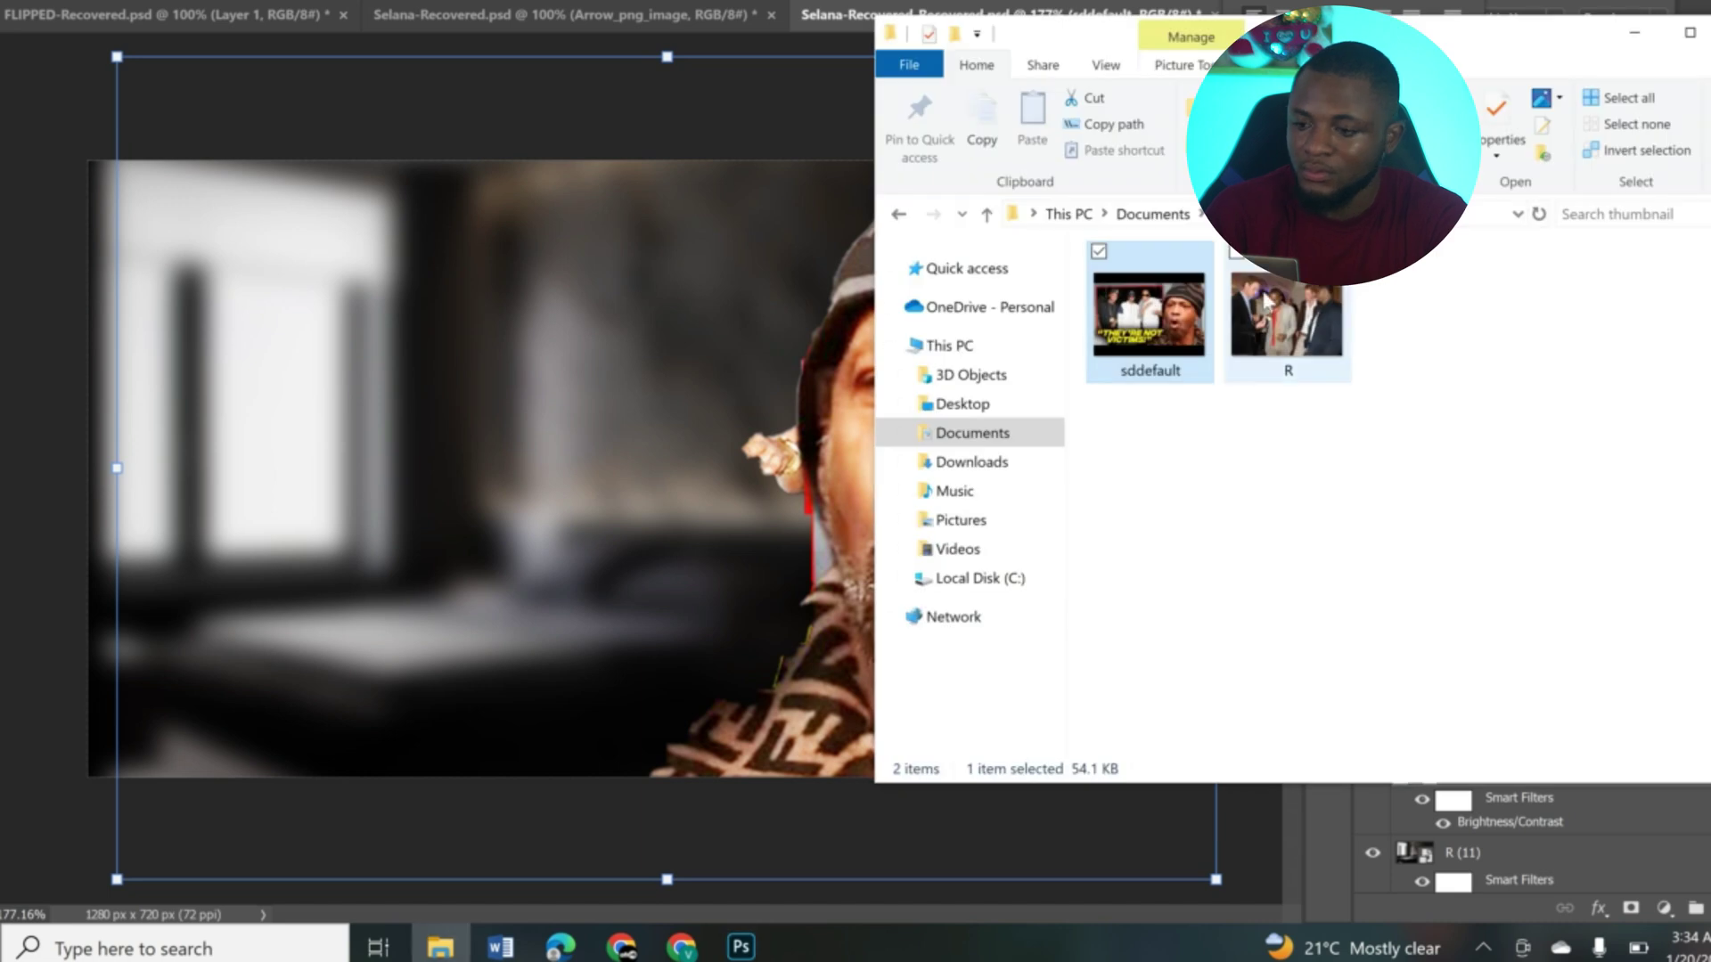
pyautogui.moveTo(1289, 323); pyautogui.dragTo(393, 487)
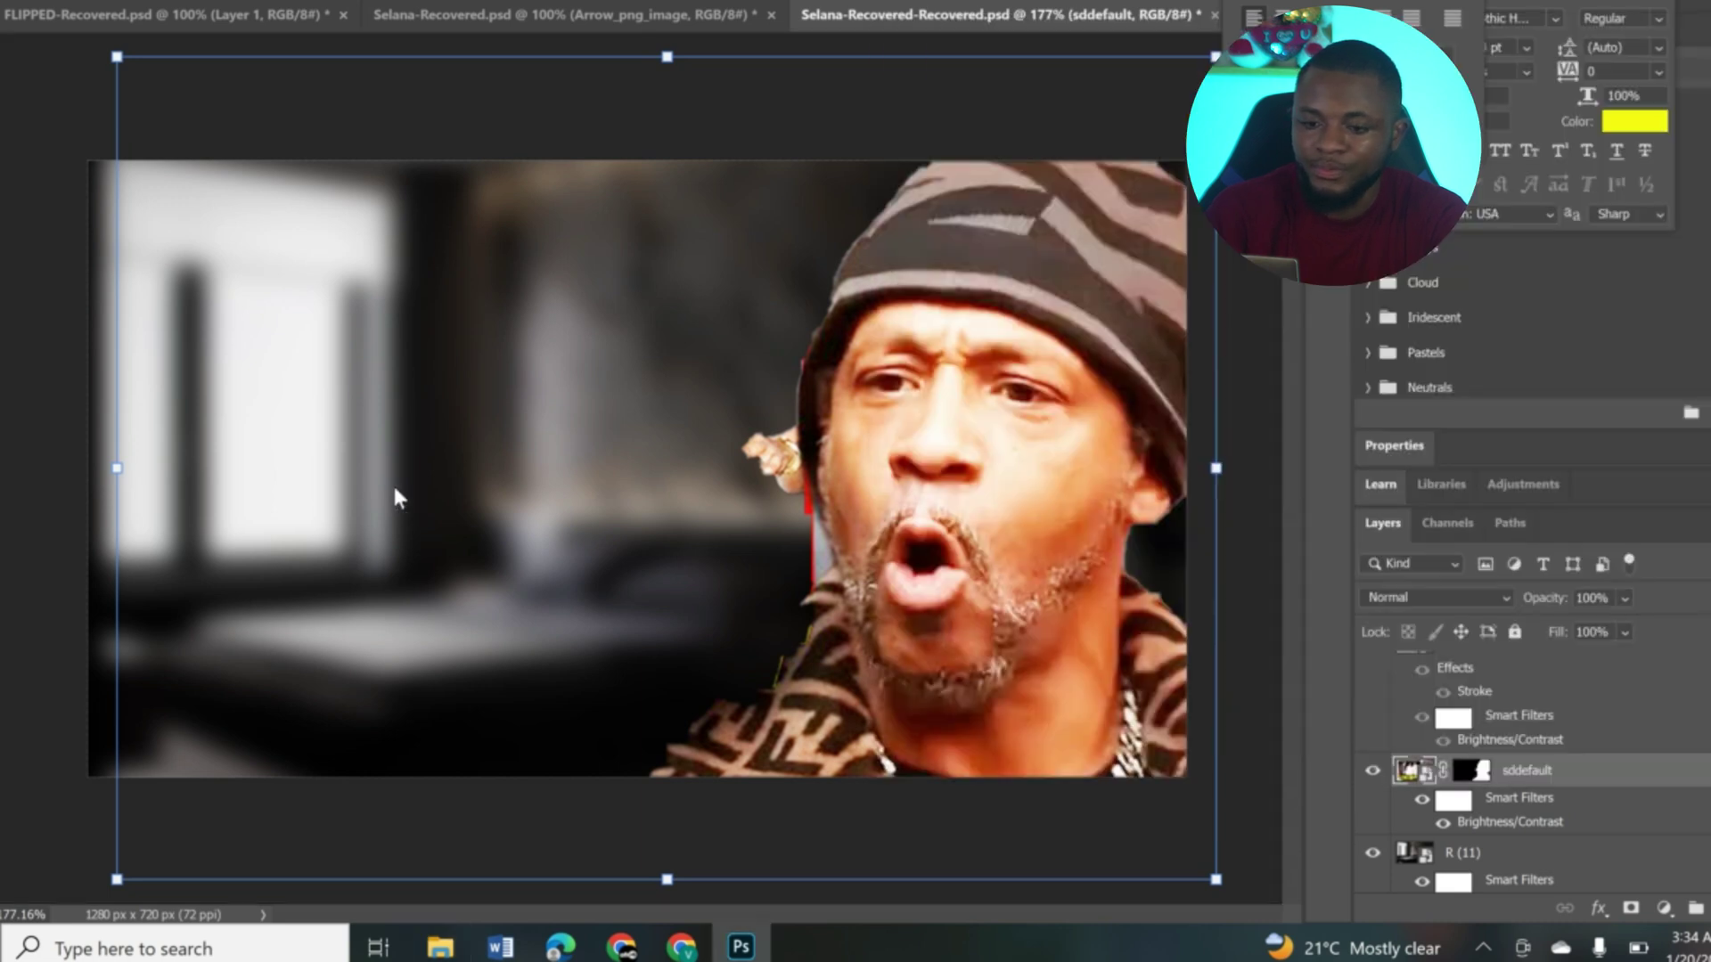
pyautogui.moveTo(703, 503); pyautogui.dragTo(449, 398)
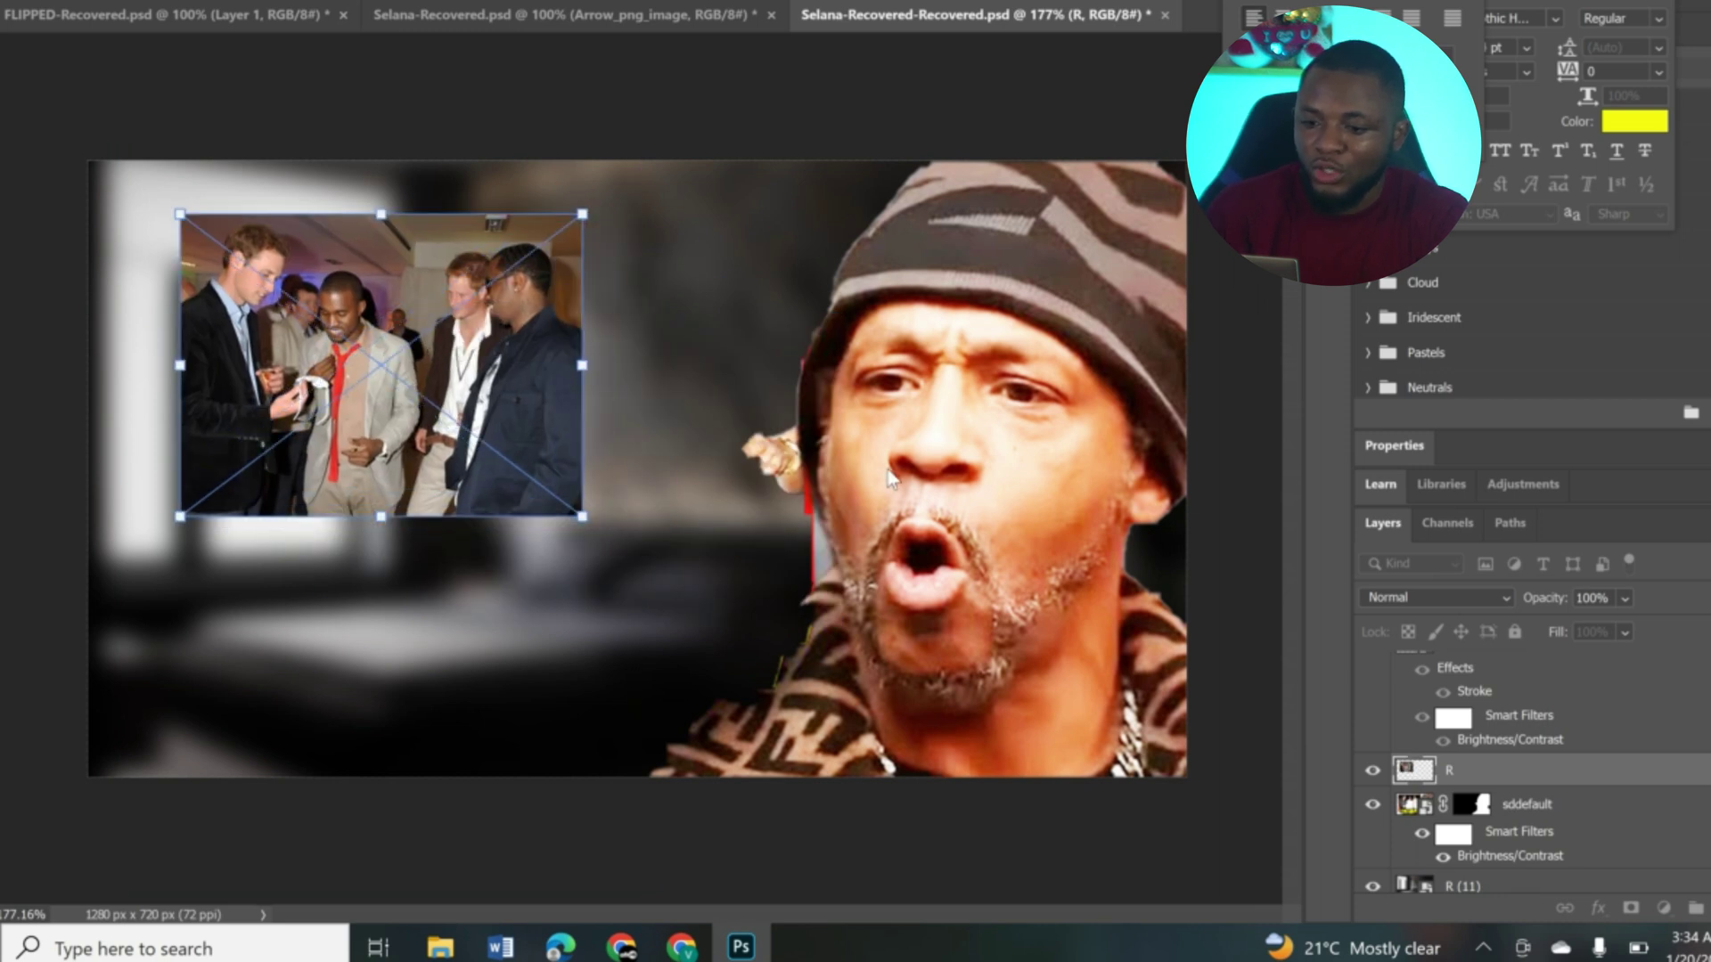
# Switch to the Katt Williams video page in the browser, close the share dialog and examine the original thumbnail's layout.
pyautogui.click(560, 947)
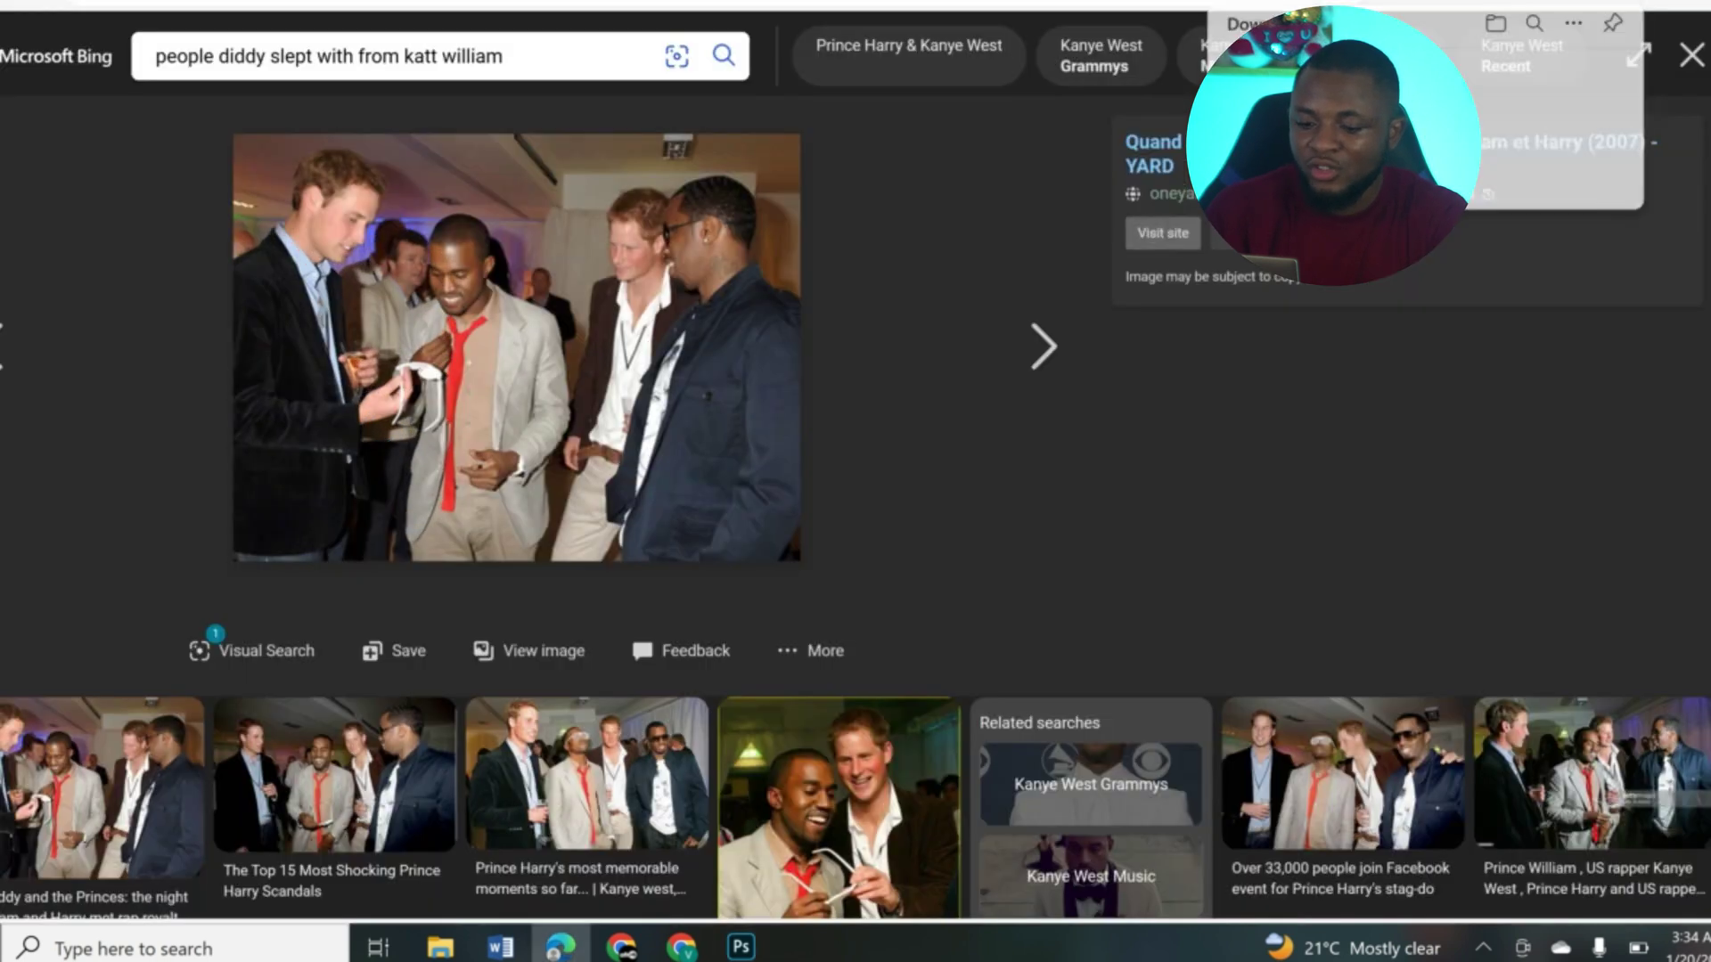
pyautogui.hotkey('ctrl', 'Tab')
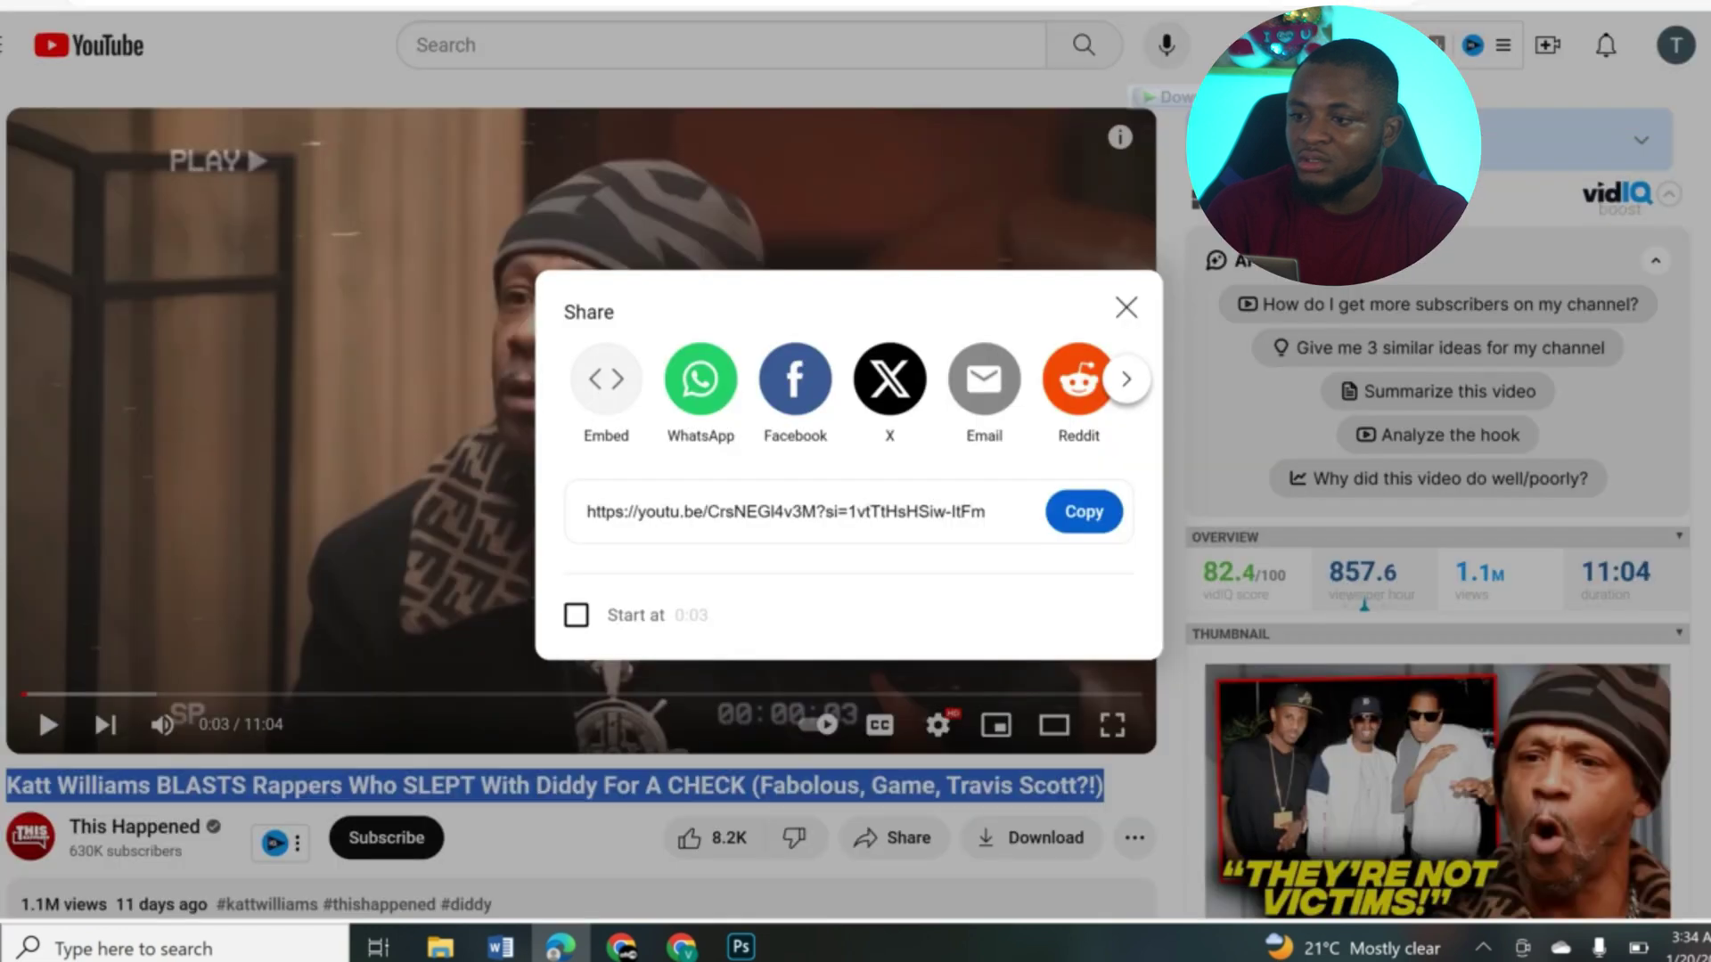
pyautogui.scroll(-3, 1456, 673)
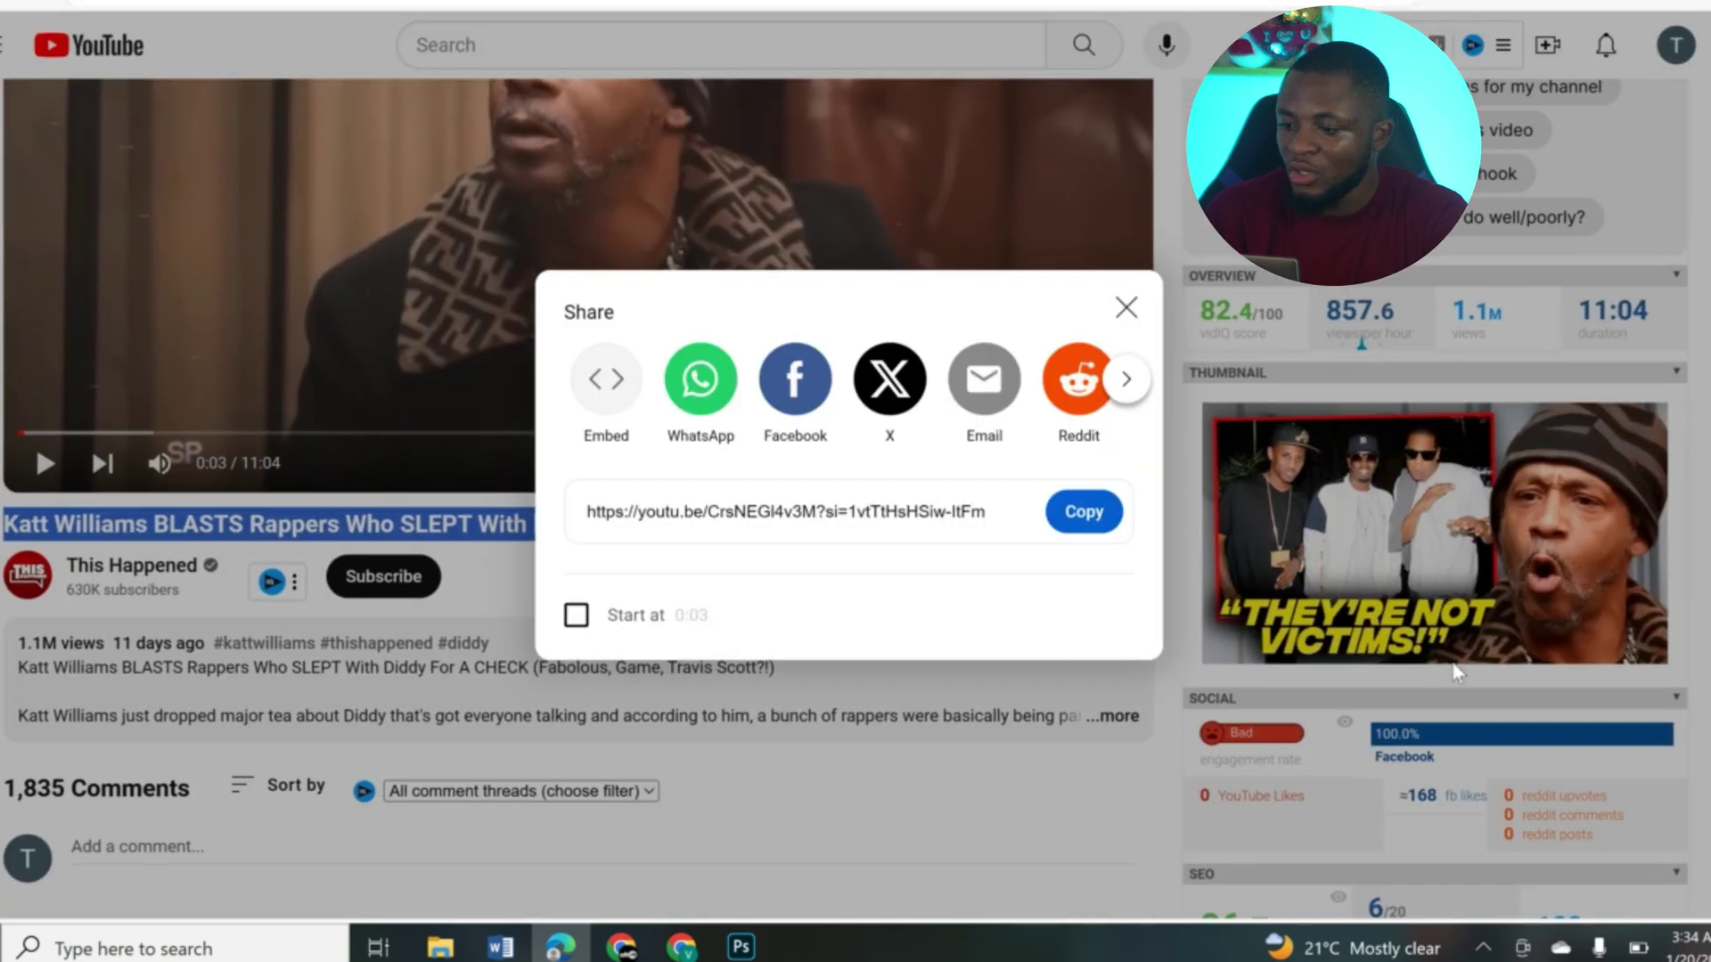
pyautogui.click(1126, 307)
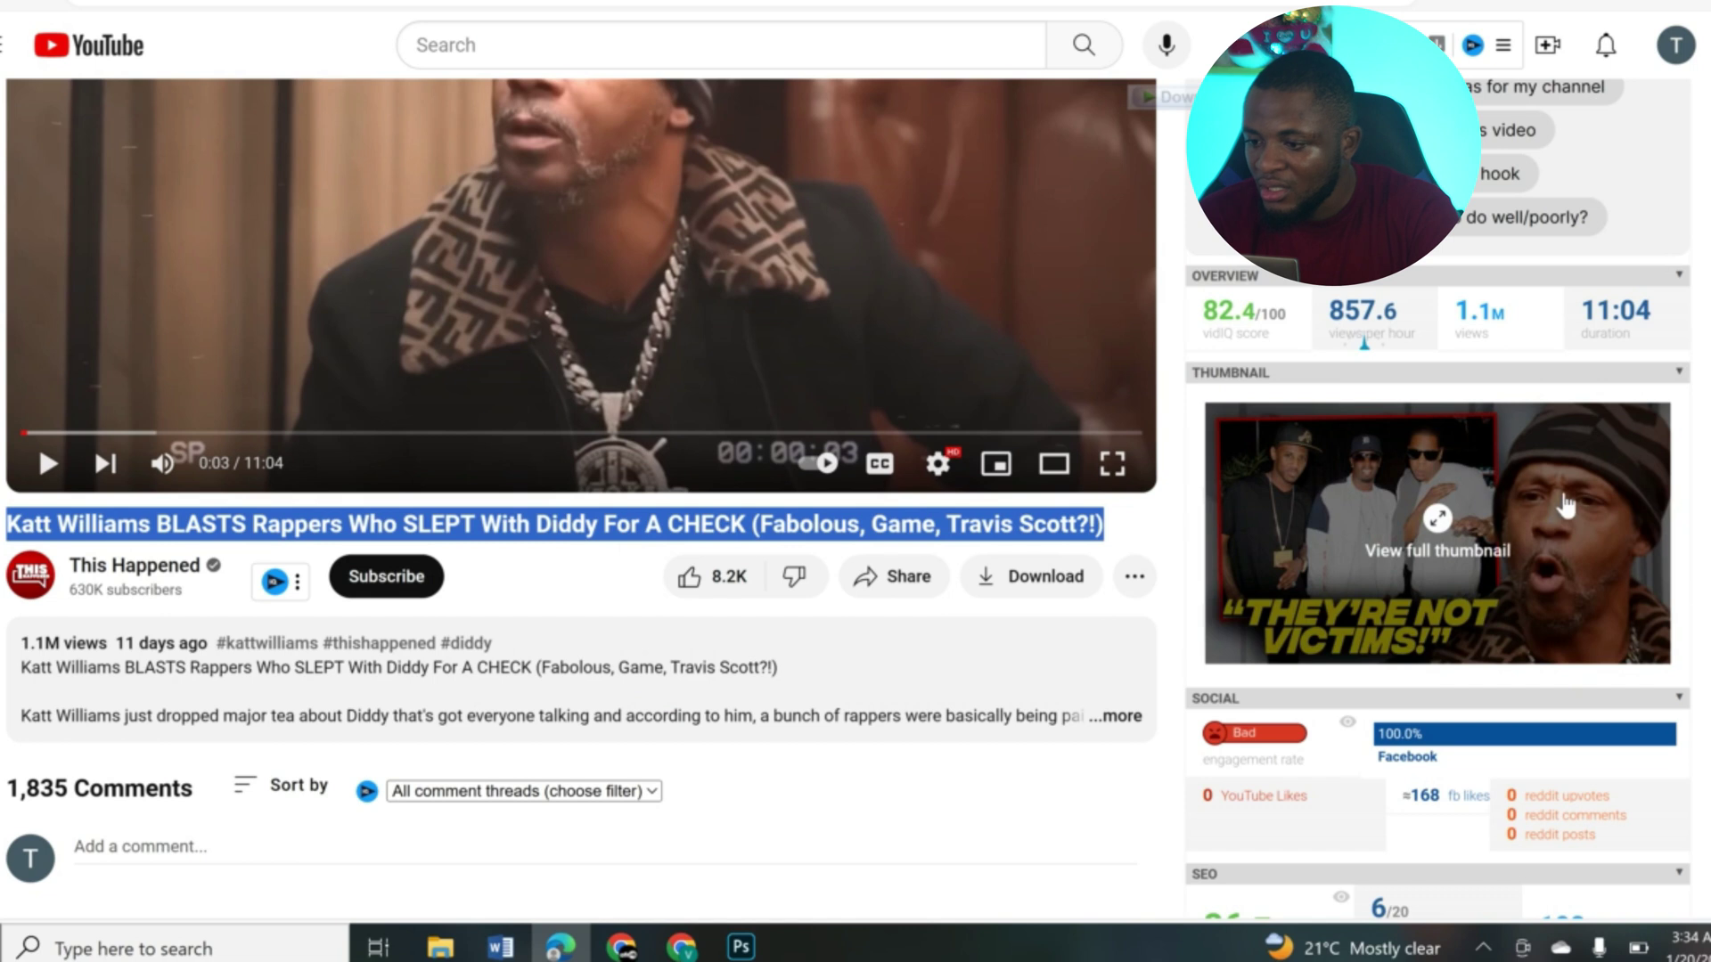
# Return to the channel's video list in the browser, switch back to Photoshop and commit the placed photo R.
pyautogui.hotkey('alt', 'Left')
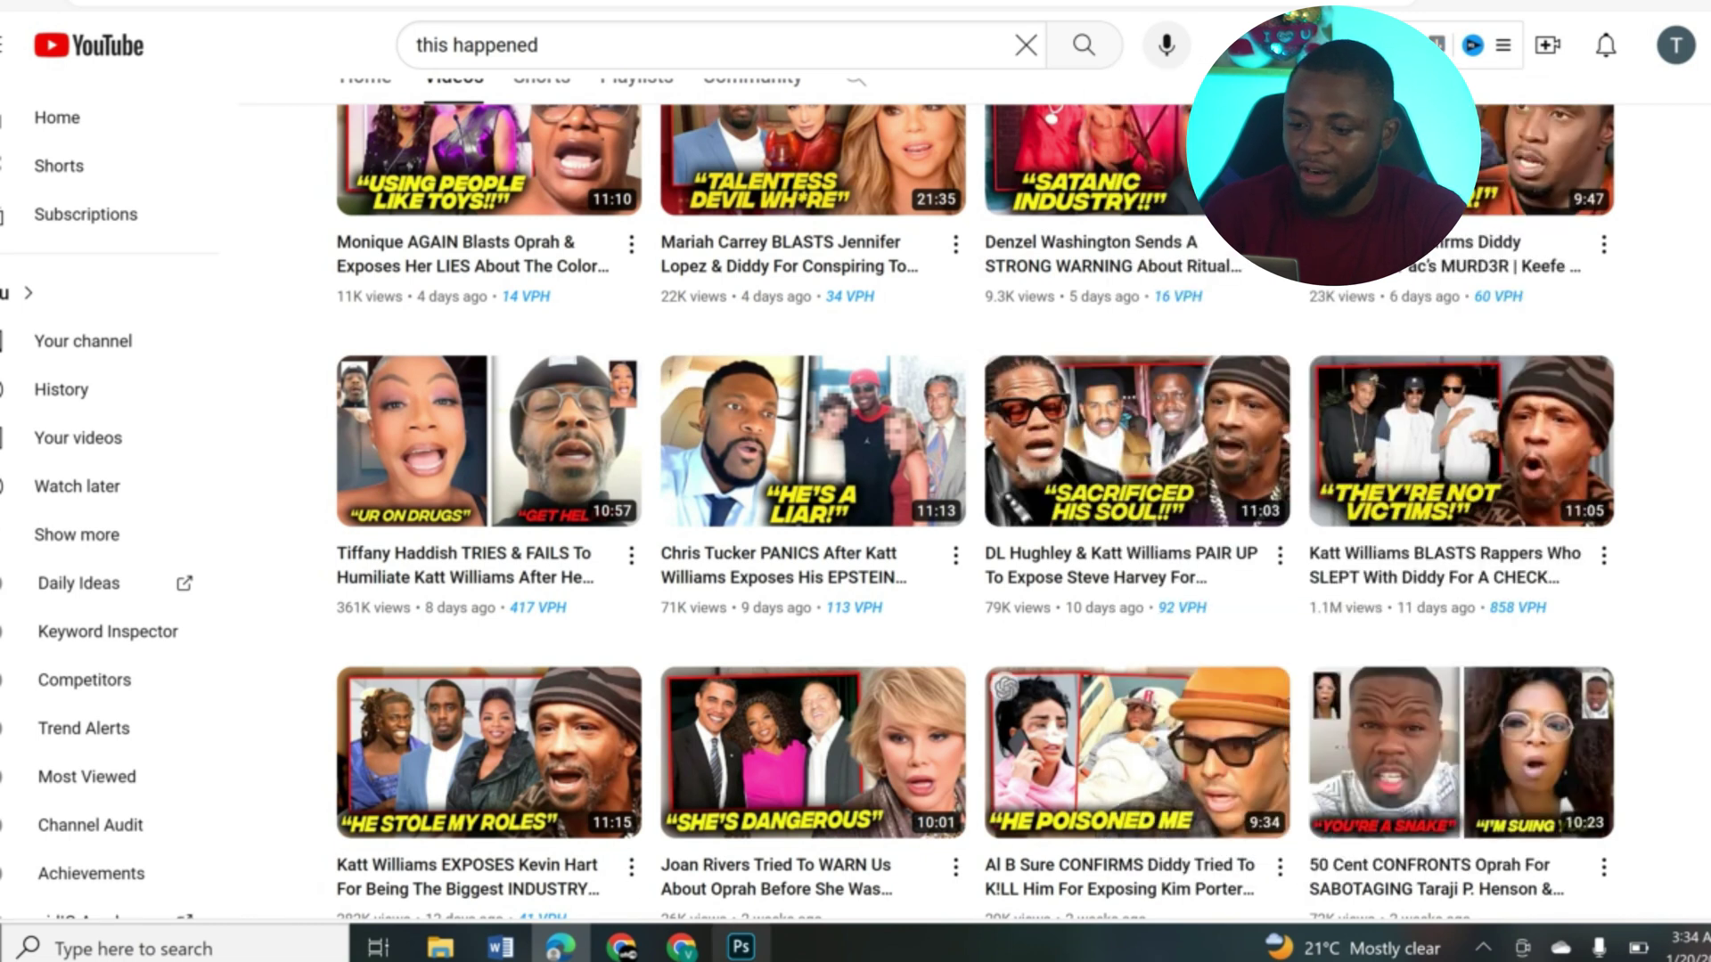
pyautogui.click(741, 947)
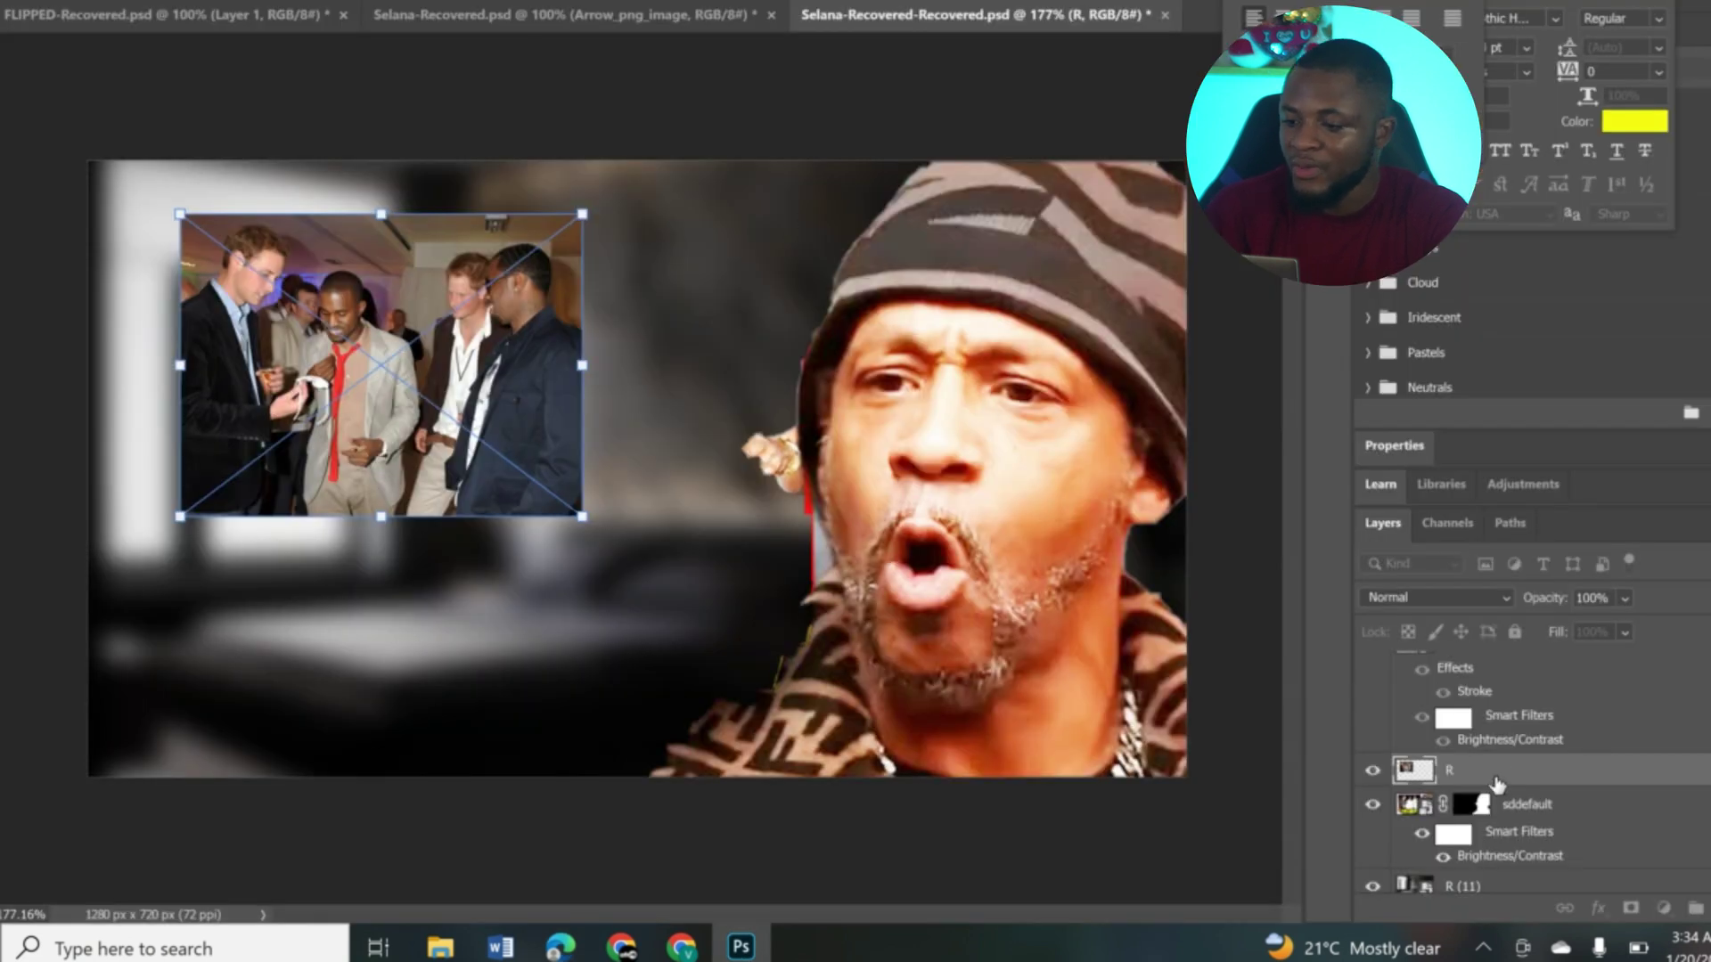
pyautogui.press('Return')
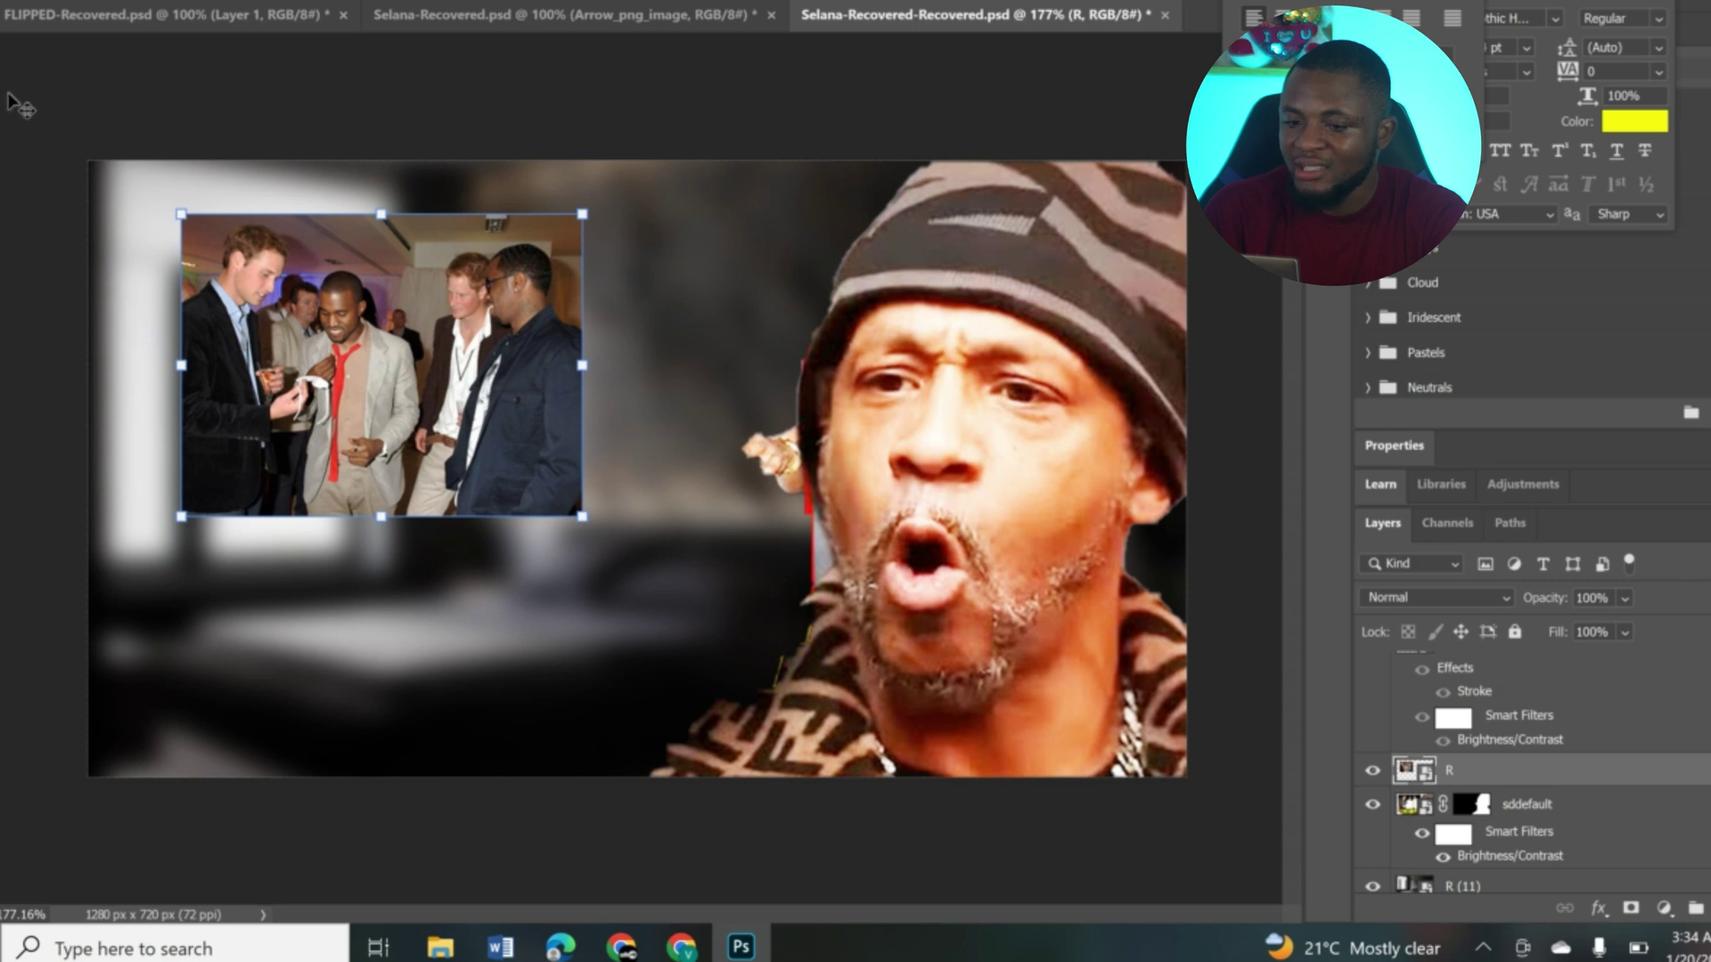
# Add an Outer Glow effect in orange f19717 to the sddefault cutout, with 9% spread and 57 px size.
pyautogui.click(1537, 805)
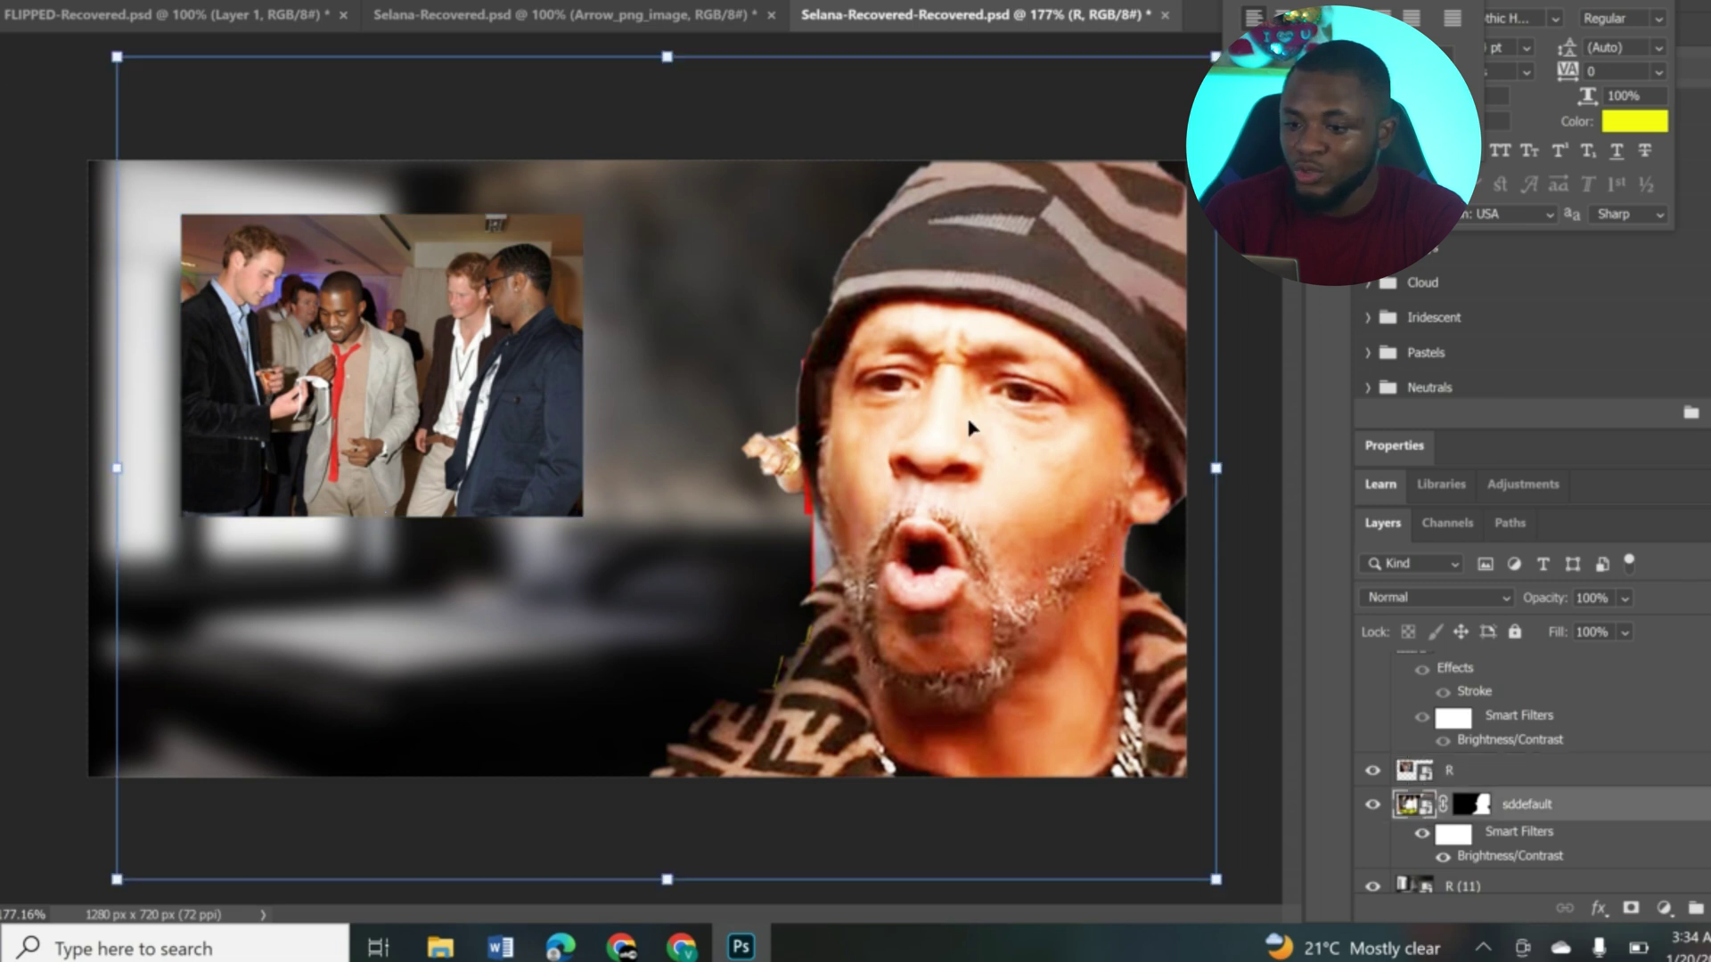
pyautogui.doubleClick(1595, 817)
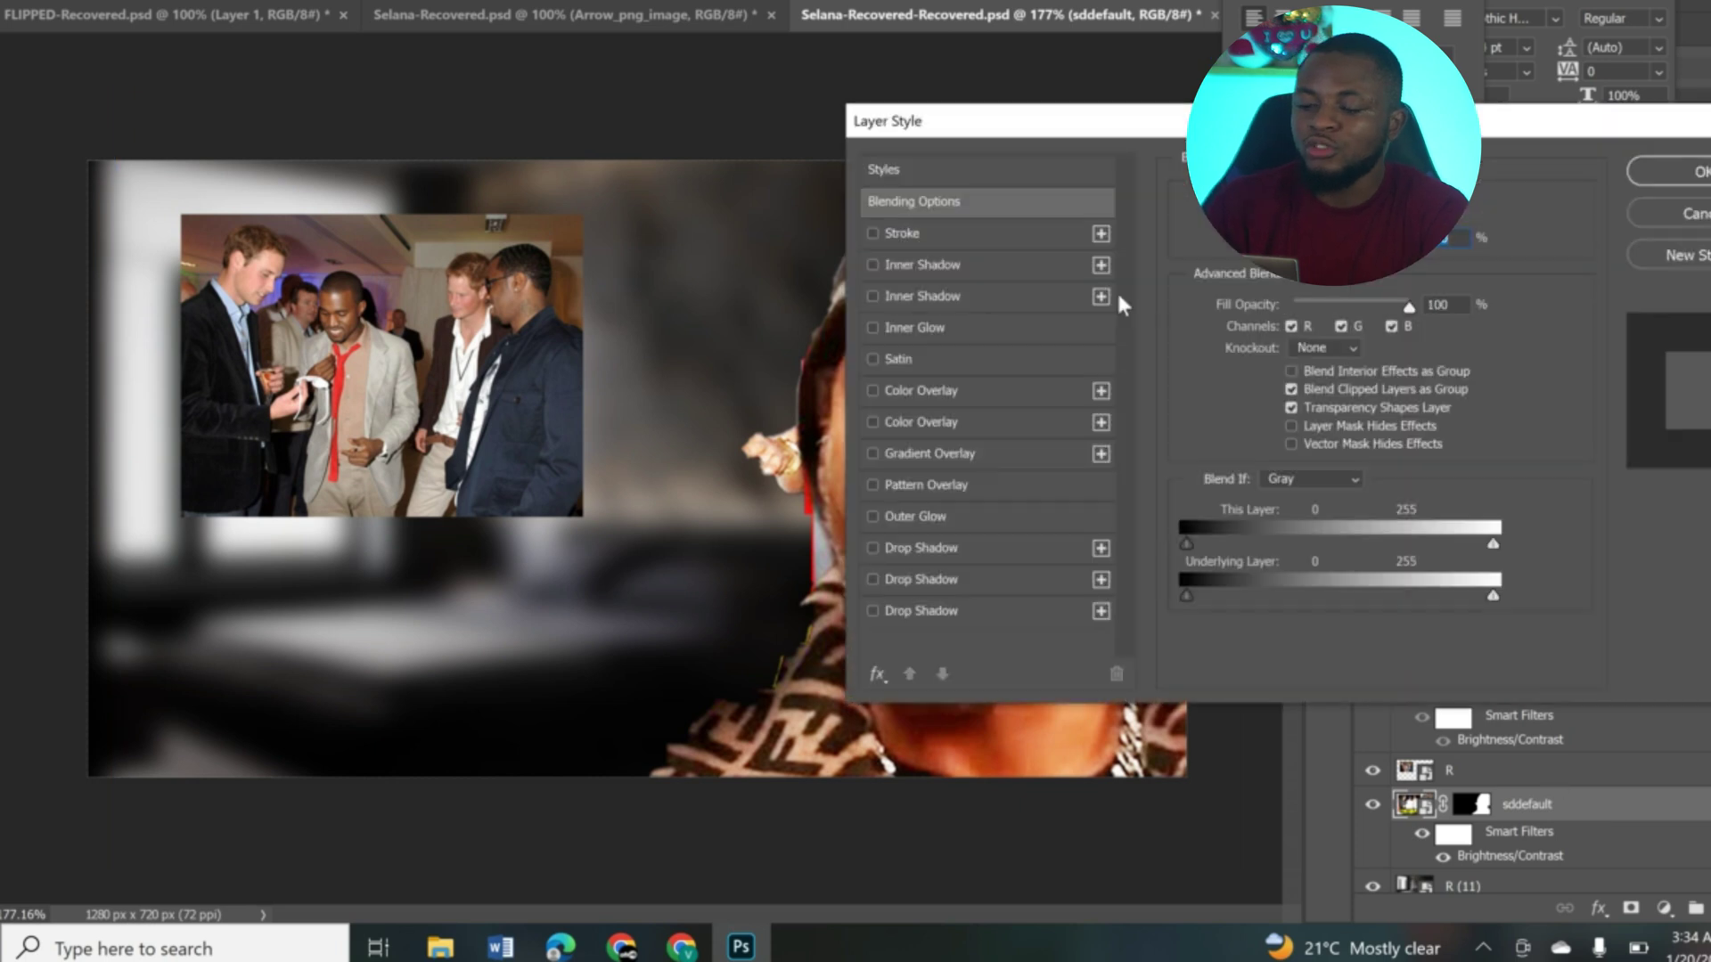
pyautogui.click(873, 516)
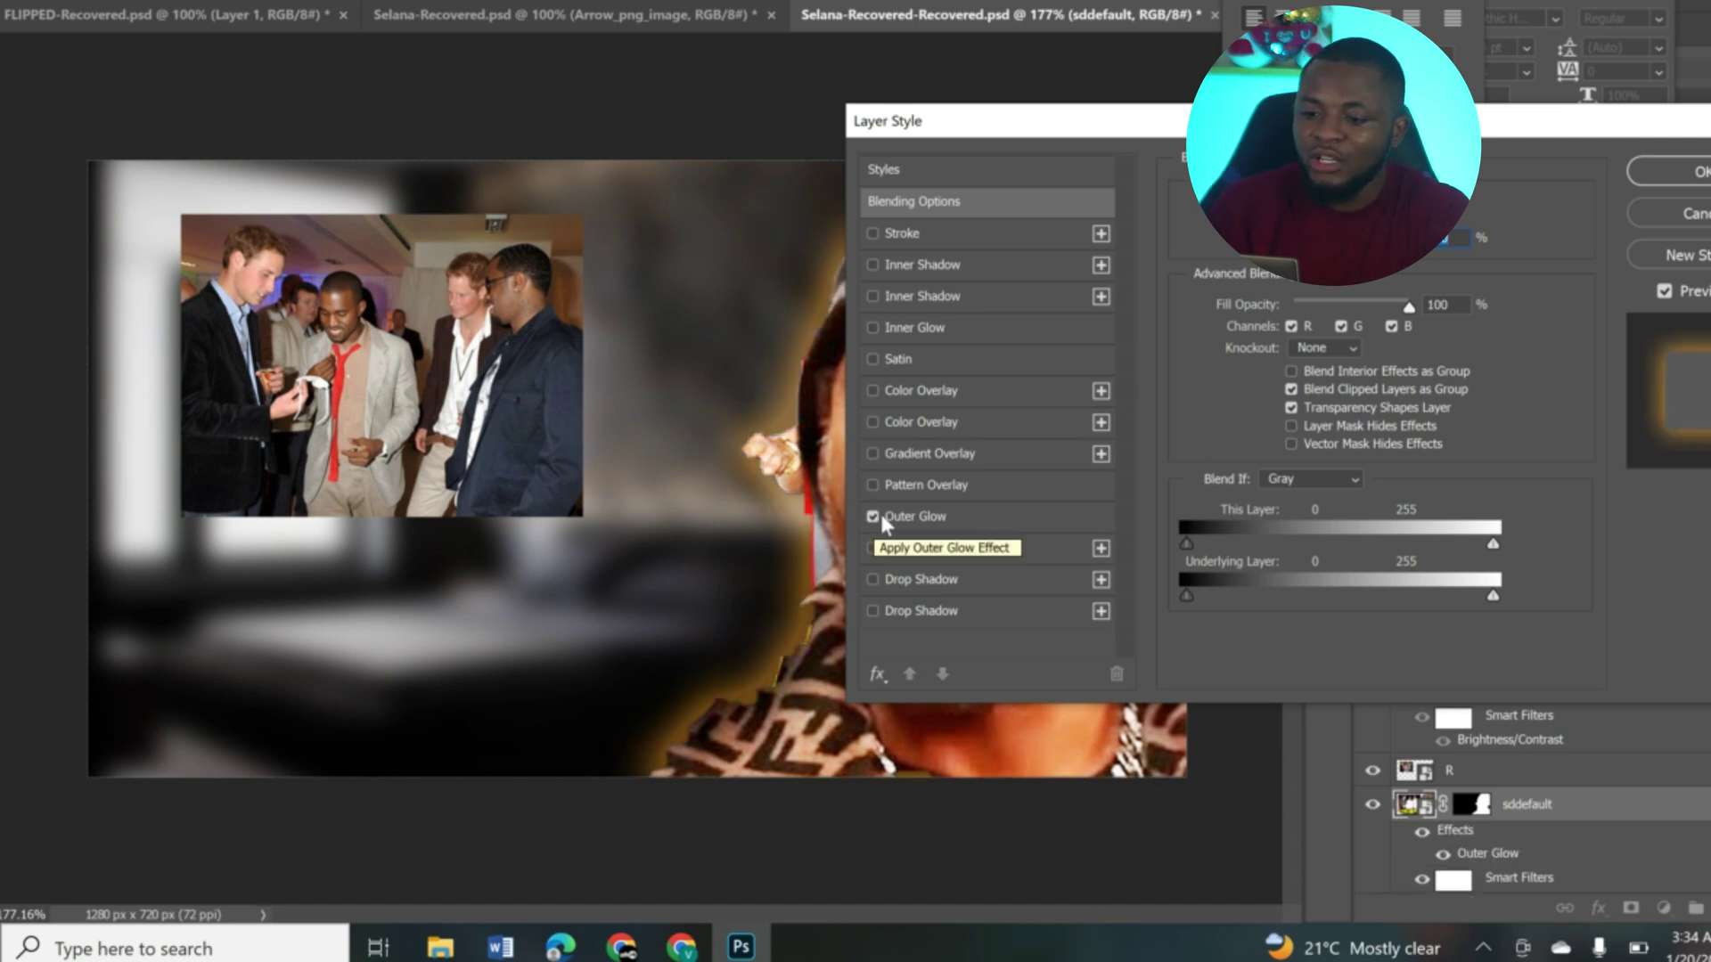
pyautogui.click(895, 521)
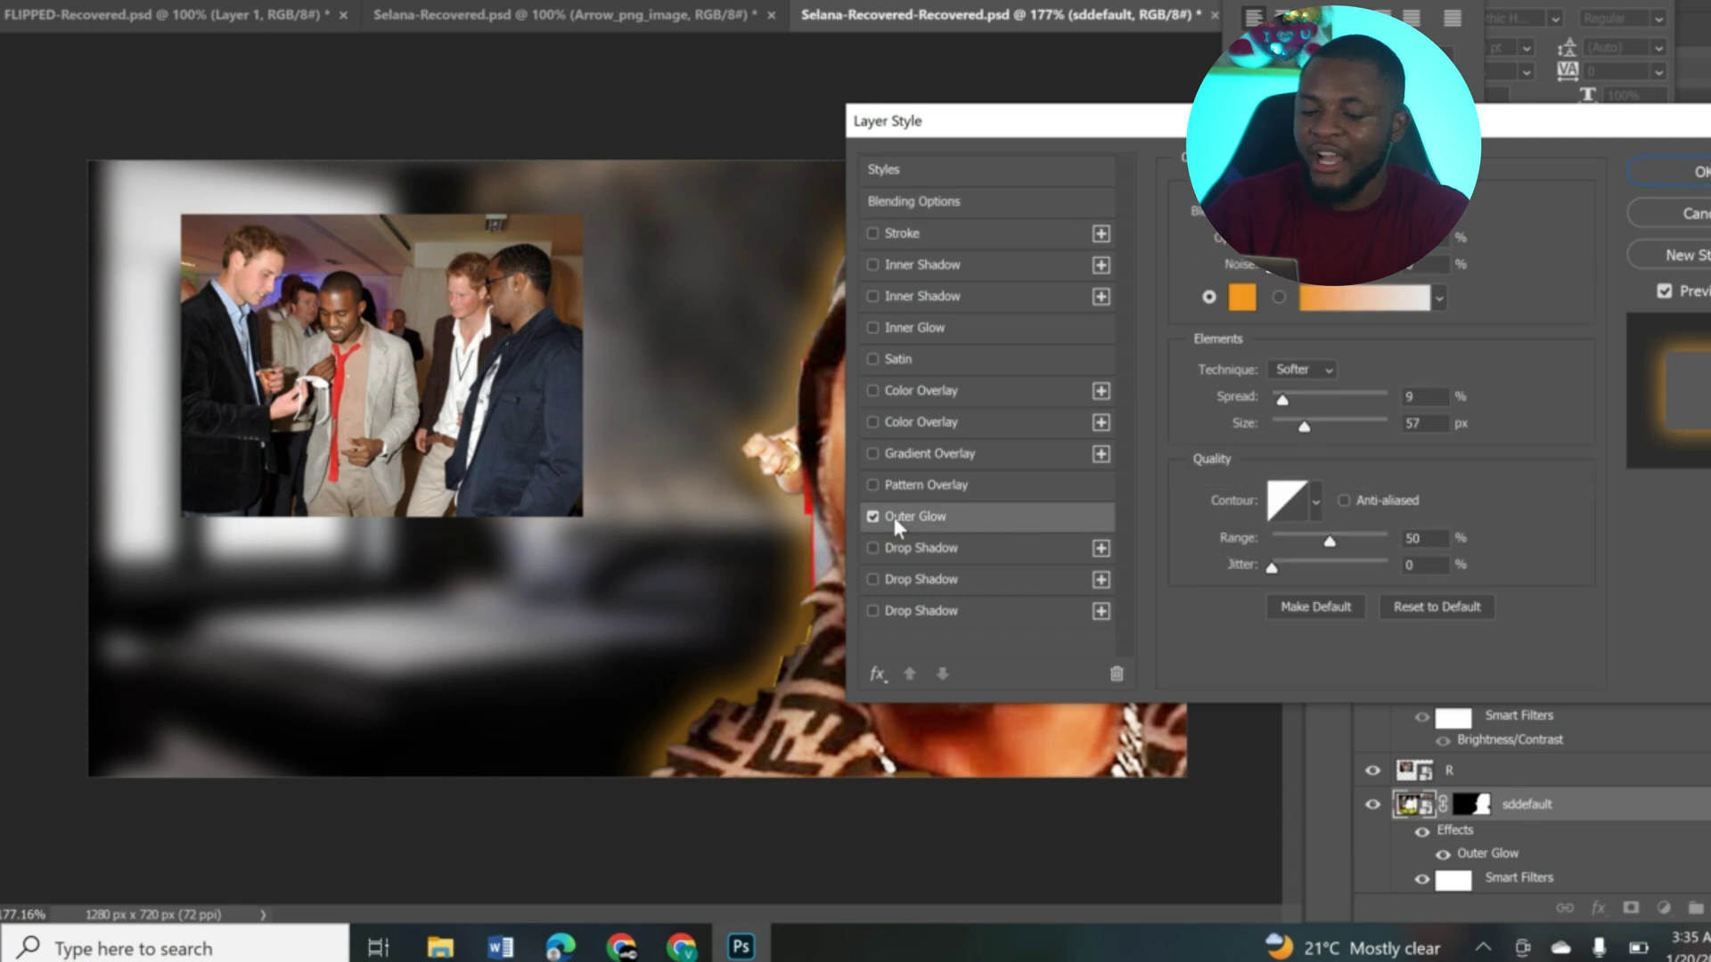
pyautogui.click(1243, 300)
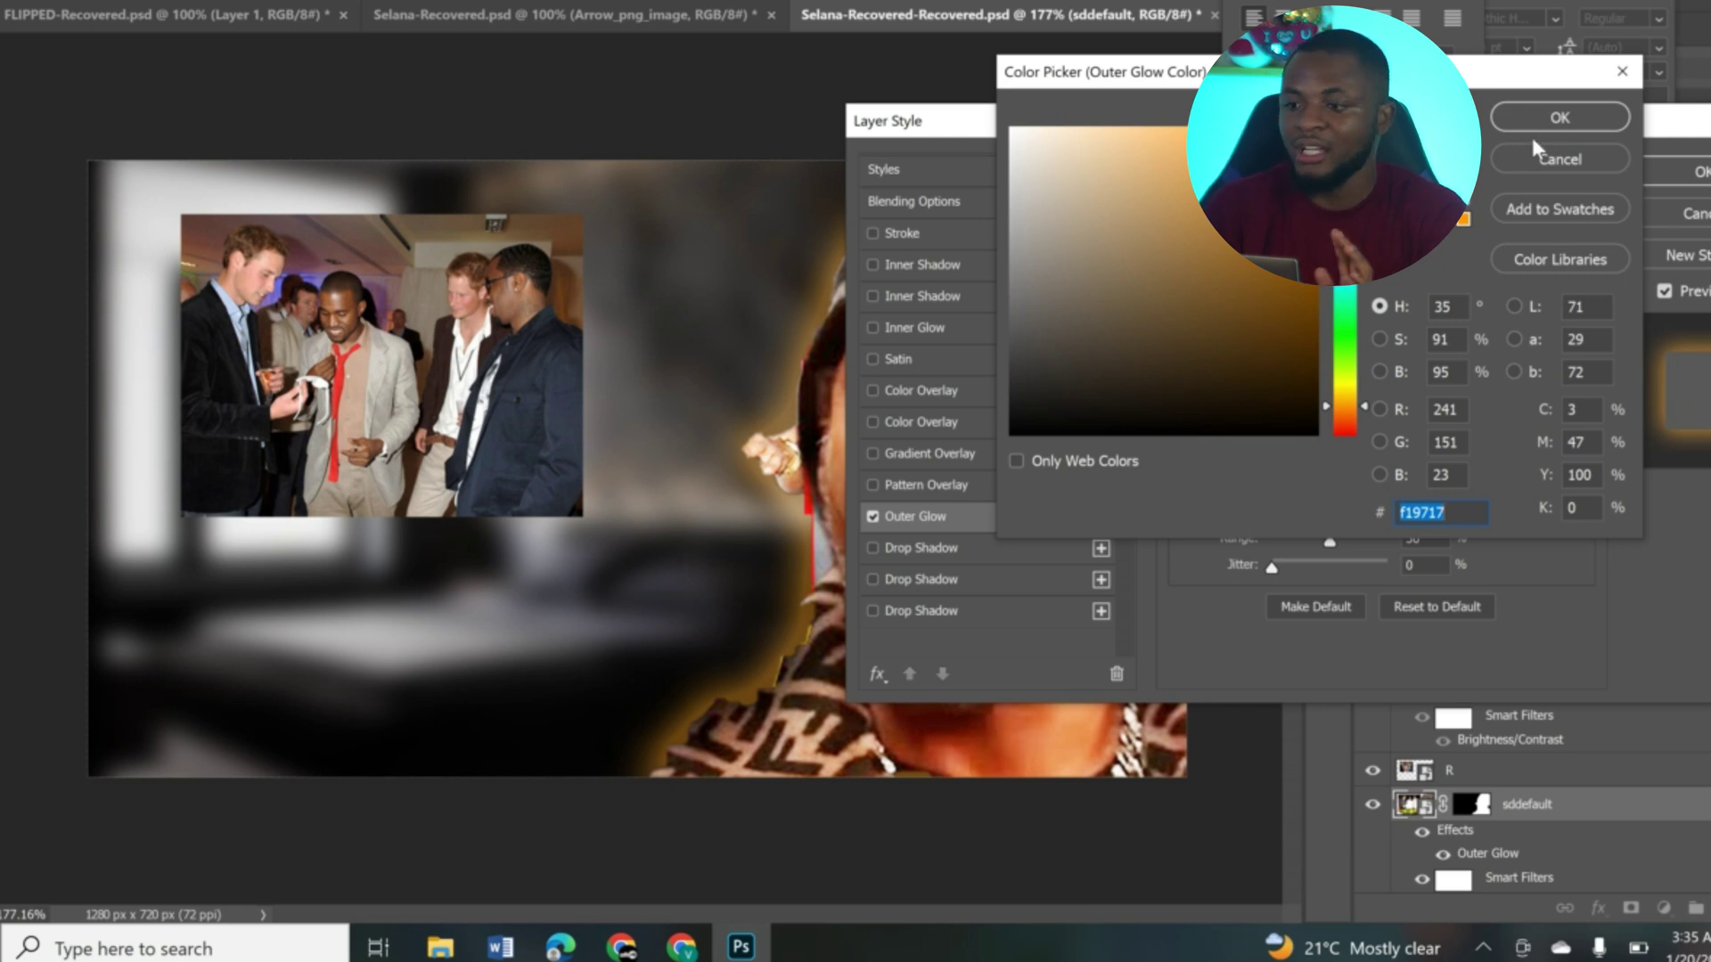
pyautogui.click(1550, 115)
pyautogui.click(1668, 174)
pyautogui.hotkey('ctrl', 't')
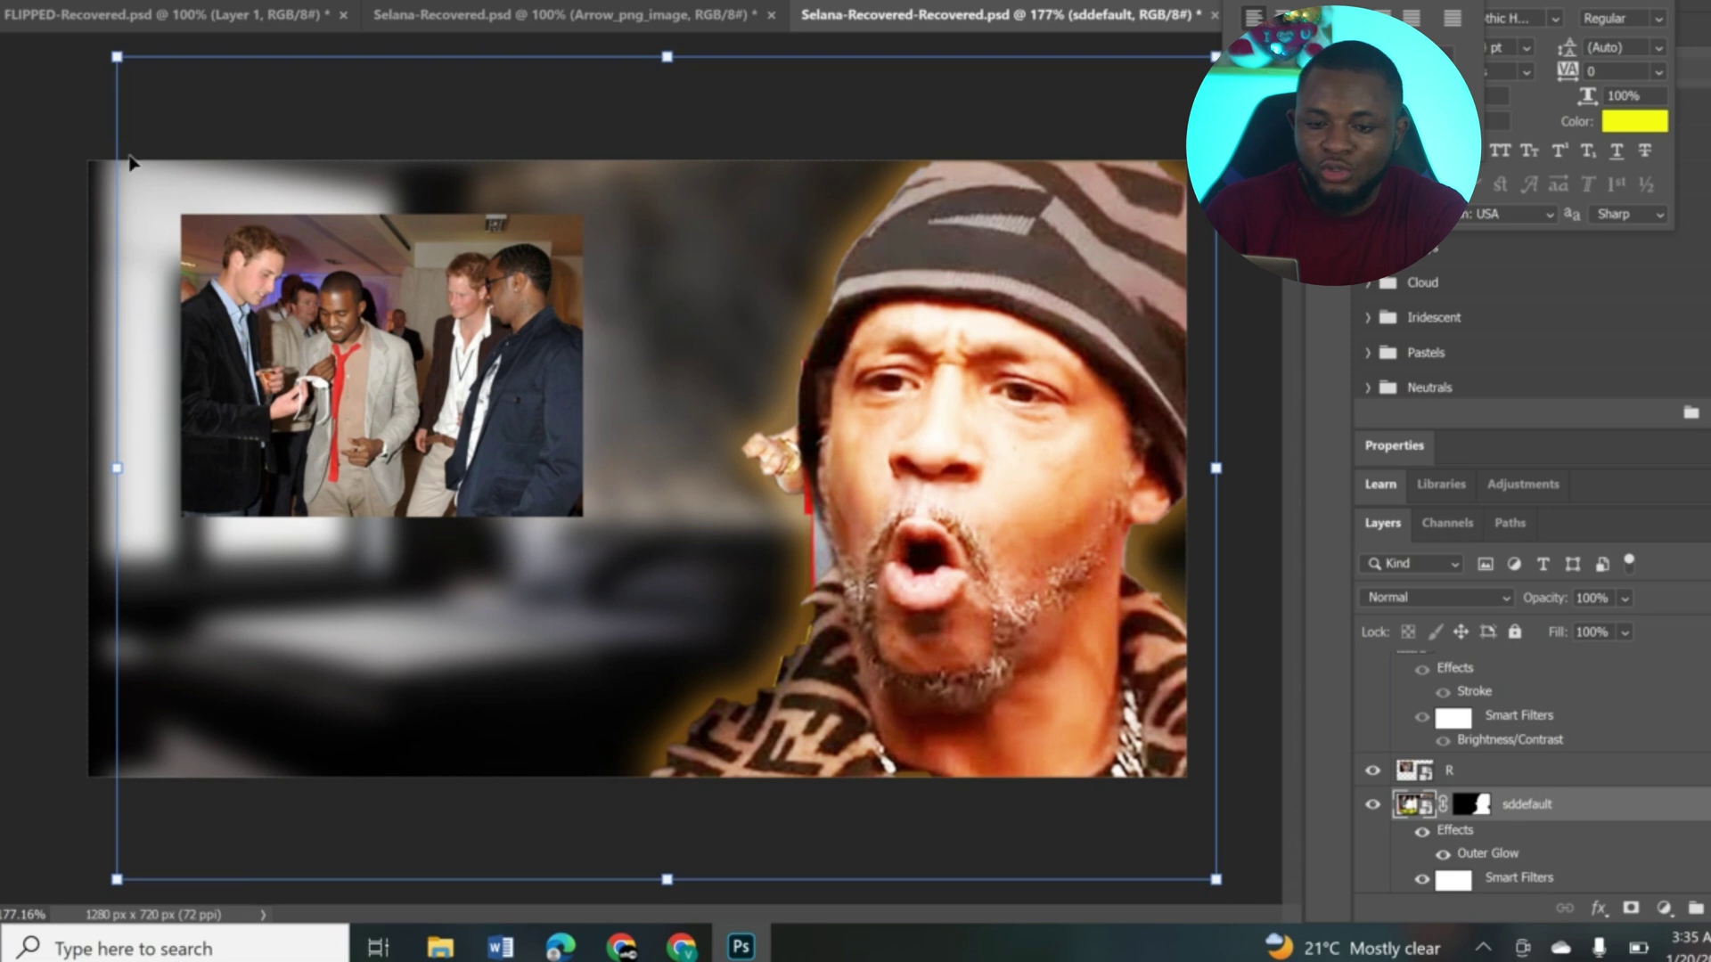
# Check the channel's thumbnails in the browser, return to Photoshop and enlarge photo R until it nearly reaches the man's cutout.
pyautogui.click(312, 285)
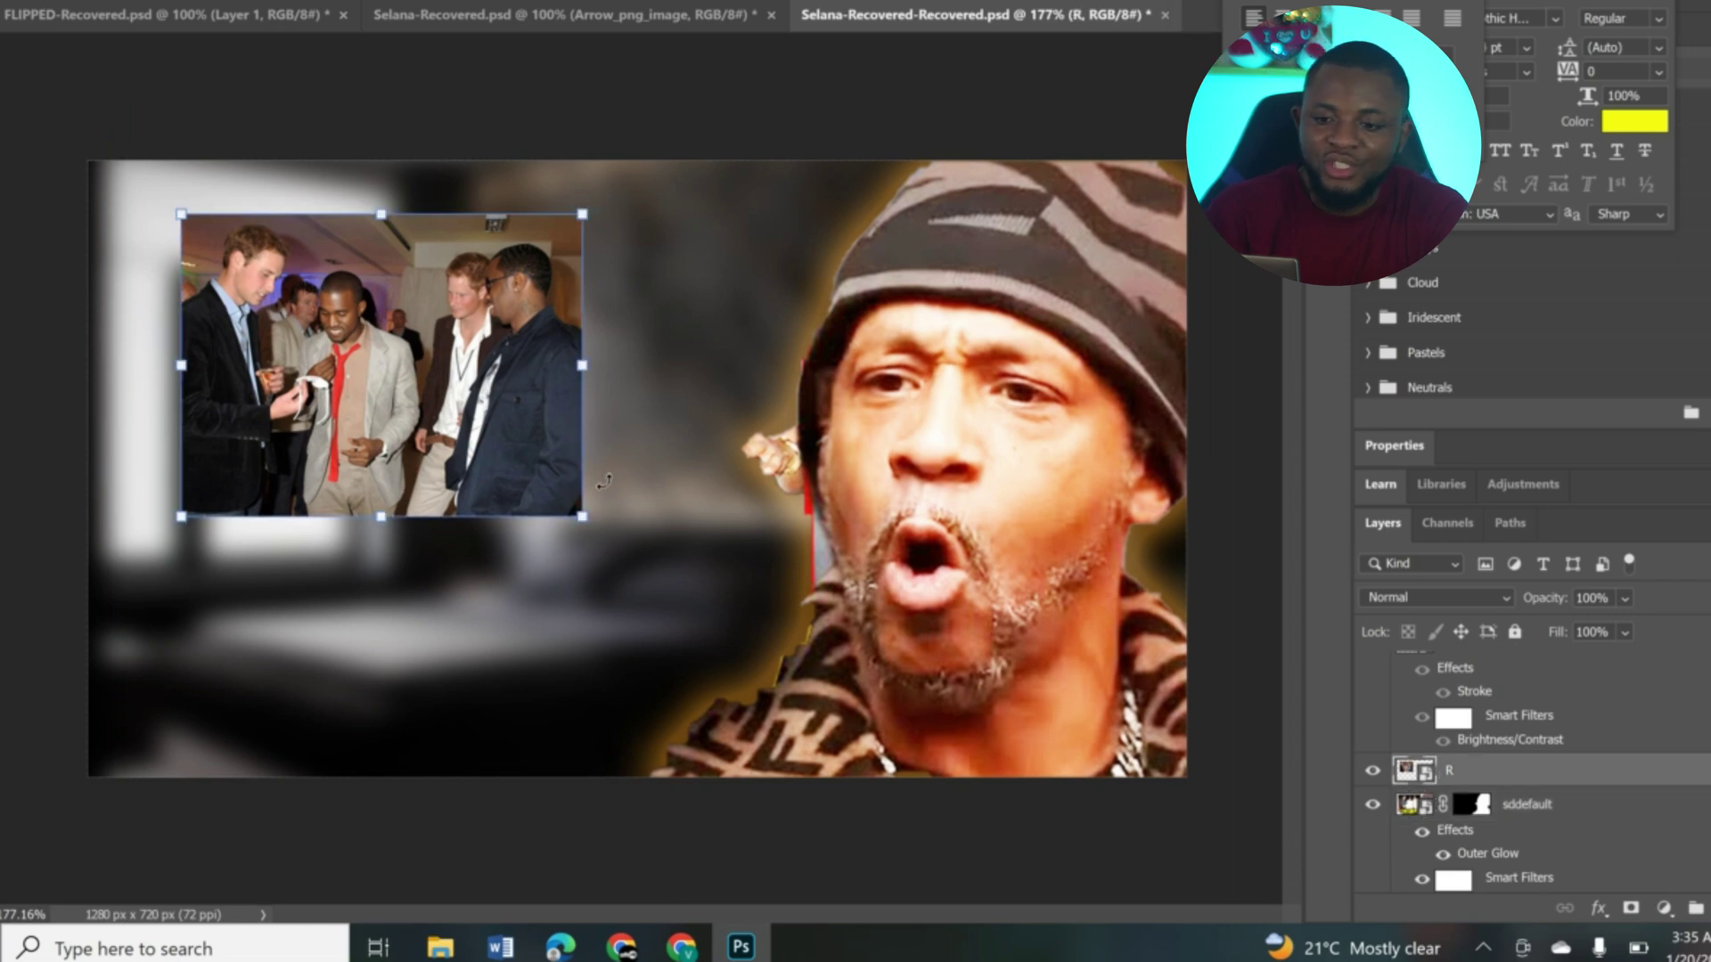
pyautogui.click(559, 945)
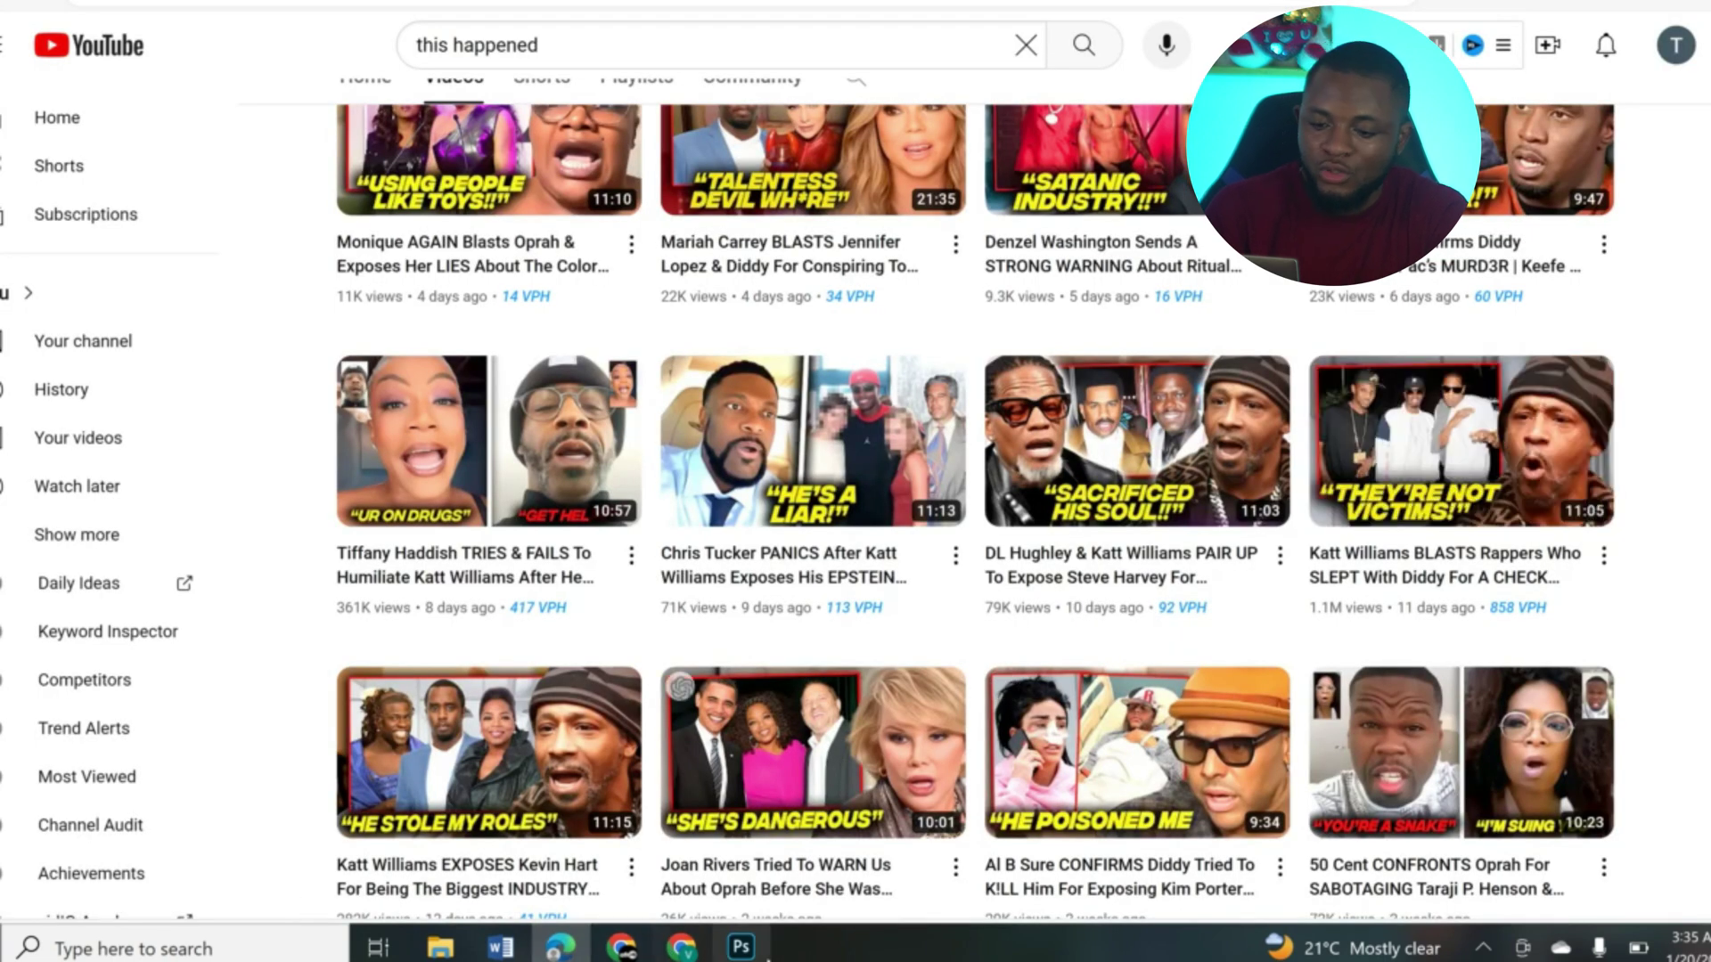
pyautogui.click(740, 946)
pyautogui.moveTo(581, 517); pyautogui.dragTo(756, 647)
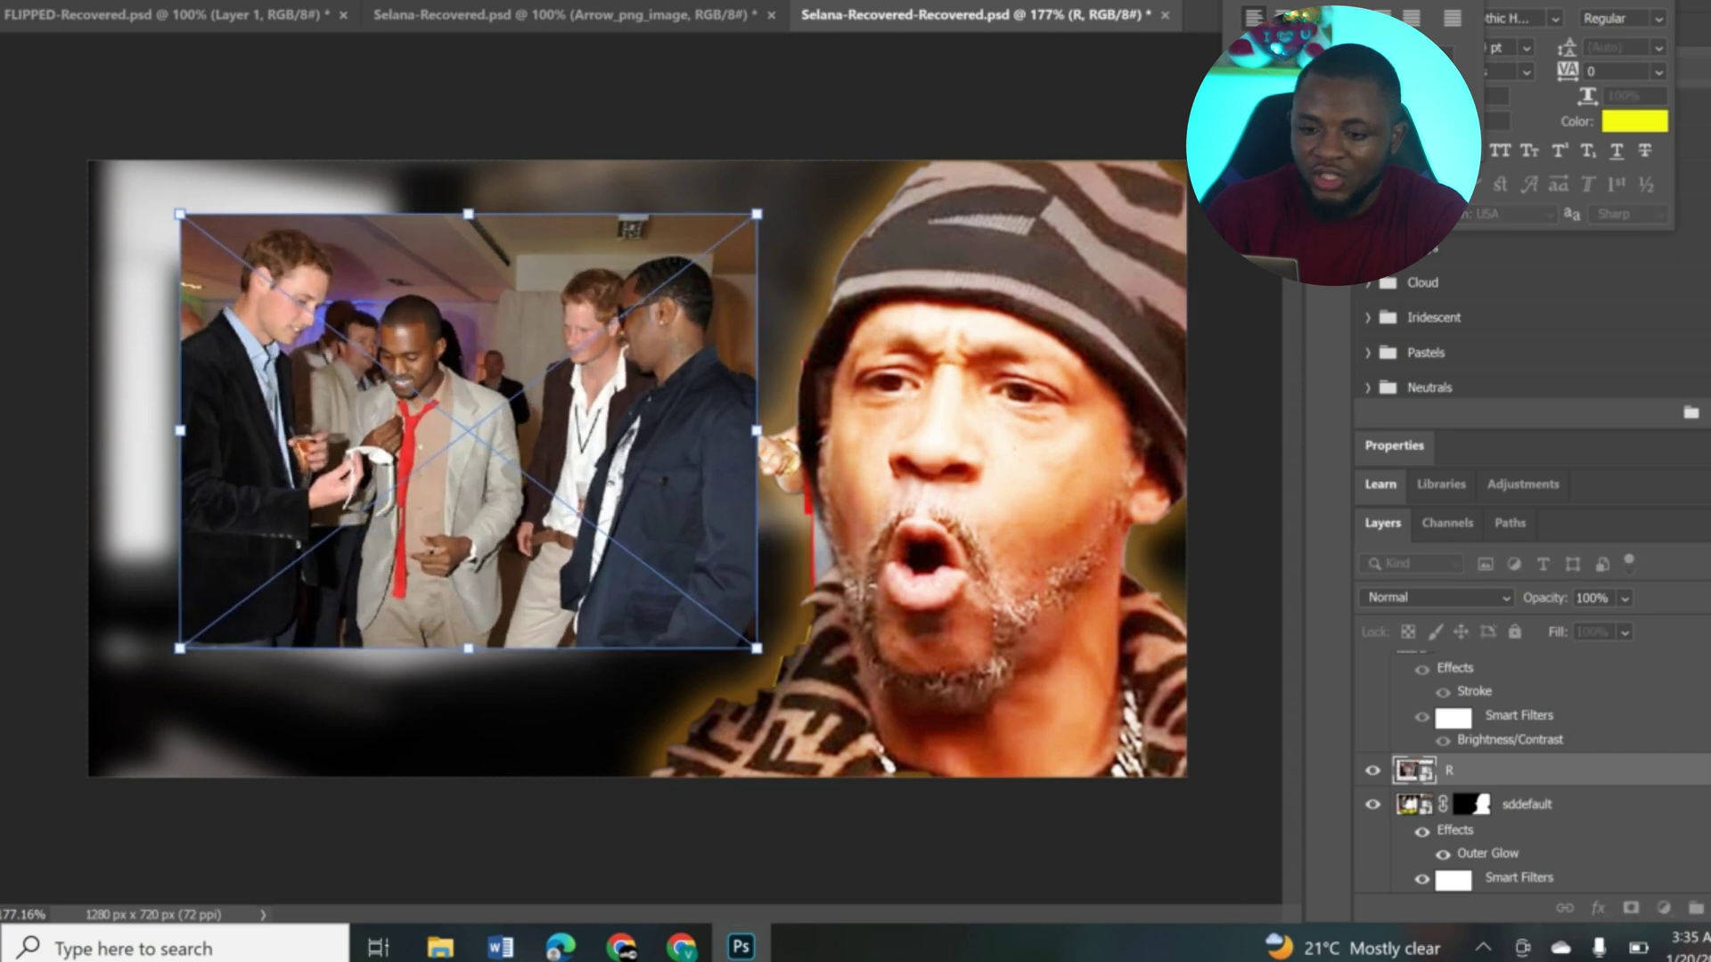
pyautogui.hotkey('alt', 'i')
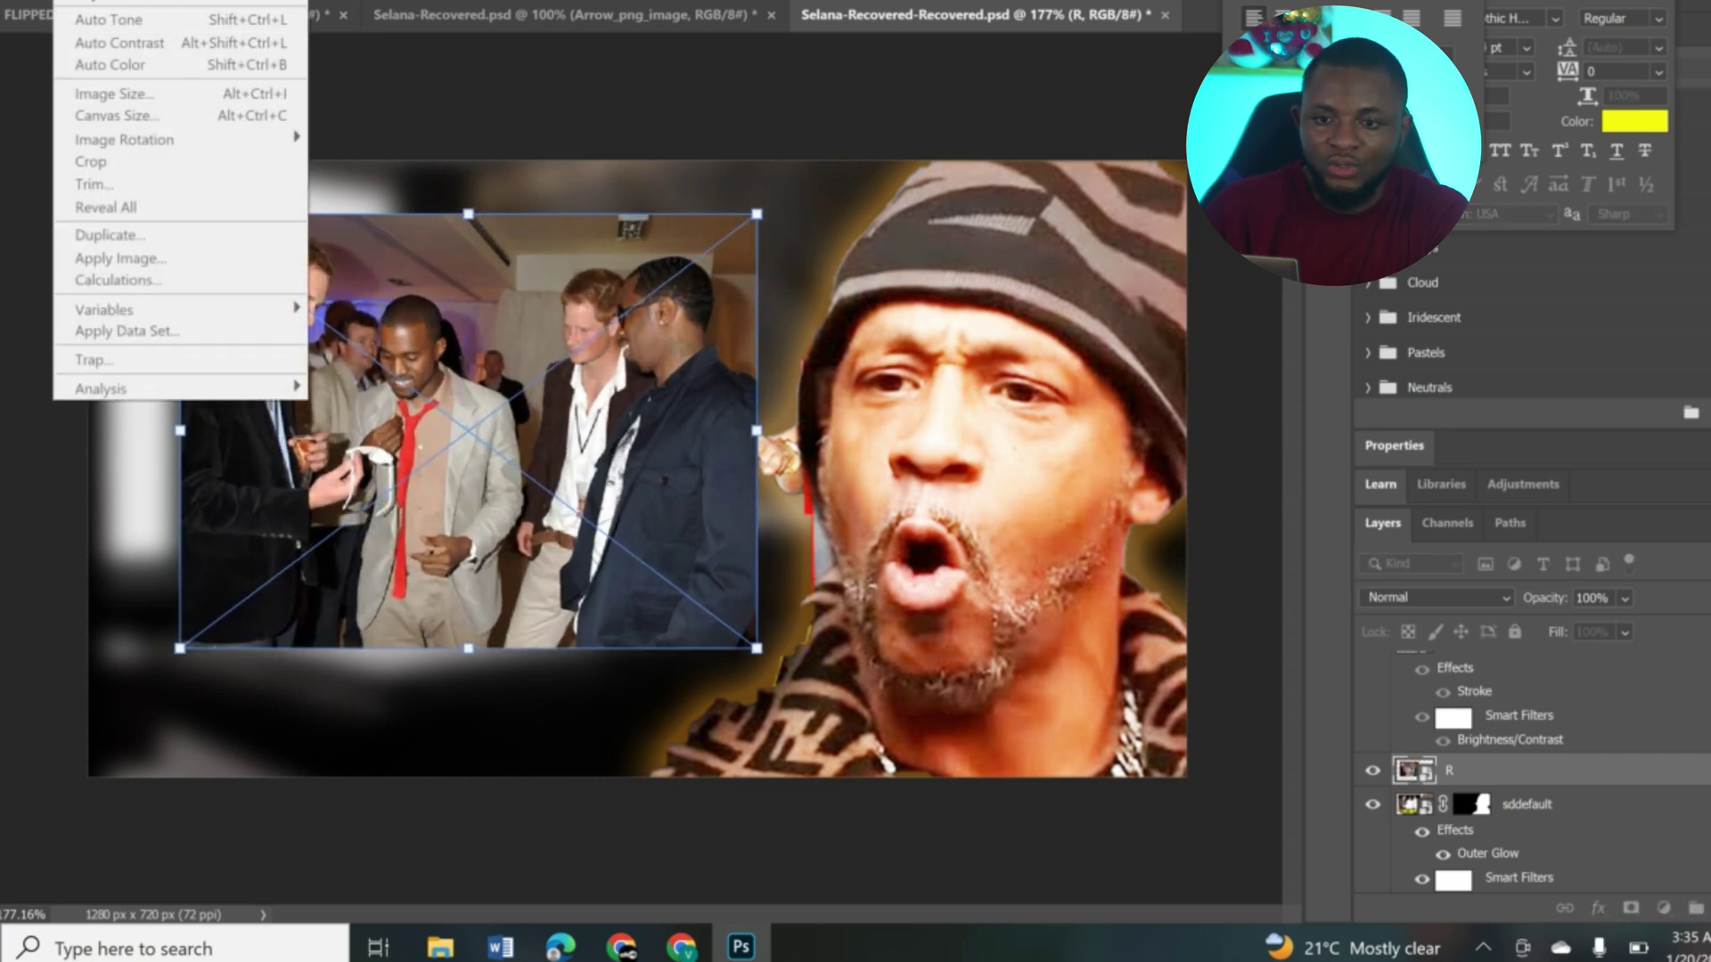
pyautogui.press('Escape')
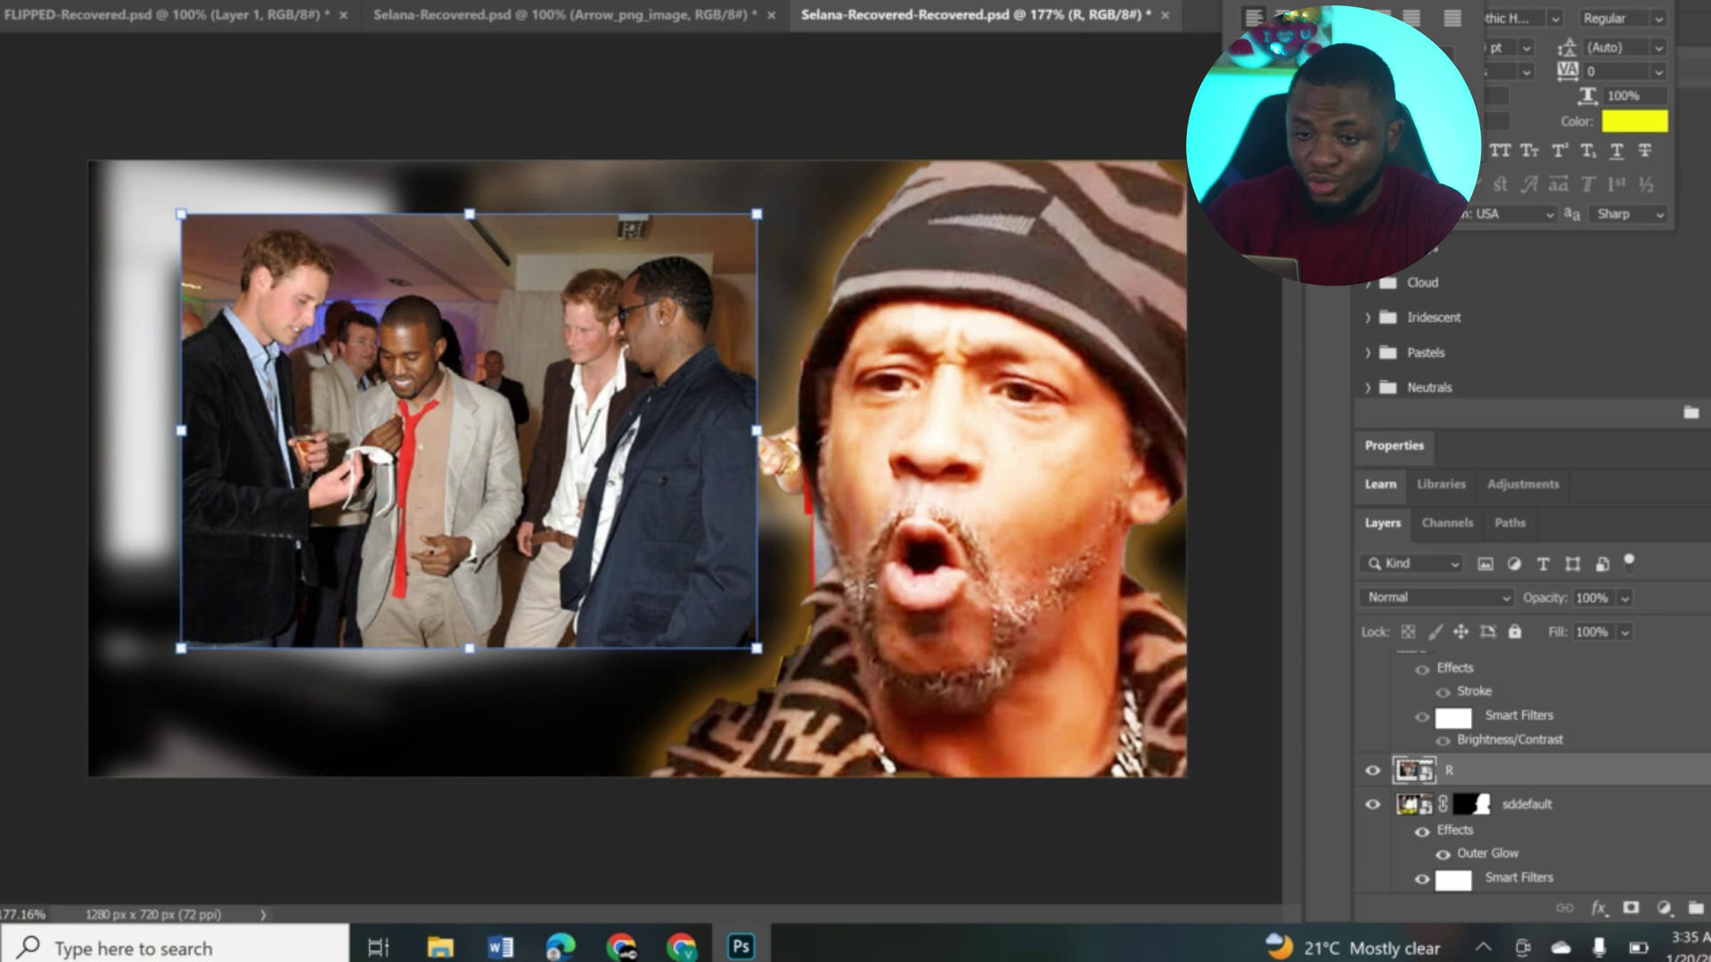
# Apply Brightness/Contrast to photo R, raising its brightness and contrast.
pyautogui.hotkey('alt', 'i')
pyautogui.moveTo(268, 1)
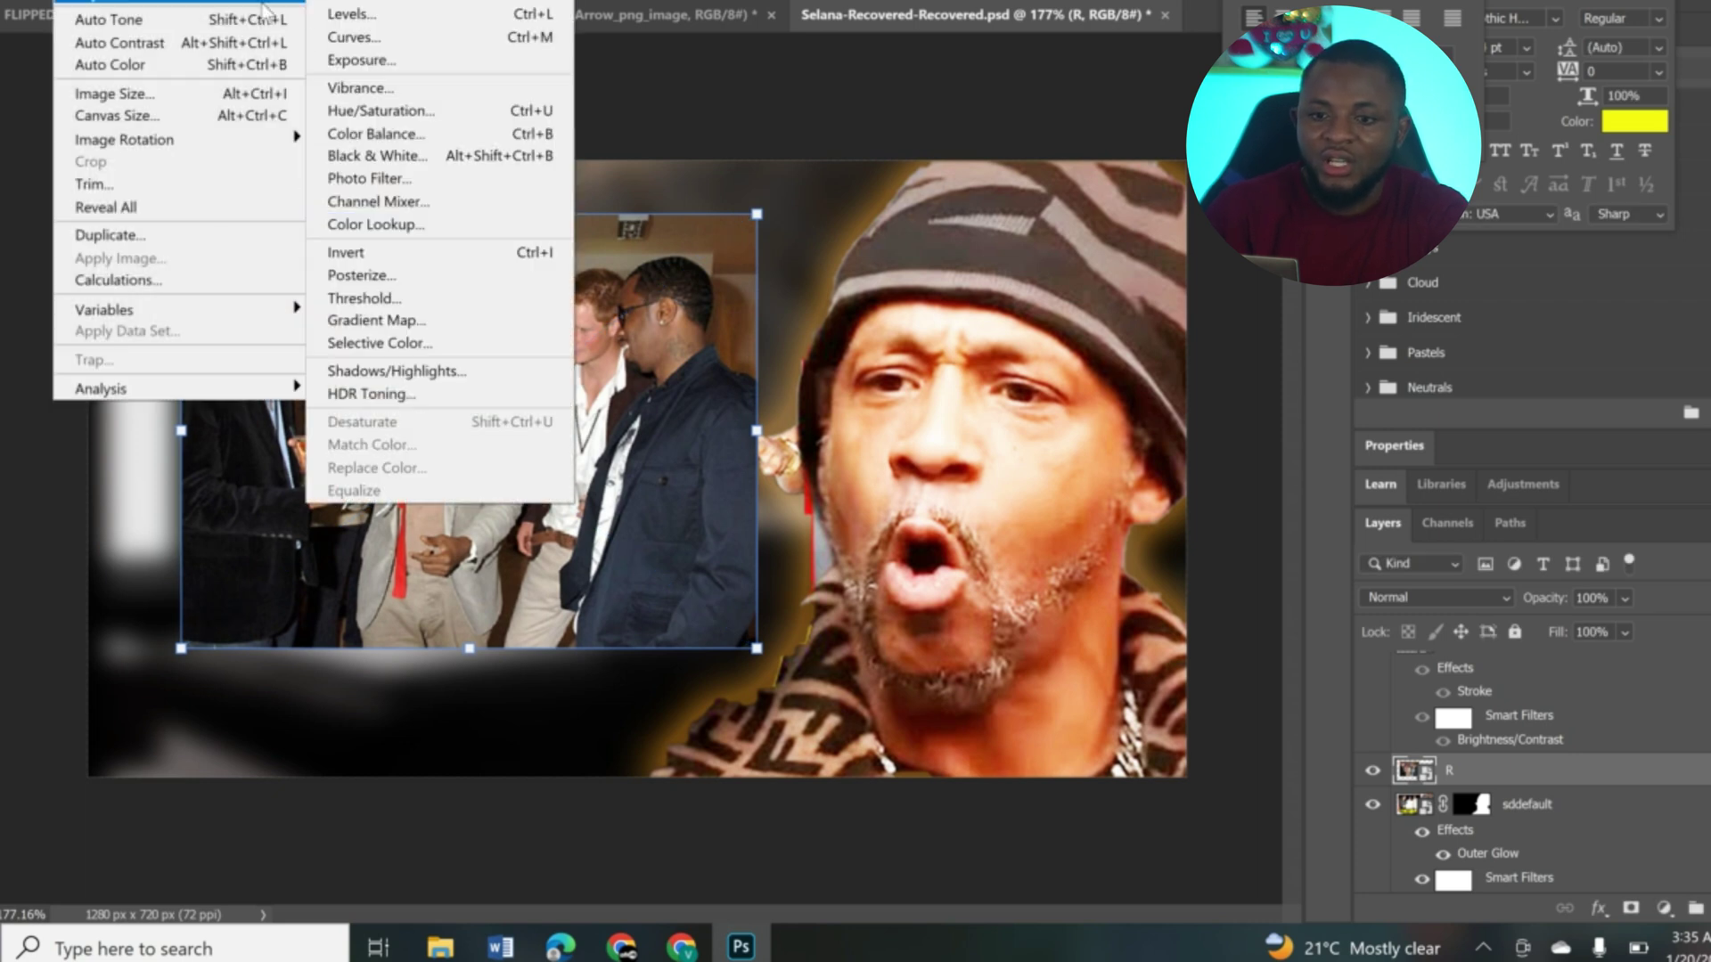
pyautogui.click(401, 1)
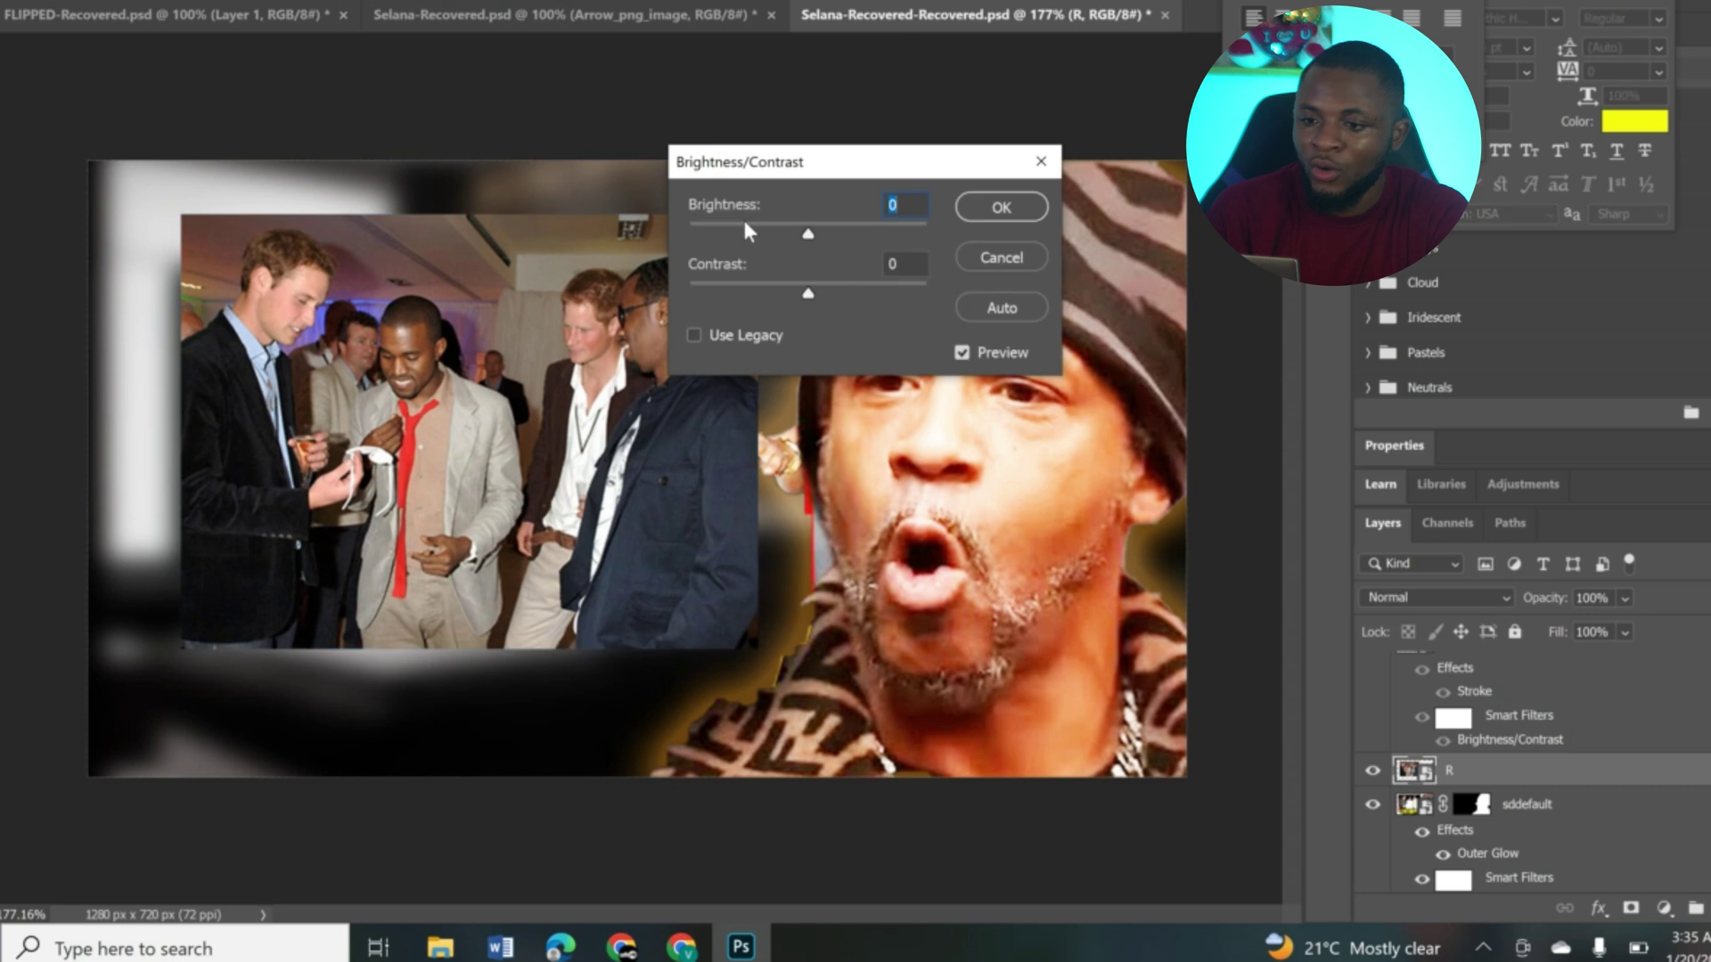
pyautogui.moveTo(737, 214); pyautogui.dragTo(796, 221)
pyautogui.moveTo(738, 272); pyautogui.dragTo(760, 278)
pyautogui.moveTo(736, 209); pyautogui.dragTo(800, 205)
pyautogui.click(1001, 208)
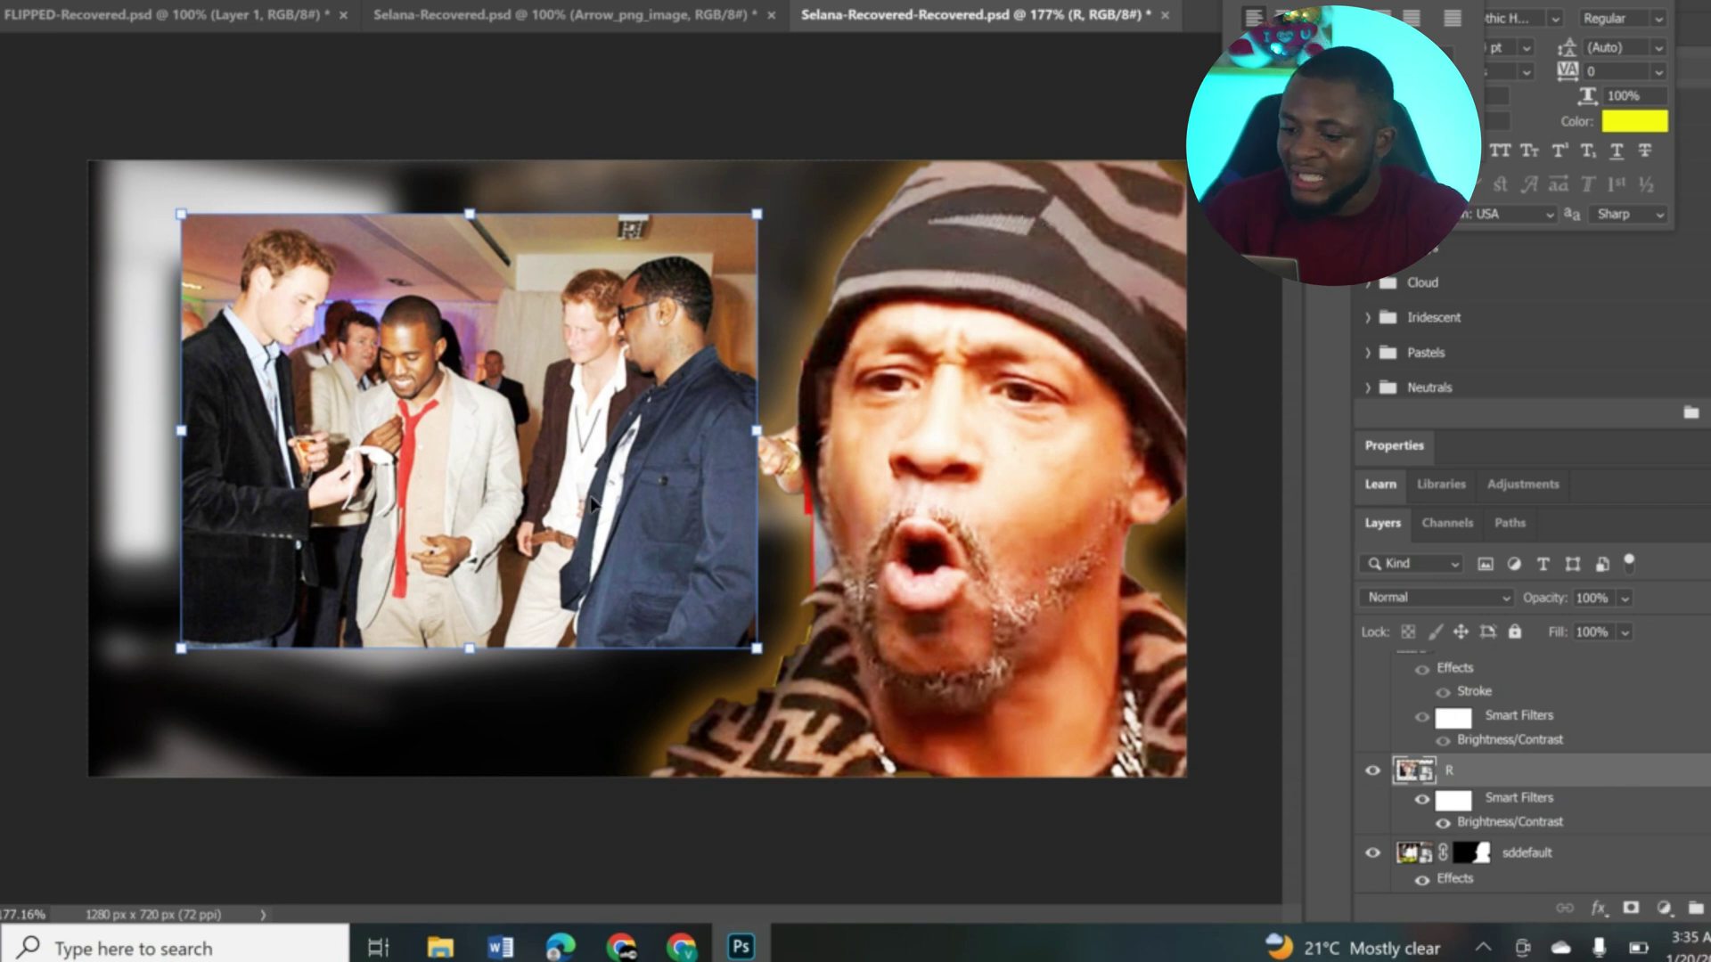
# Add a thin solid red Stroke around photo R at 100% opacity.
pyautogui.doubleClick(1636, 786)
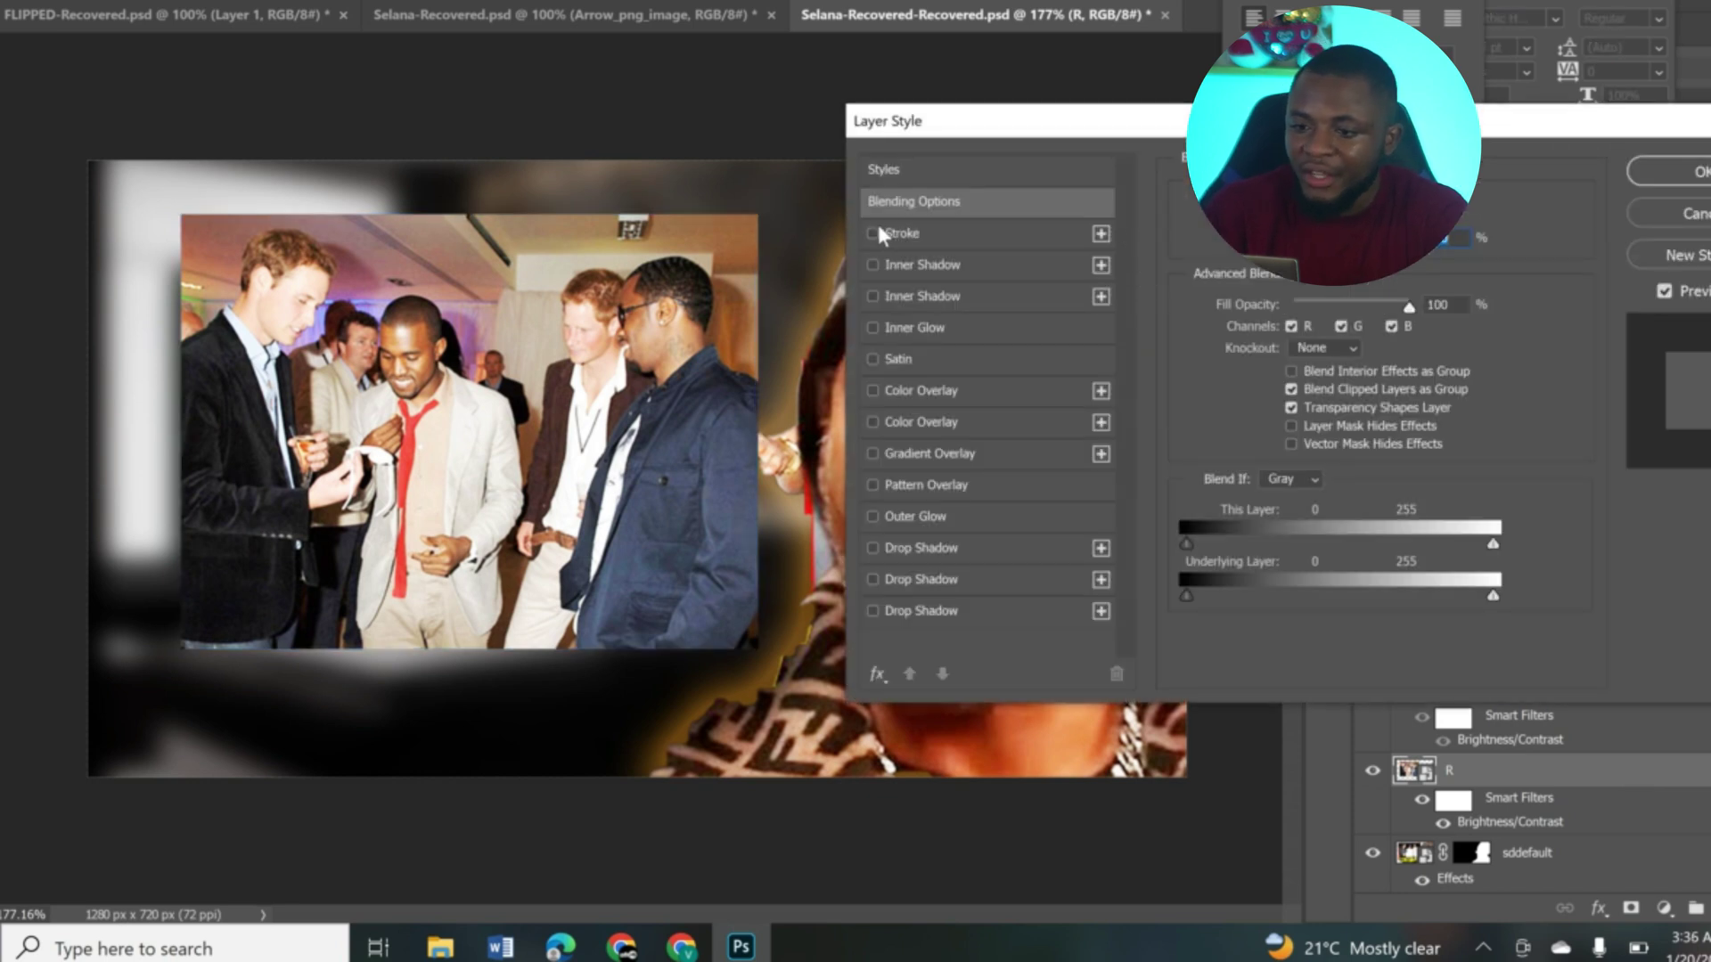
pyautogui.click(875, 233)
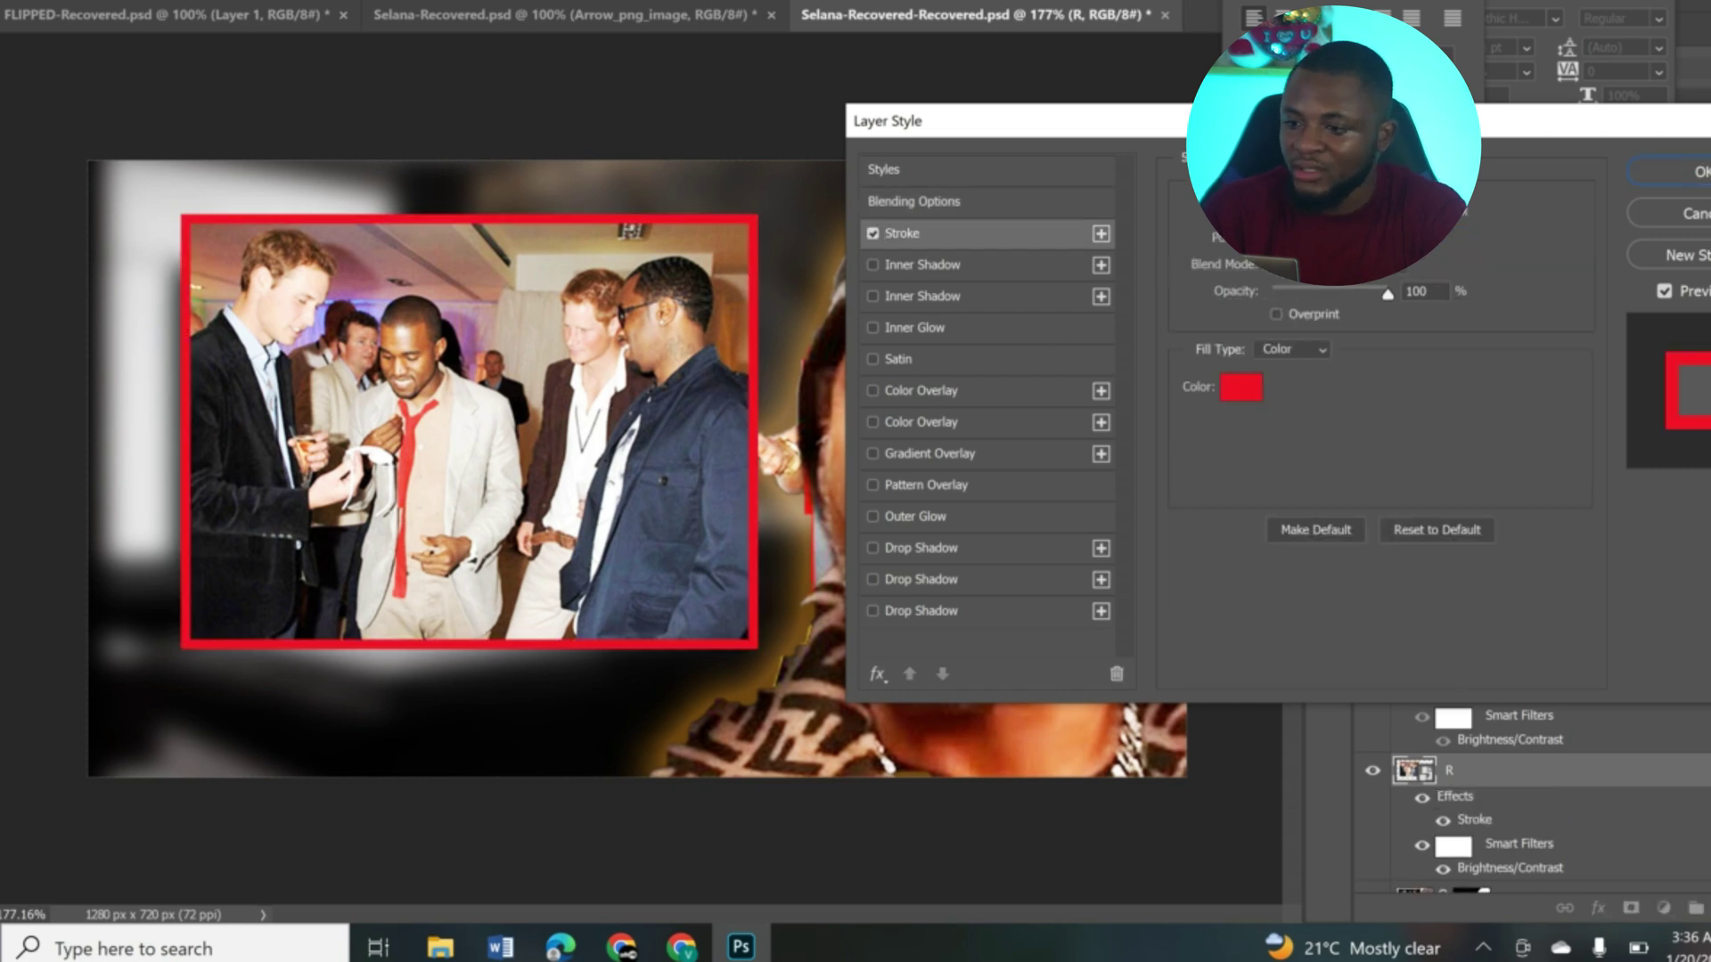
pyautogui.moveTo(1223, 246)
pyautogui.mouseDown()
pyautogui.moveTo(1274, 246)
pyautogui.moveTo(1202, 248)
pyautogui.moveTo(1230, 252)
pyautogui.mouseUp()
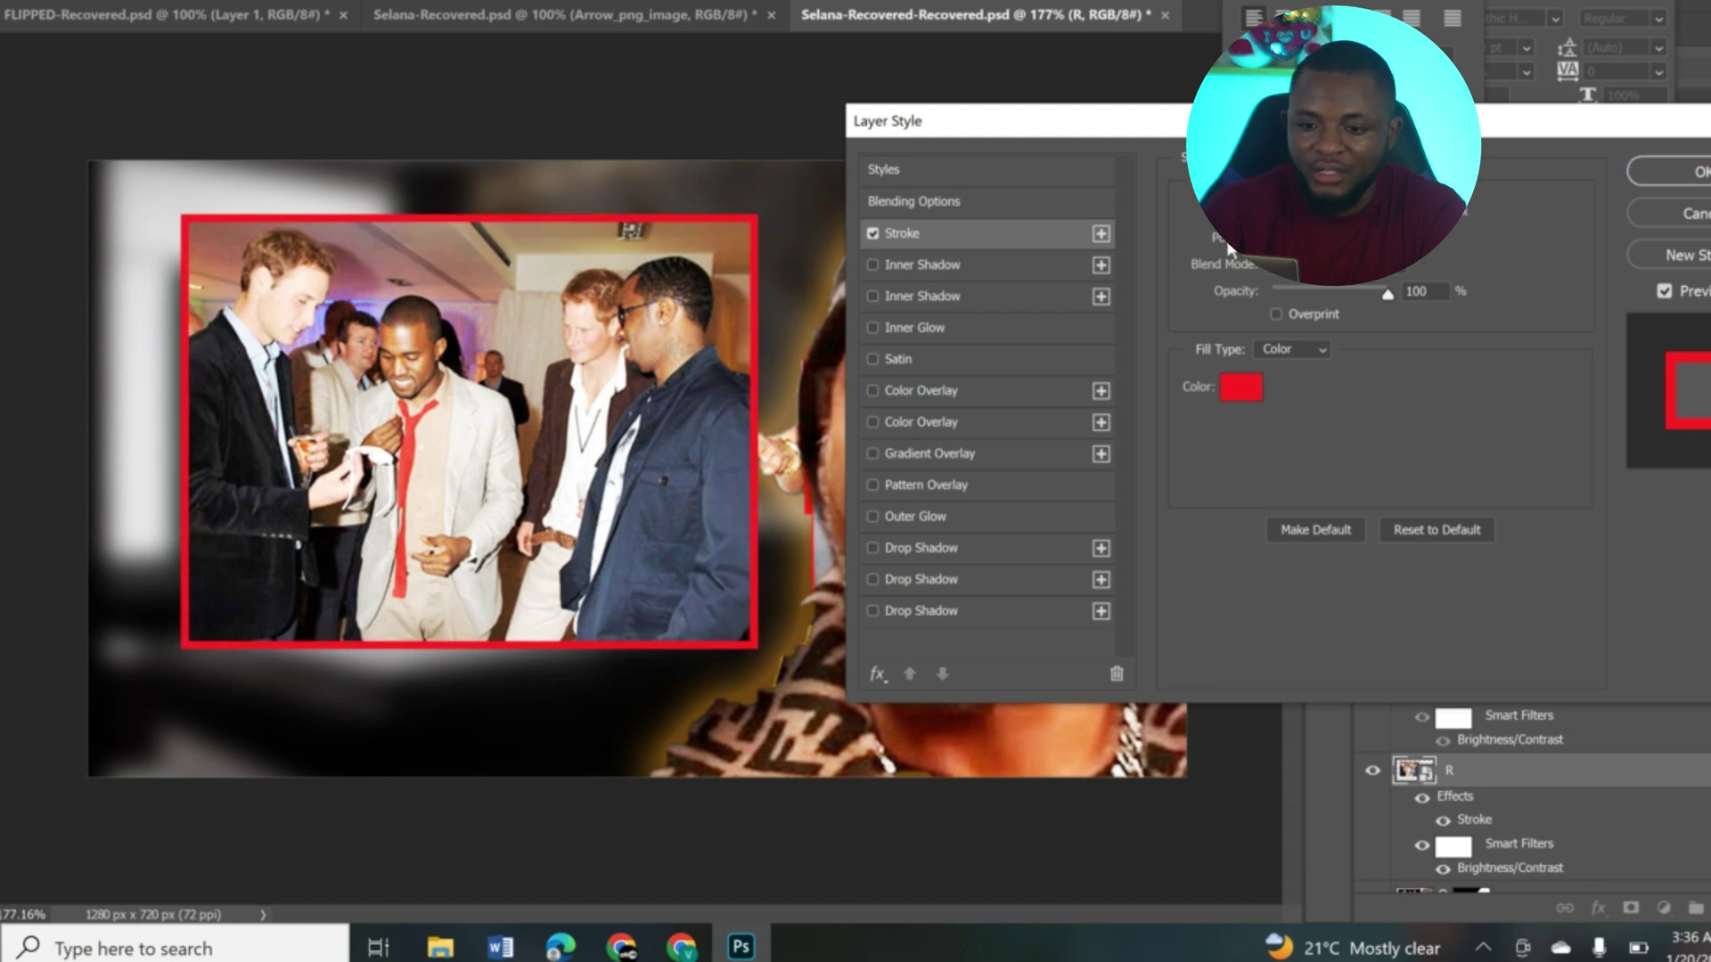
pyautogui.click(1698, 174)
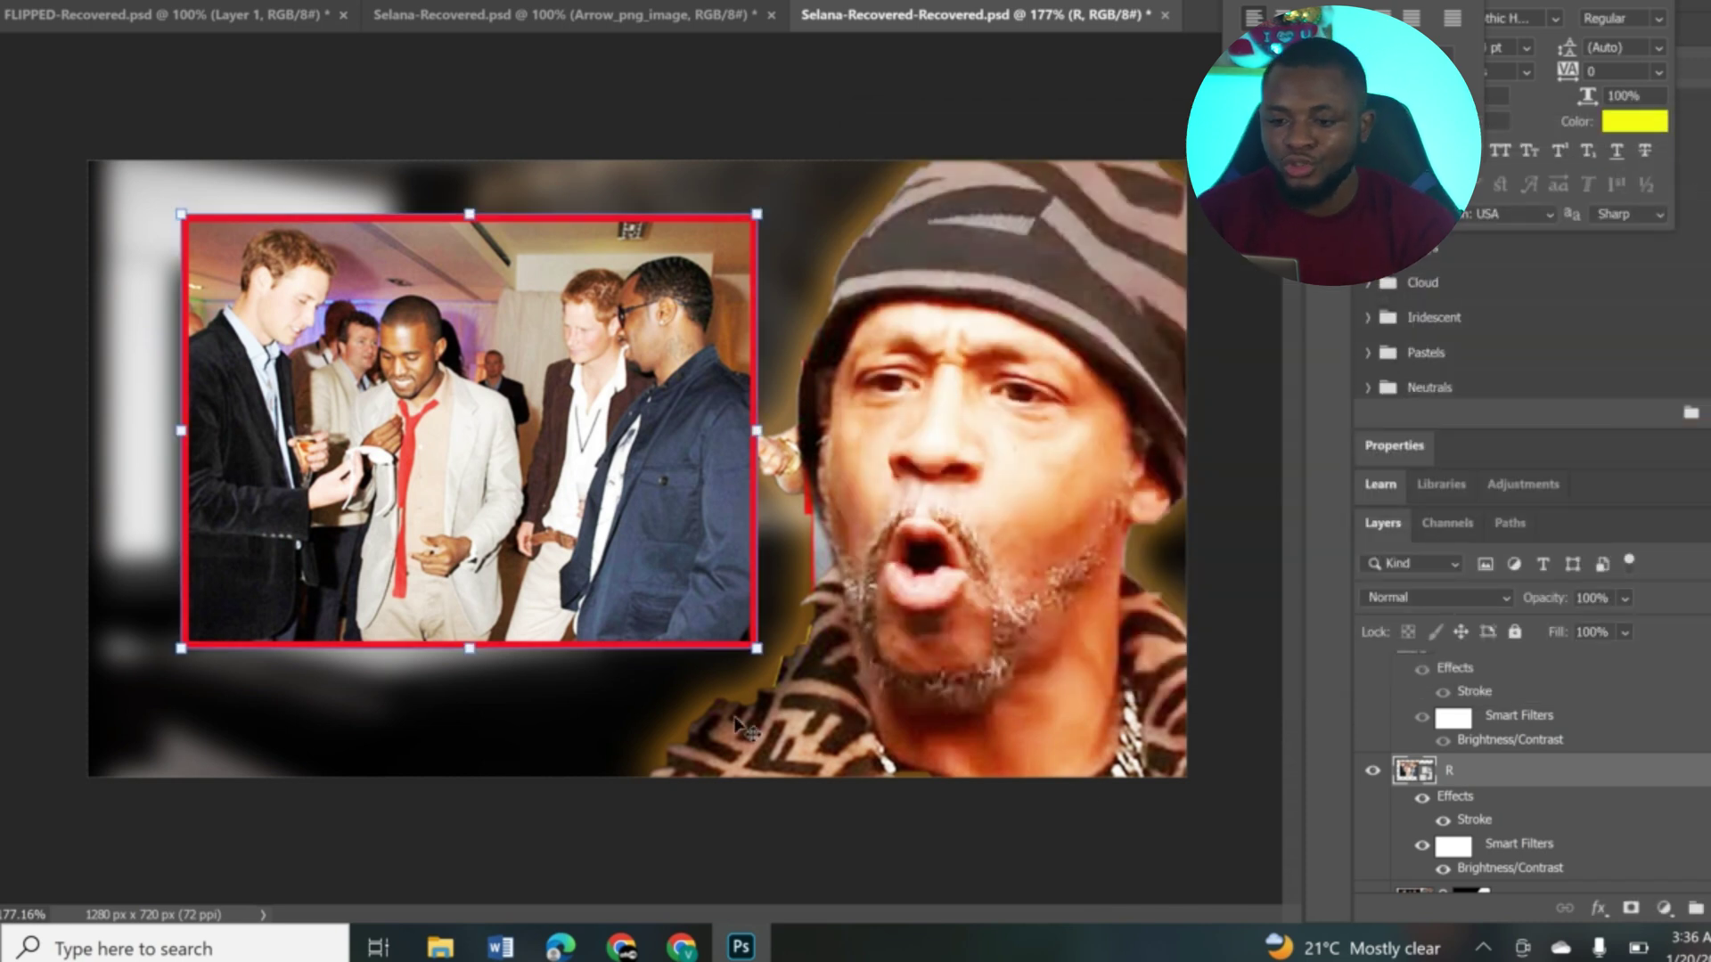
# Add an orange Outer Glow effect to photo R.
pyautogui.doubleClick(1511, 777)
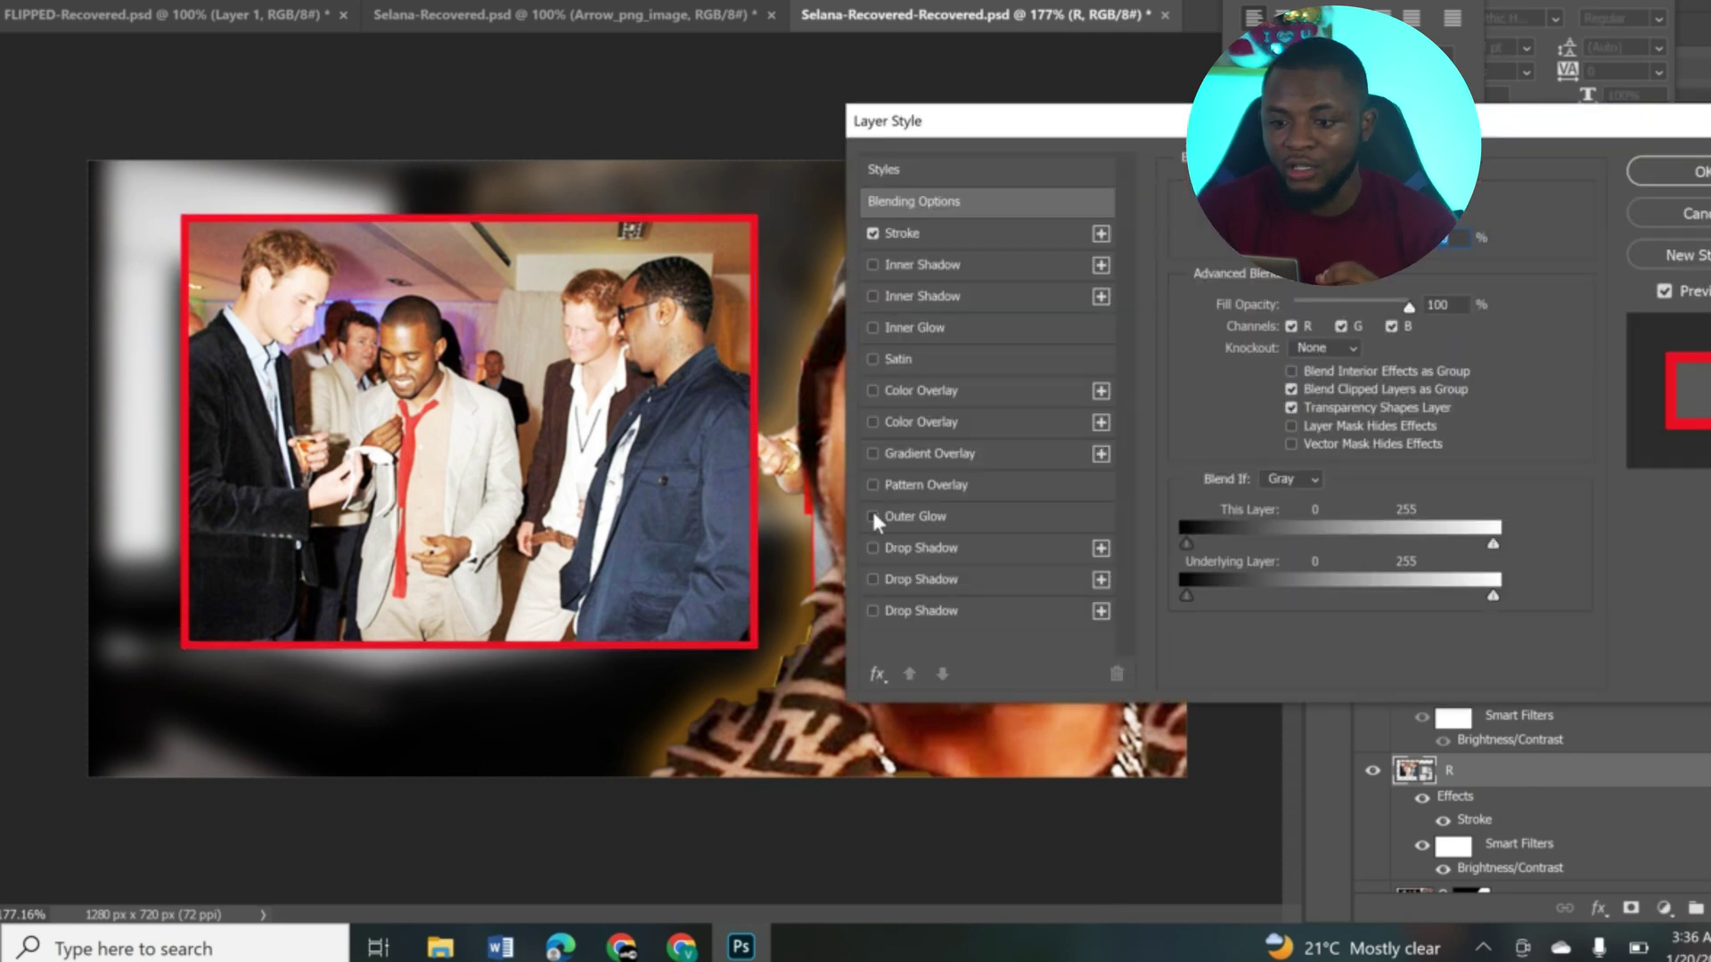
pyautogui.click(872, 517)
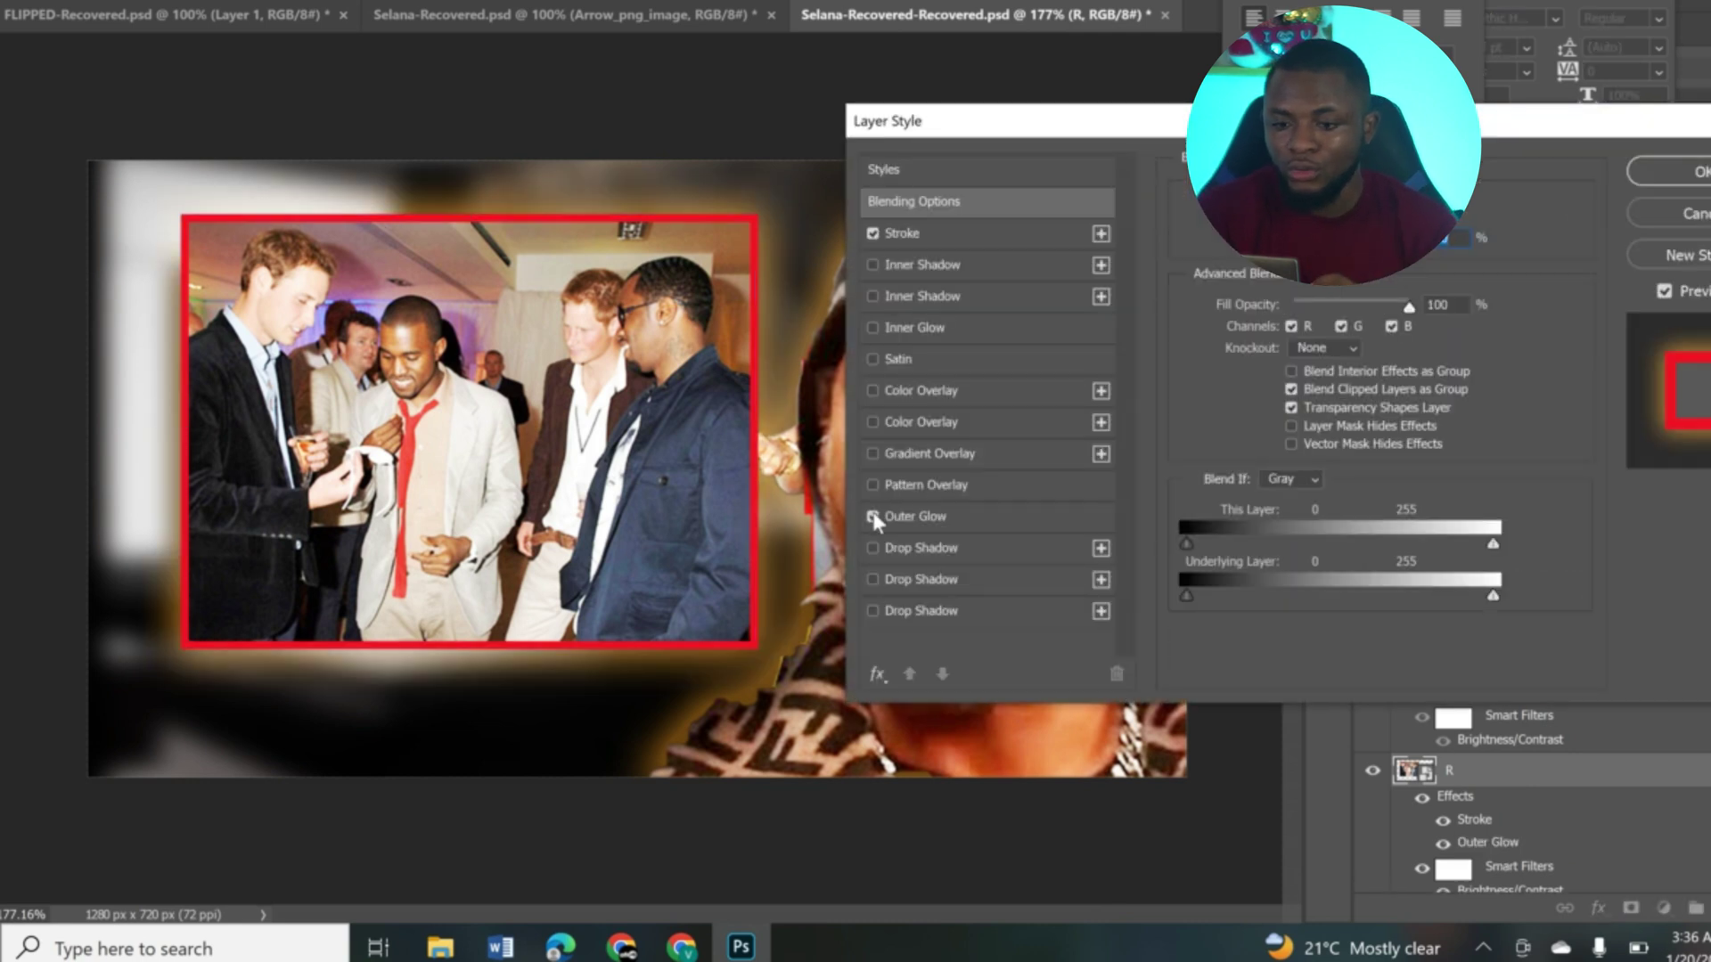
pyautogui.click(1691, 174)
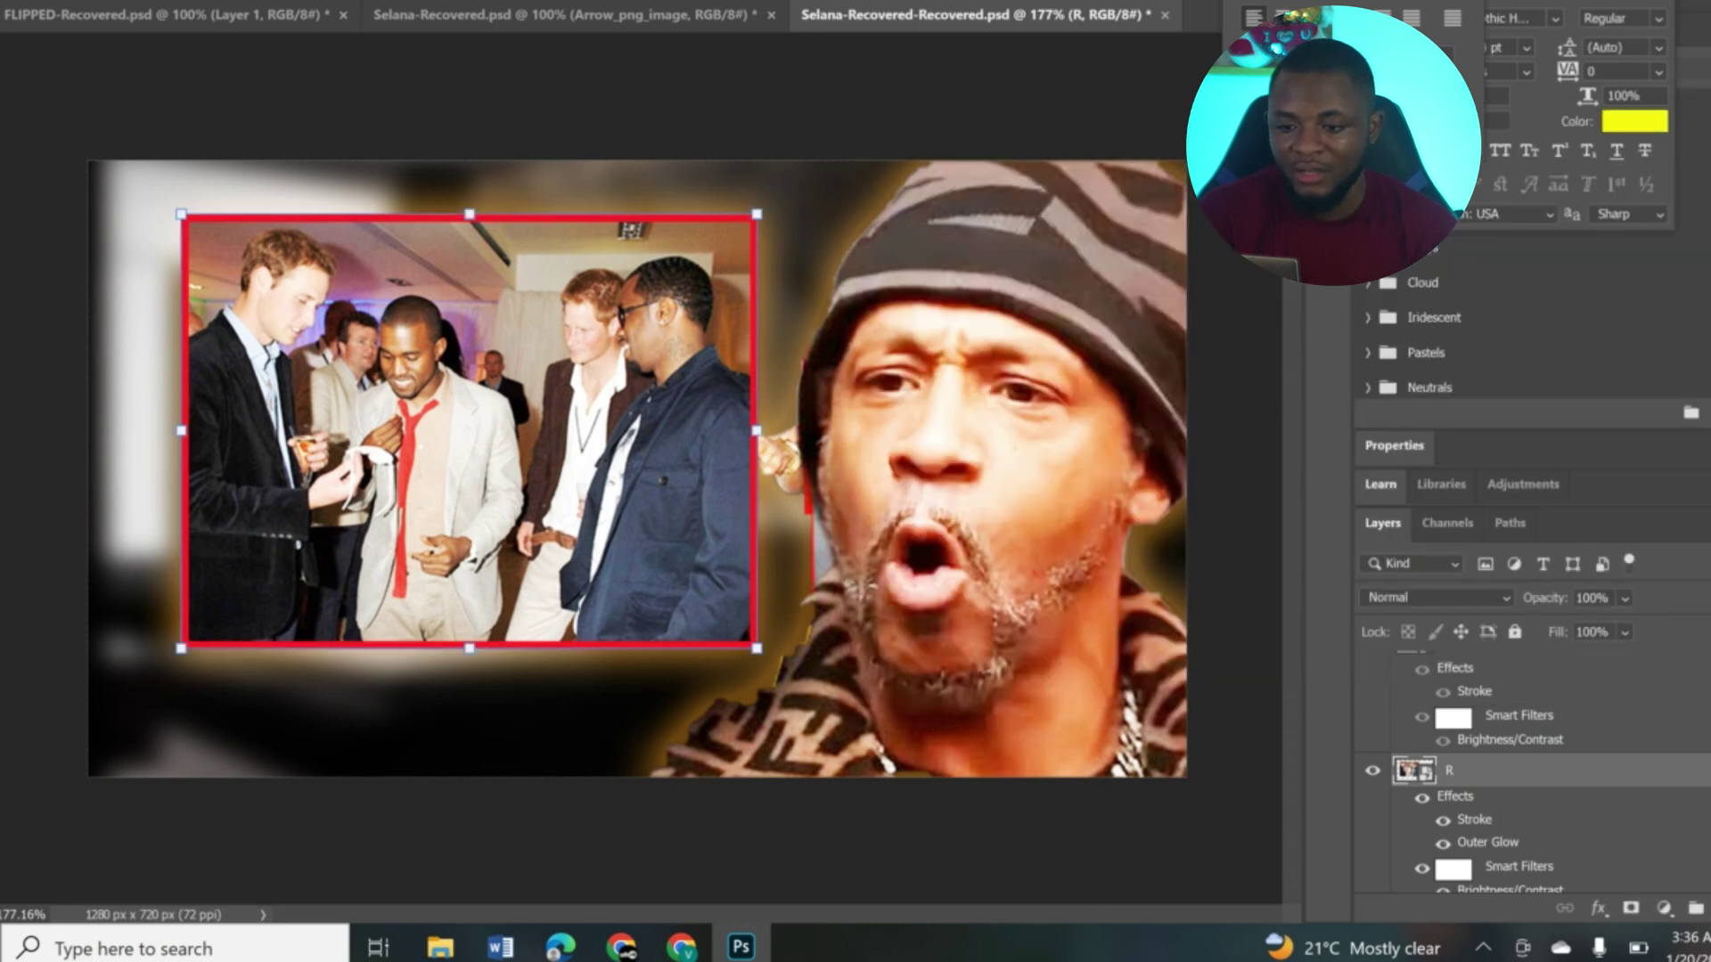
# Move the red-framed photo R closer to the canvas's upper-left corner and enlarge it slightly.
pyautogui.moveTo(686, 619); pyautogui.dragTo(764, 655)
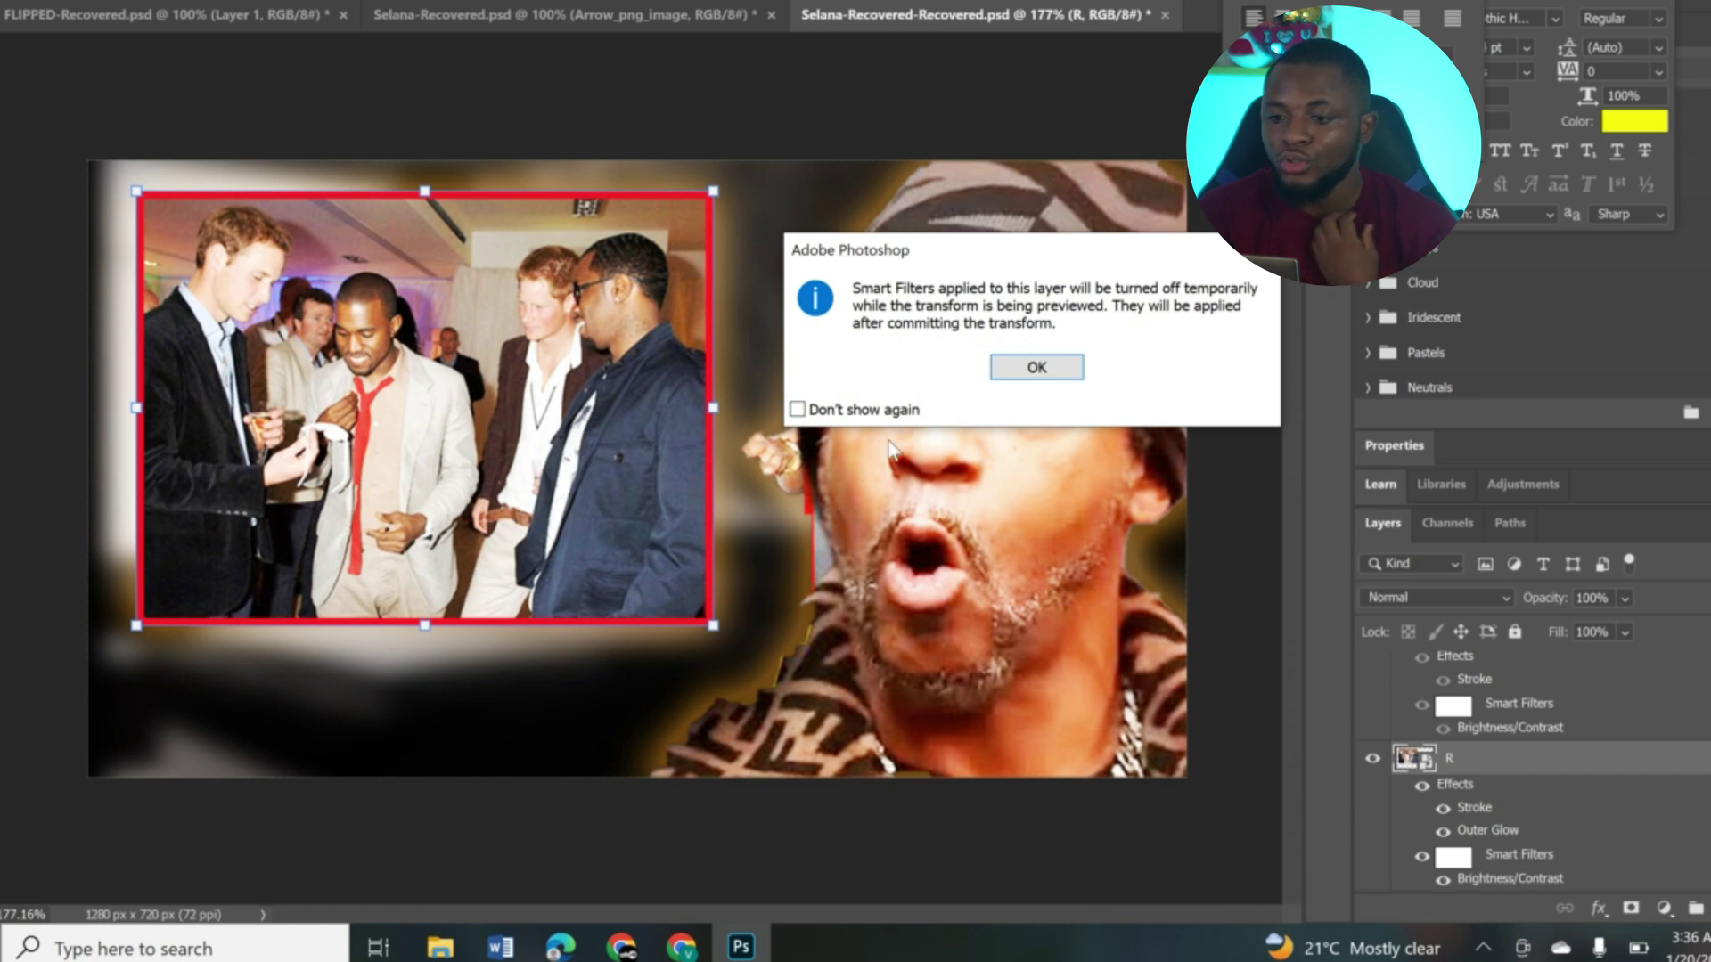
pyautogui.click(798, 410)
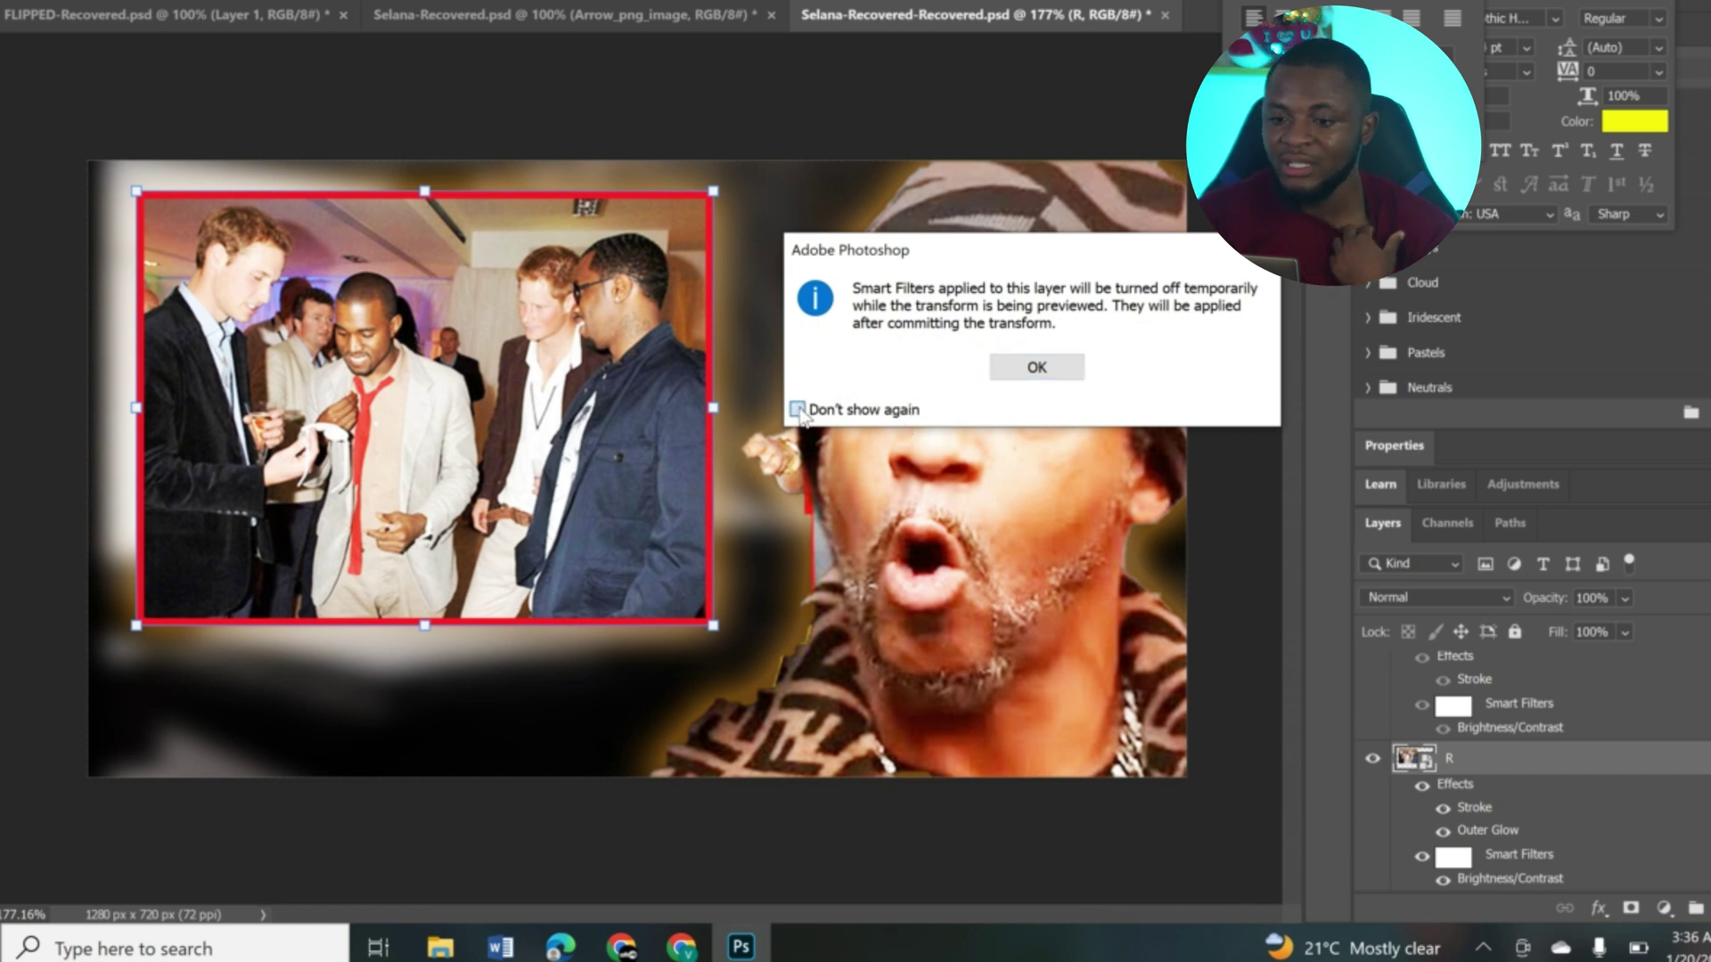
pyautogui.click(995, 376)
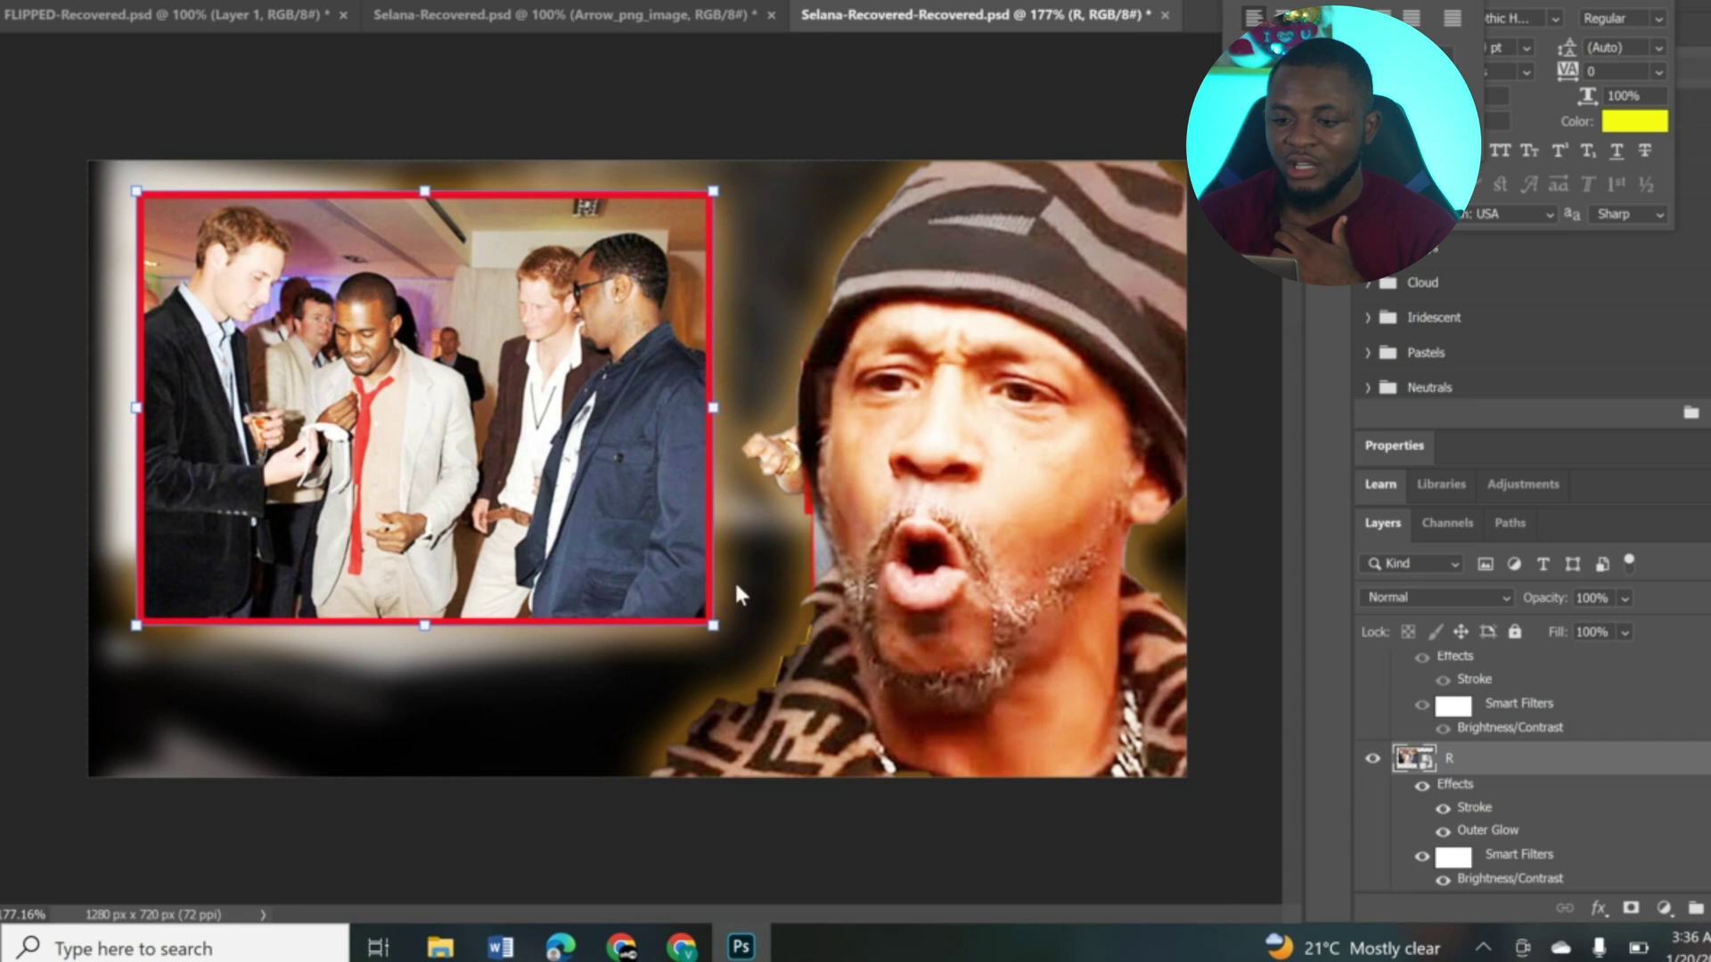
pyautogui.moveTo(714, 615); pyautogui.dragTo(766, 640)
pyautogui.moveTo(670, 583)
pyautogui.mouseDown()
pyautogui.moveTo(655, 551)
pyautogui.moveTo(673, 563)
pyautogui.mouseUp()
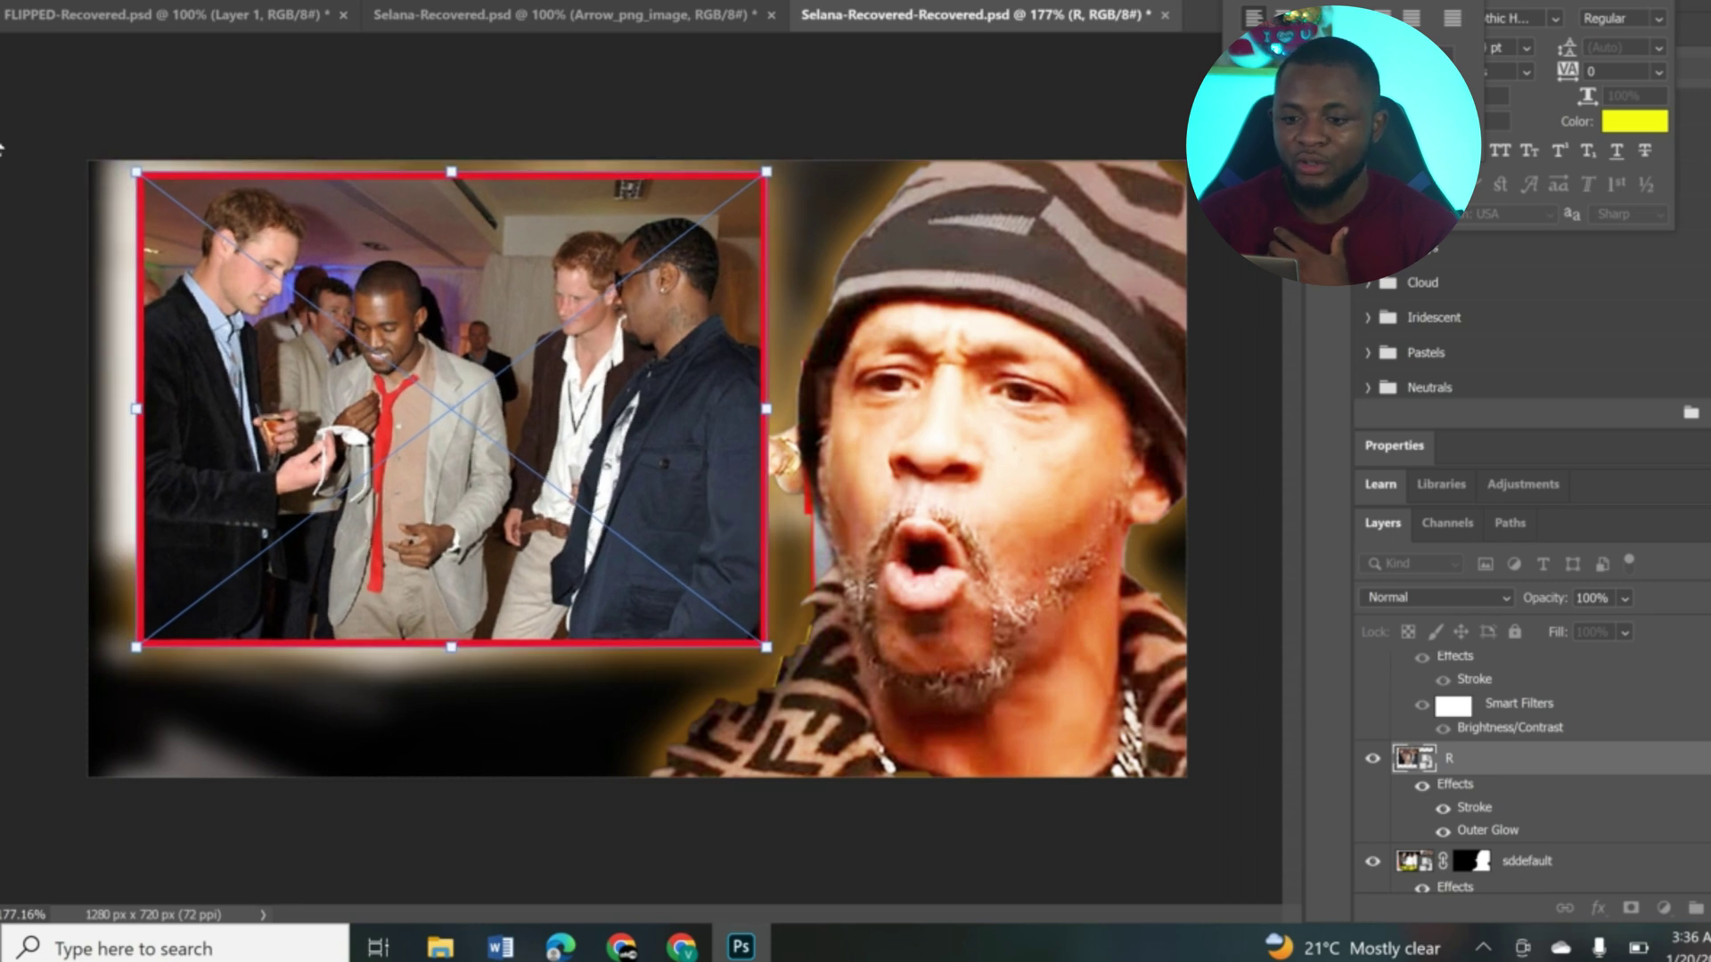
pyautogui.press('Return')
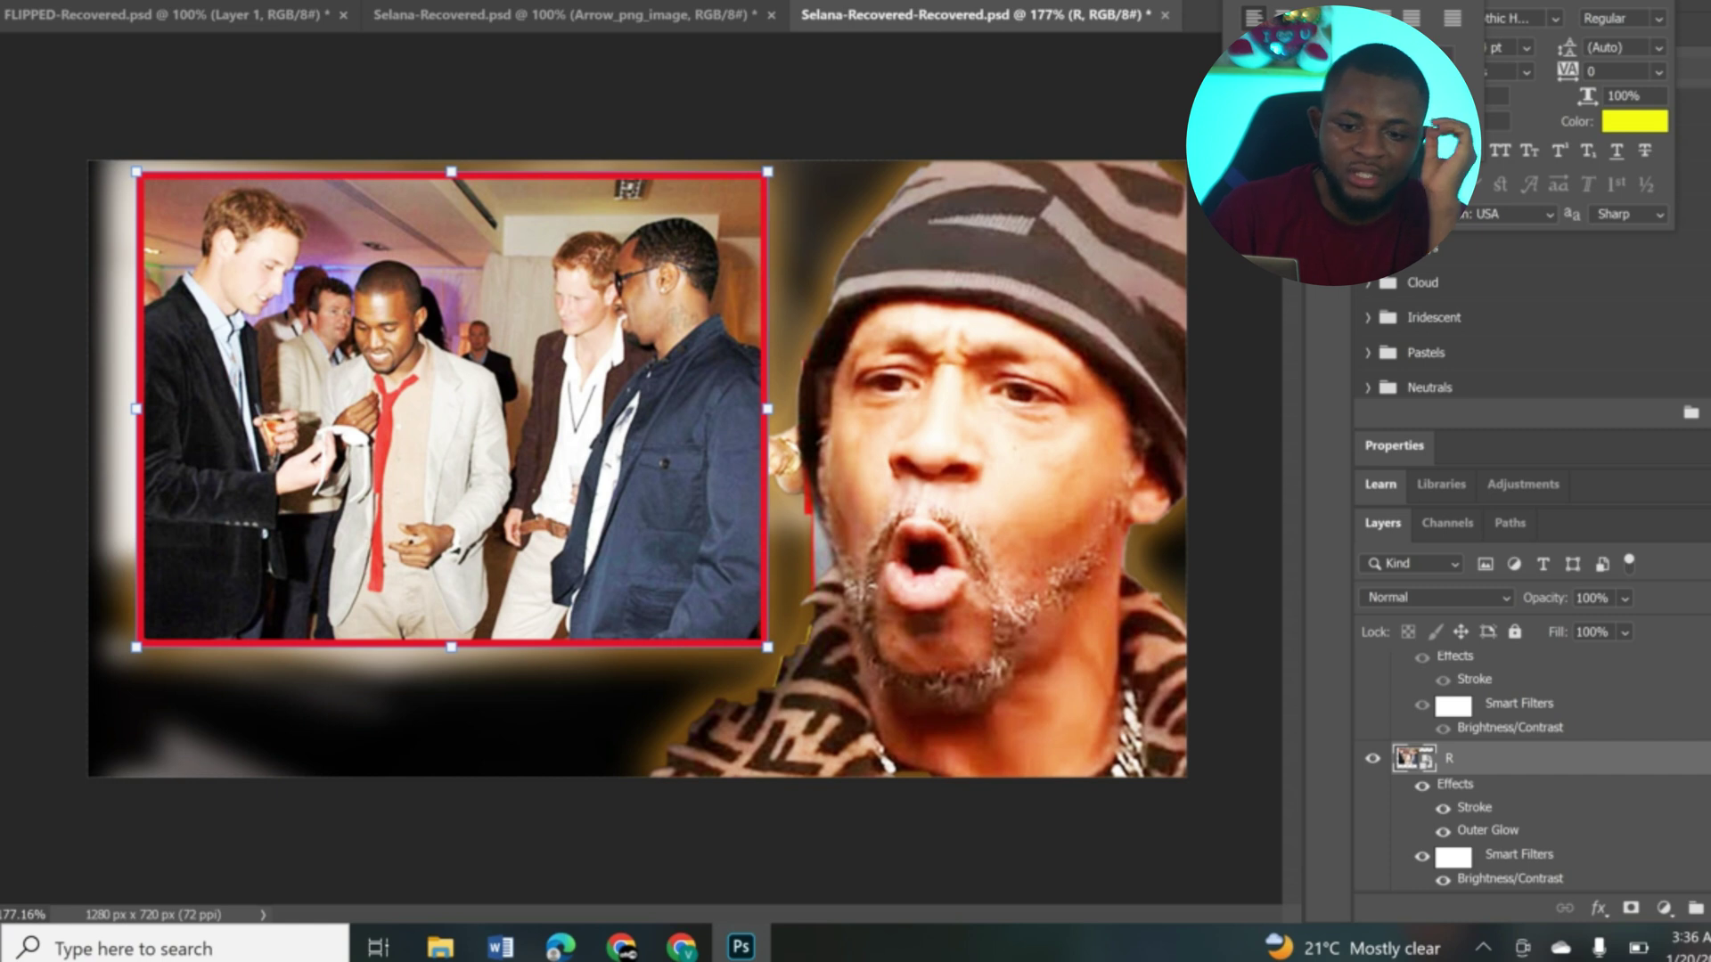
# Create a paragraph text box with yellow Franklin Gothic text in the dark area below the framed group photo.
pyautogui.press('m')
pyautogui.moveTo(136, 683); pyautogui.dragTo(1291, 34)
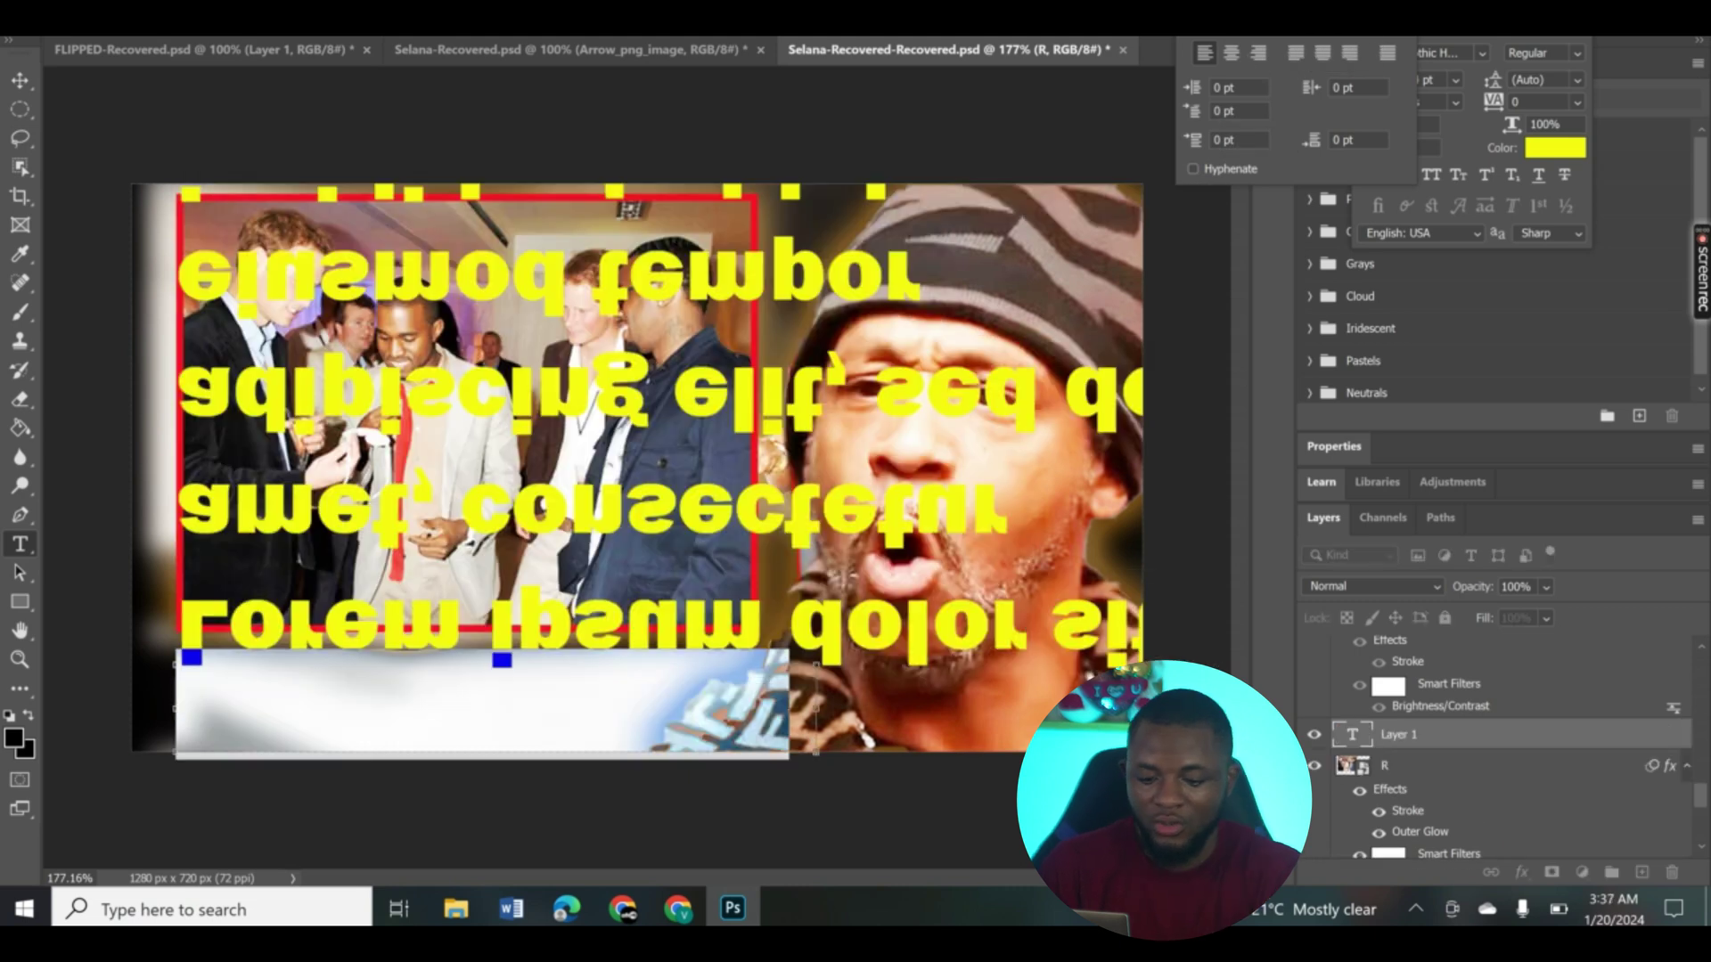
pyautogui.hotkey('ctrl', 'z')
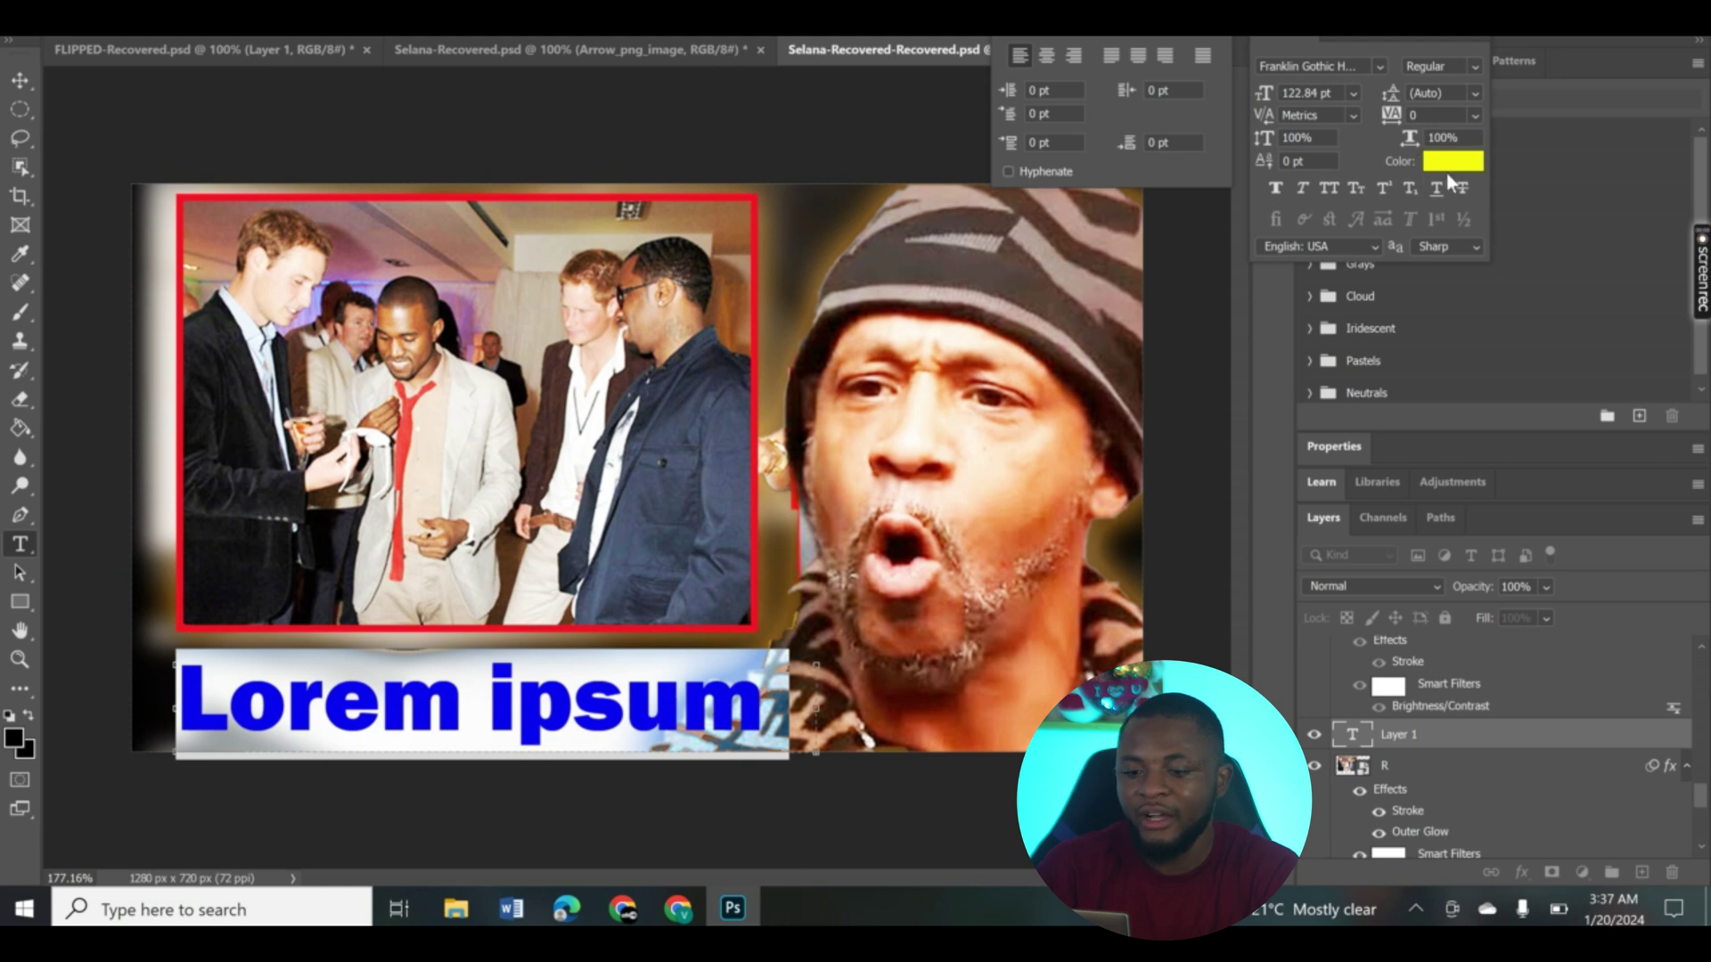
# Check the thumbnail captions in the browser, switch back to Photoshop and replace the placeholder text with VICTIM.
pyautogui.hotkey('alt', 'Tab')
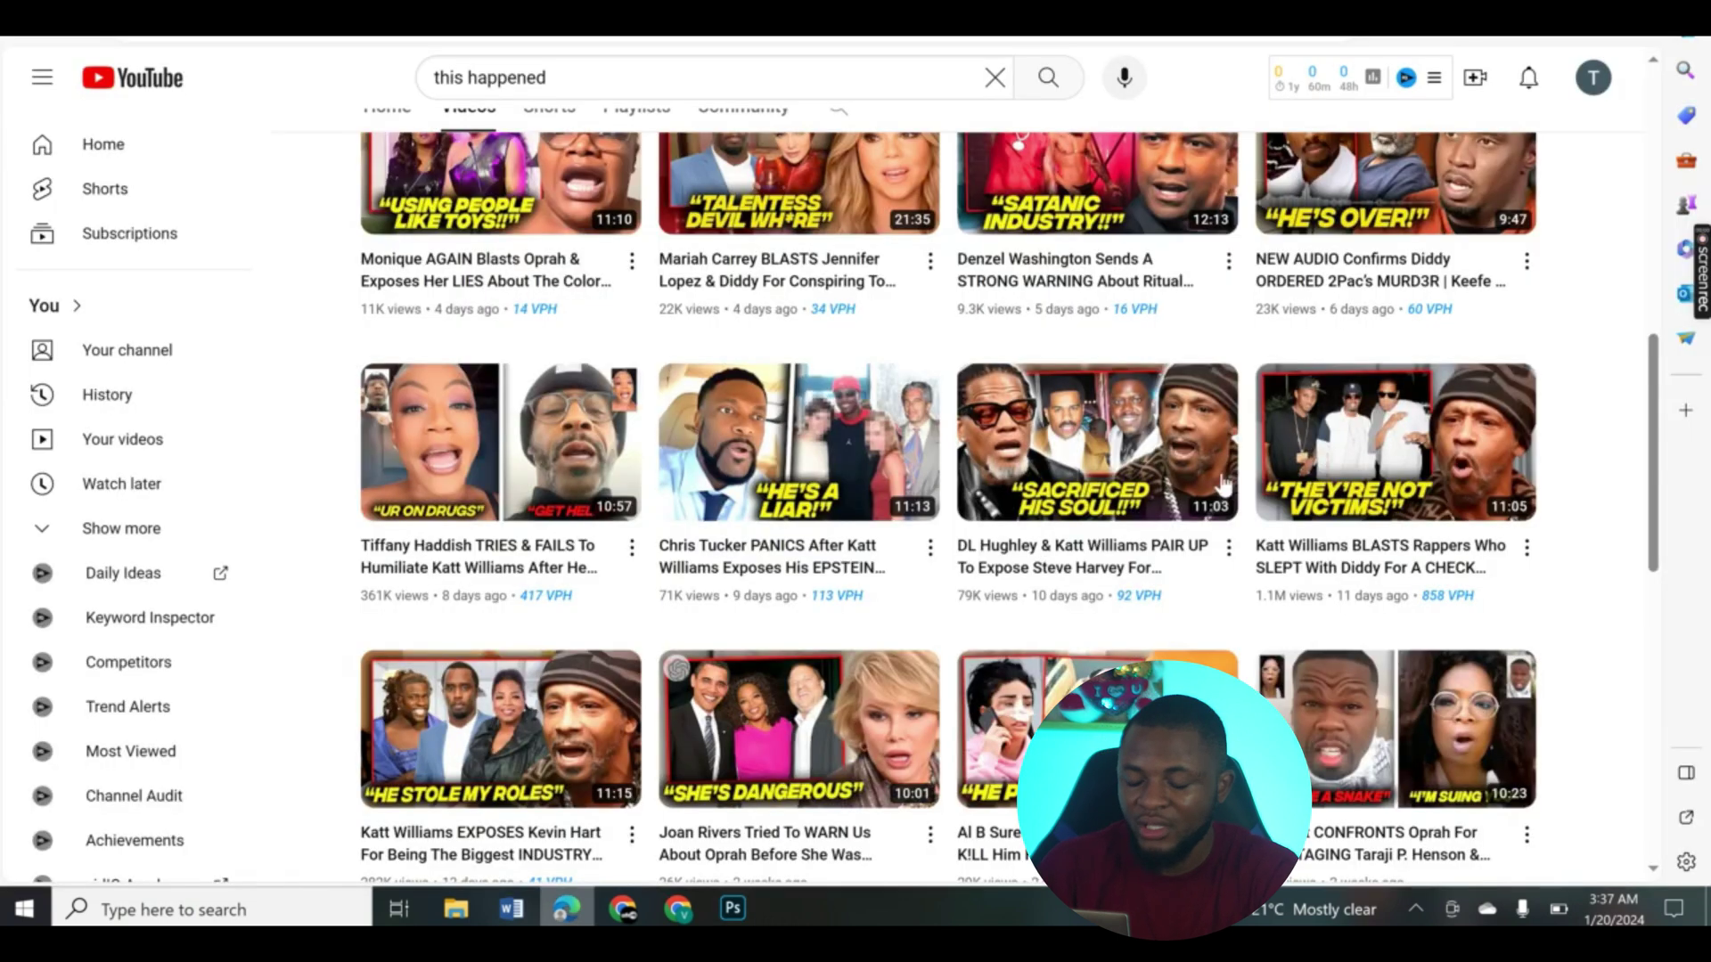
pyautogui.click(732, 908)
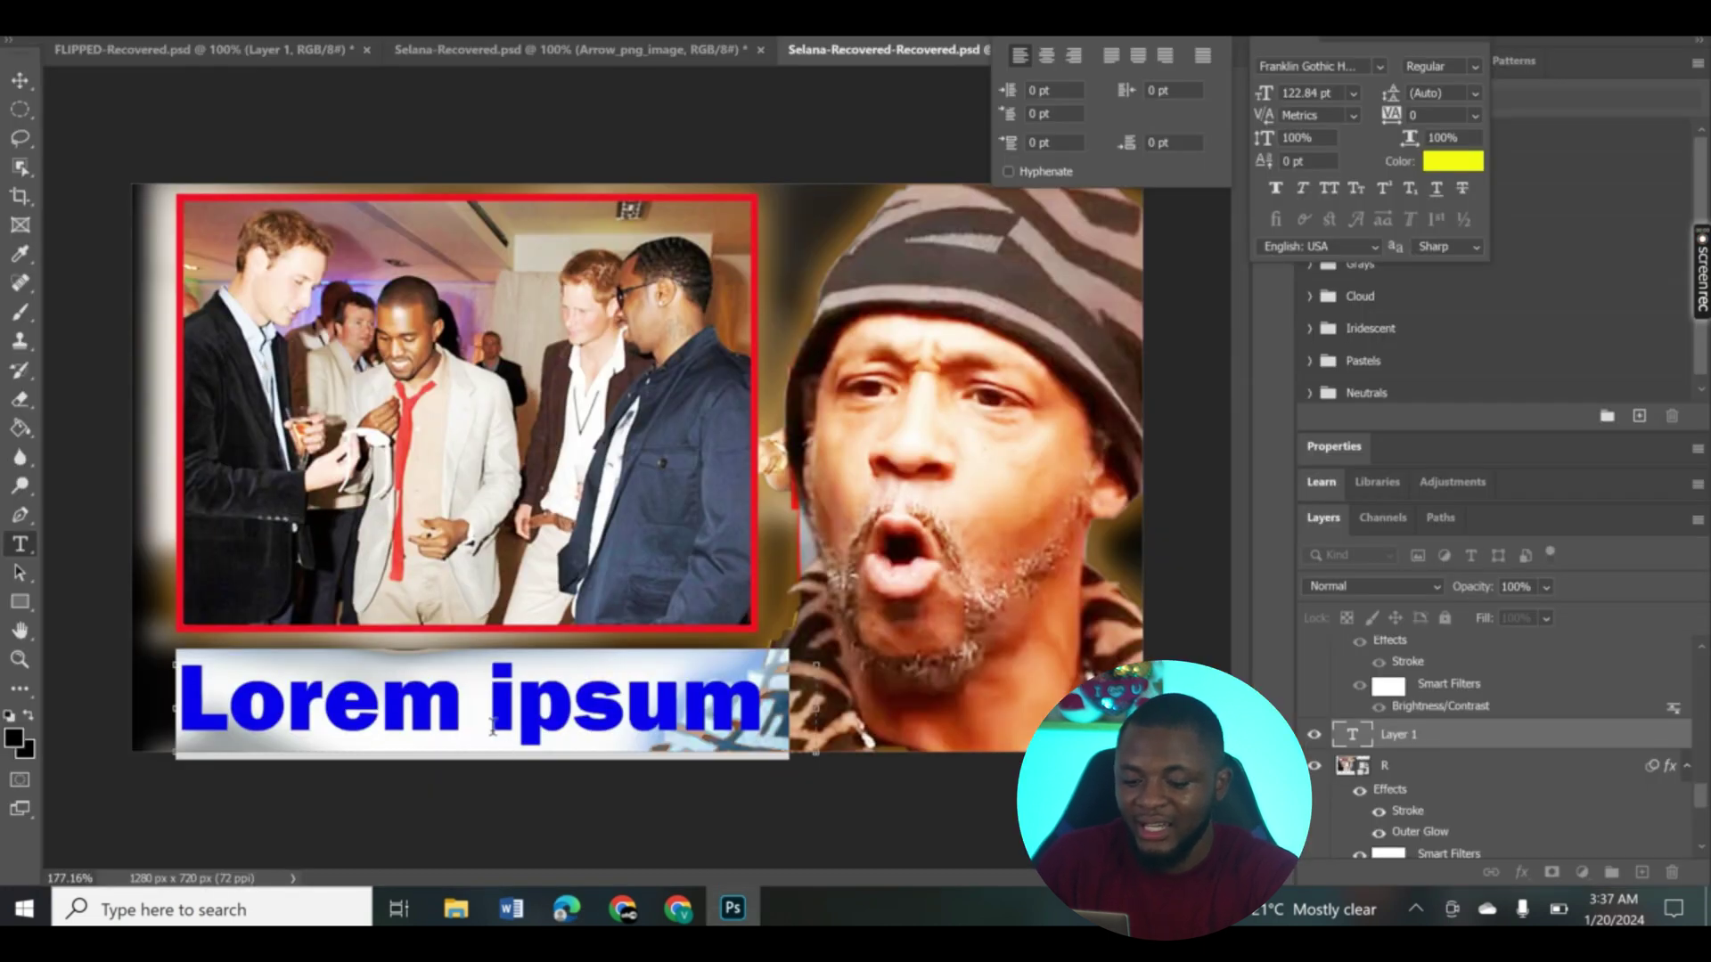
pyautogui.write("THE'YR")
pyautogui.press('Left')
pyautogui.press('Left')
pyautogui.hotkey('ctrl', 'a')
pyautogui.press('BackSpace')
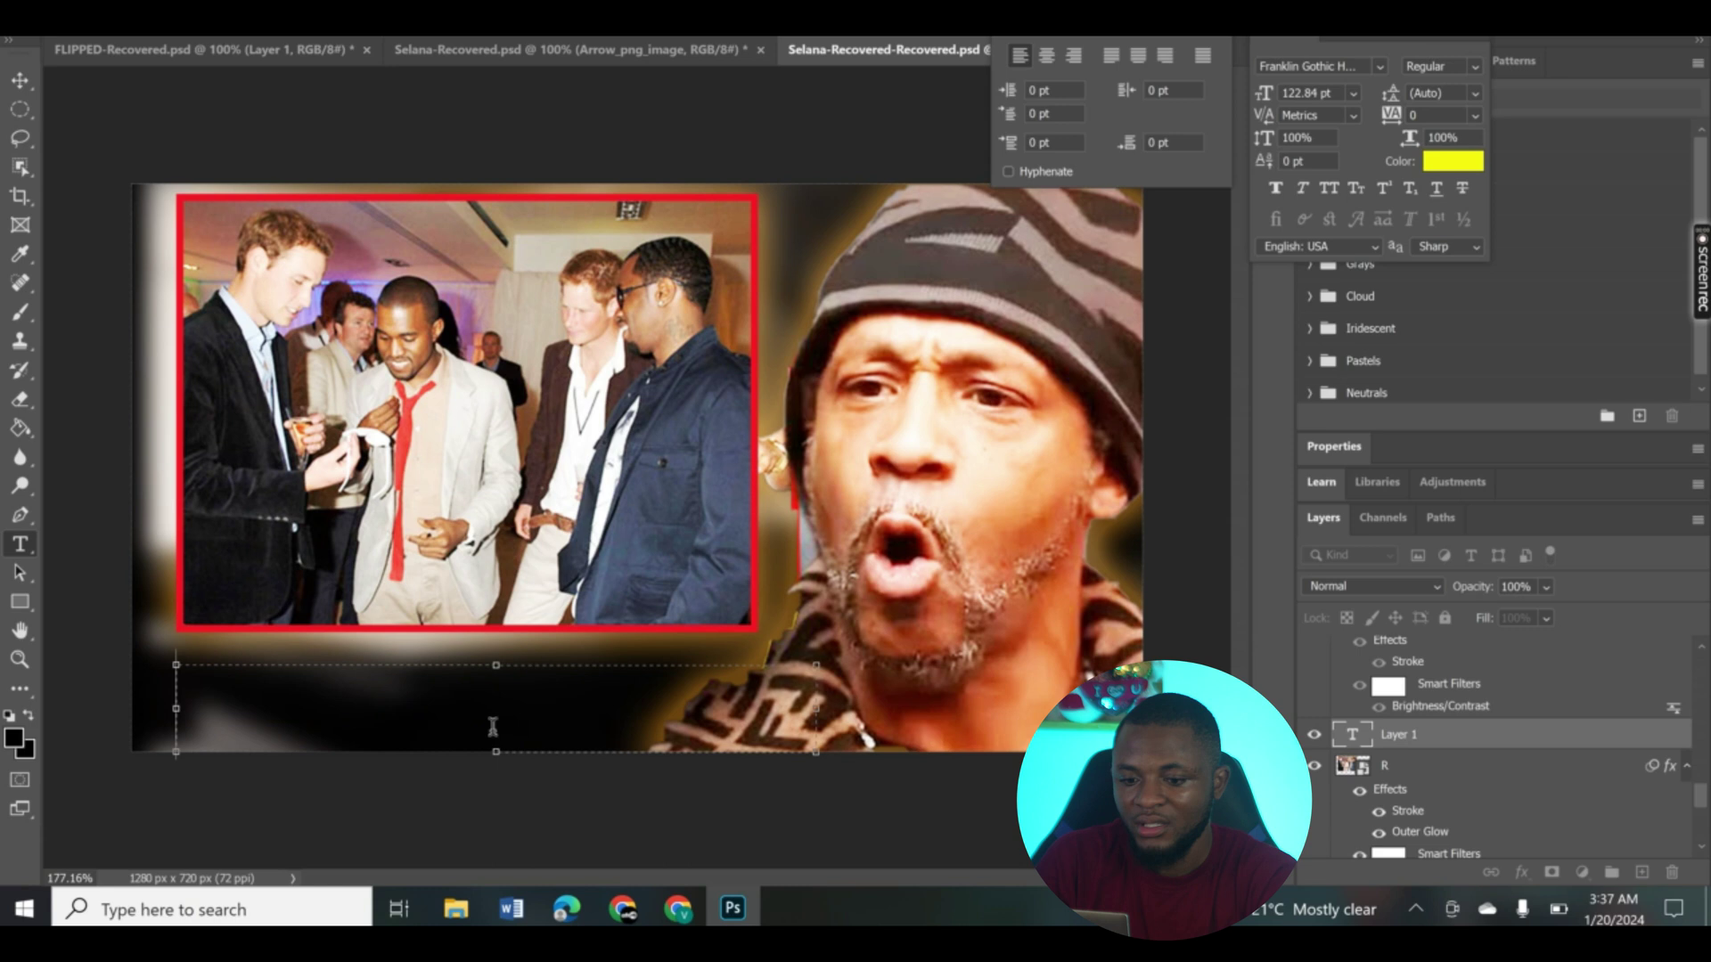
pyautogui.write('VICTIM')
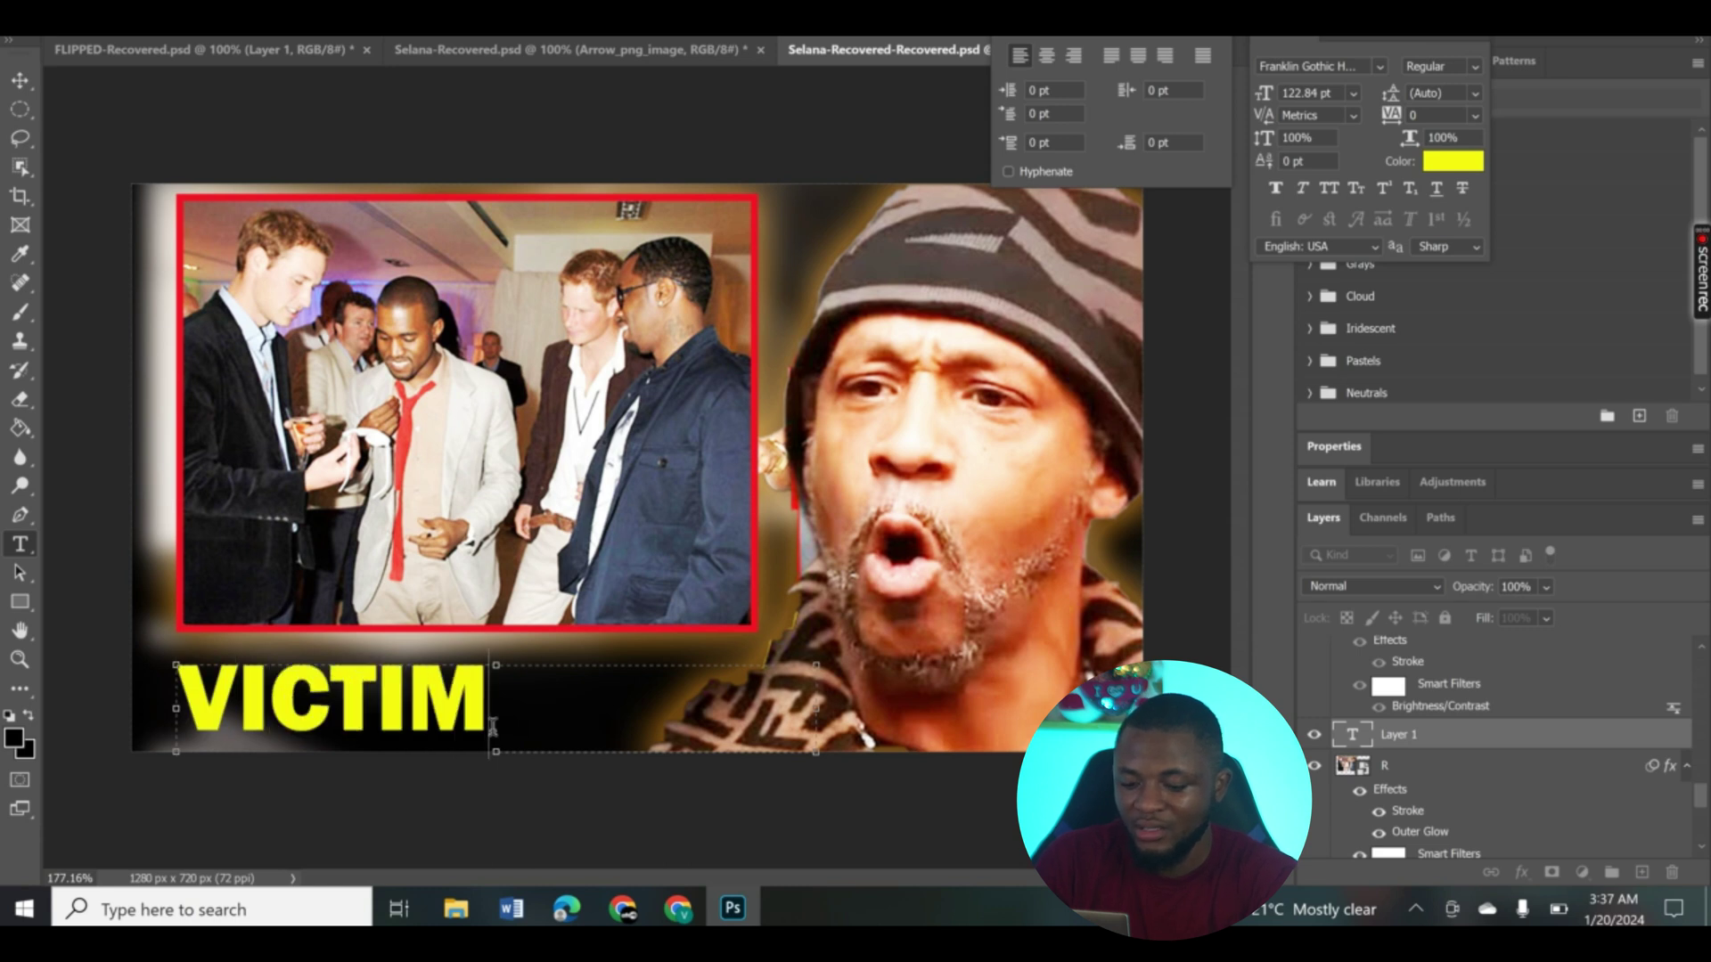
# Replace the yellow caption below the framed group photo with IT'S TRUE.
pyautogui.write('ES')
pyautogui.press('BackSpace')
pyautogui.press('BackSpace')
pyautogui.press('BackSpace')
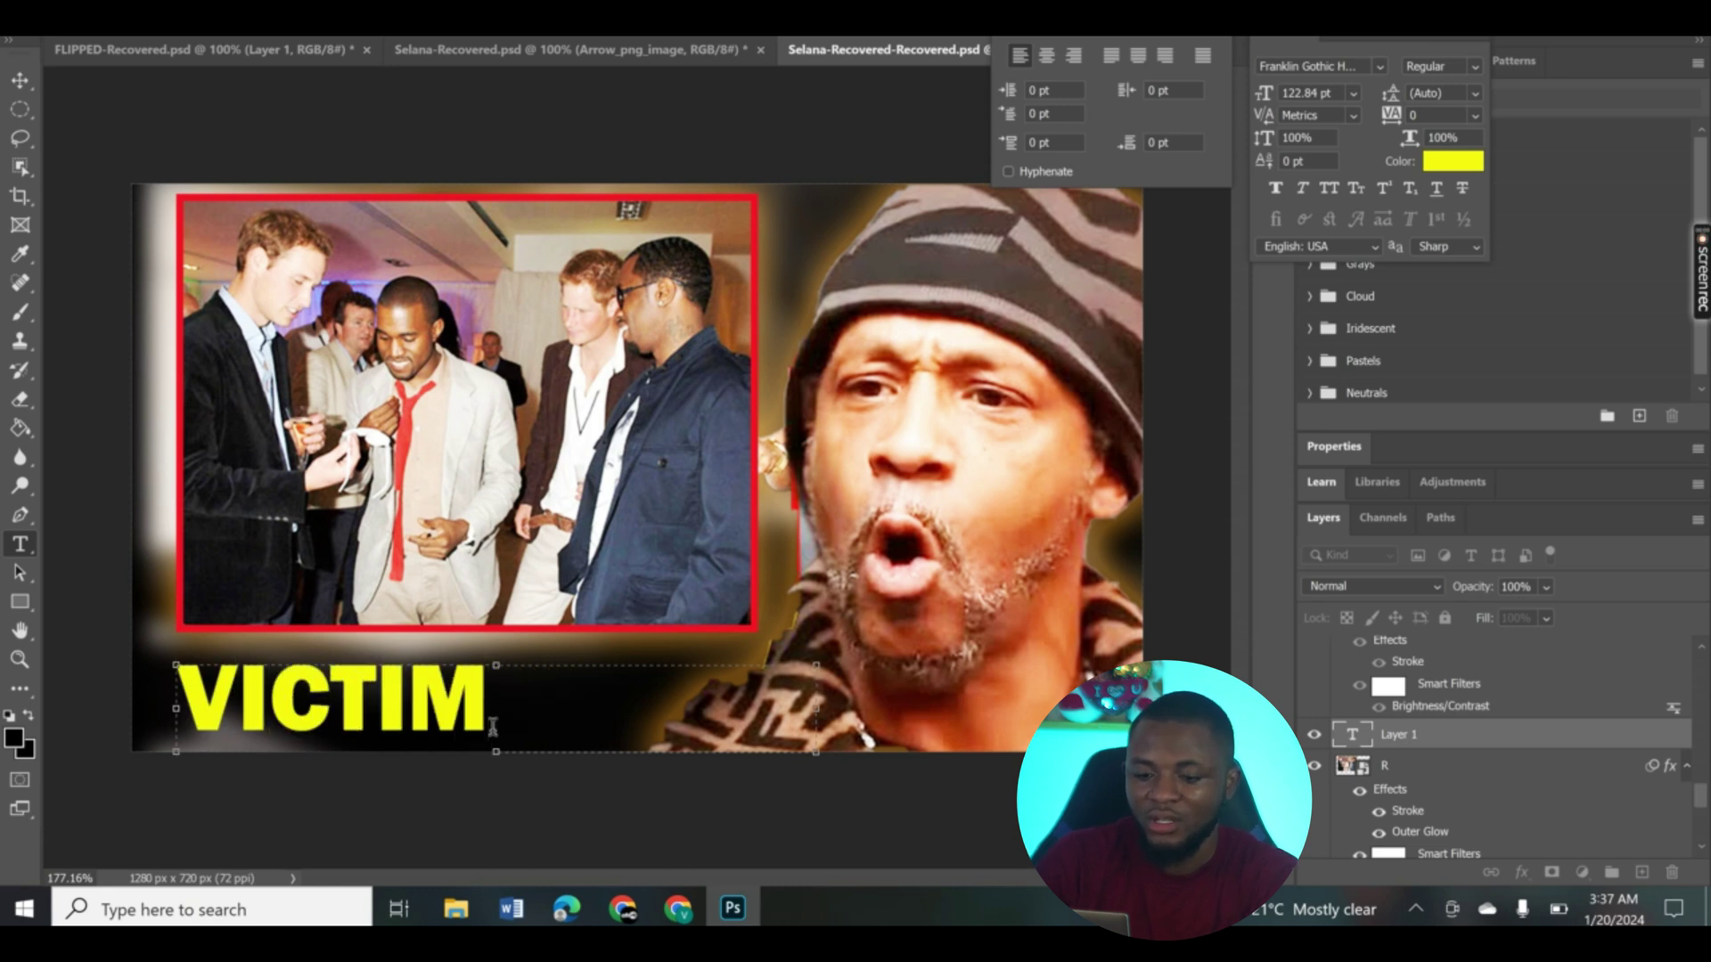
pyautogui.hotkey('ctrl', 'a')
pyautogui.press('BackSpace')
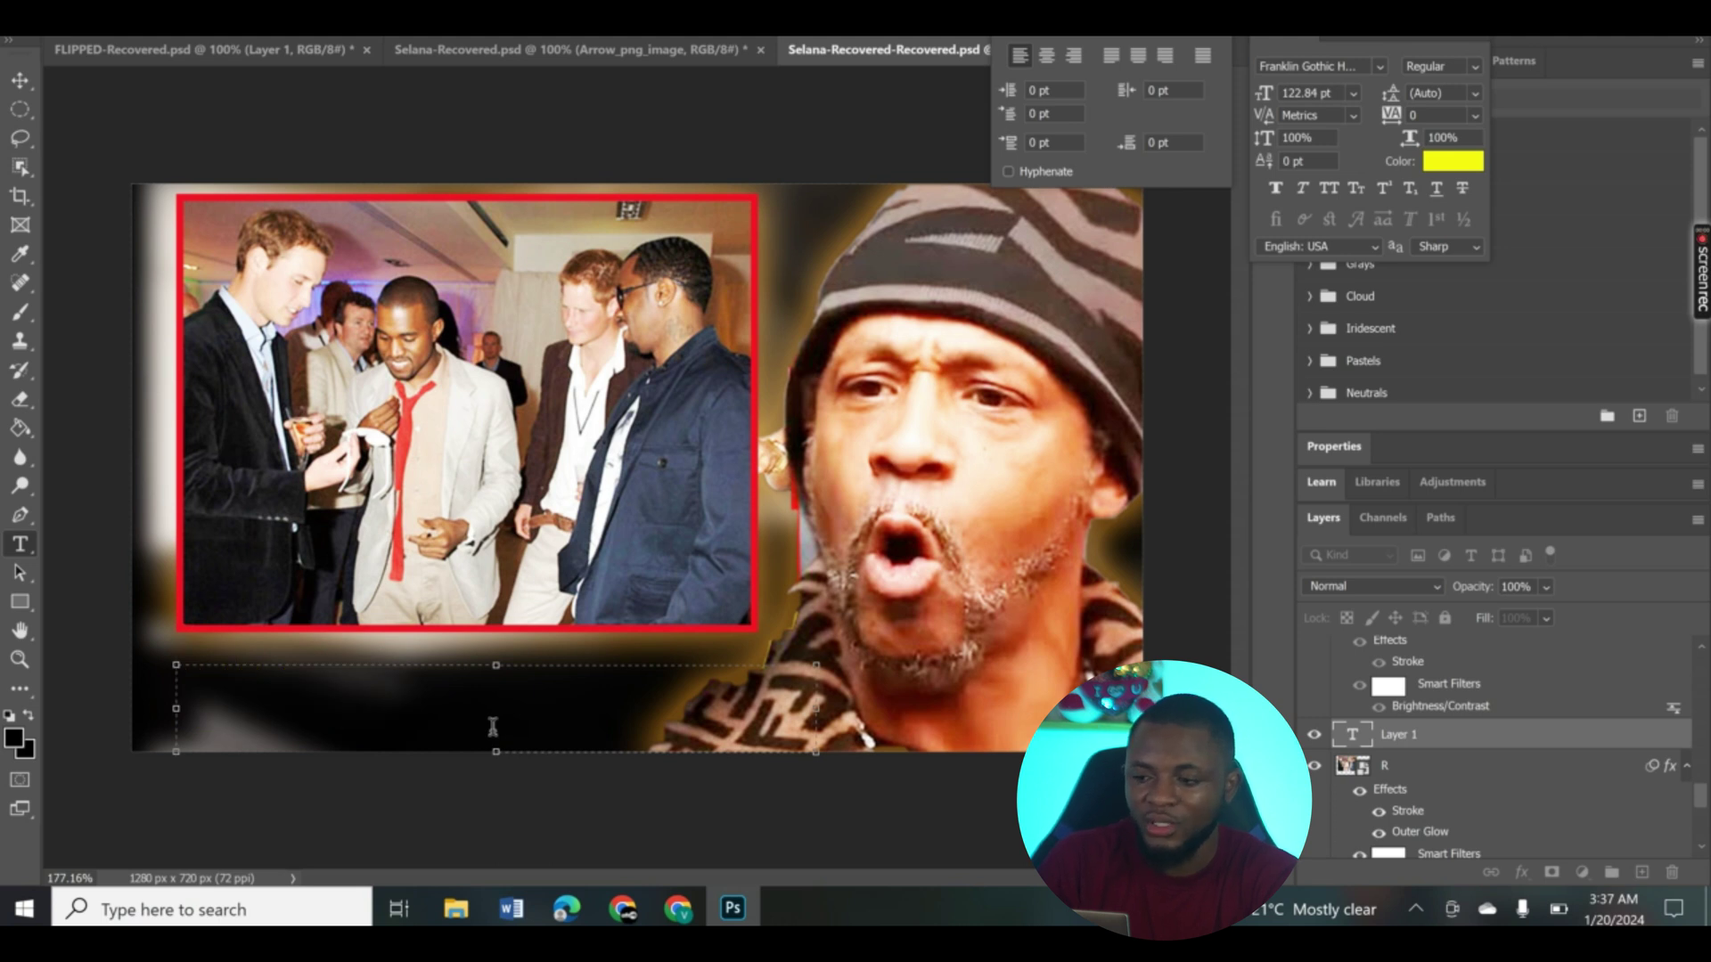
pyautogui.write('IT')
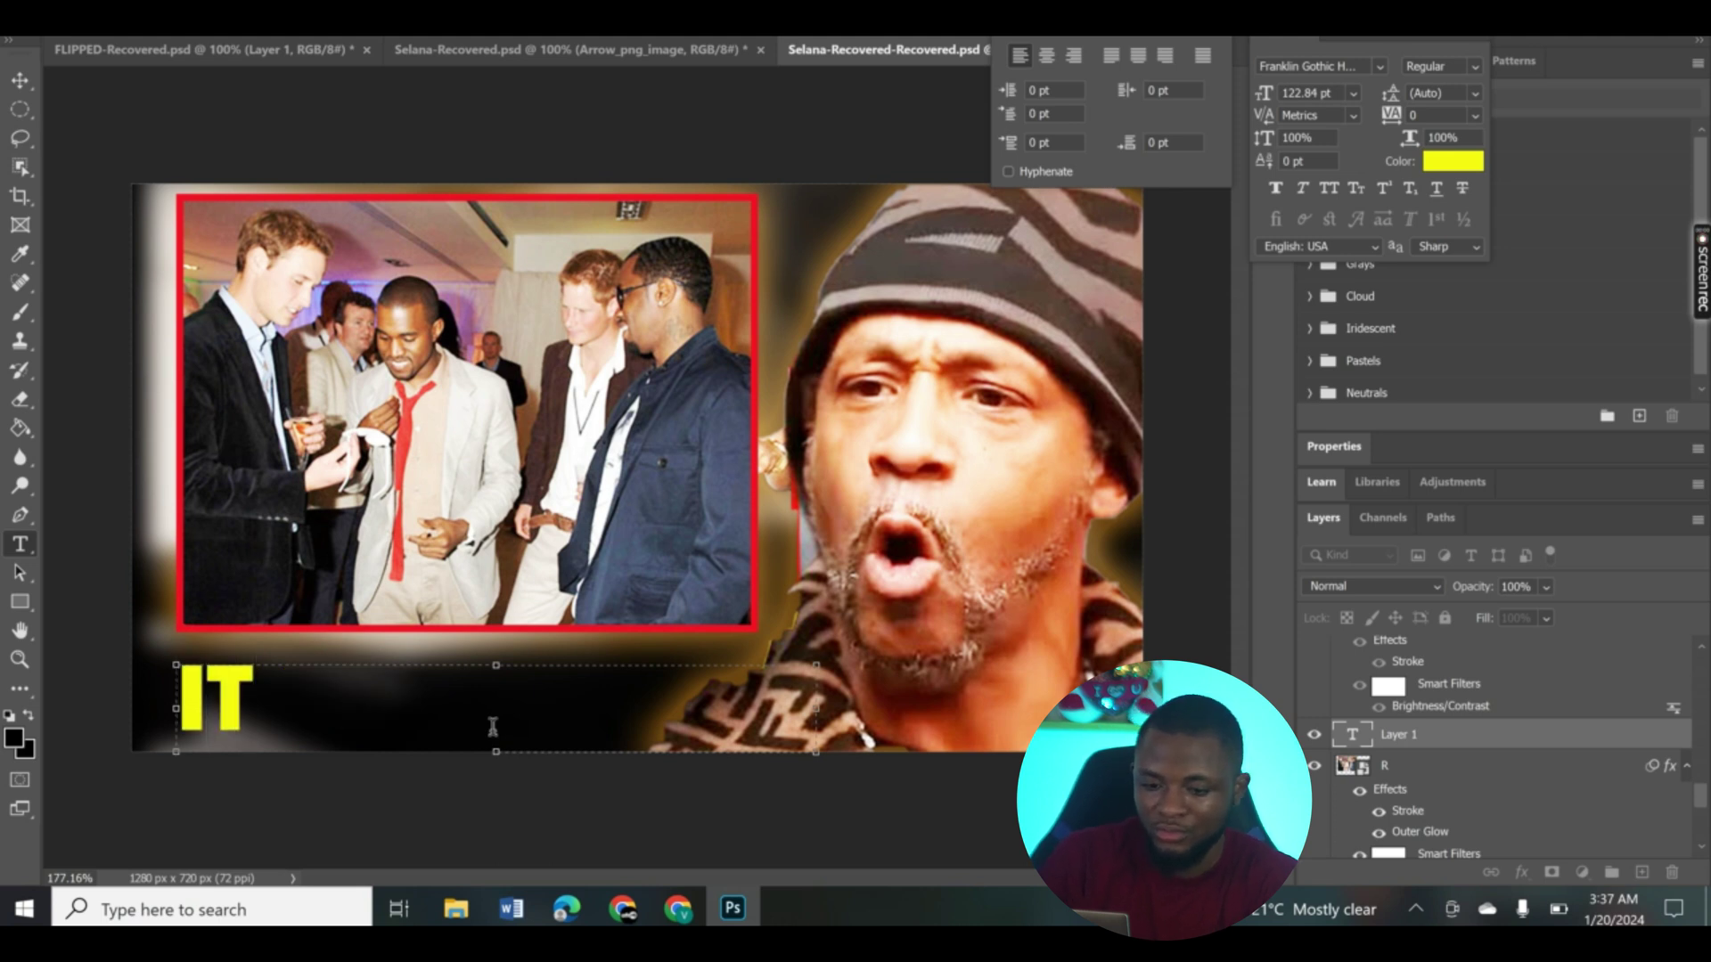
pyautogui.write("'S TRUE")
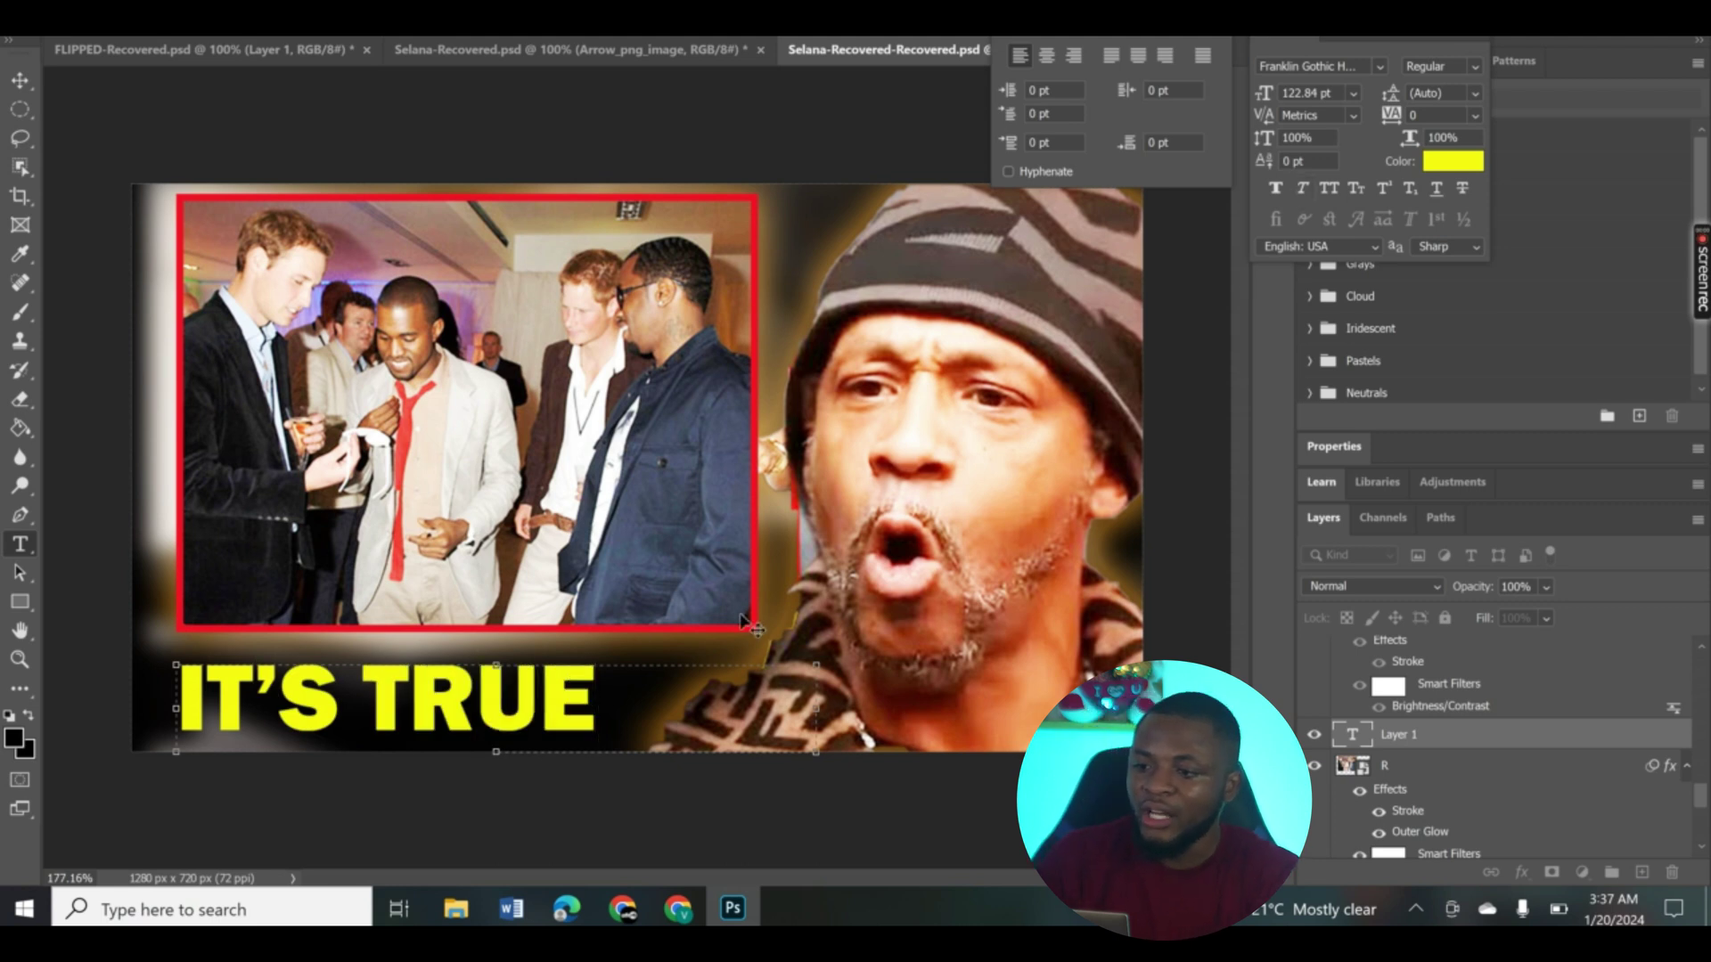
# Apply faux italic to the whole IT'S TRUE caption and commit the text.
pyautogui.hotkey('ctrl', 'a')
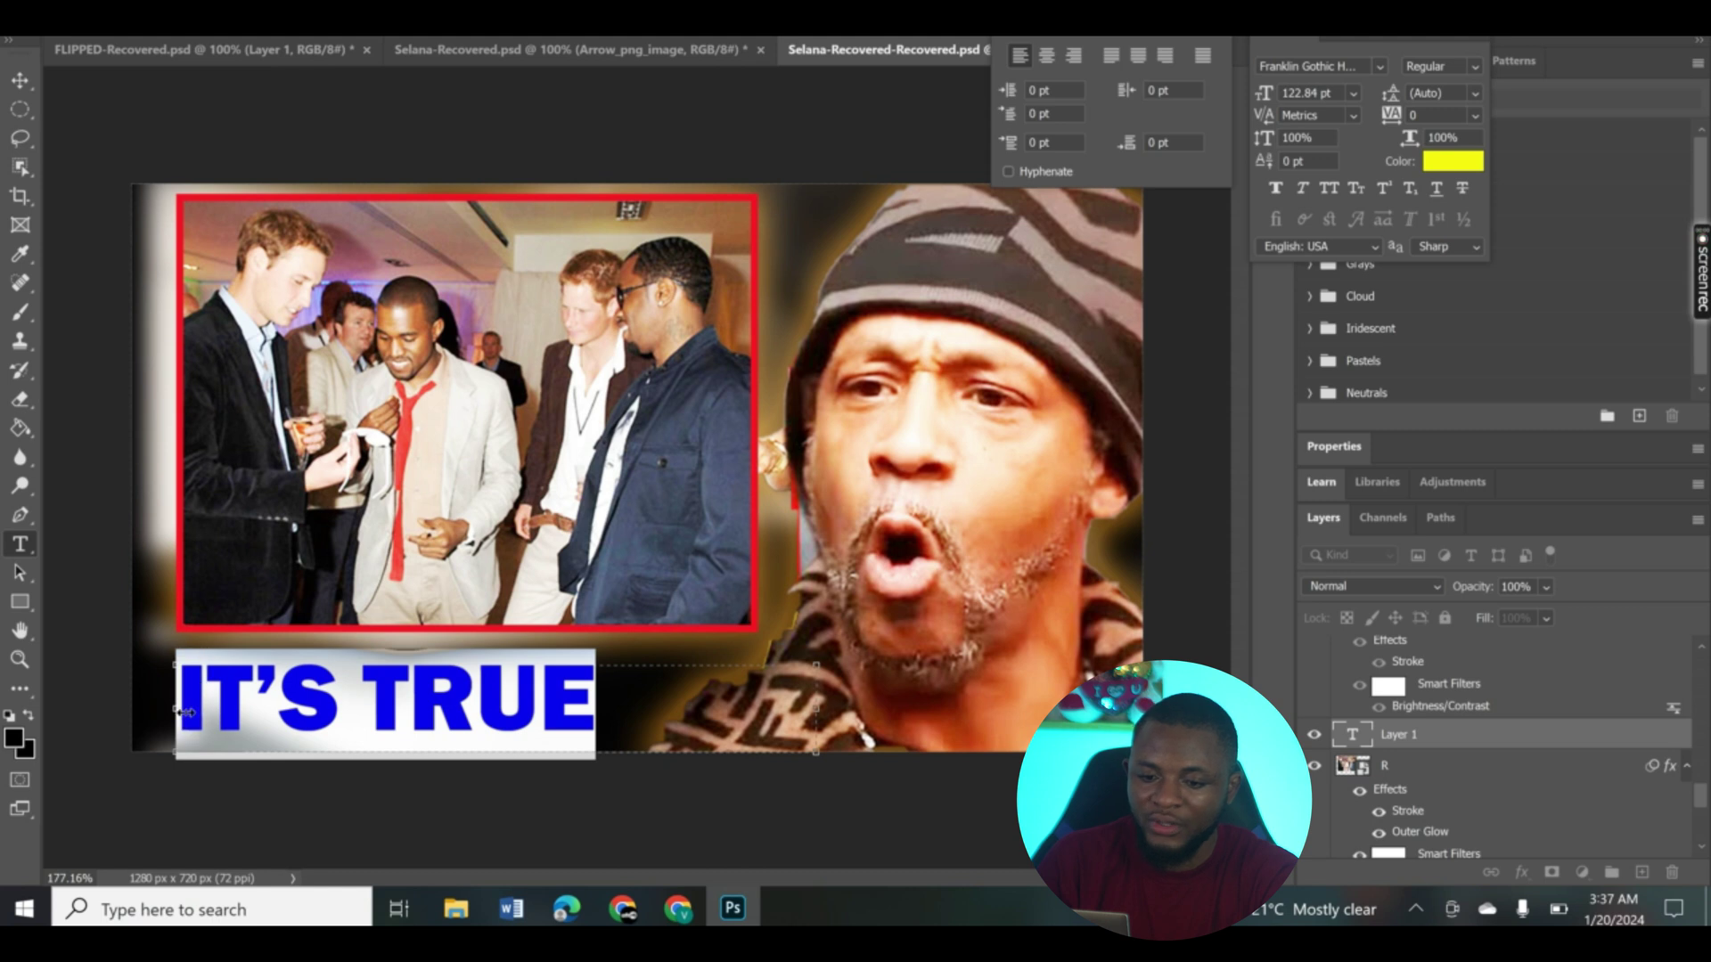
pyautogui.click(1298, 189)
pyautogui.click(608, 743)
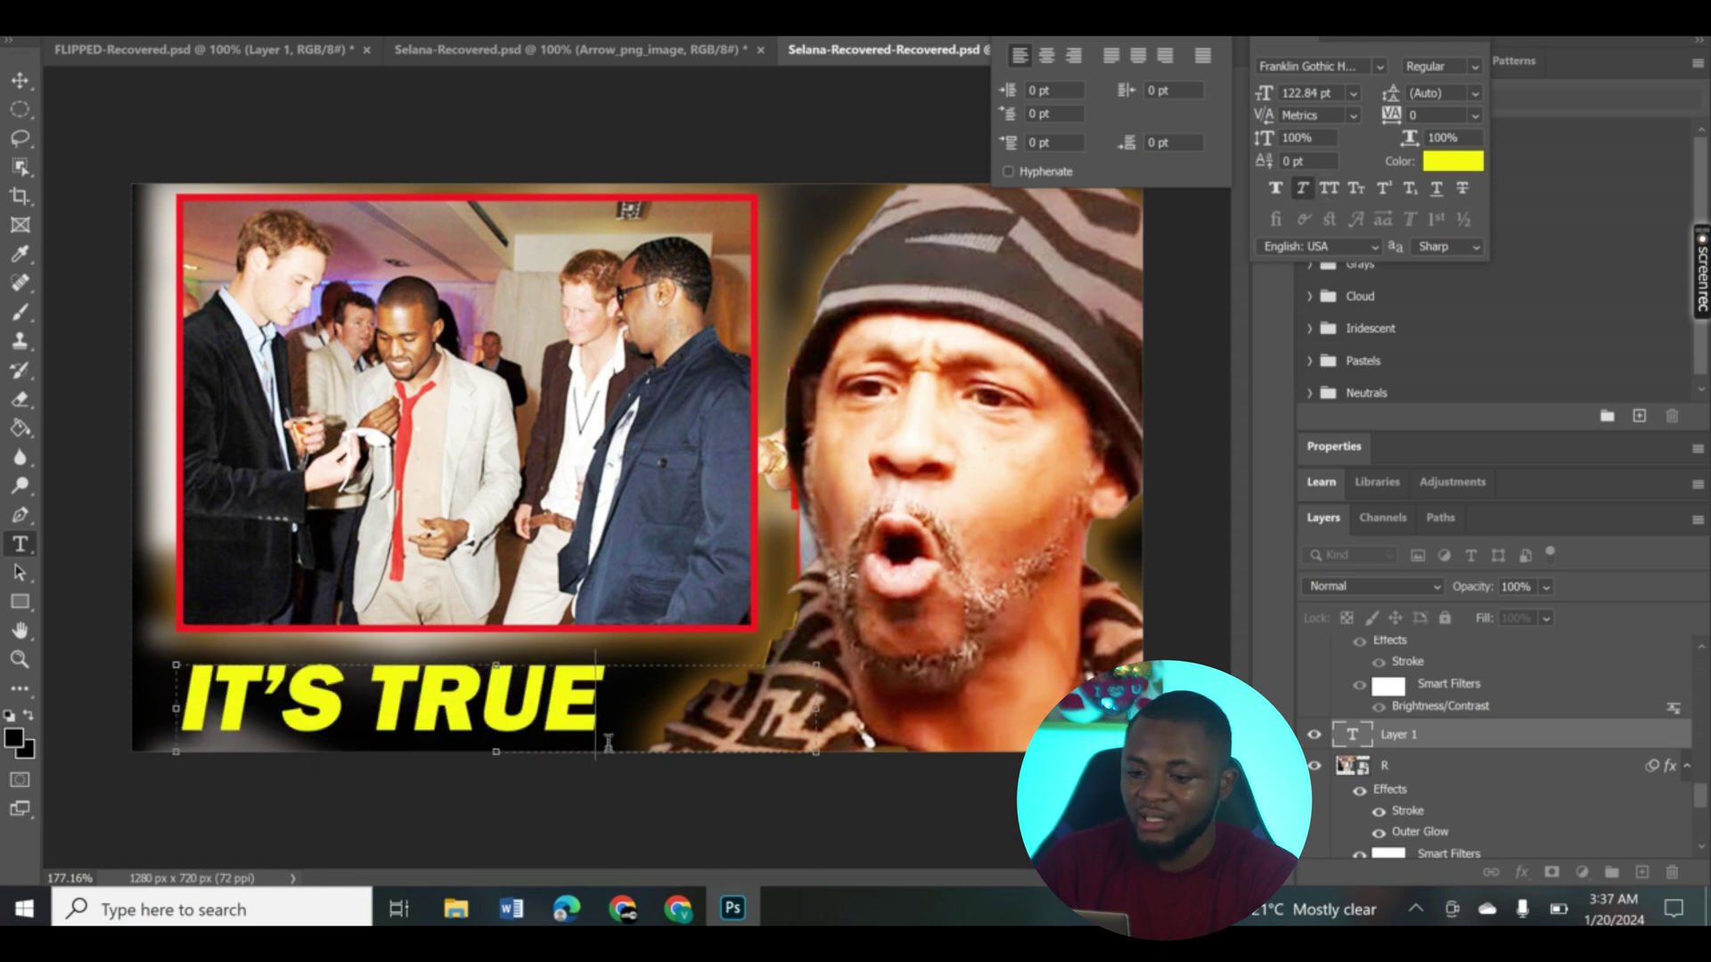
pyautogui.click(19, 80)
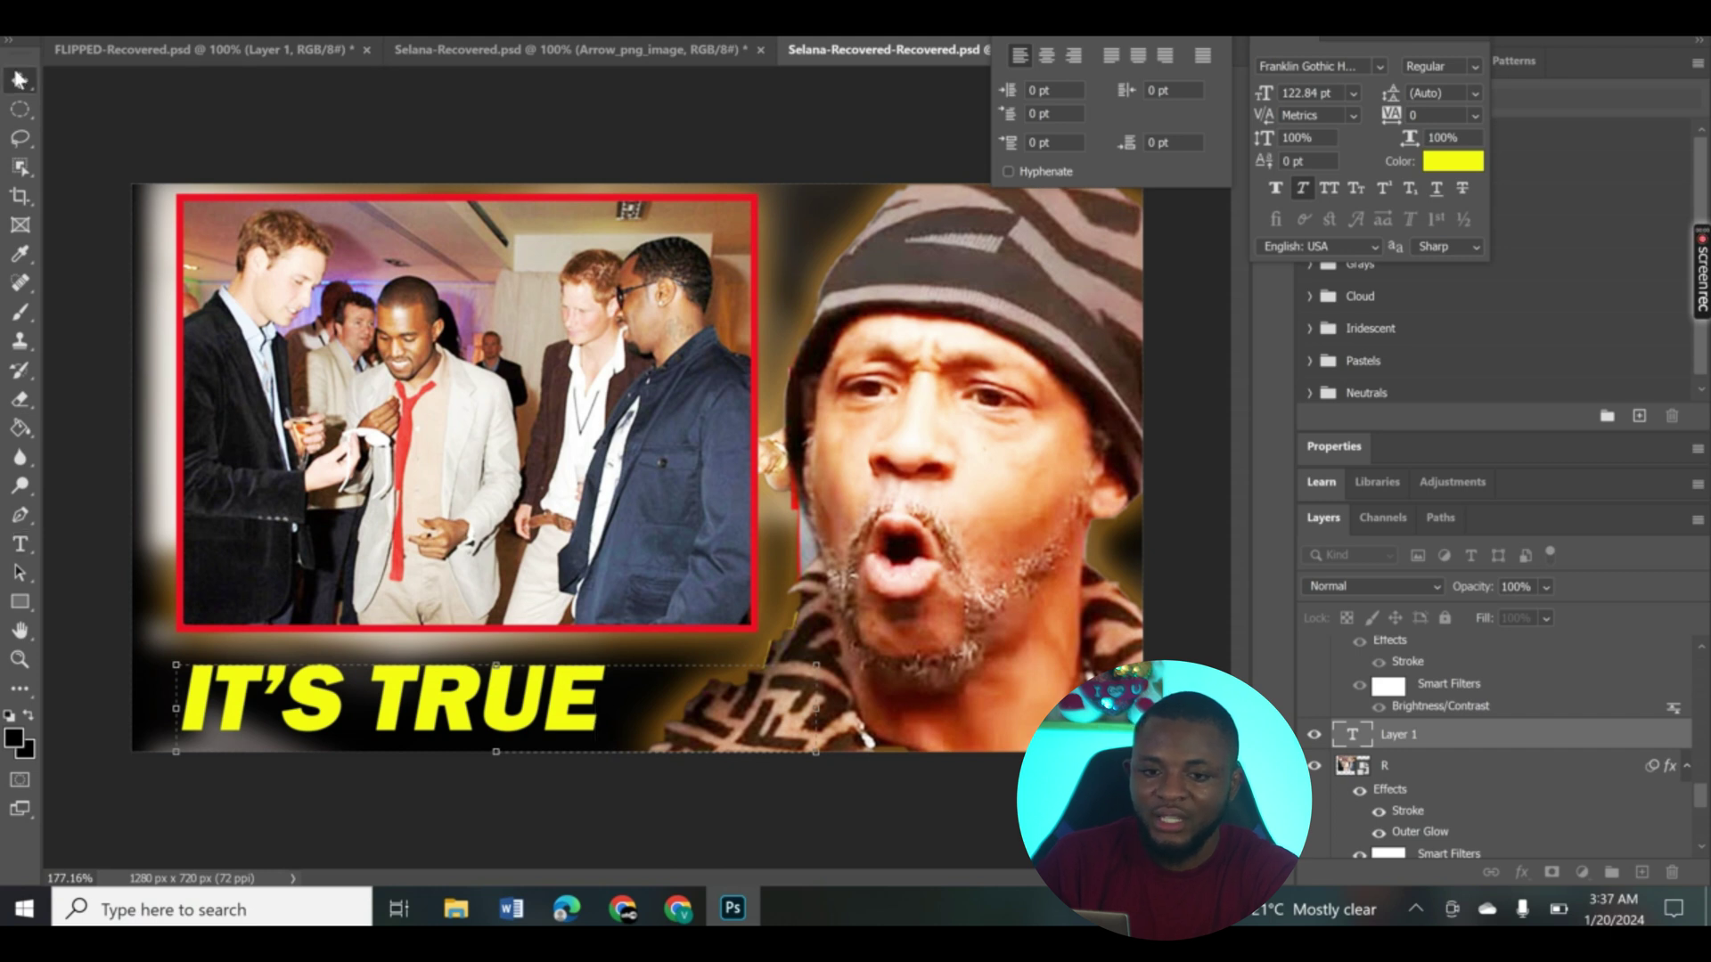
pyautogui.press('t')
pyautogui.click(407, 704)
pyautogui.hotkey('ctrl', 'a')
pyautogui.click(20, 80)
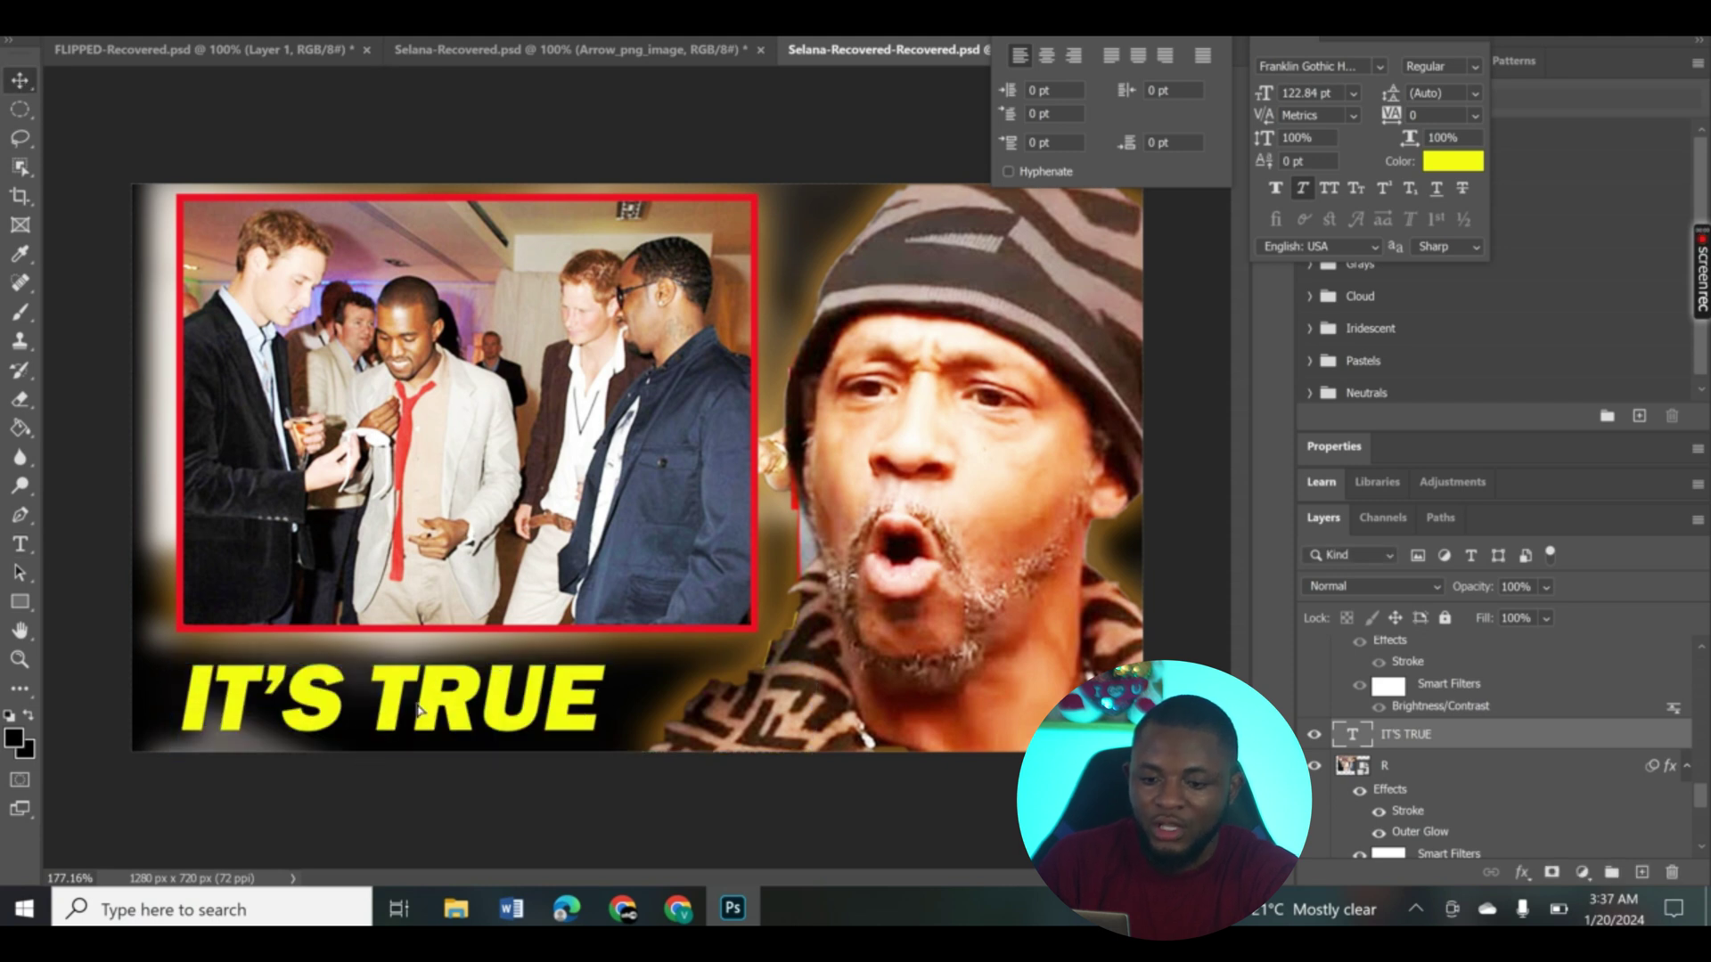
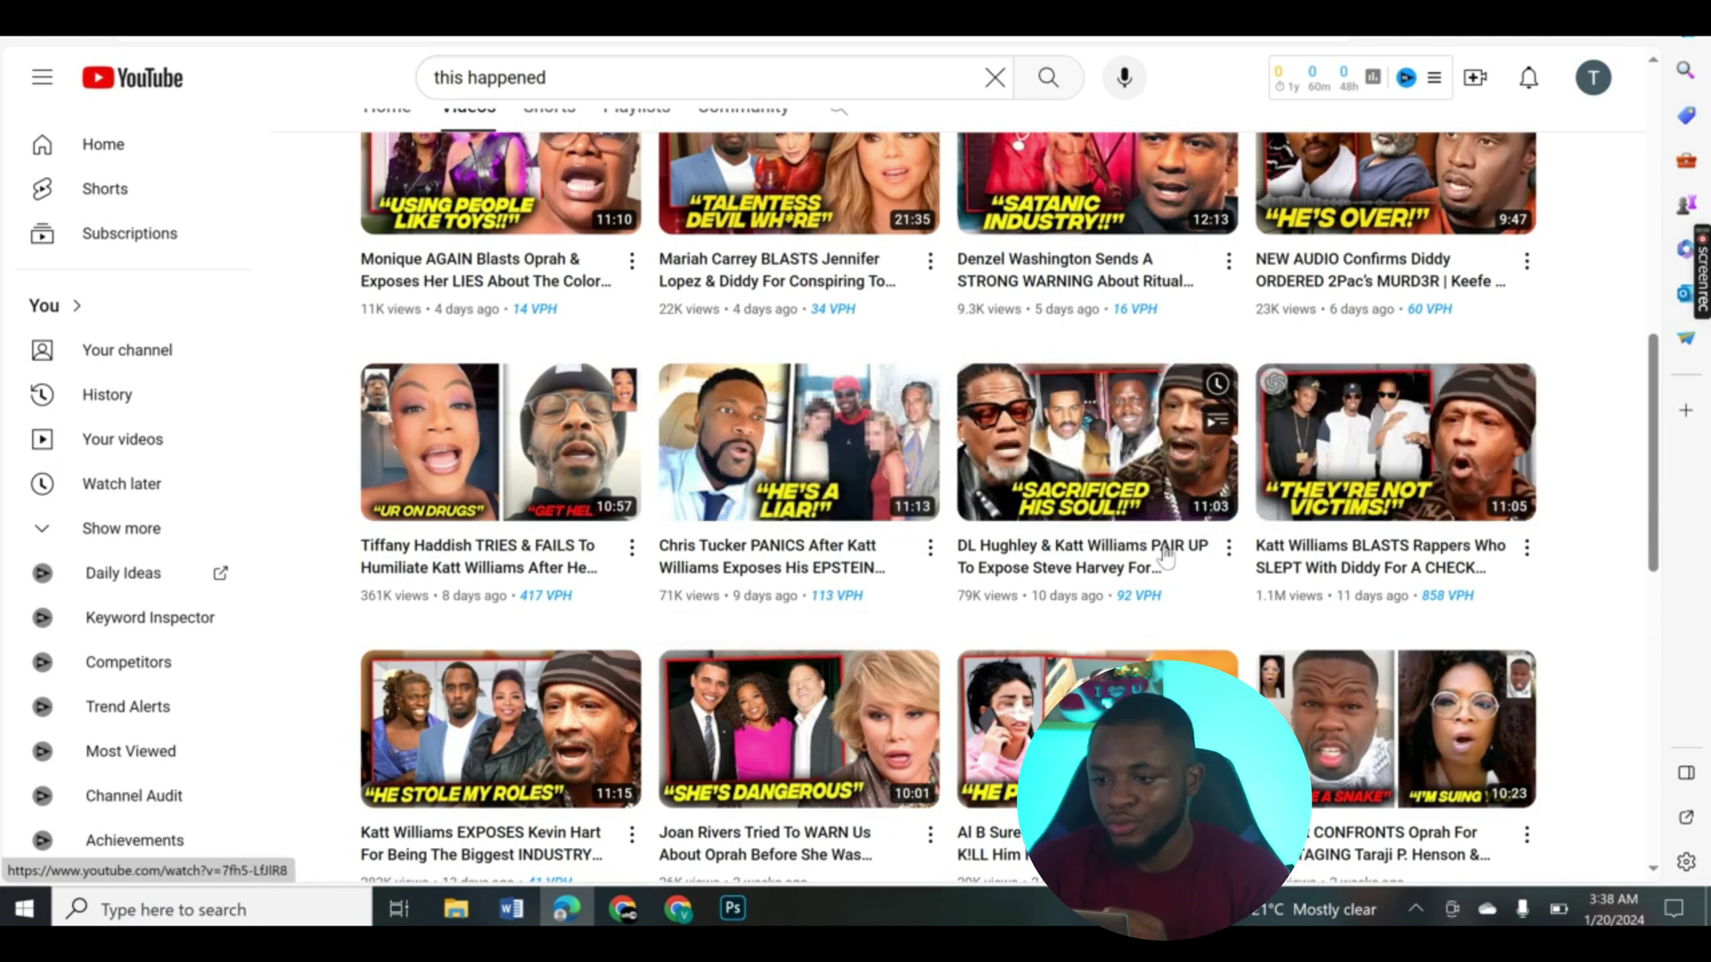
# Return to Photoshop, load the IT'S TRUE text pixels as a selection, and add an empty layer directly beneath the text layer.
pyautogui.click(734, 911)
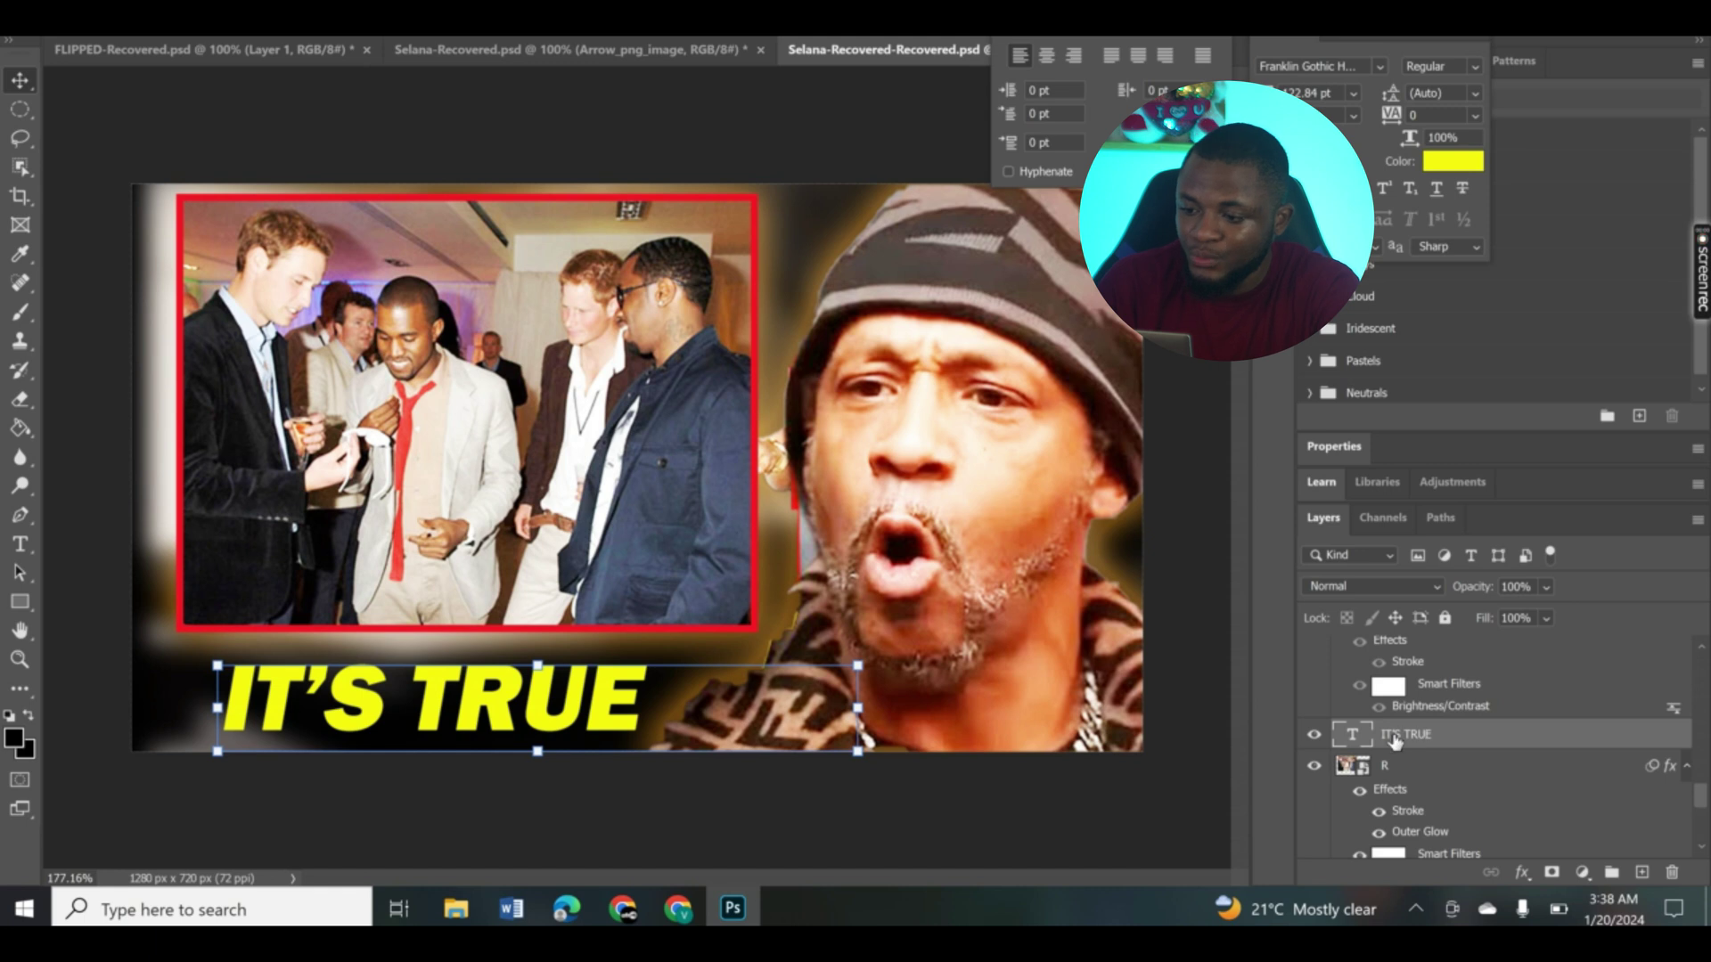
pyautogui.rightClick(1343, 737)
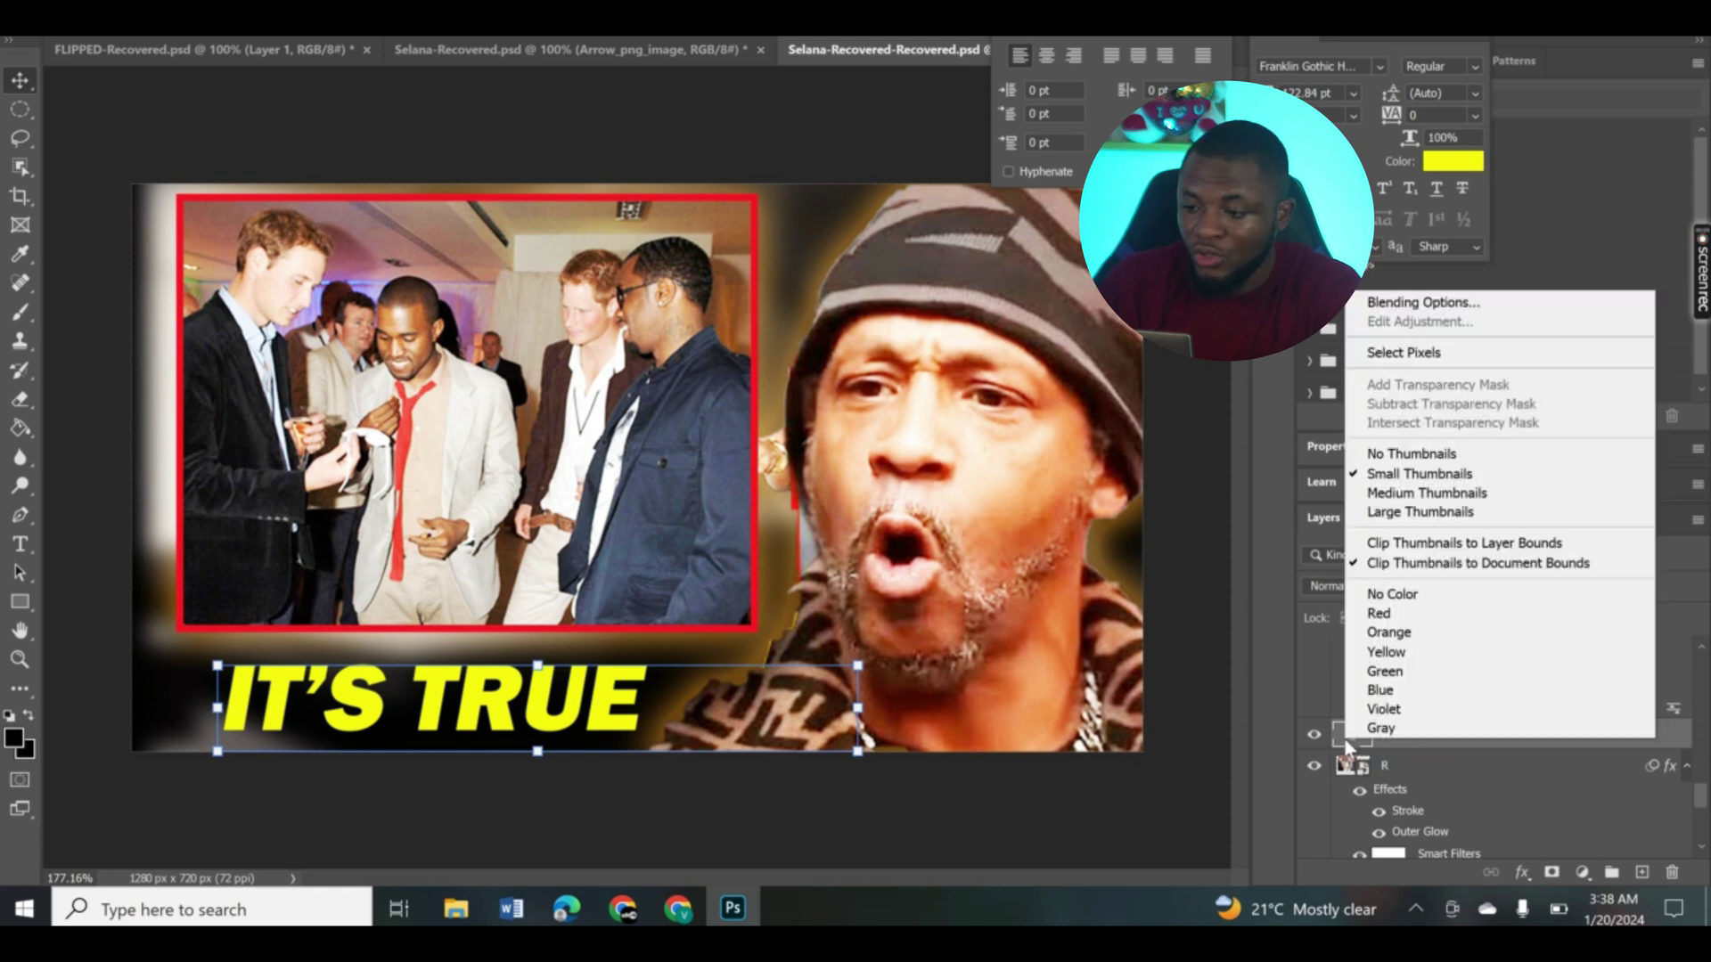
pyautogui.click(1408, 354)
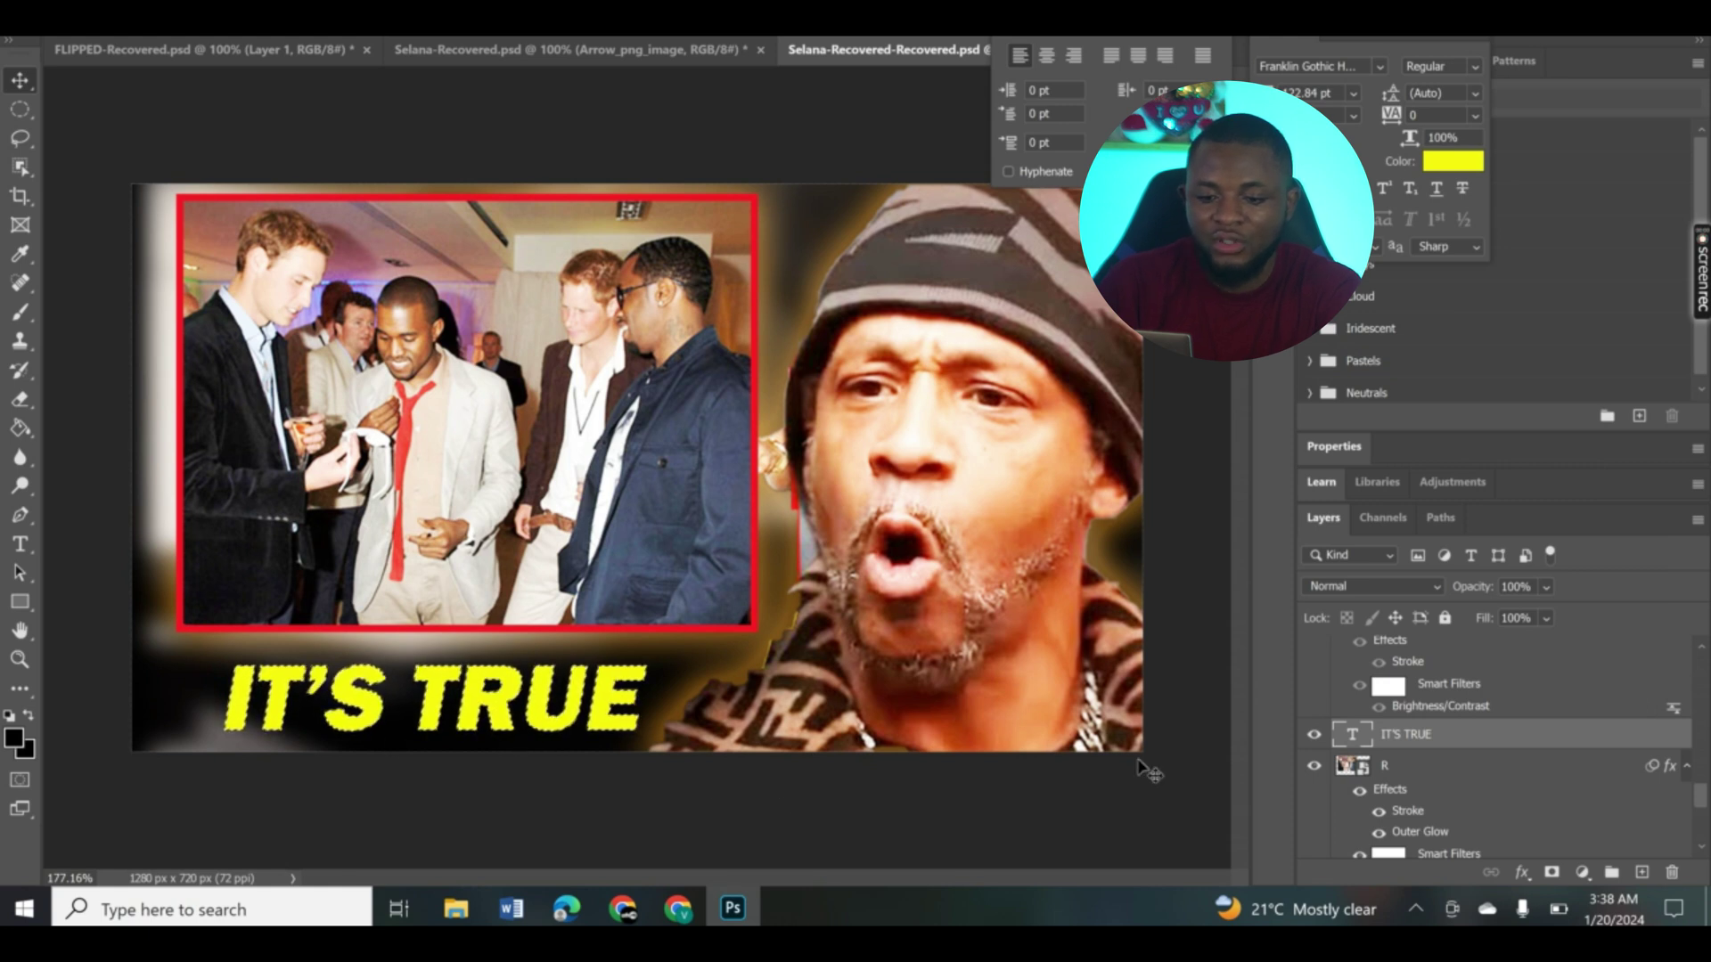
pyautogui.click(1644, 874)
pyautogui.moveTo(1458, 733); pyautogui.dragTo(1471, 779)
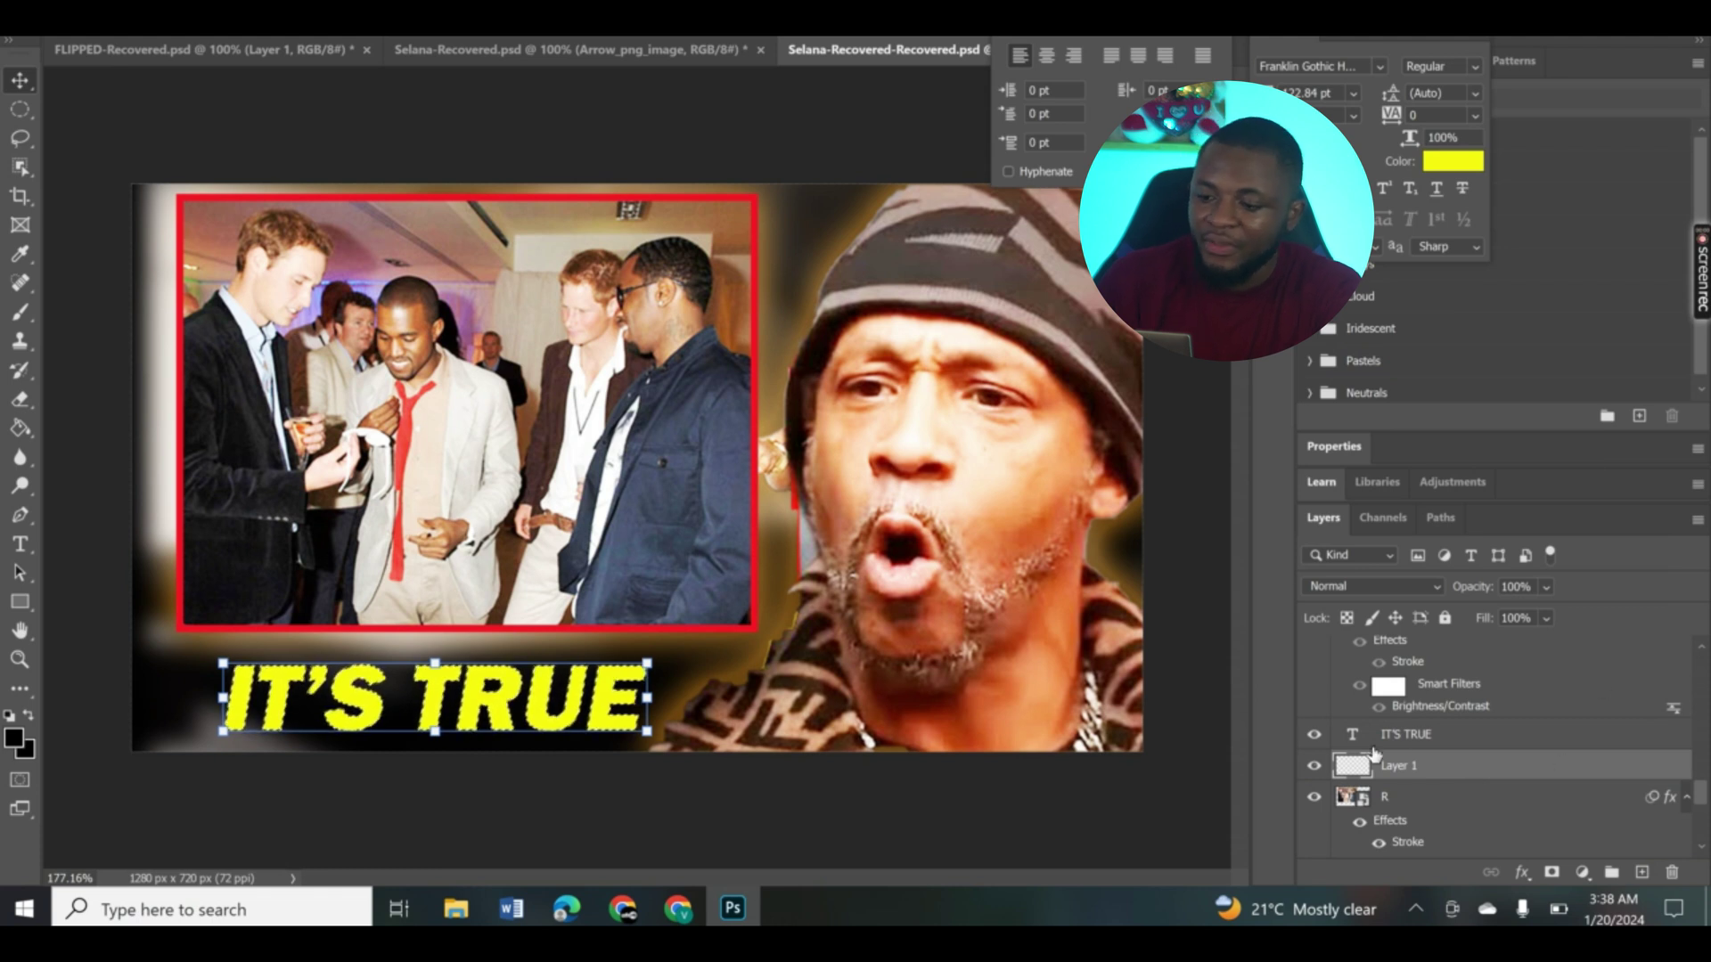
# Expand the caption's letter-shaped selection by 6 pixels.
pyautogui.click(1405, 745)
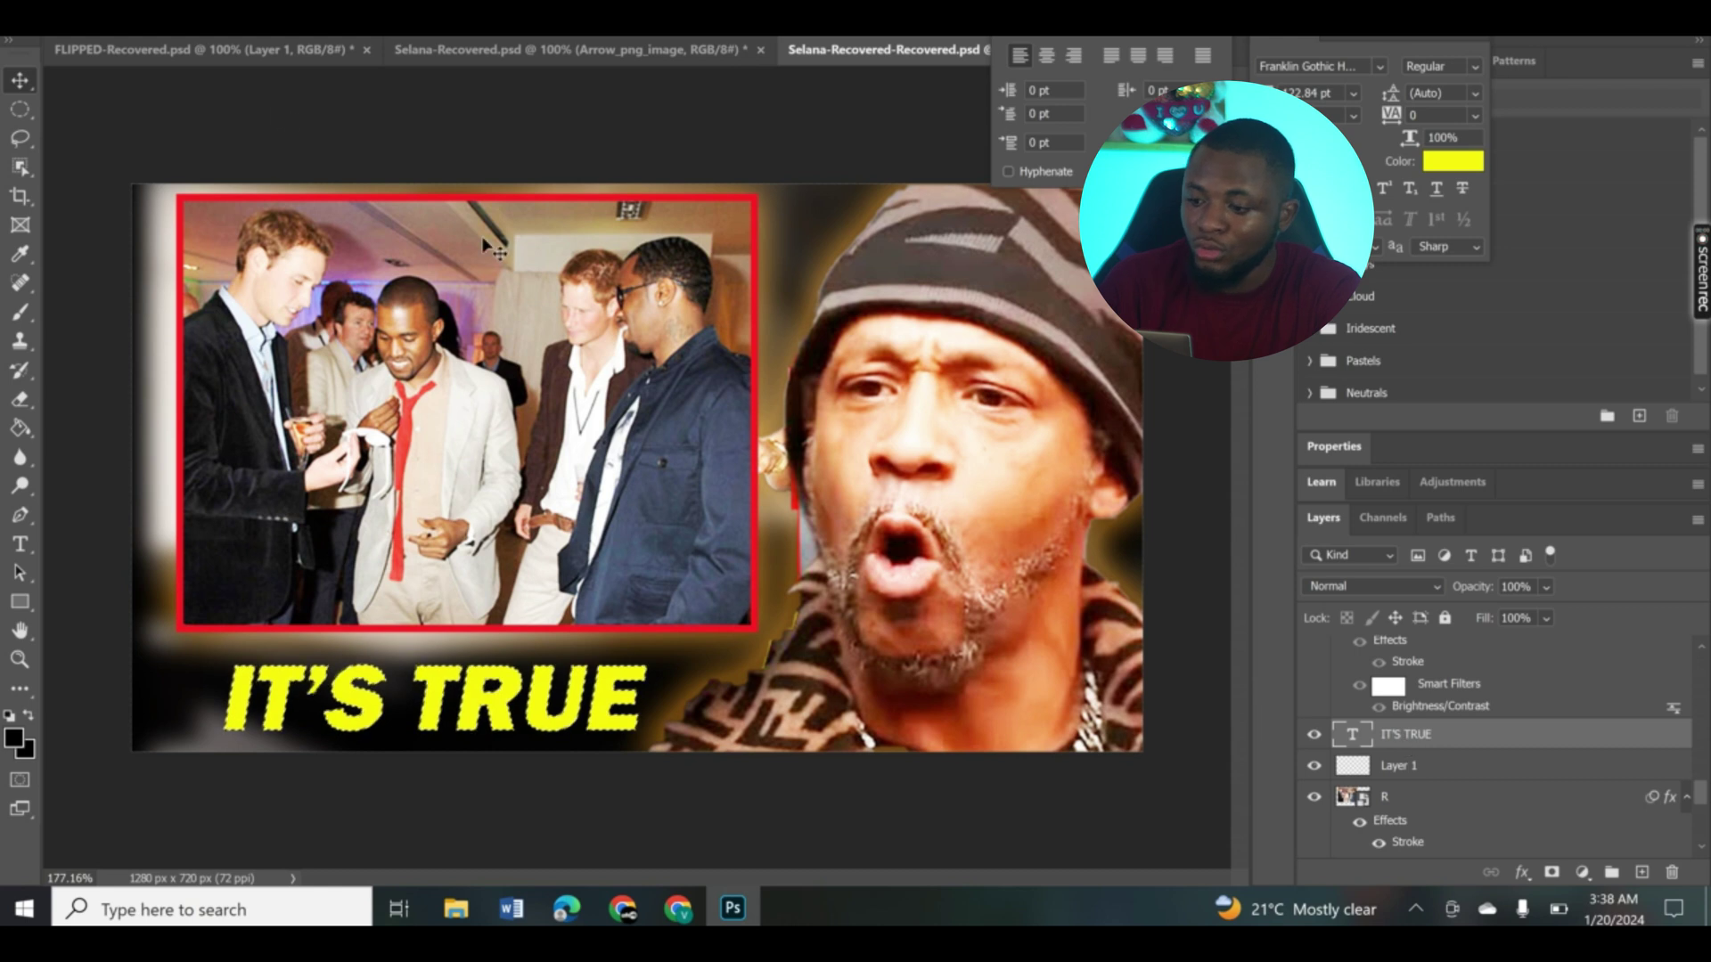
pyautogui.click(258, 36)
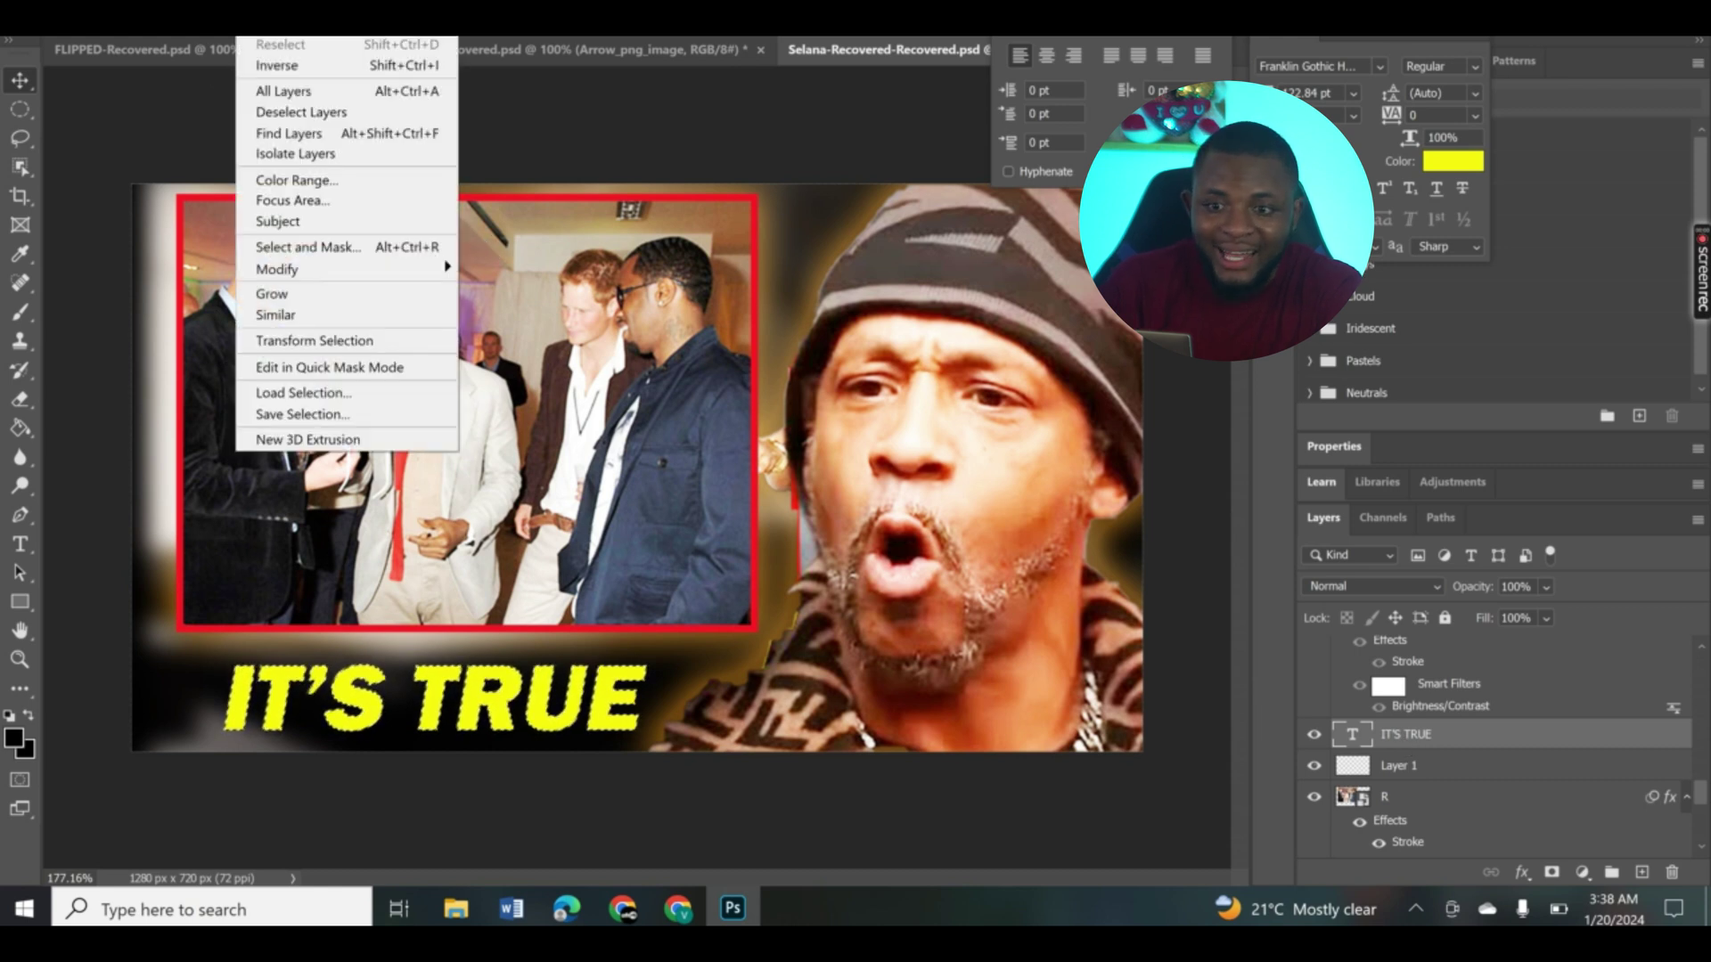
pyautogui.moveTo(379, 283)
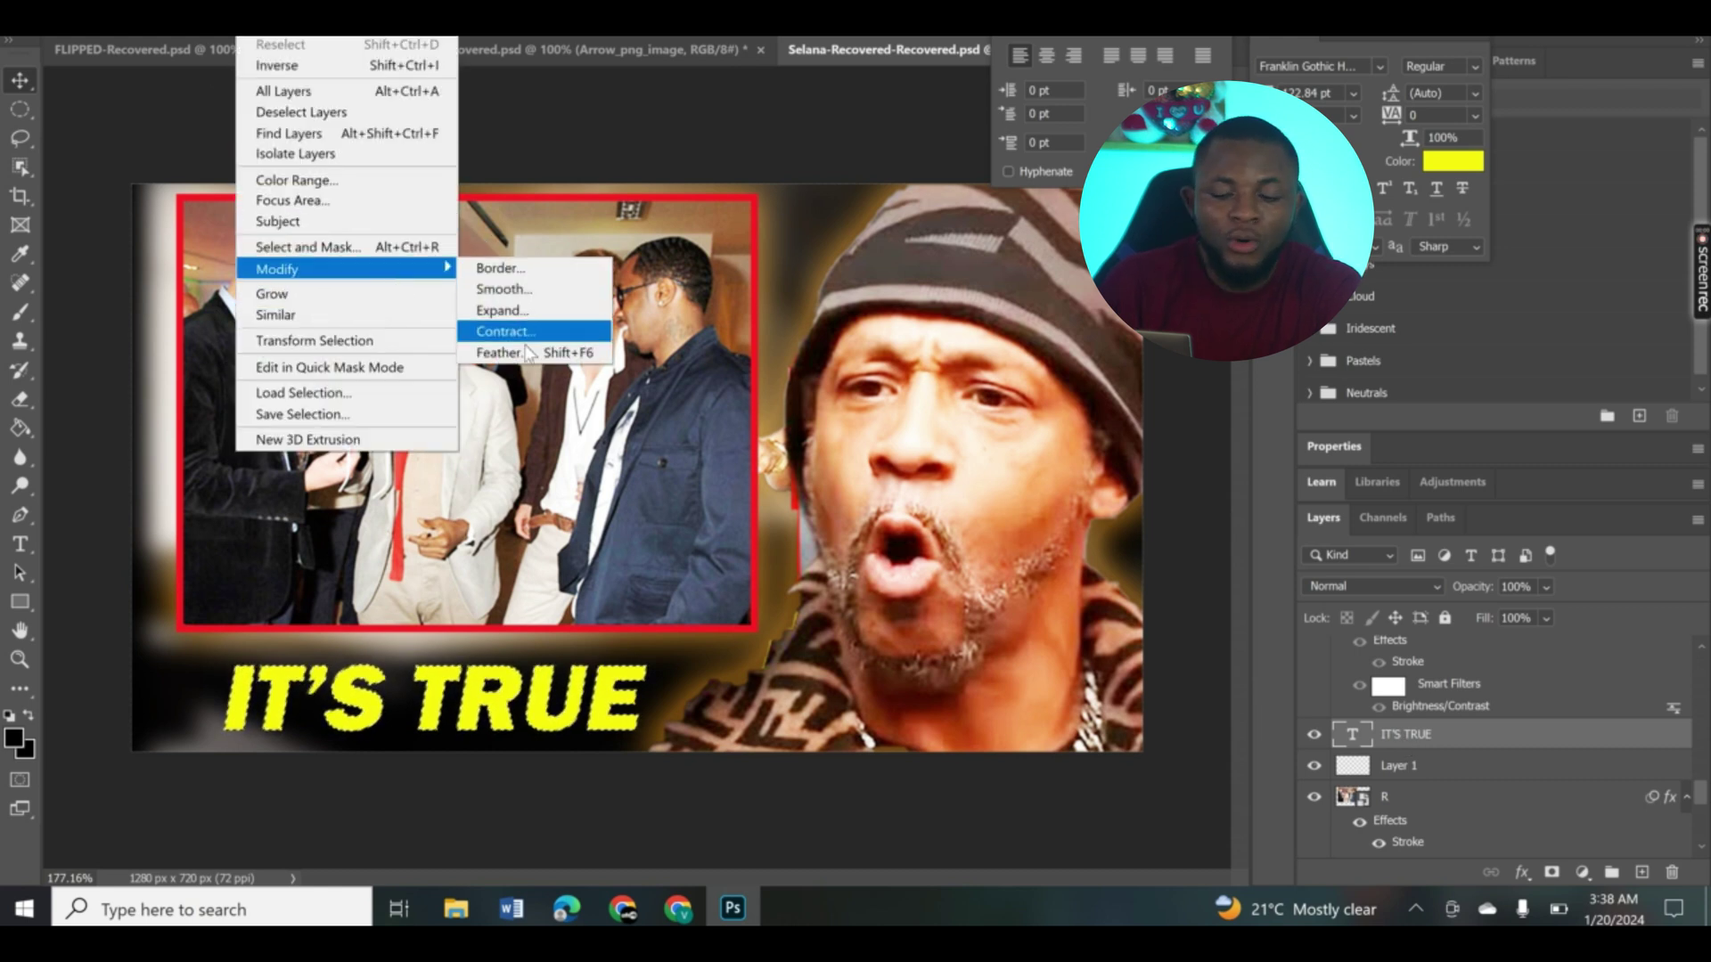
pyautogui.click(535, 317)
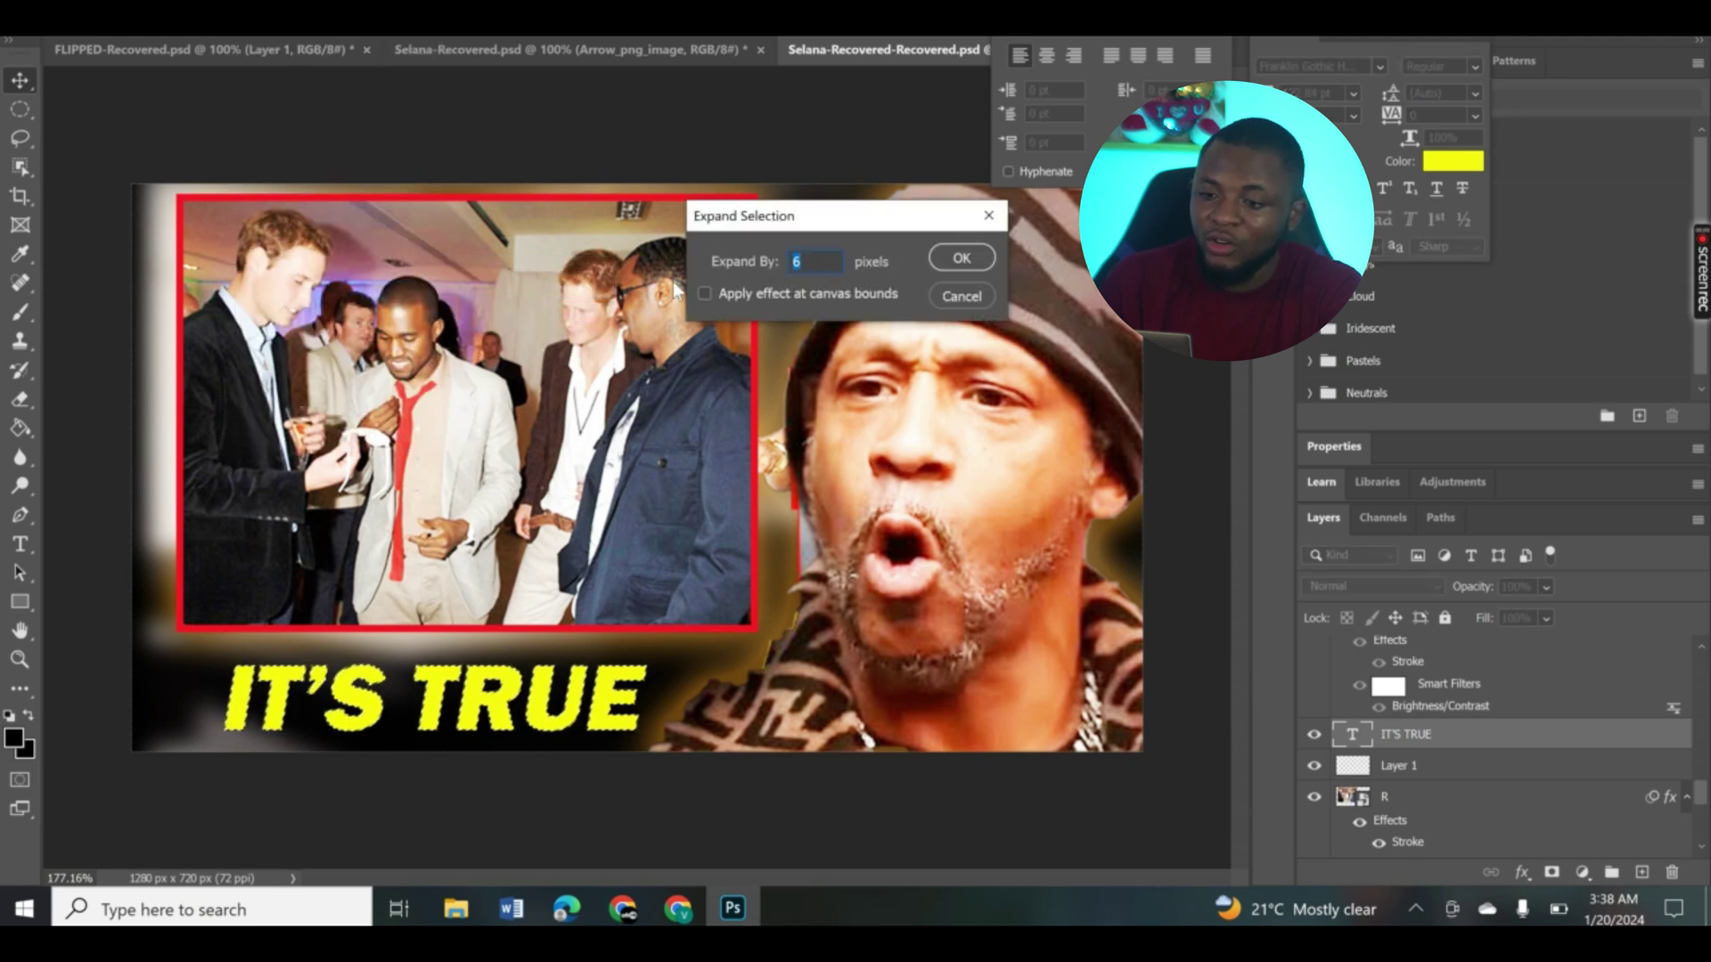
pyautogui.click(958, 260)
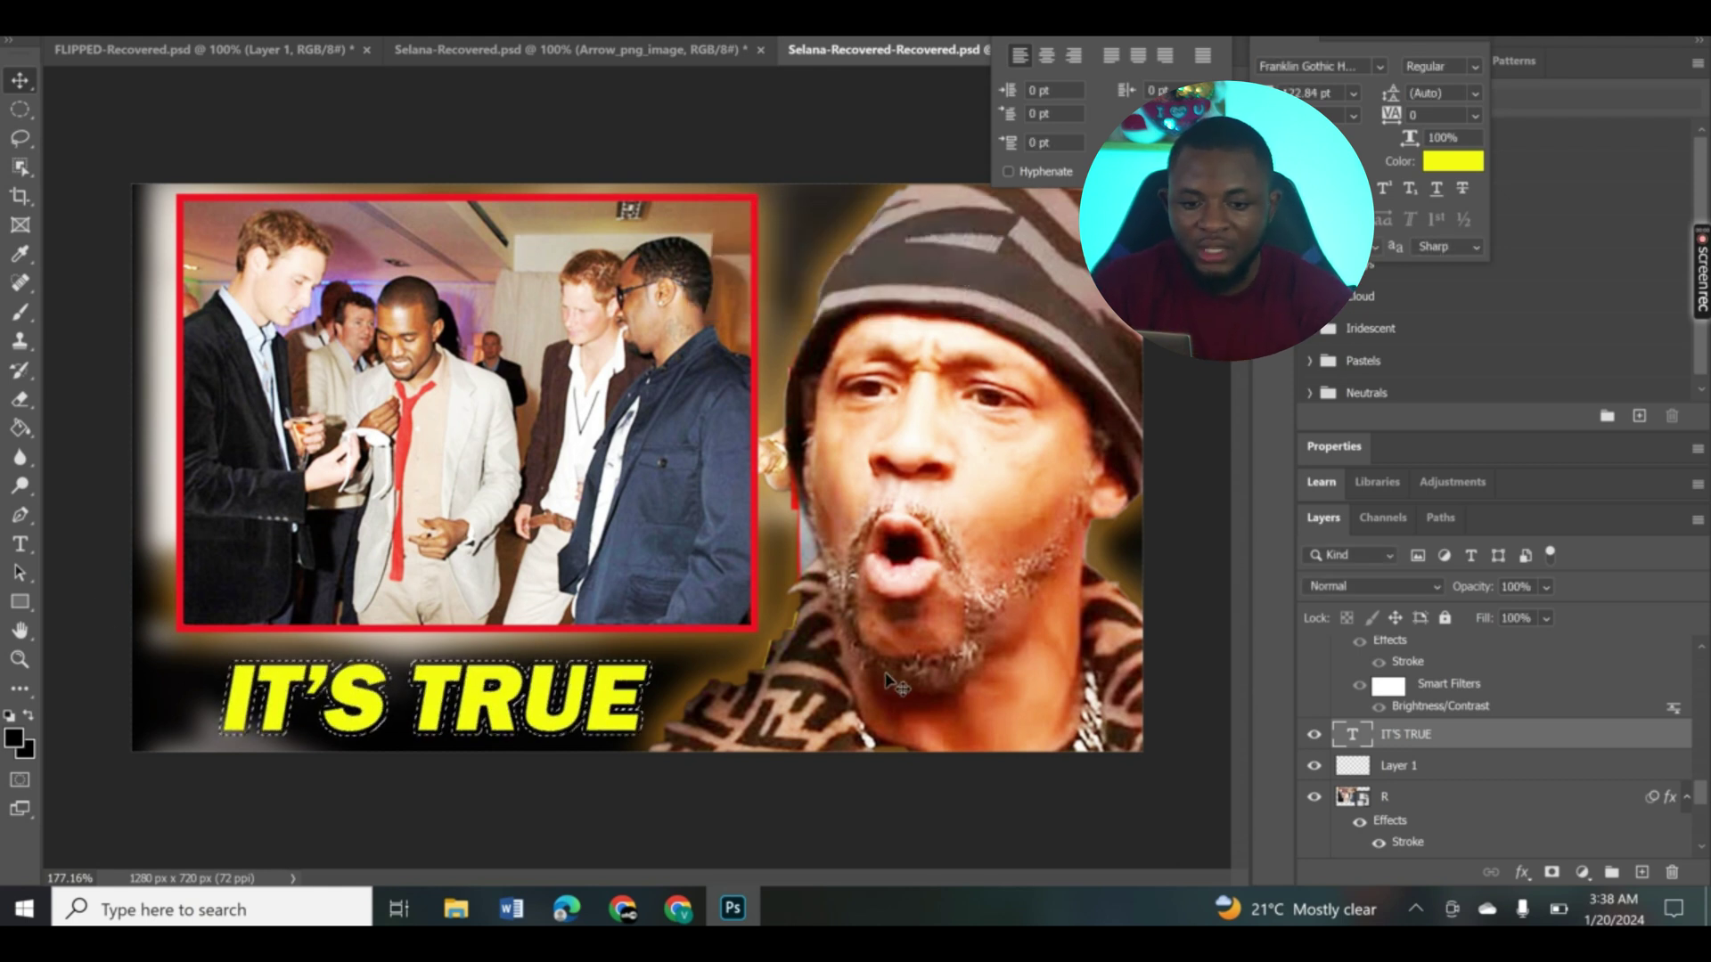
# Fill the expanded selection with black on the layer beneath the caption, and deselect.
pyautogui.click(1459, 773)
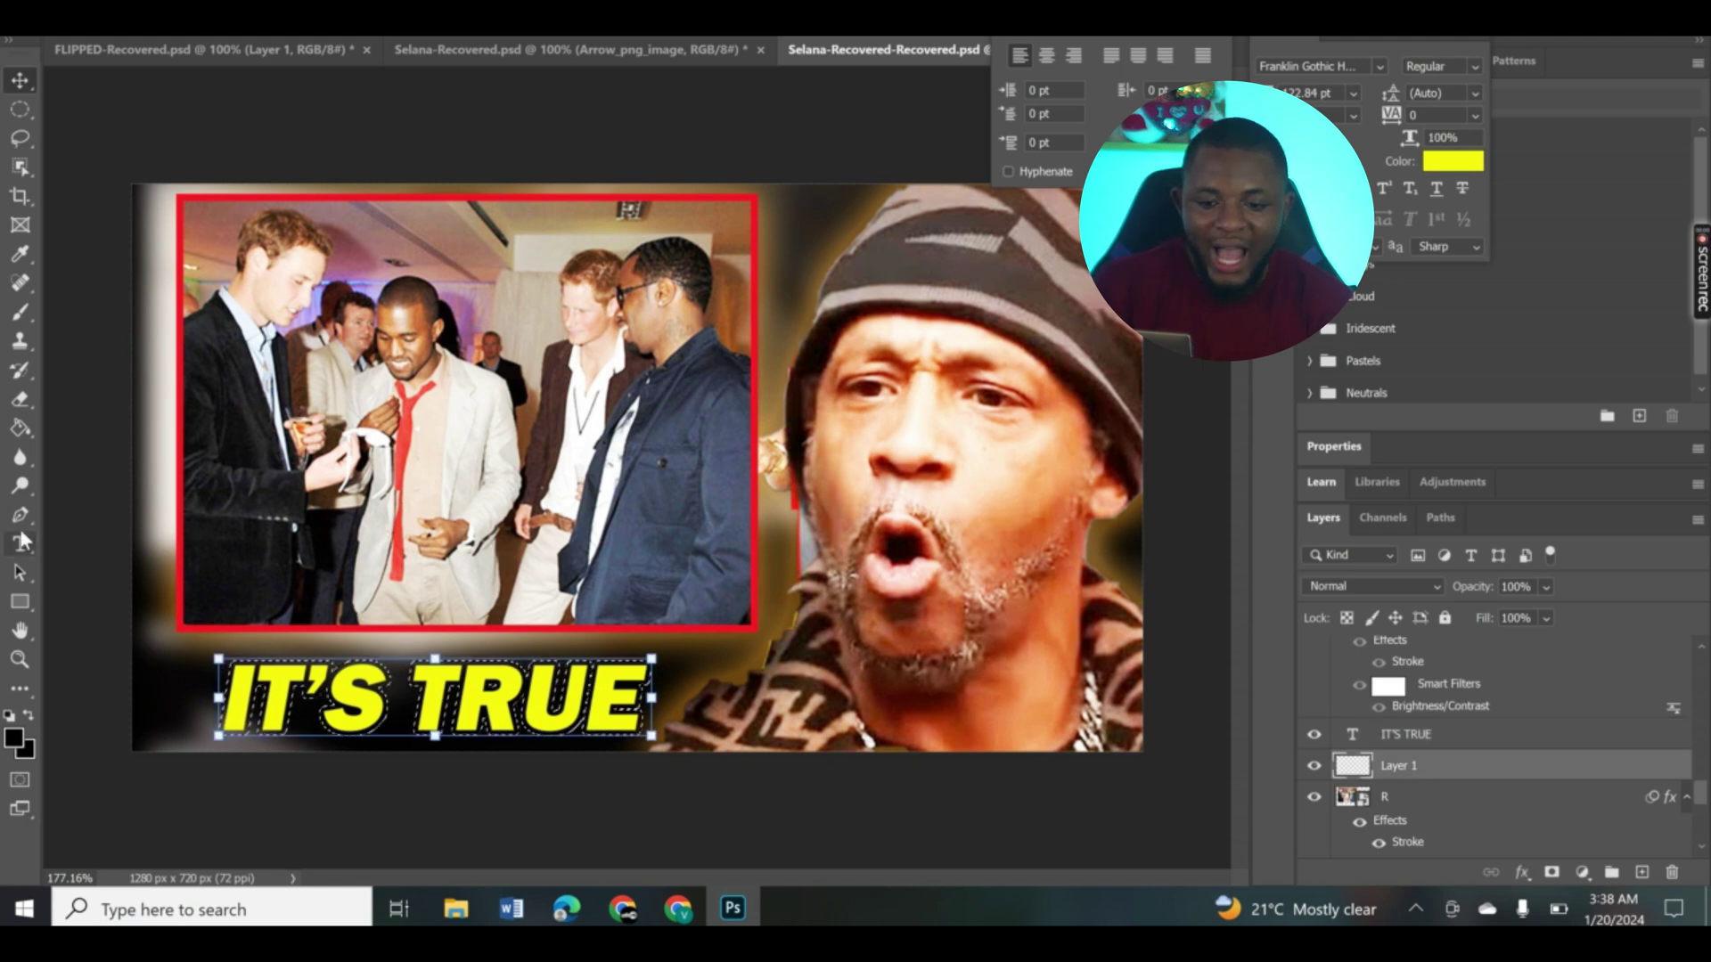
pyautogui.click(16, 436)
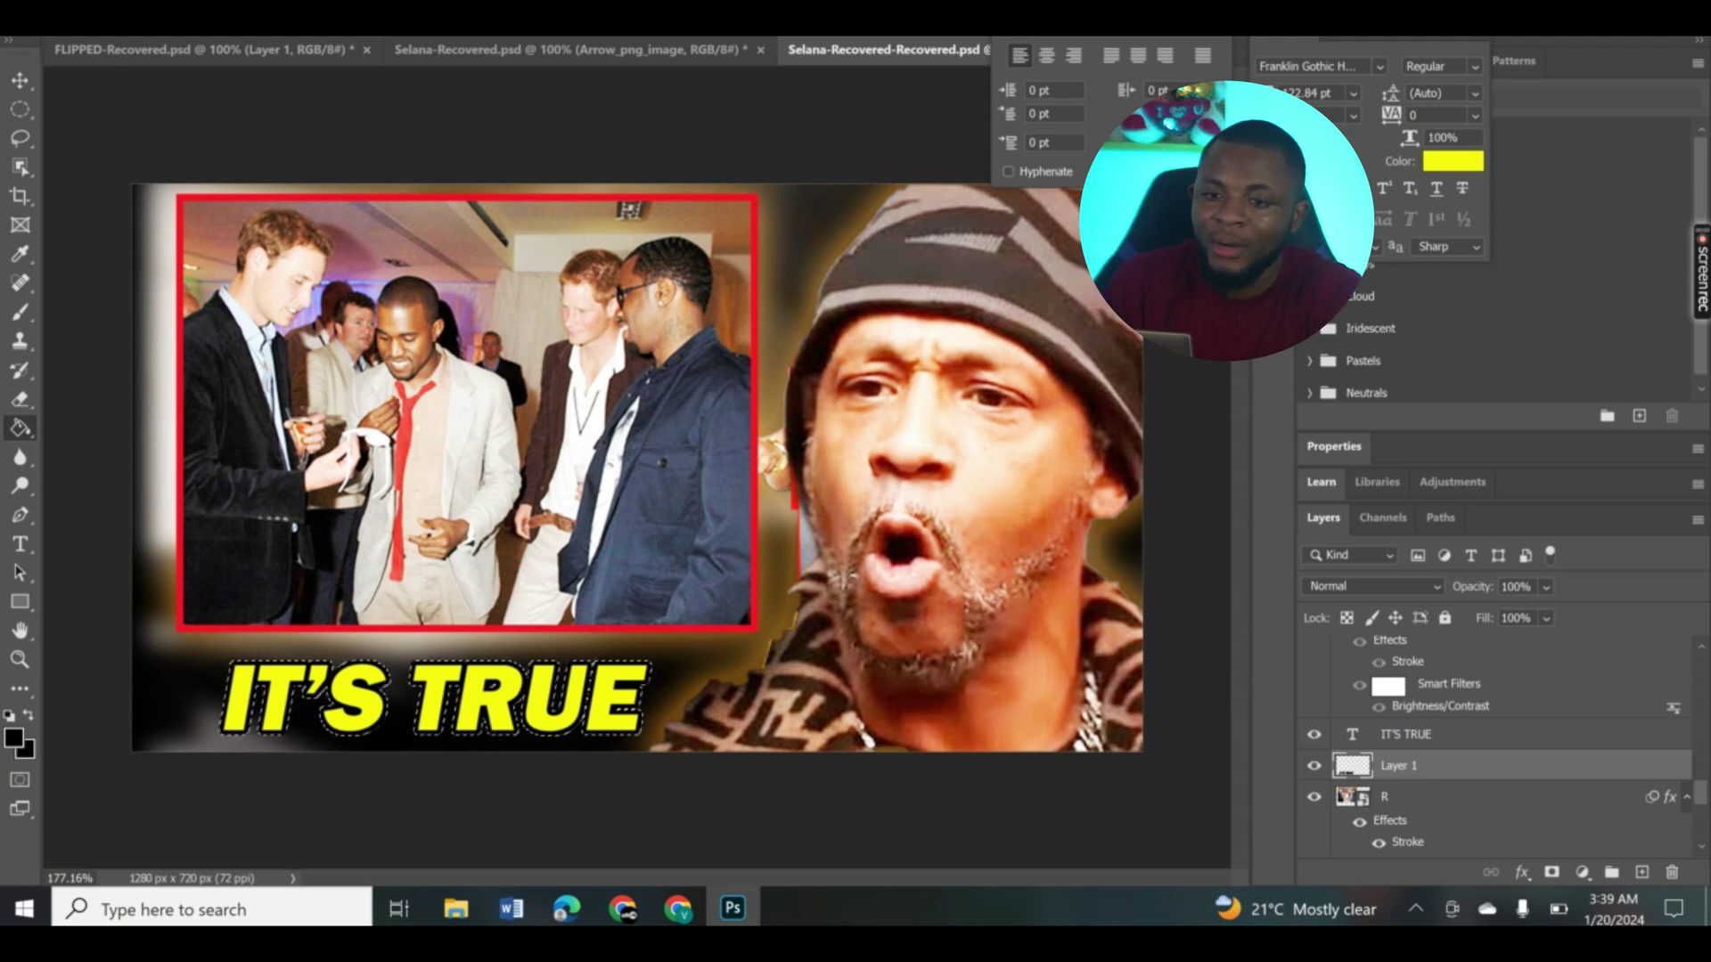
pyautogui.hotkey('alt', 's')
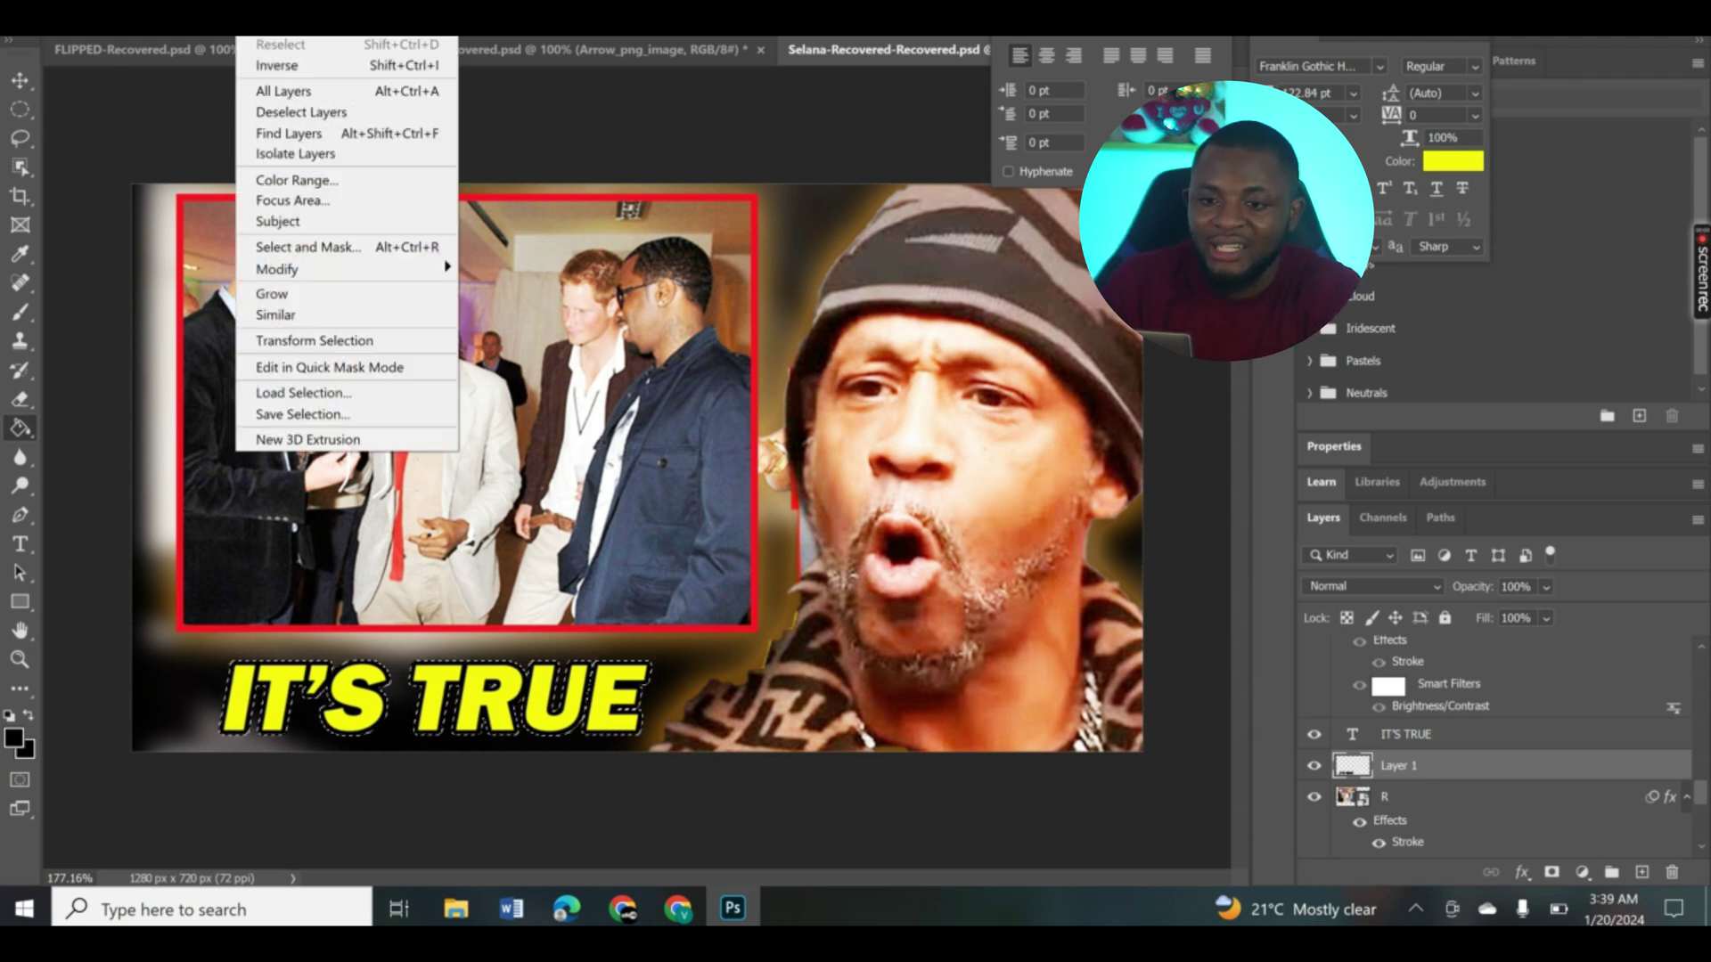
pyautogui.press('d')
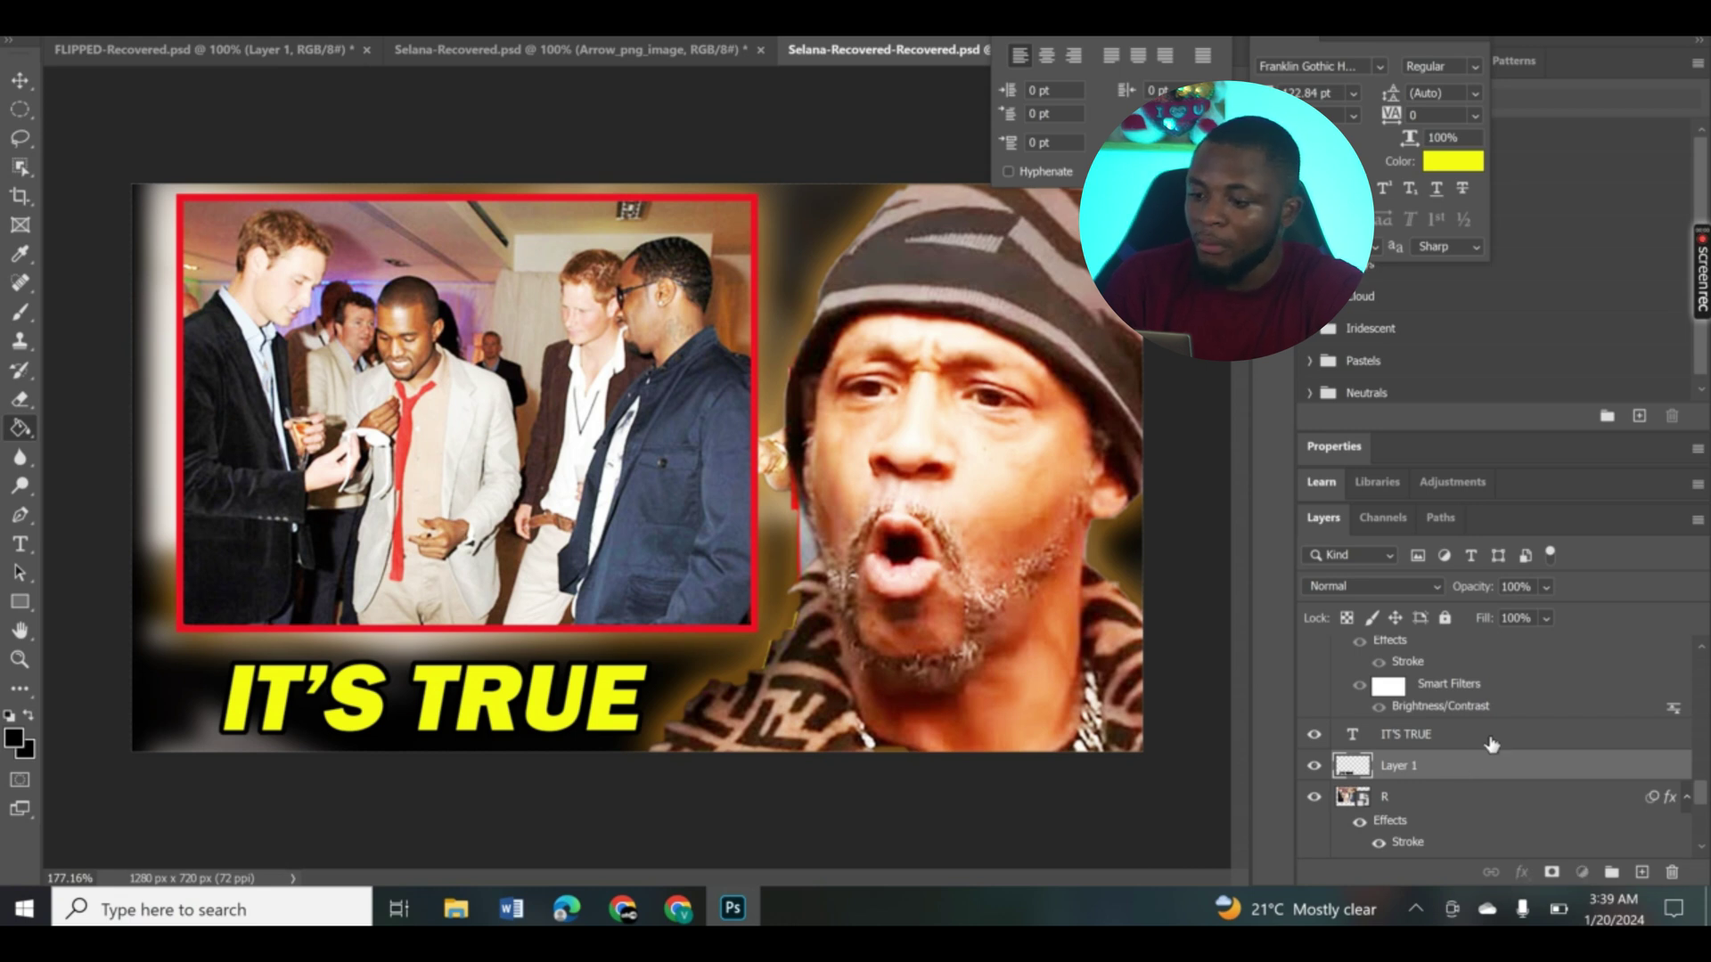
# Enlarge the IT'S TRUE caption together with its black backing layer and position both directly beneath the framed group photo.
pyautogui.click(1491, 743)
pyautogui.keyDown('shift'); pyautogui.click(1432, 768); pyautogui.keyUp('shift')
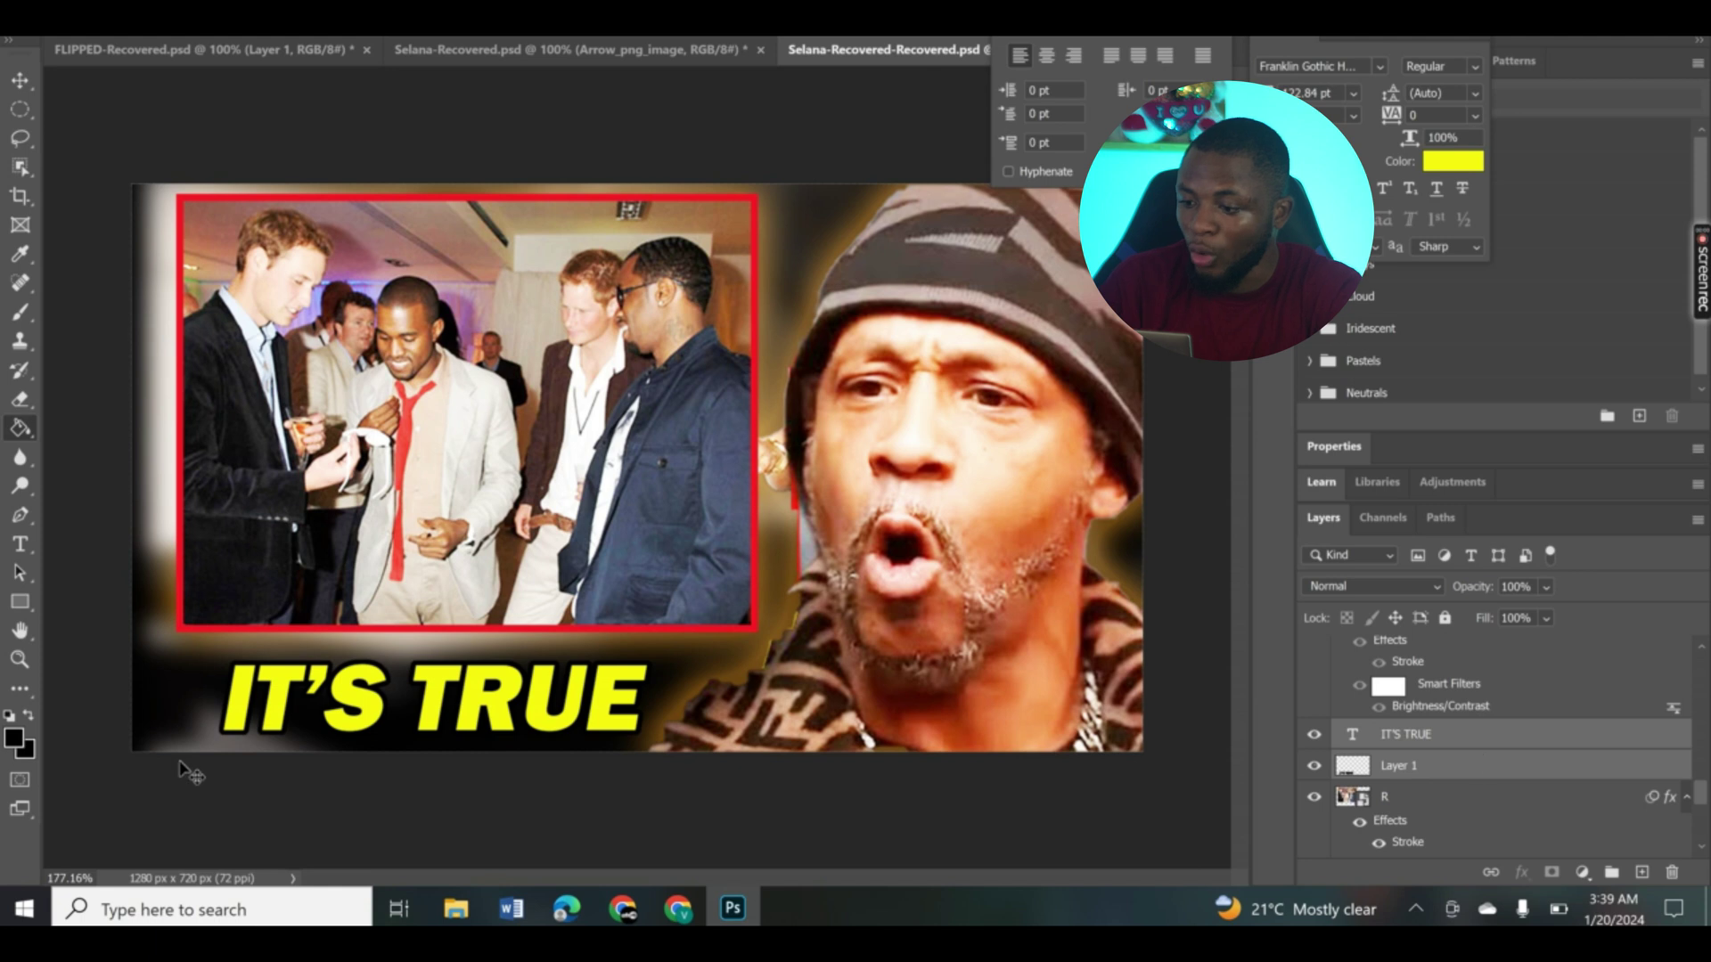
pyautogui.click(21, 79)
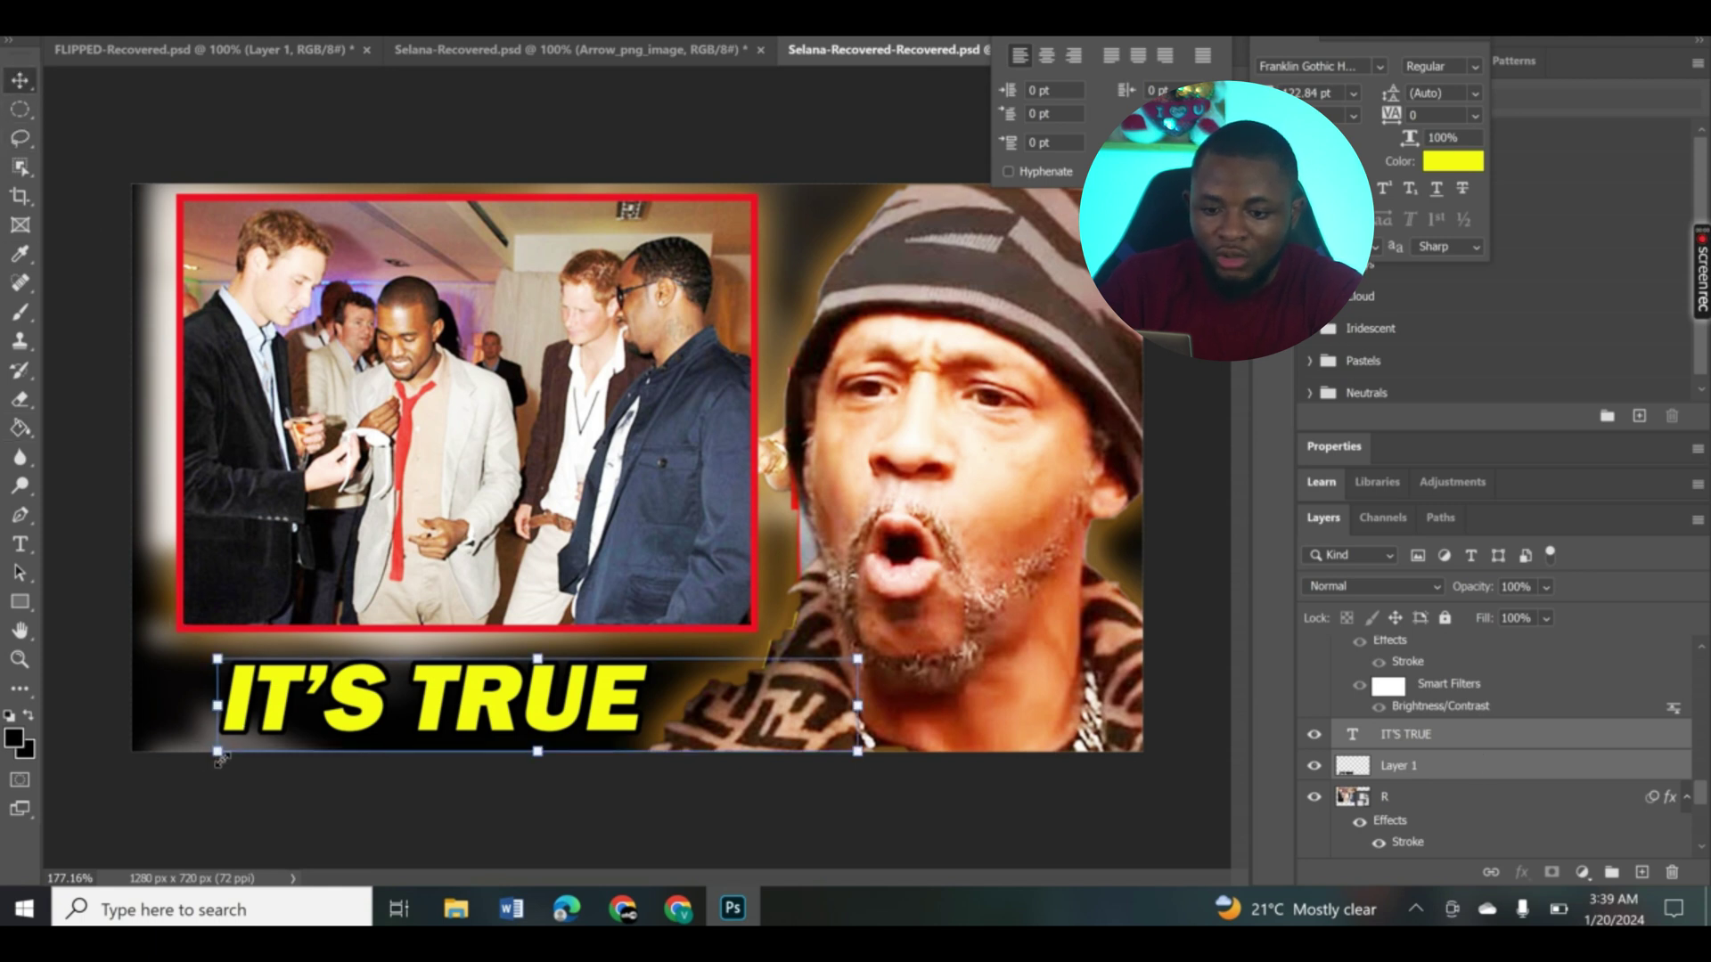
pyautogui.moveTo(203, 768); pyautogui.dragTo(68, 801)
pyautogui.moveTo(323, 693); pyautogui.dragTo(386, 675)
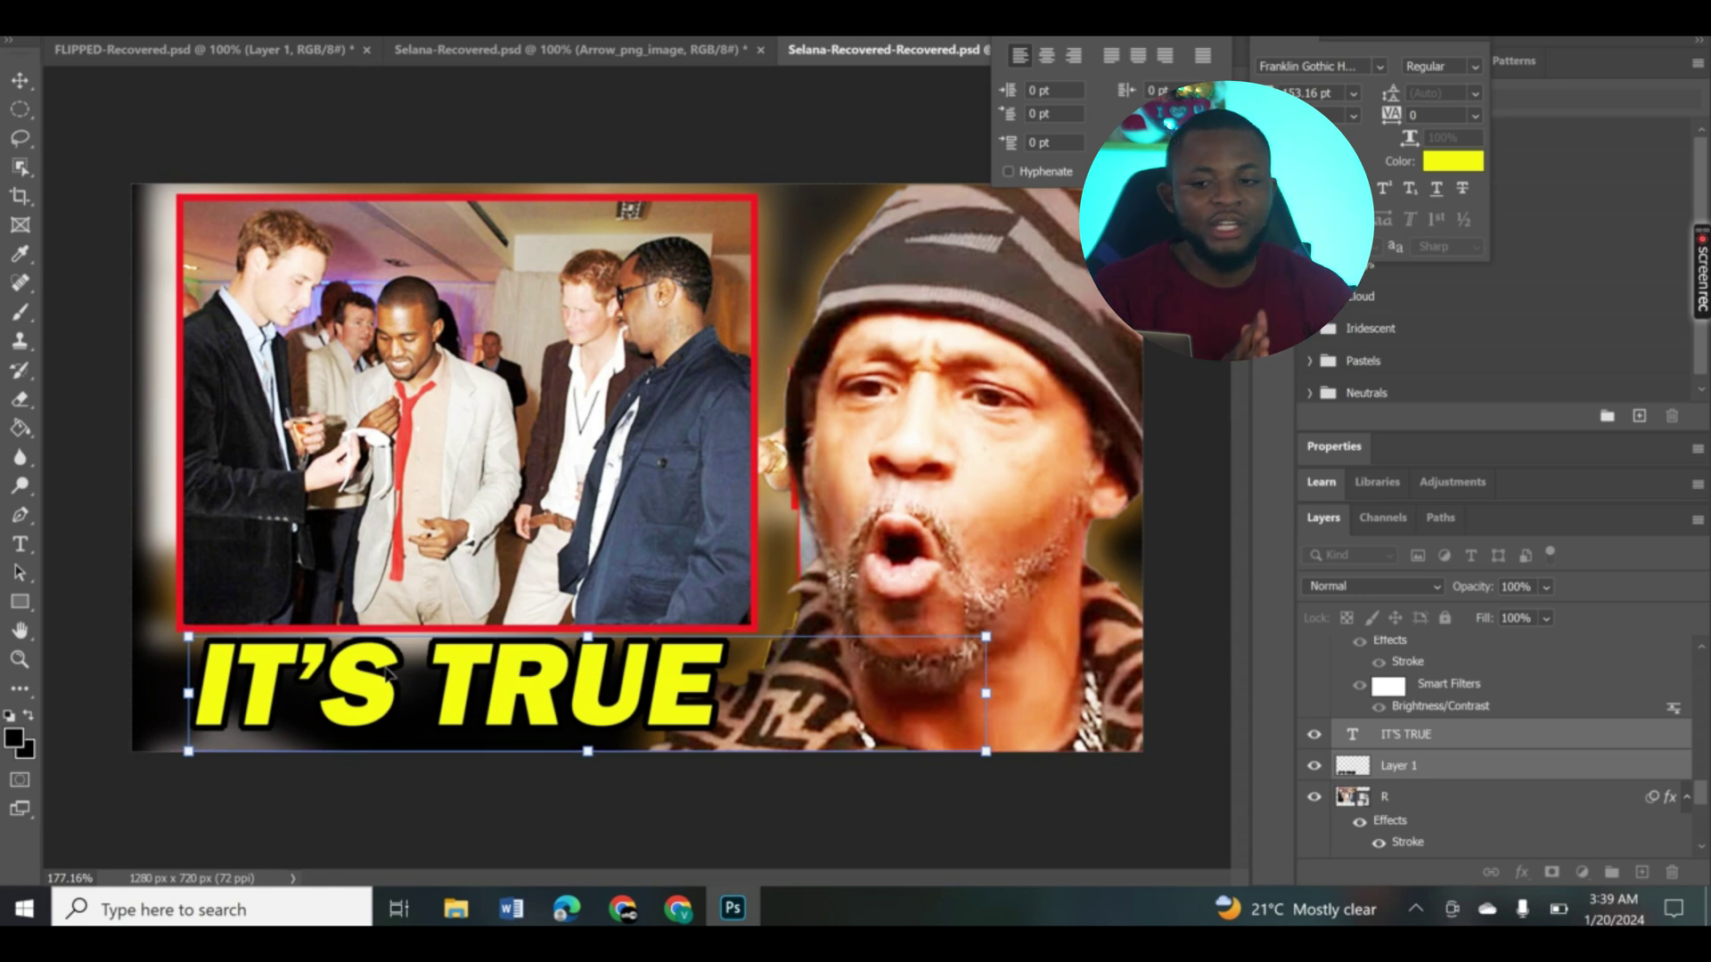
pyautogui.click(20, 80)
# Remove the shocked man's cutout layer sddefault from the composition.
pyautogui.click(915, 339)
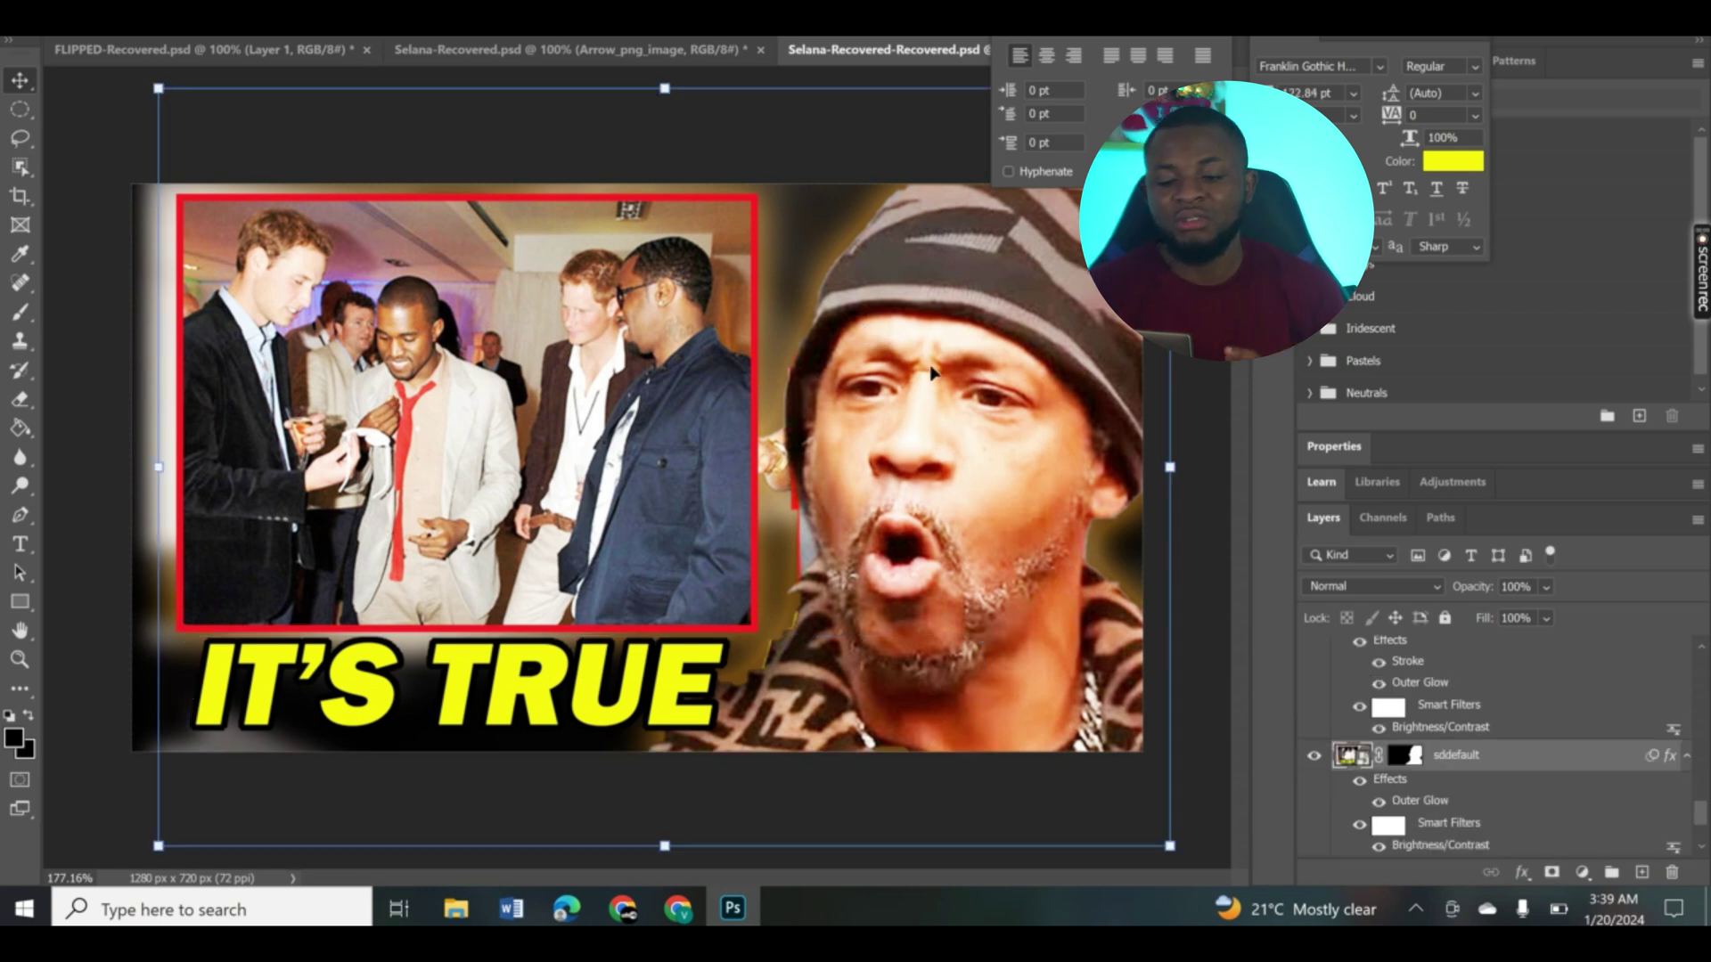
pyautogui.moveTo(932, 372); pyautogui.dragTo(752, 736)
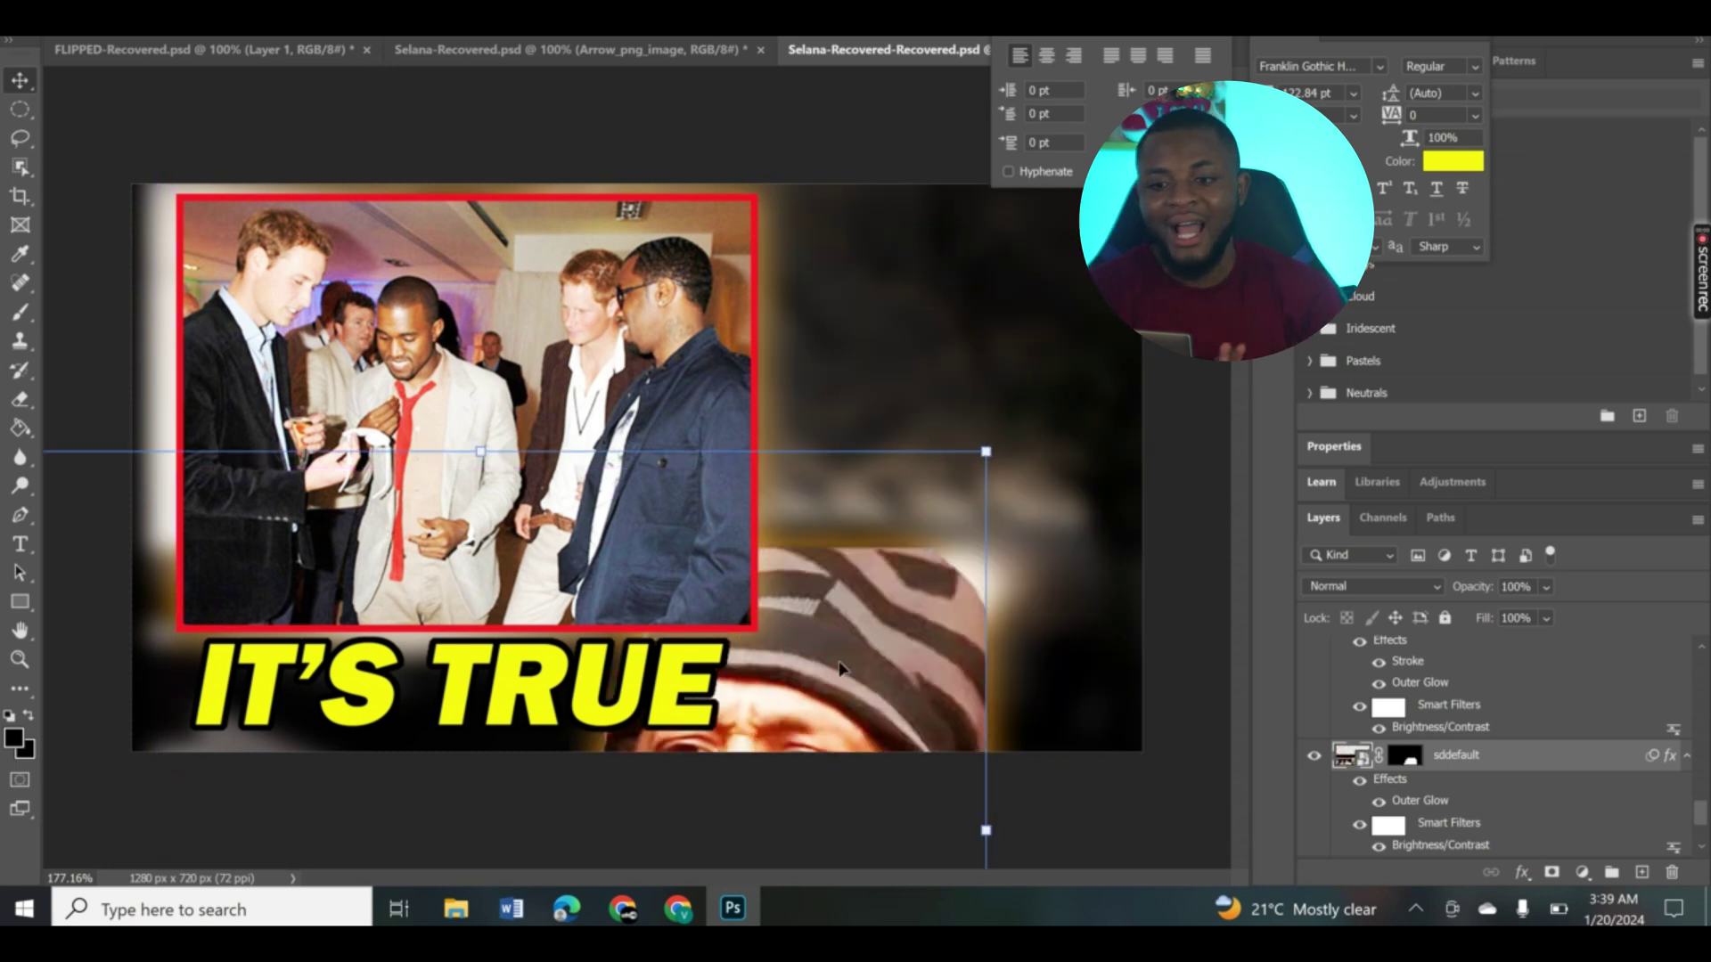
pyautogui.moveTo(839, 668); pyautogui.dragTo(918, 420)
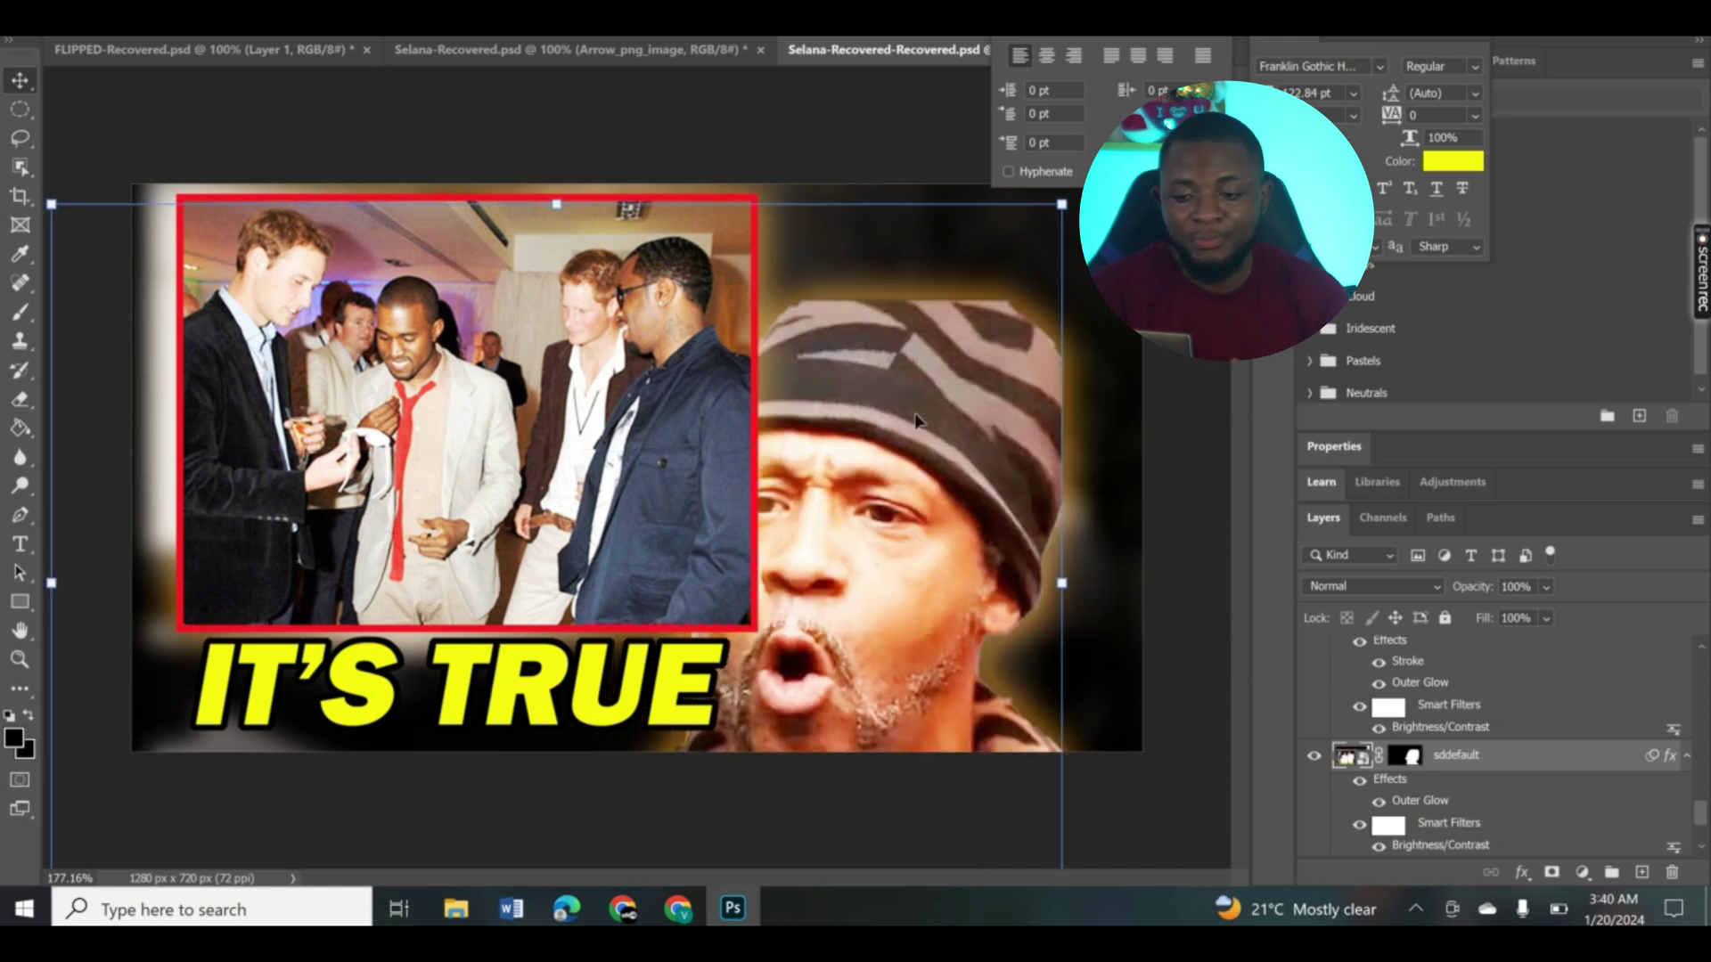
pyautogui.hotkey('alt', '[')
pyautogui.hotkey('ctrl', 'z')
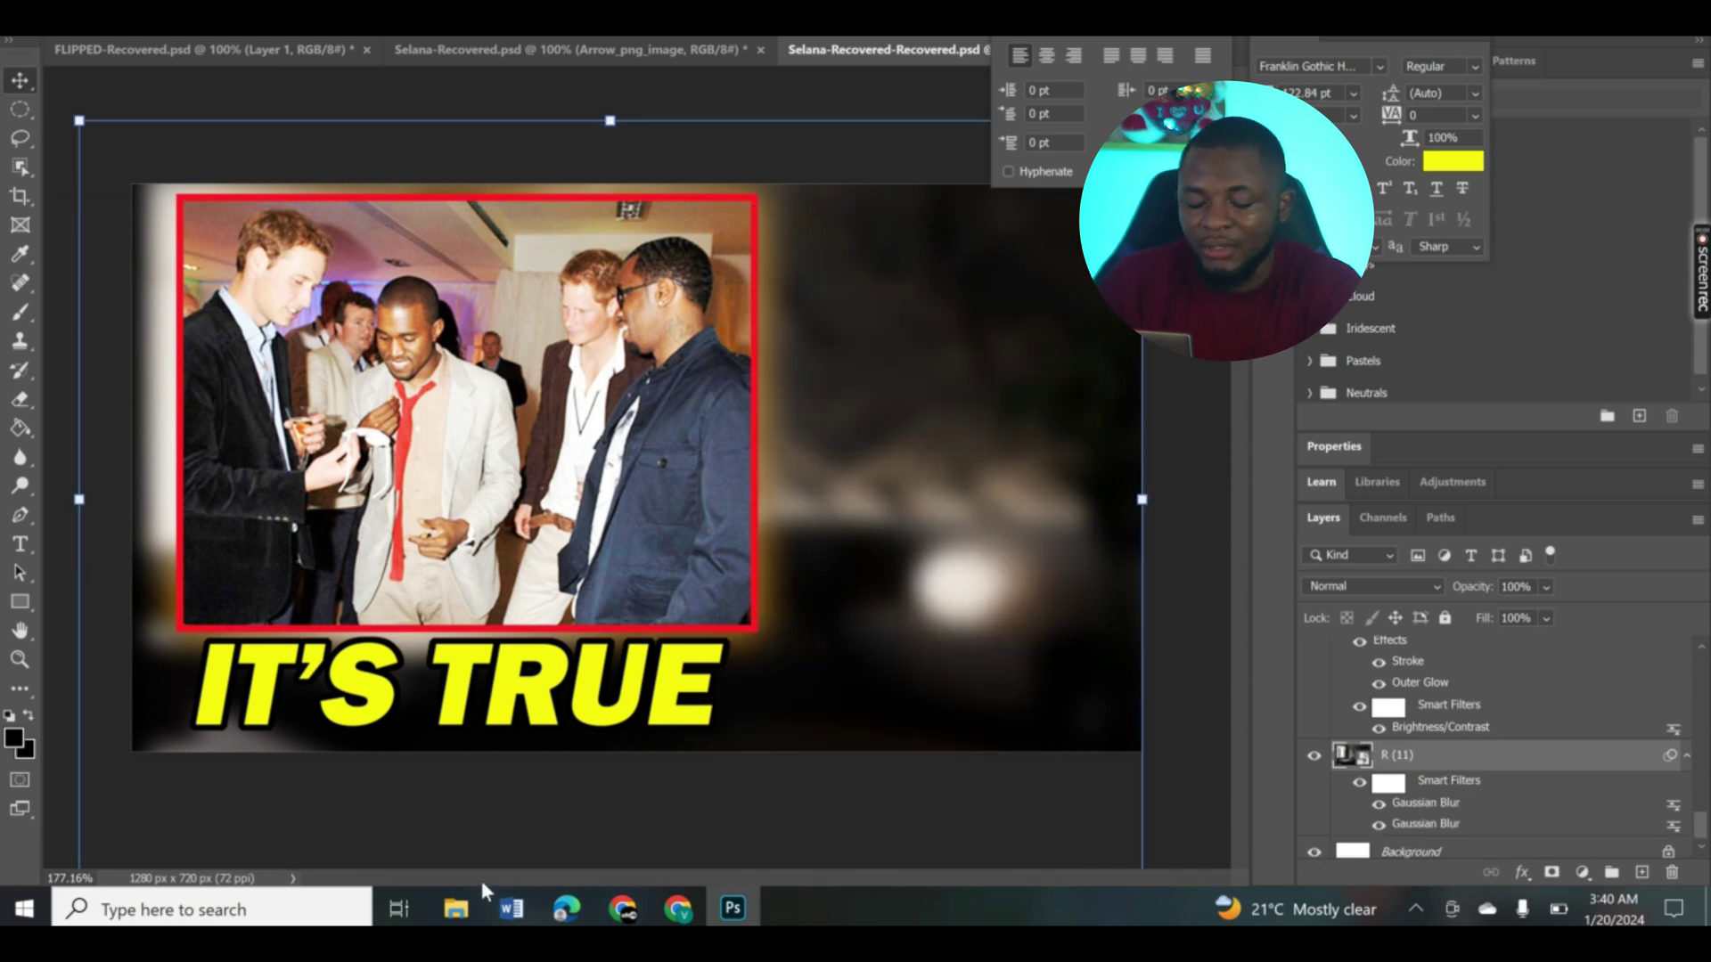
pyautogui.moveTo(472, 901)
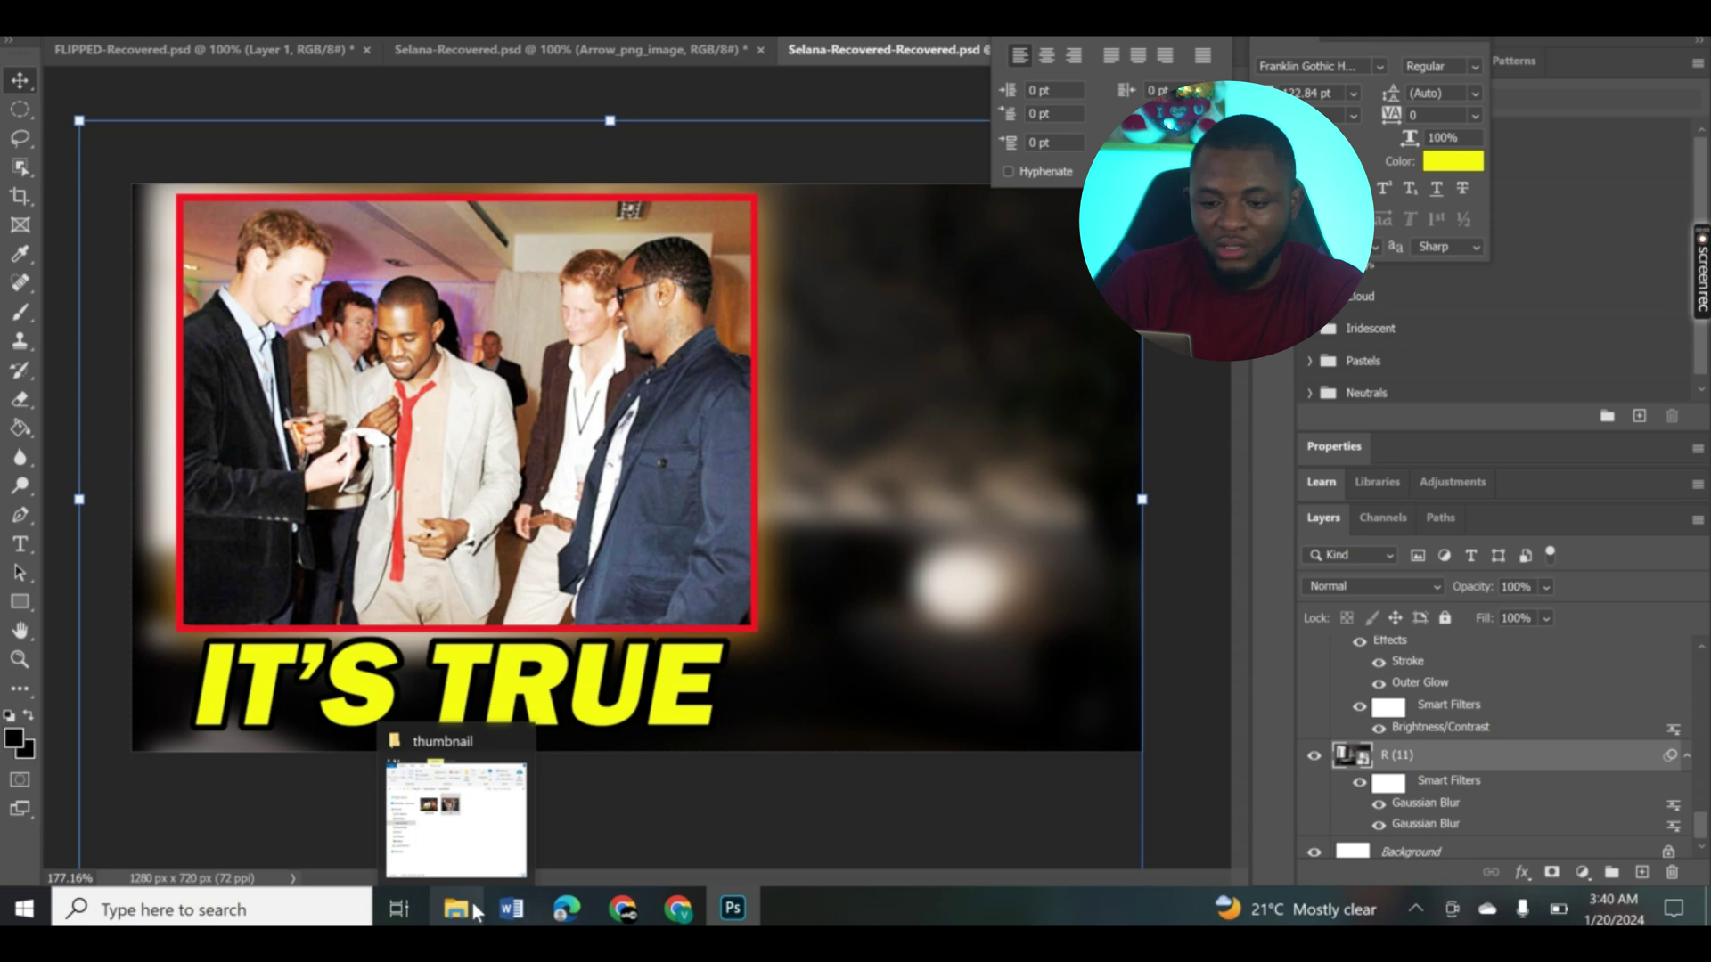